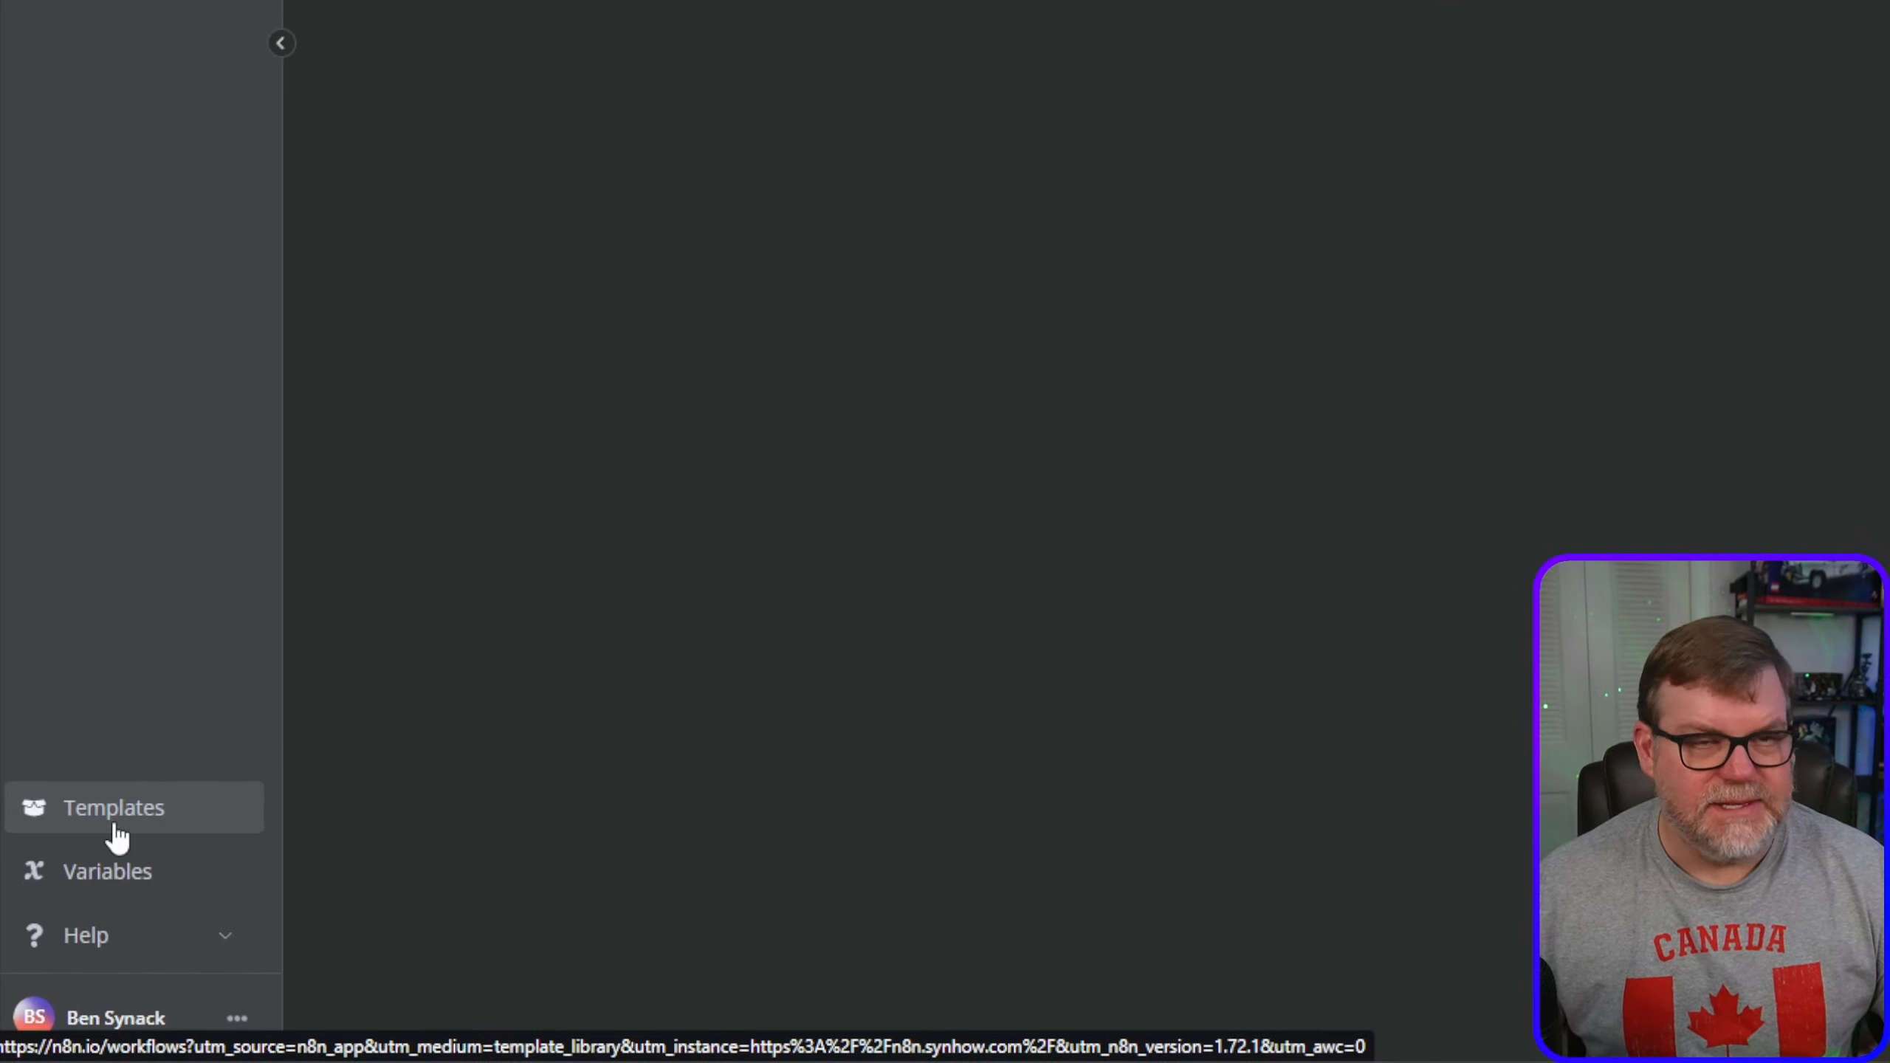
- Open the n8n template library and search its workflow templates for "rss"
left_click(122, 816)
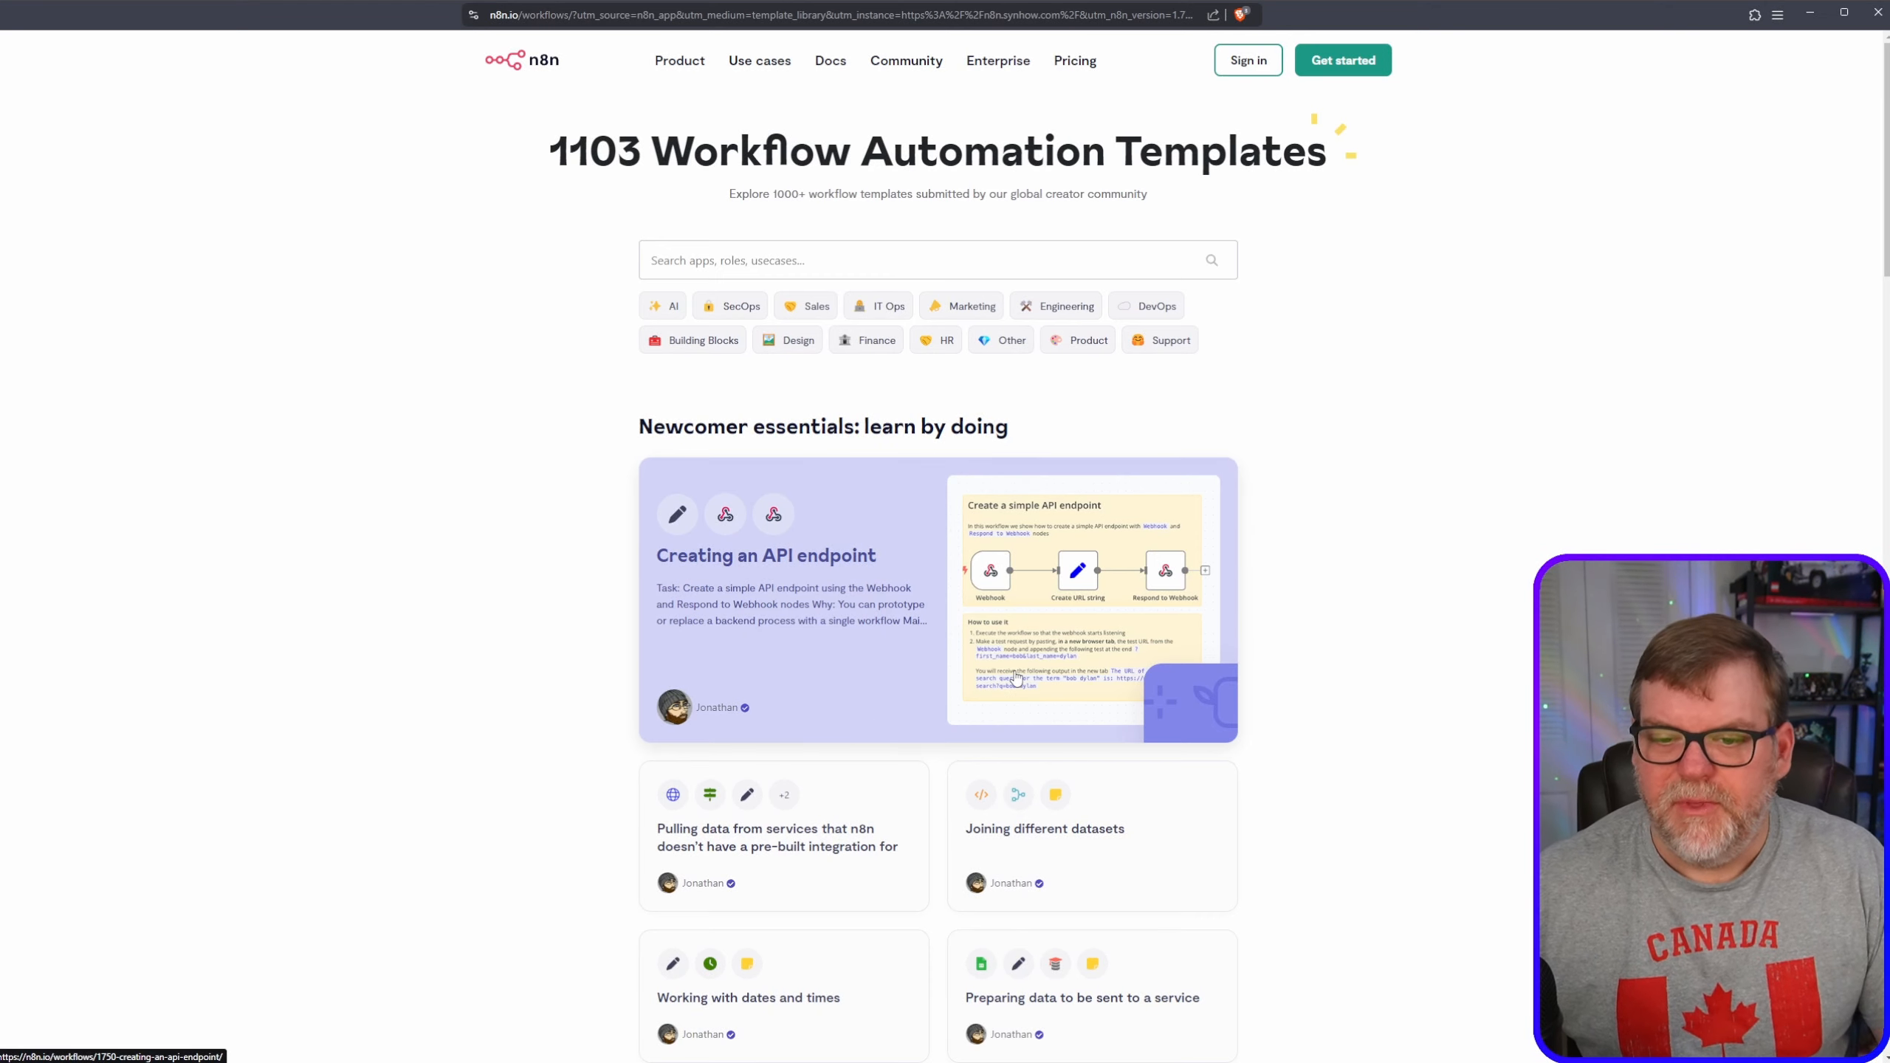
left_click(825, 250)
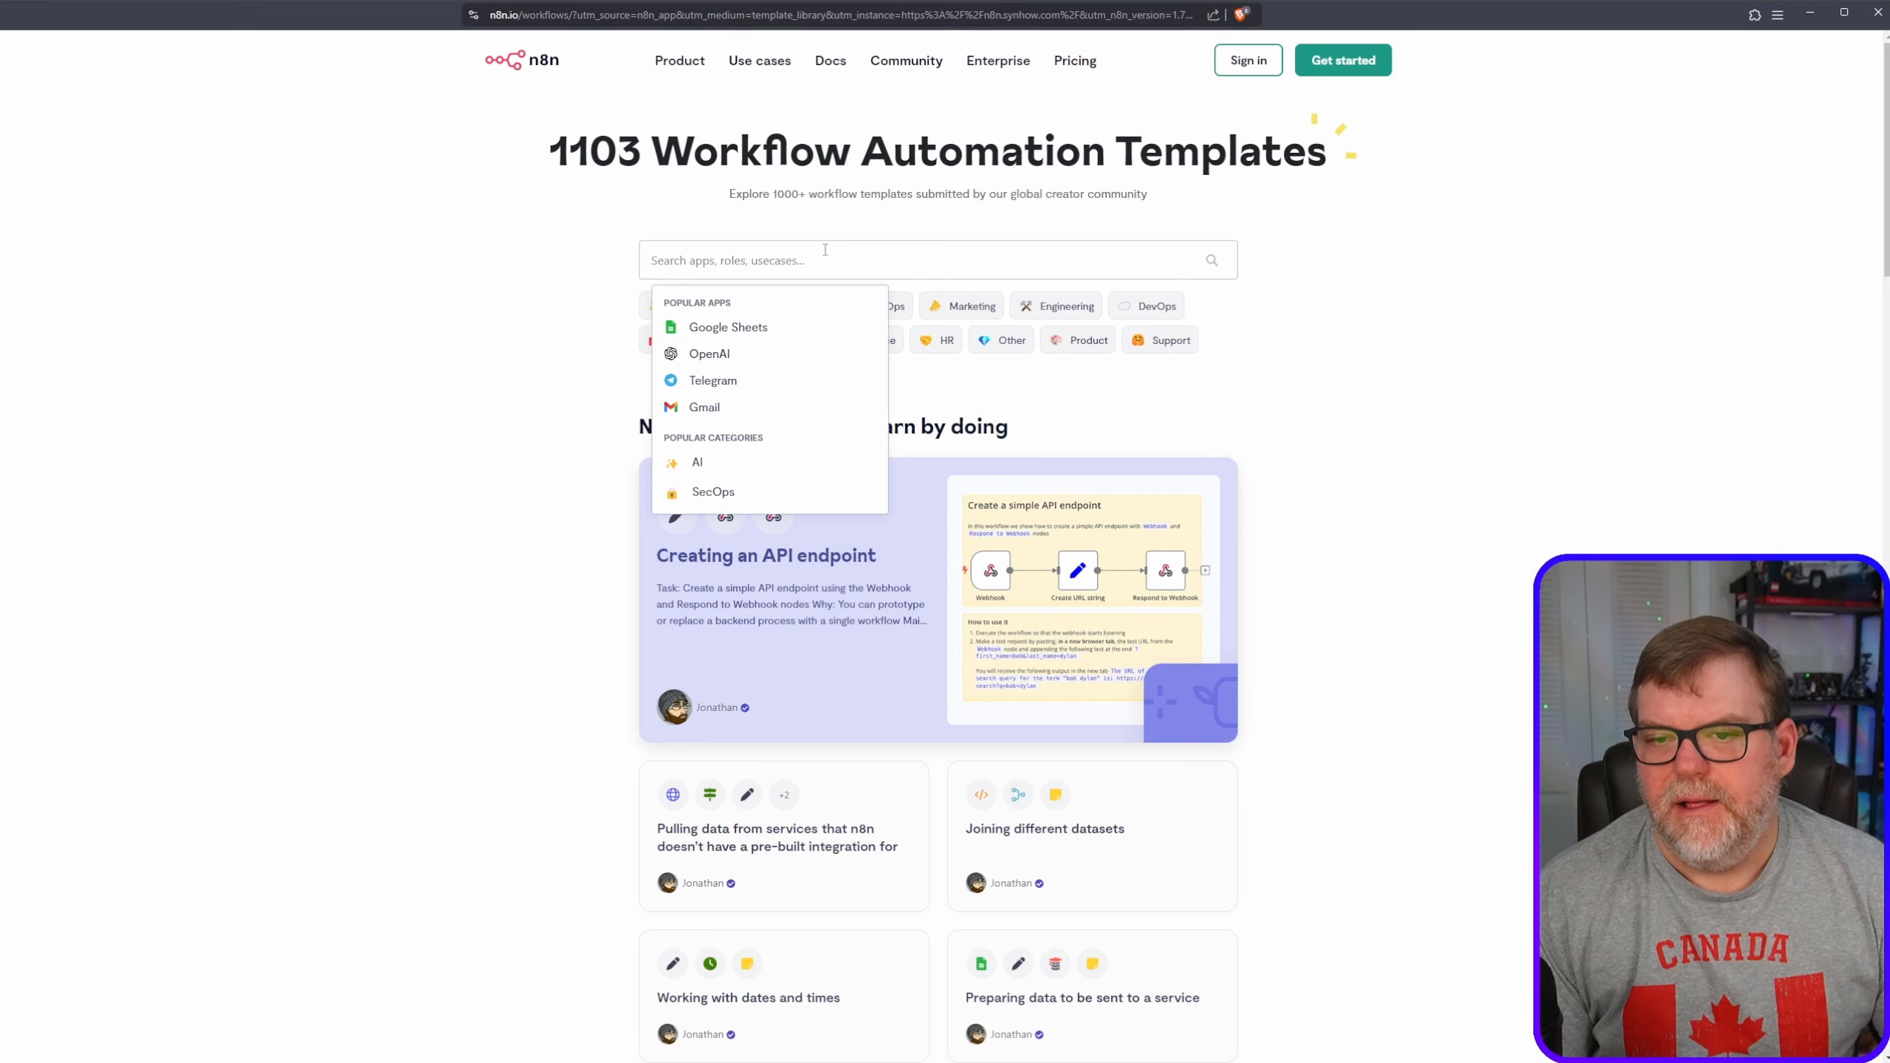
type("rss")
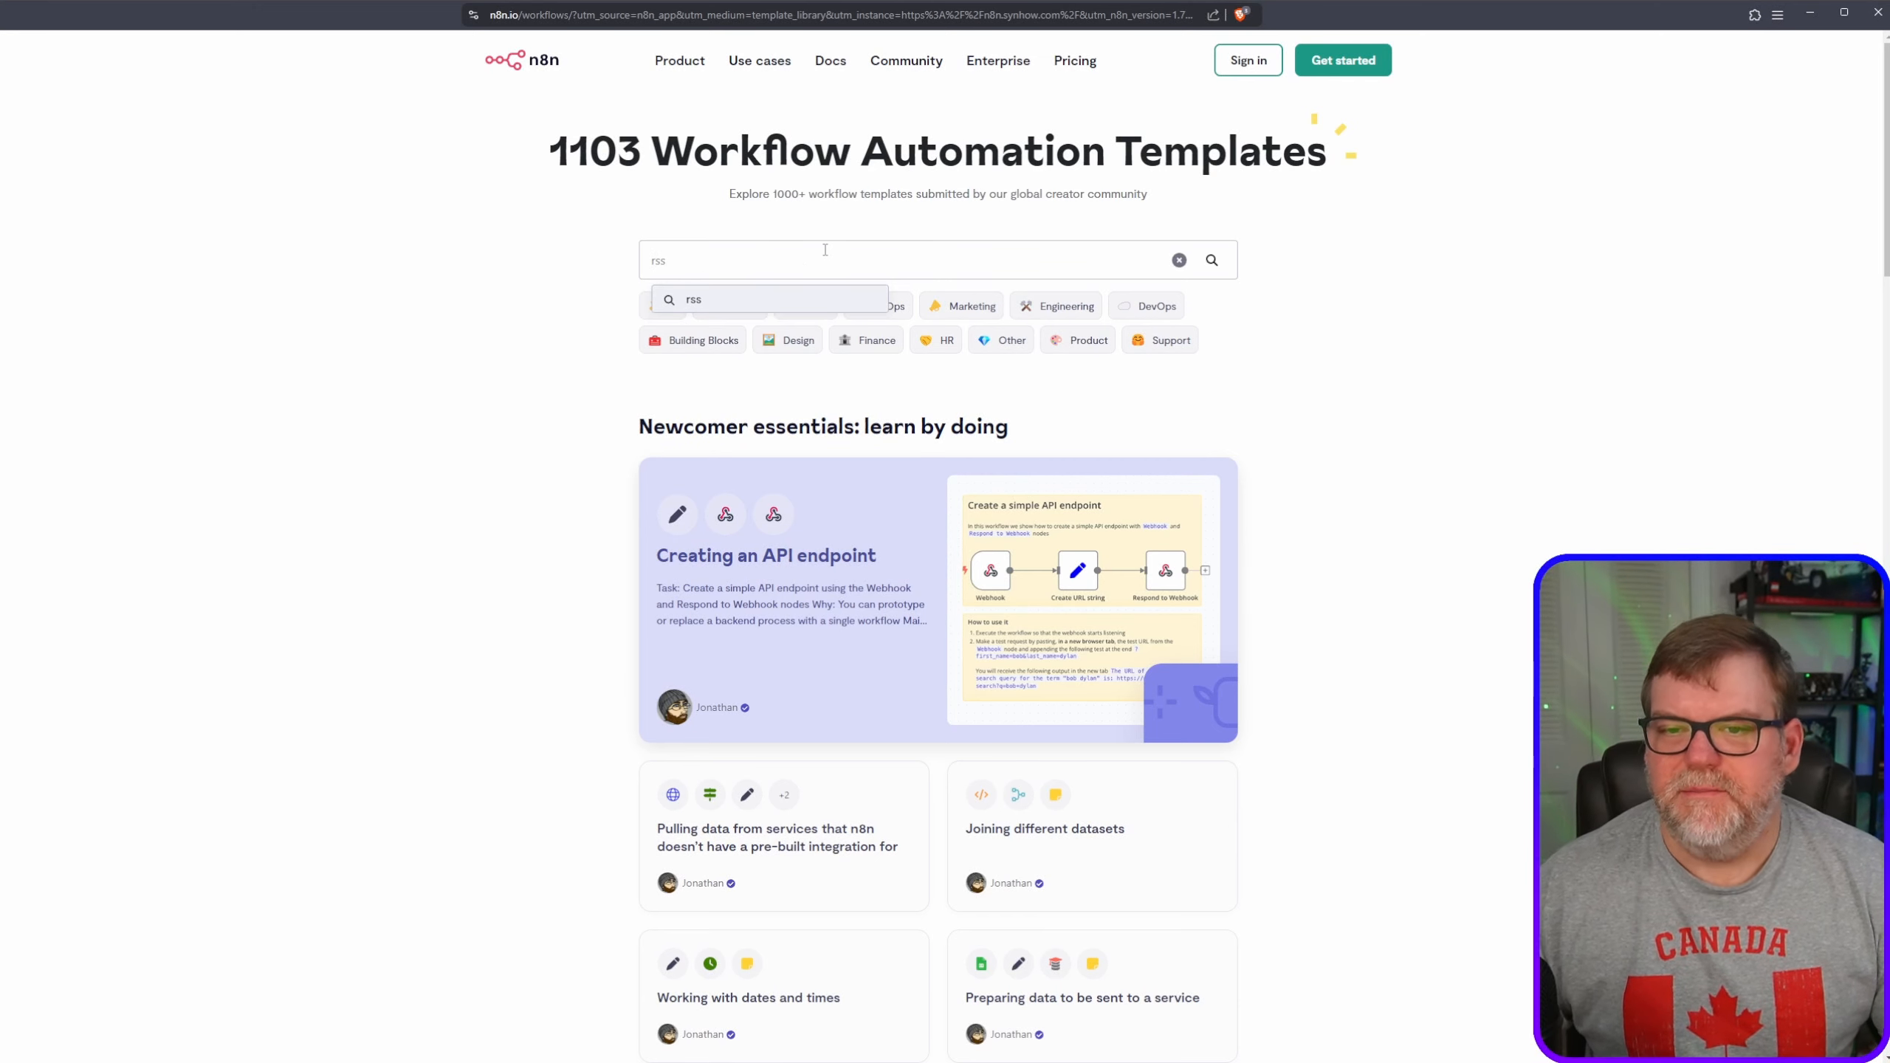
key("Return")
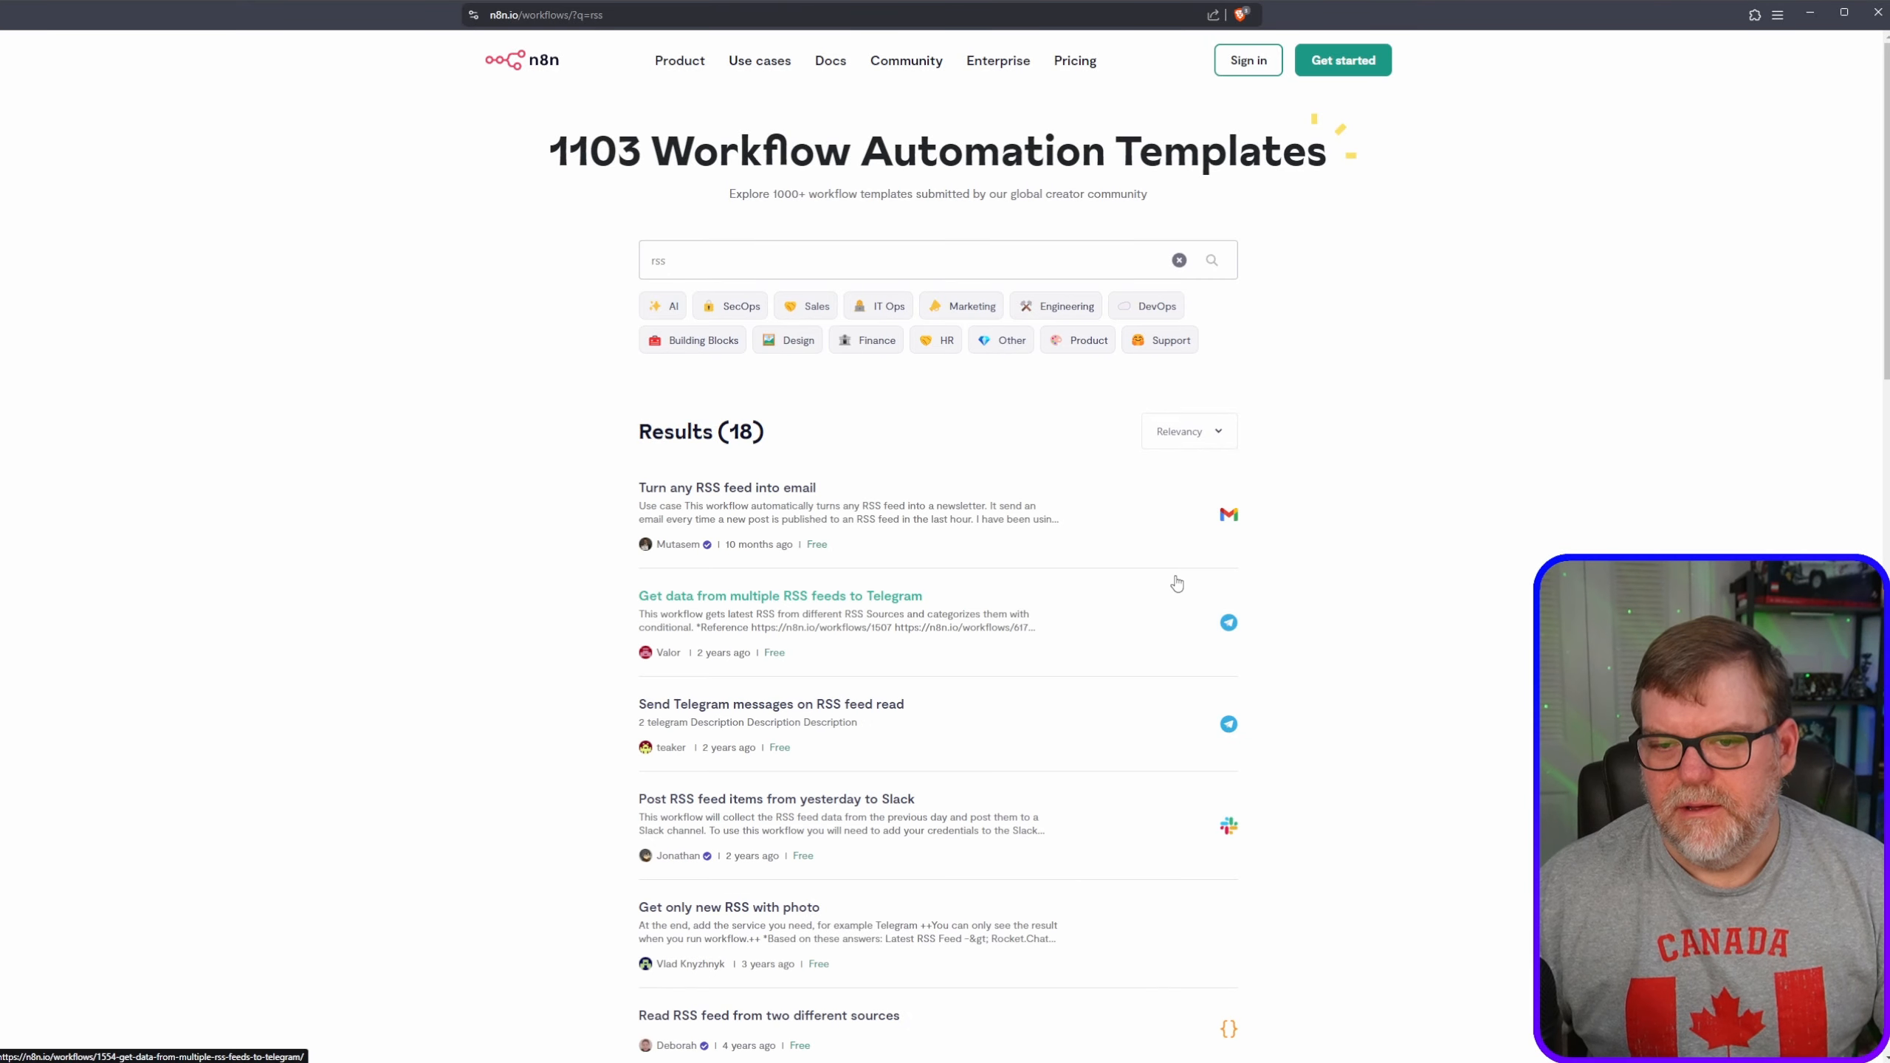
- Open the "Turn any RSS feed into email" template, explore its preview, and copy the template to the clipboard as JSON
left_click(733, 492)
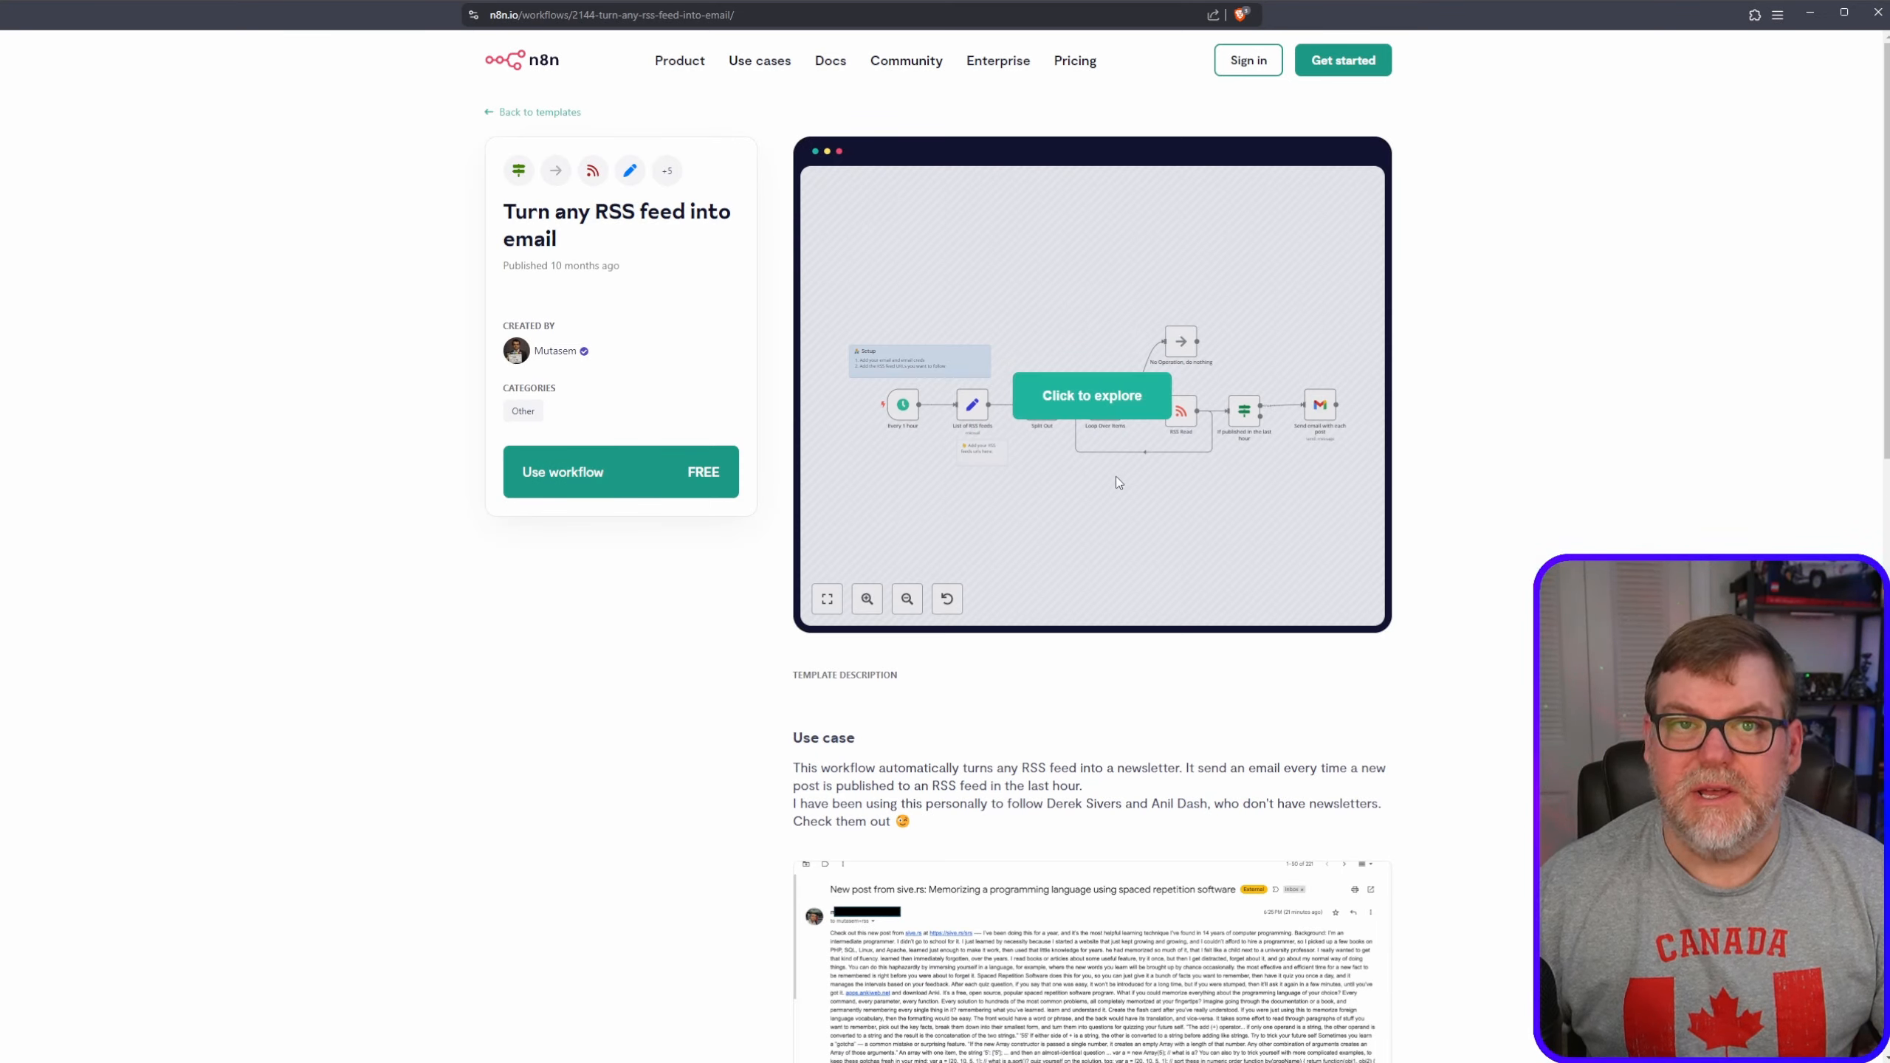
left_click(1103, 400)
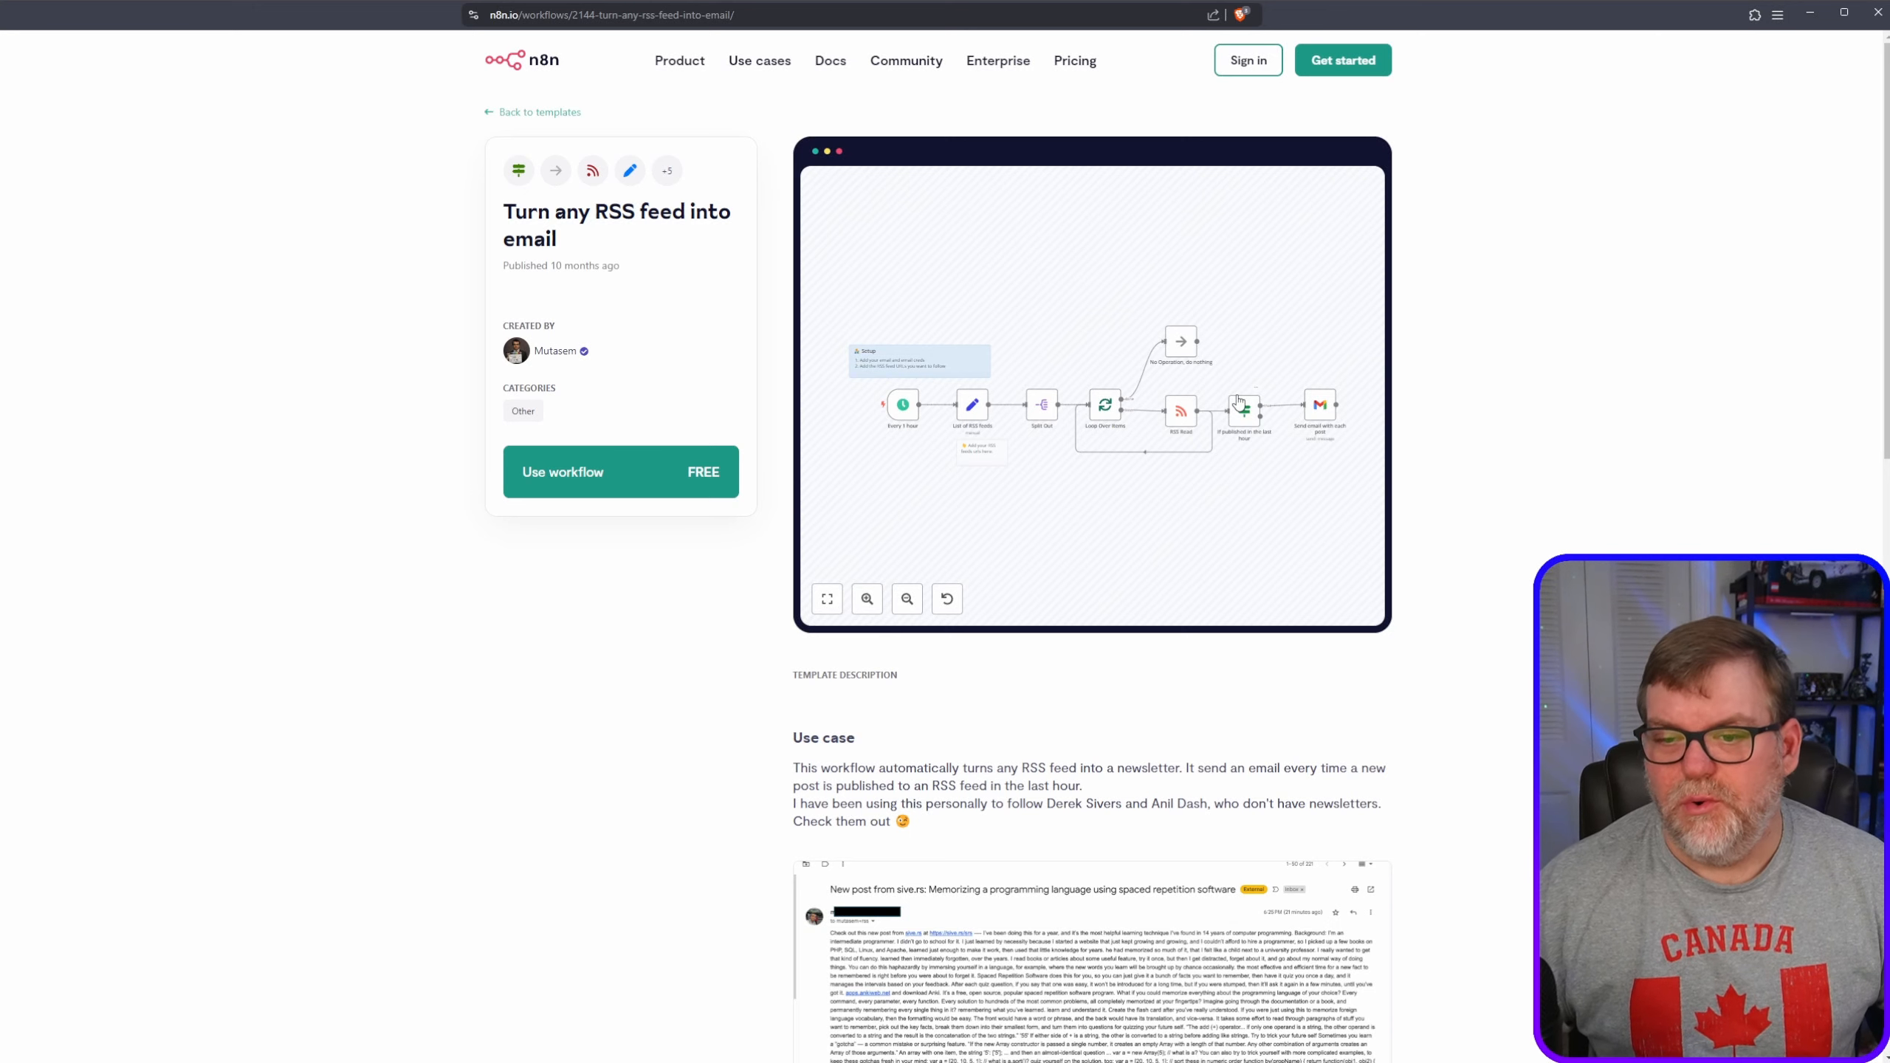
left_click(576, 476)
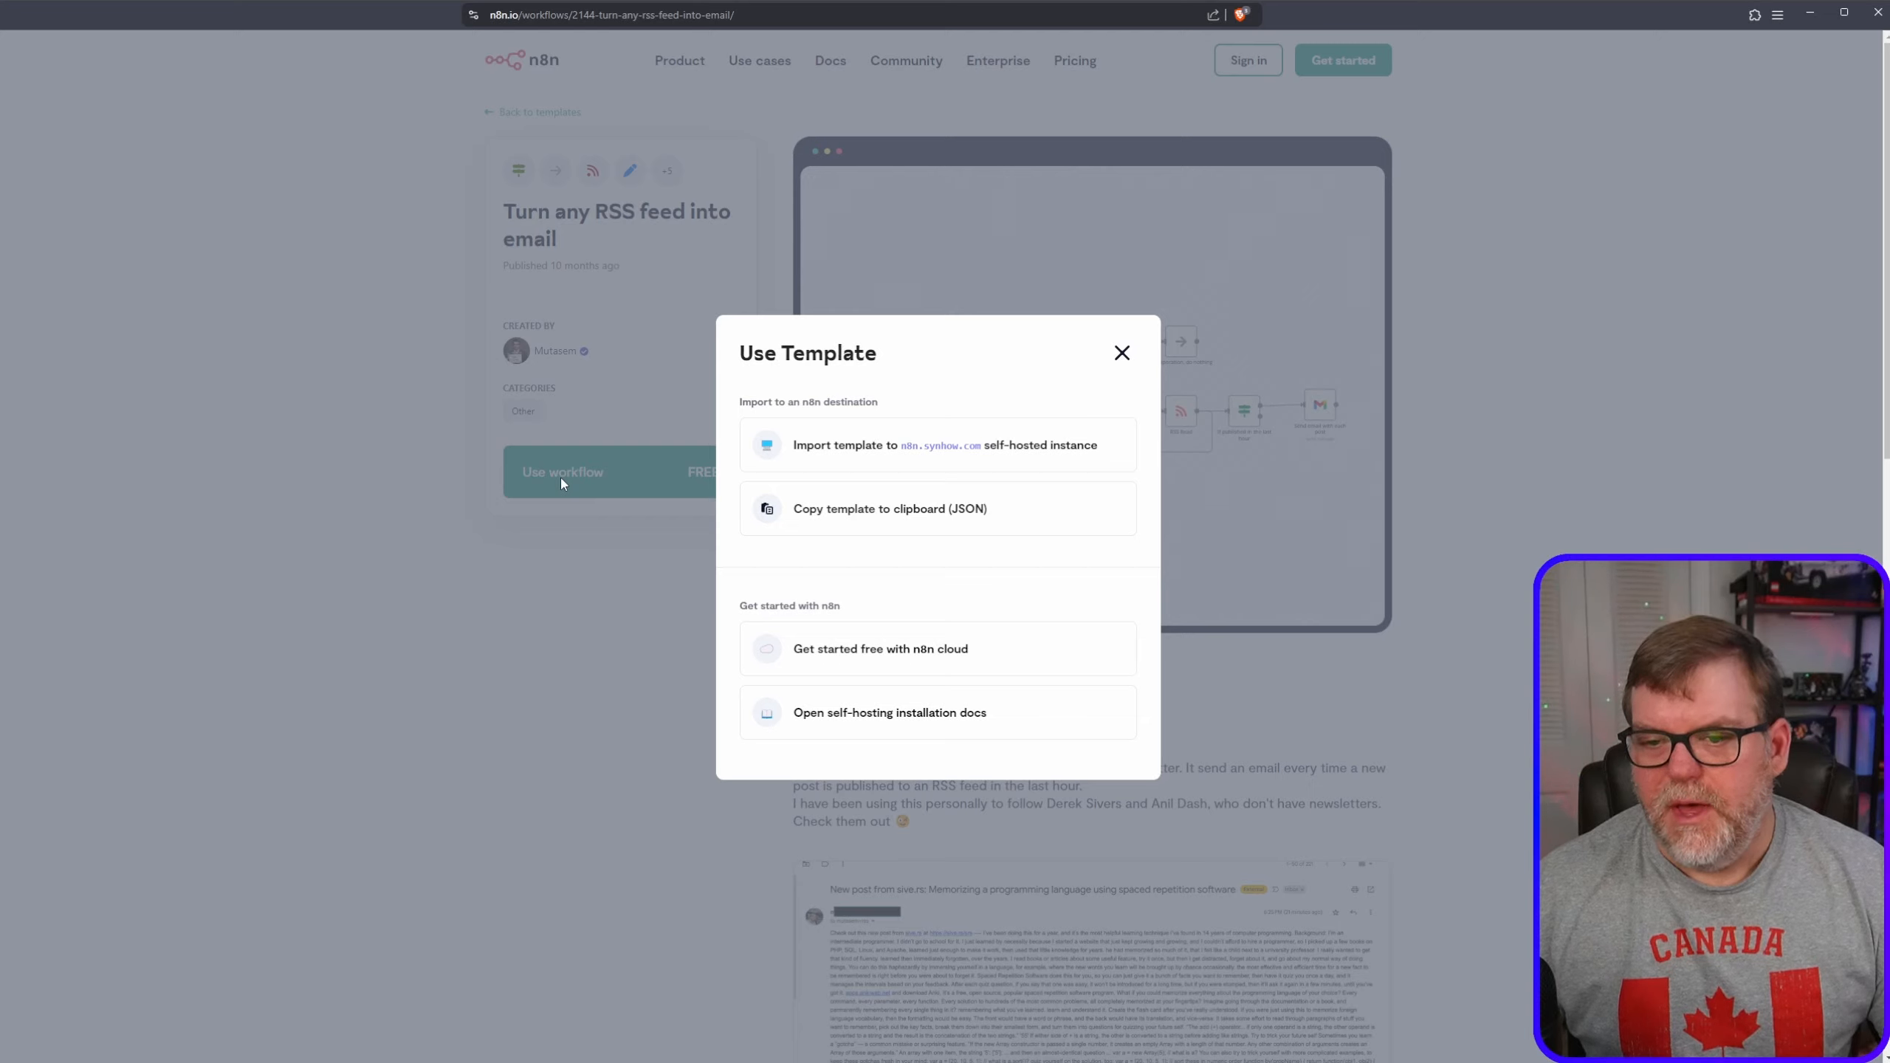
left_click(875, 507)
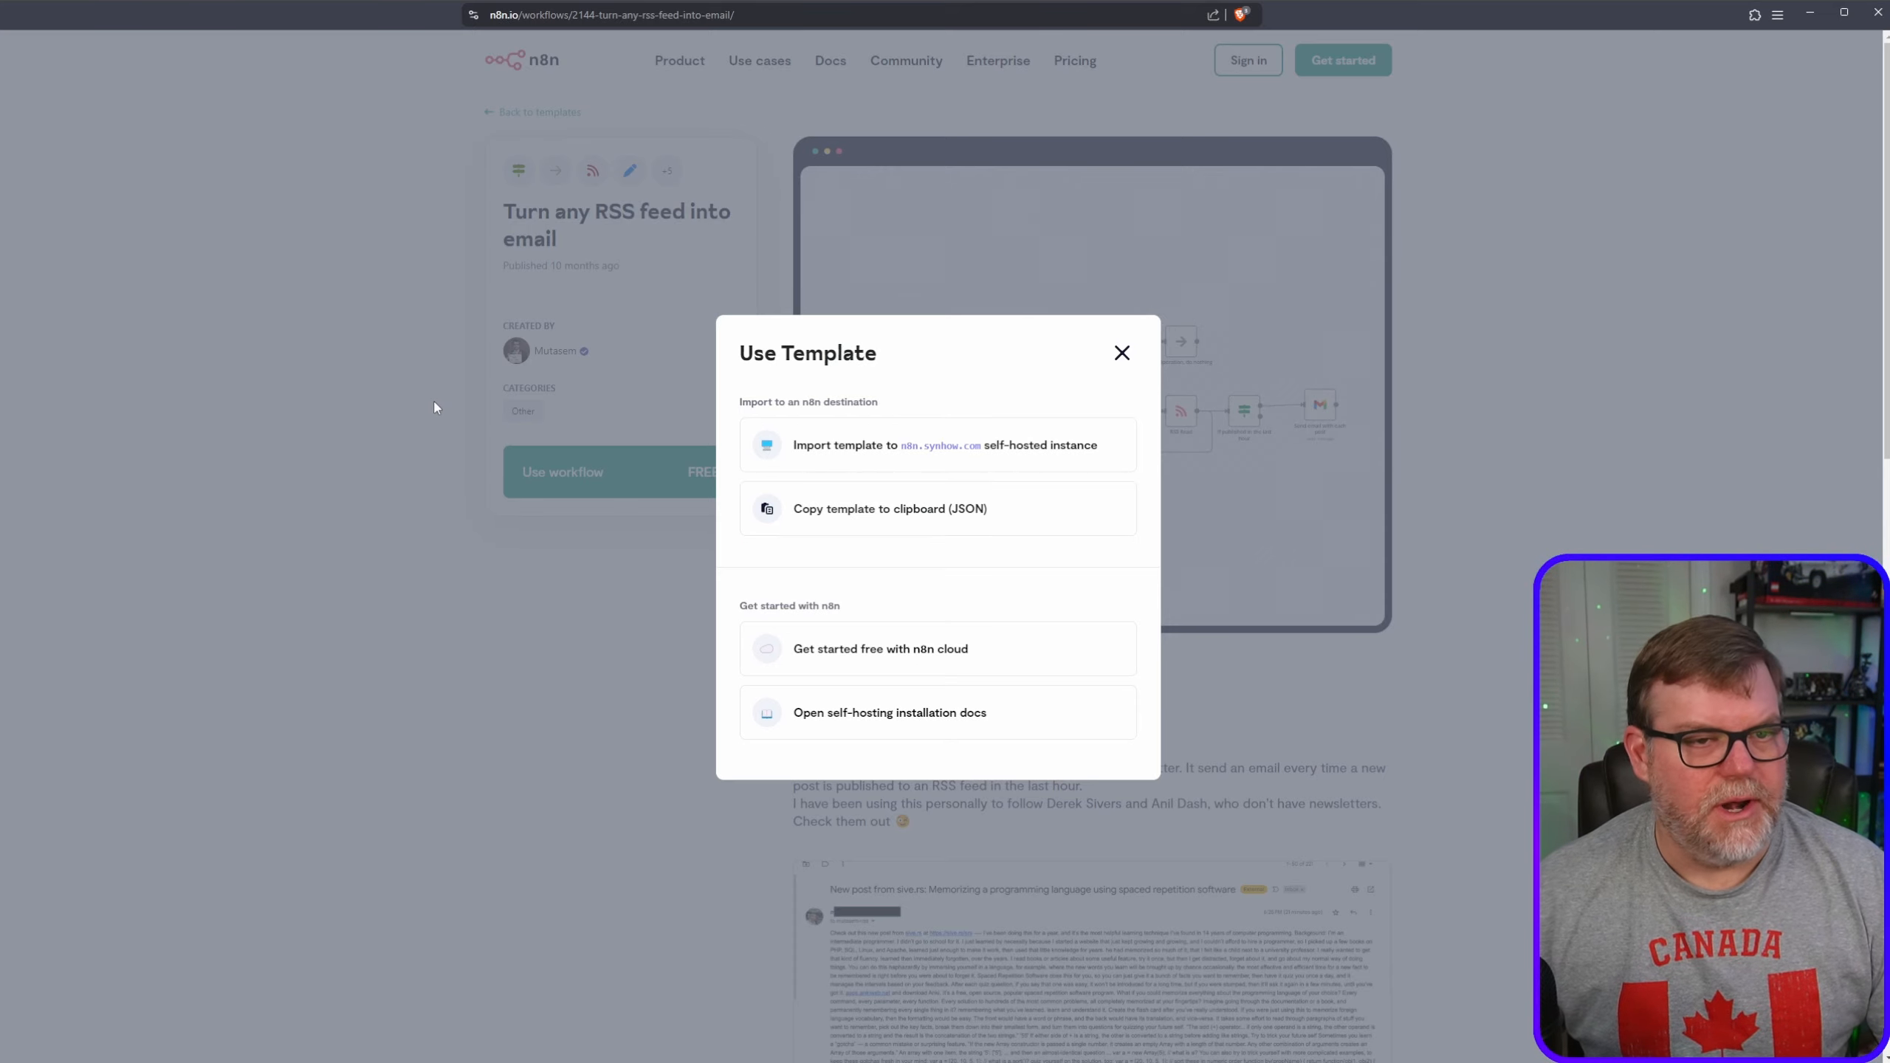
- In the self-hosted n8n instance, create a workflow from scratch and paste the copied template into its canvas
key("ctrl+Tab")
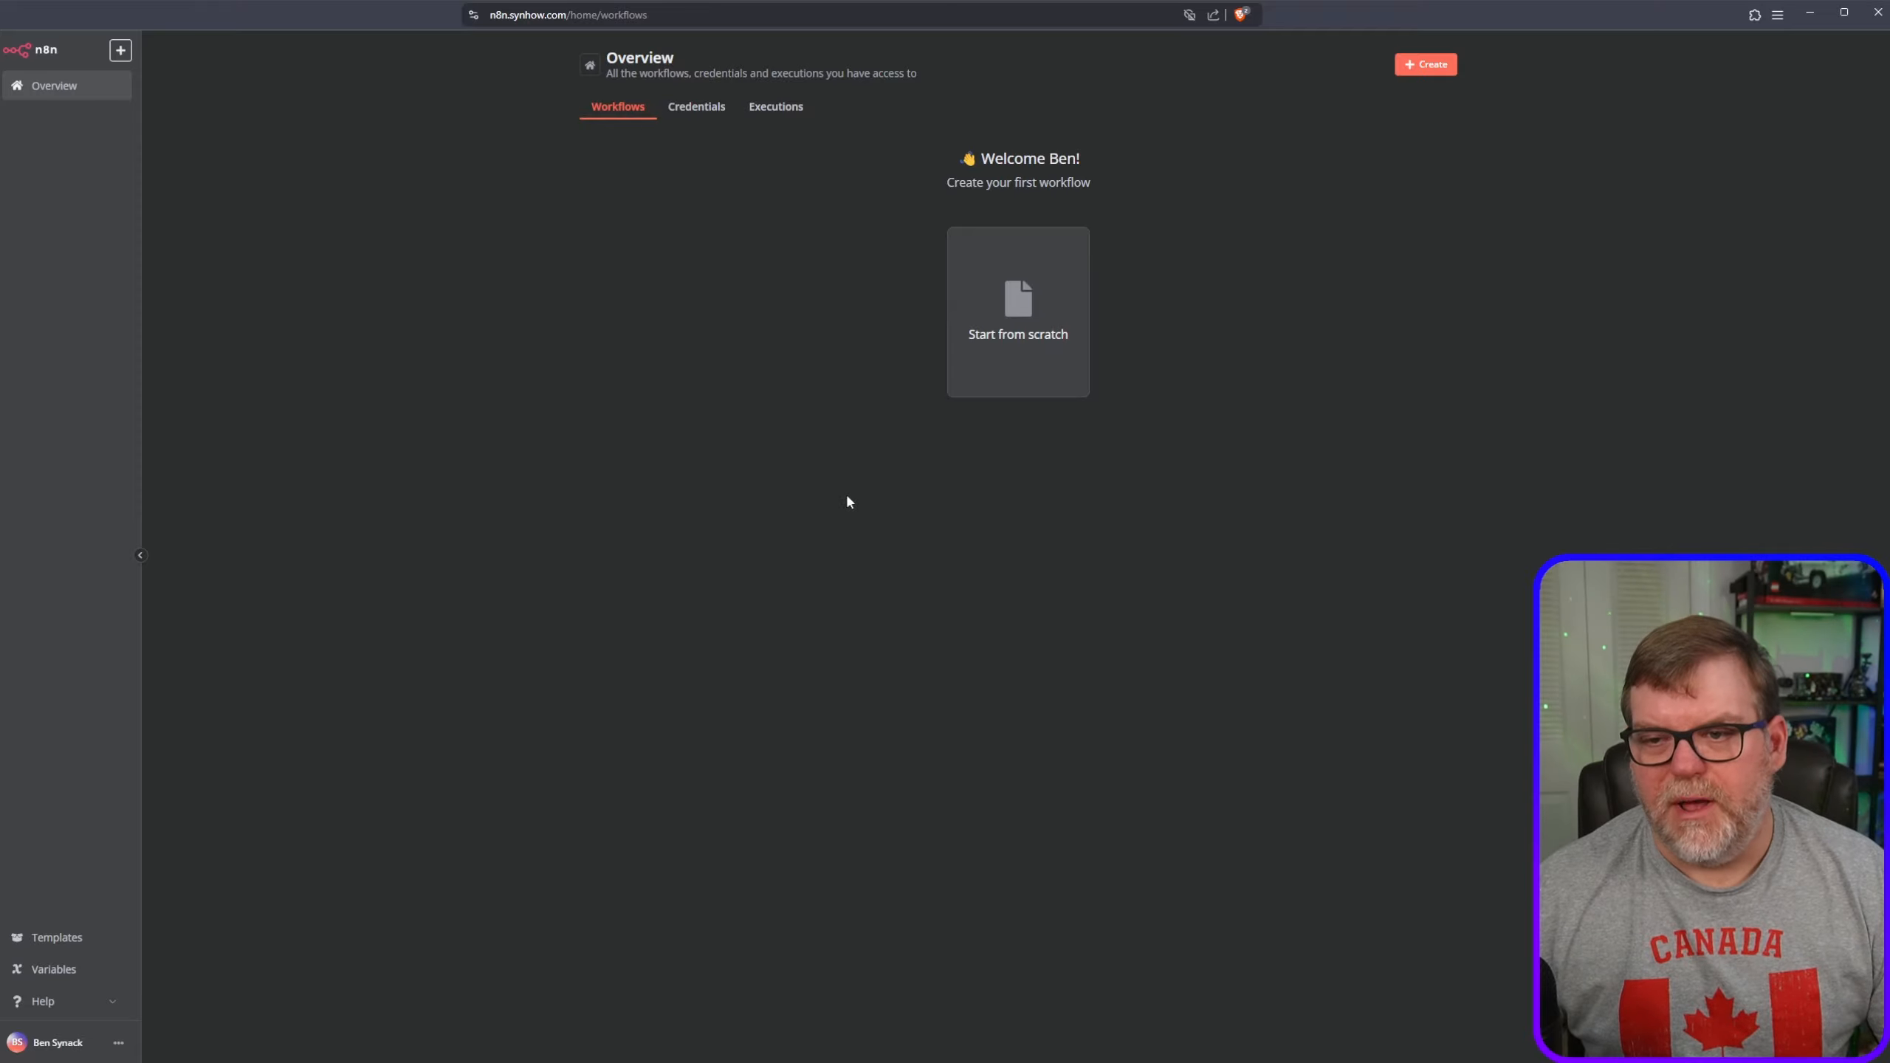
left_click(1025, 290)
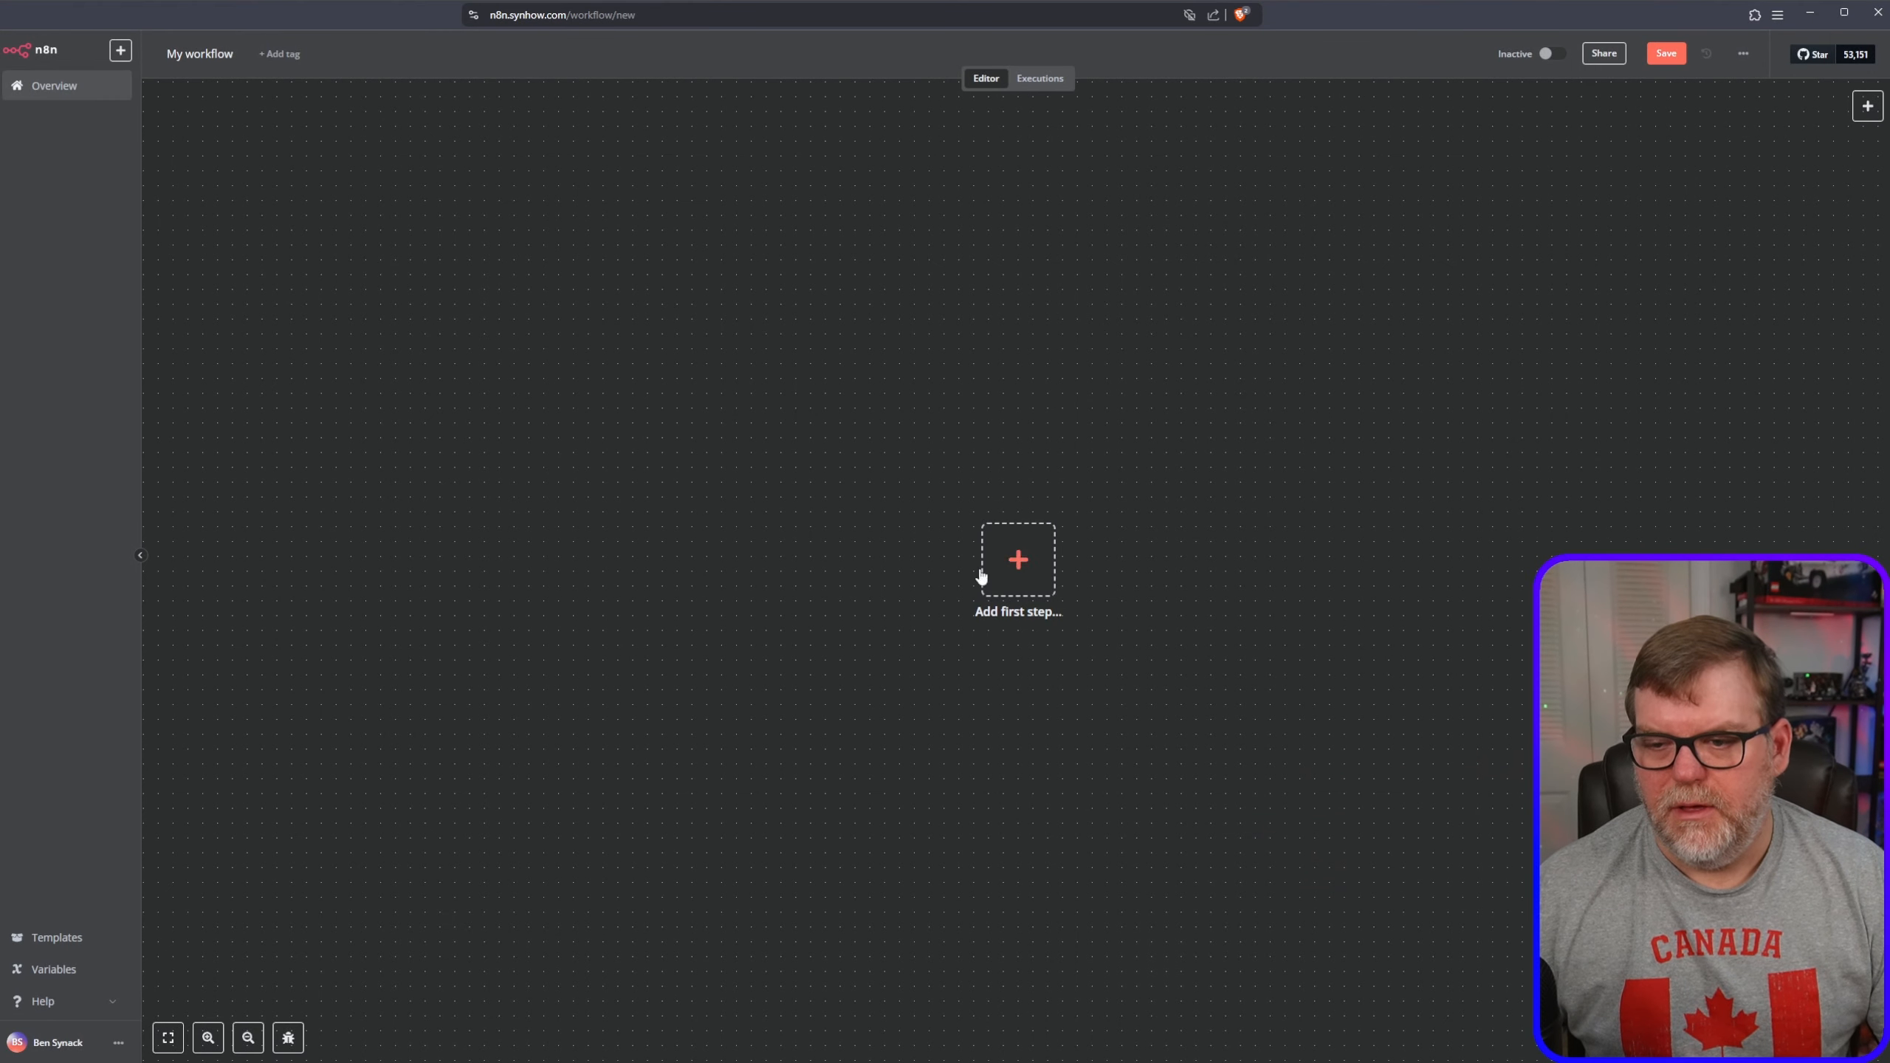
right_click(788, 473)
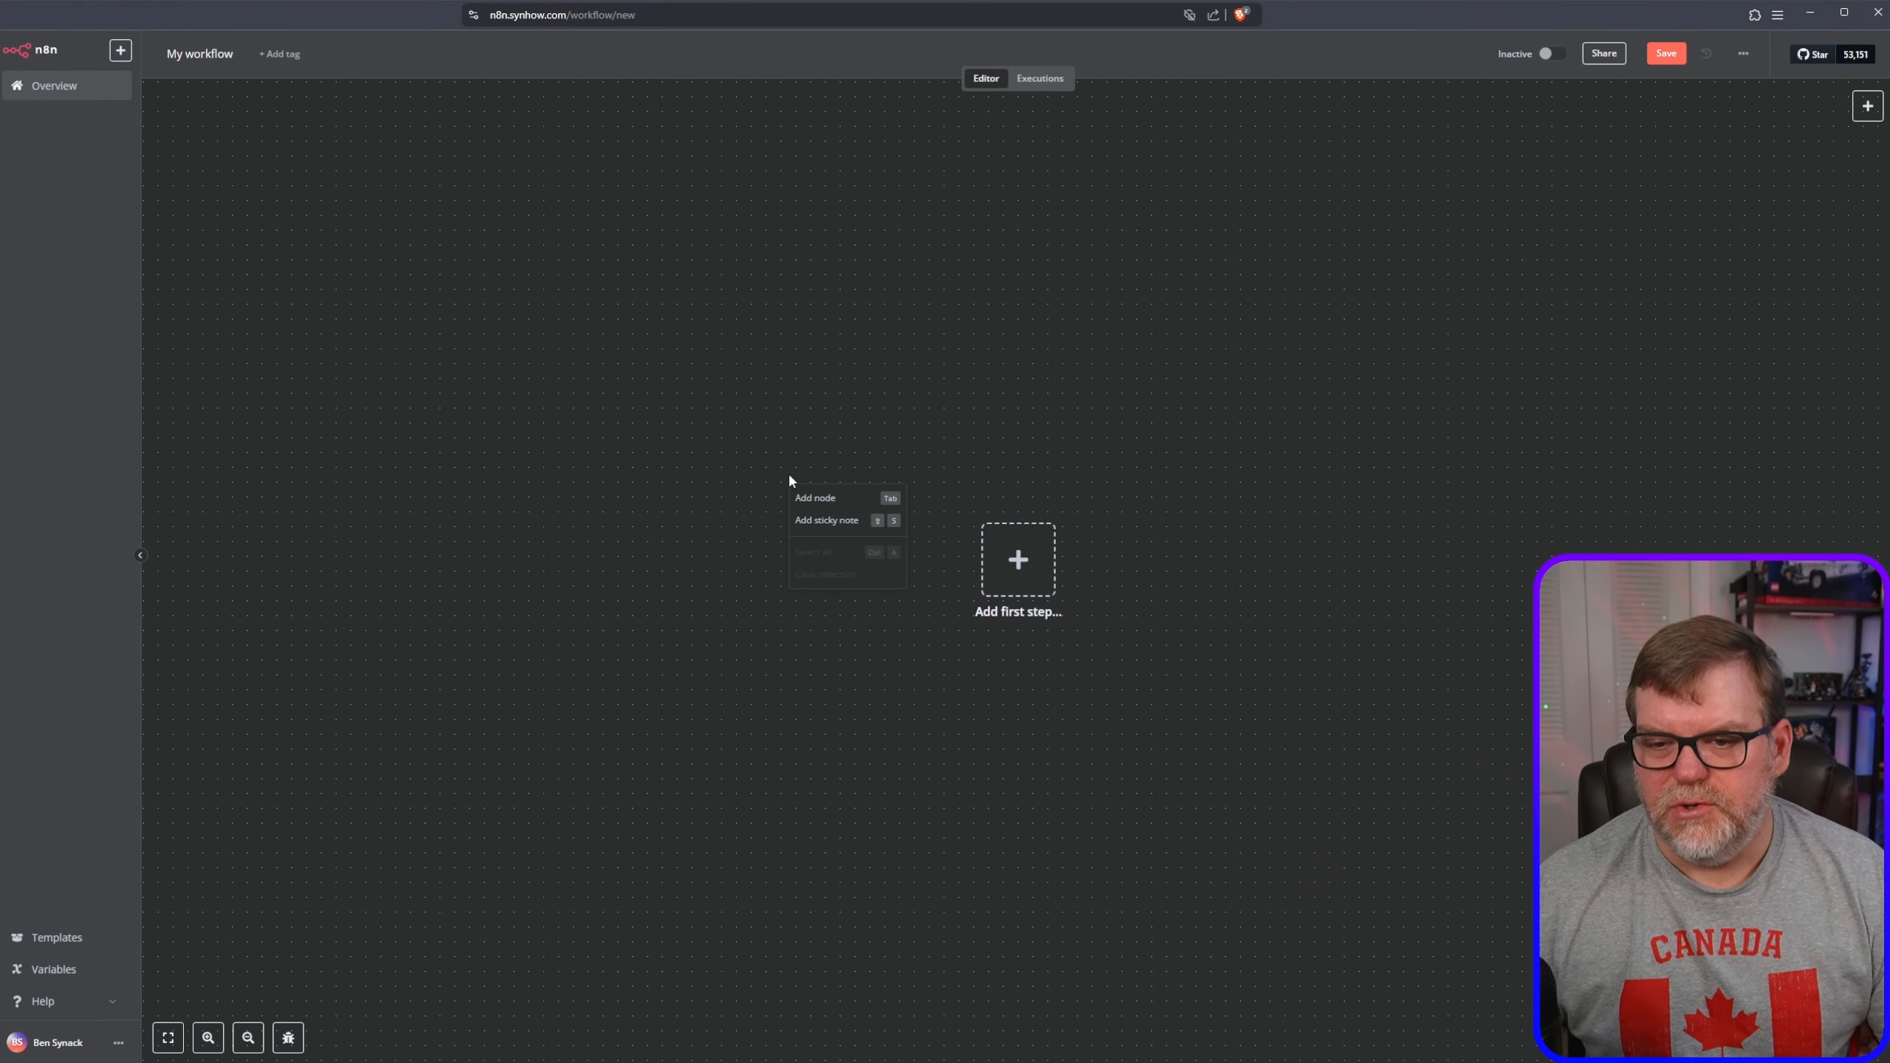
left_click(744, 443)
key("ctrl+v")
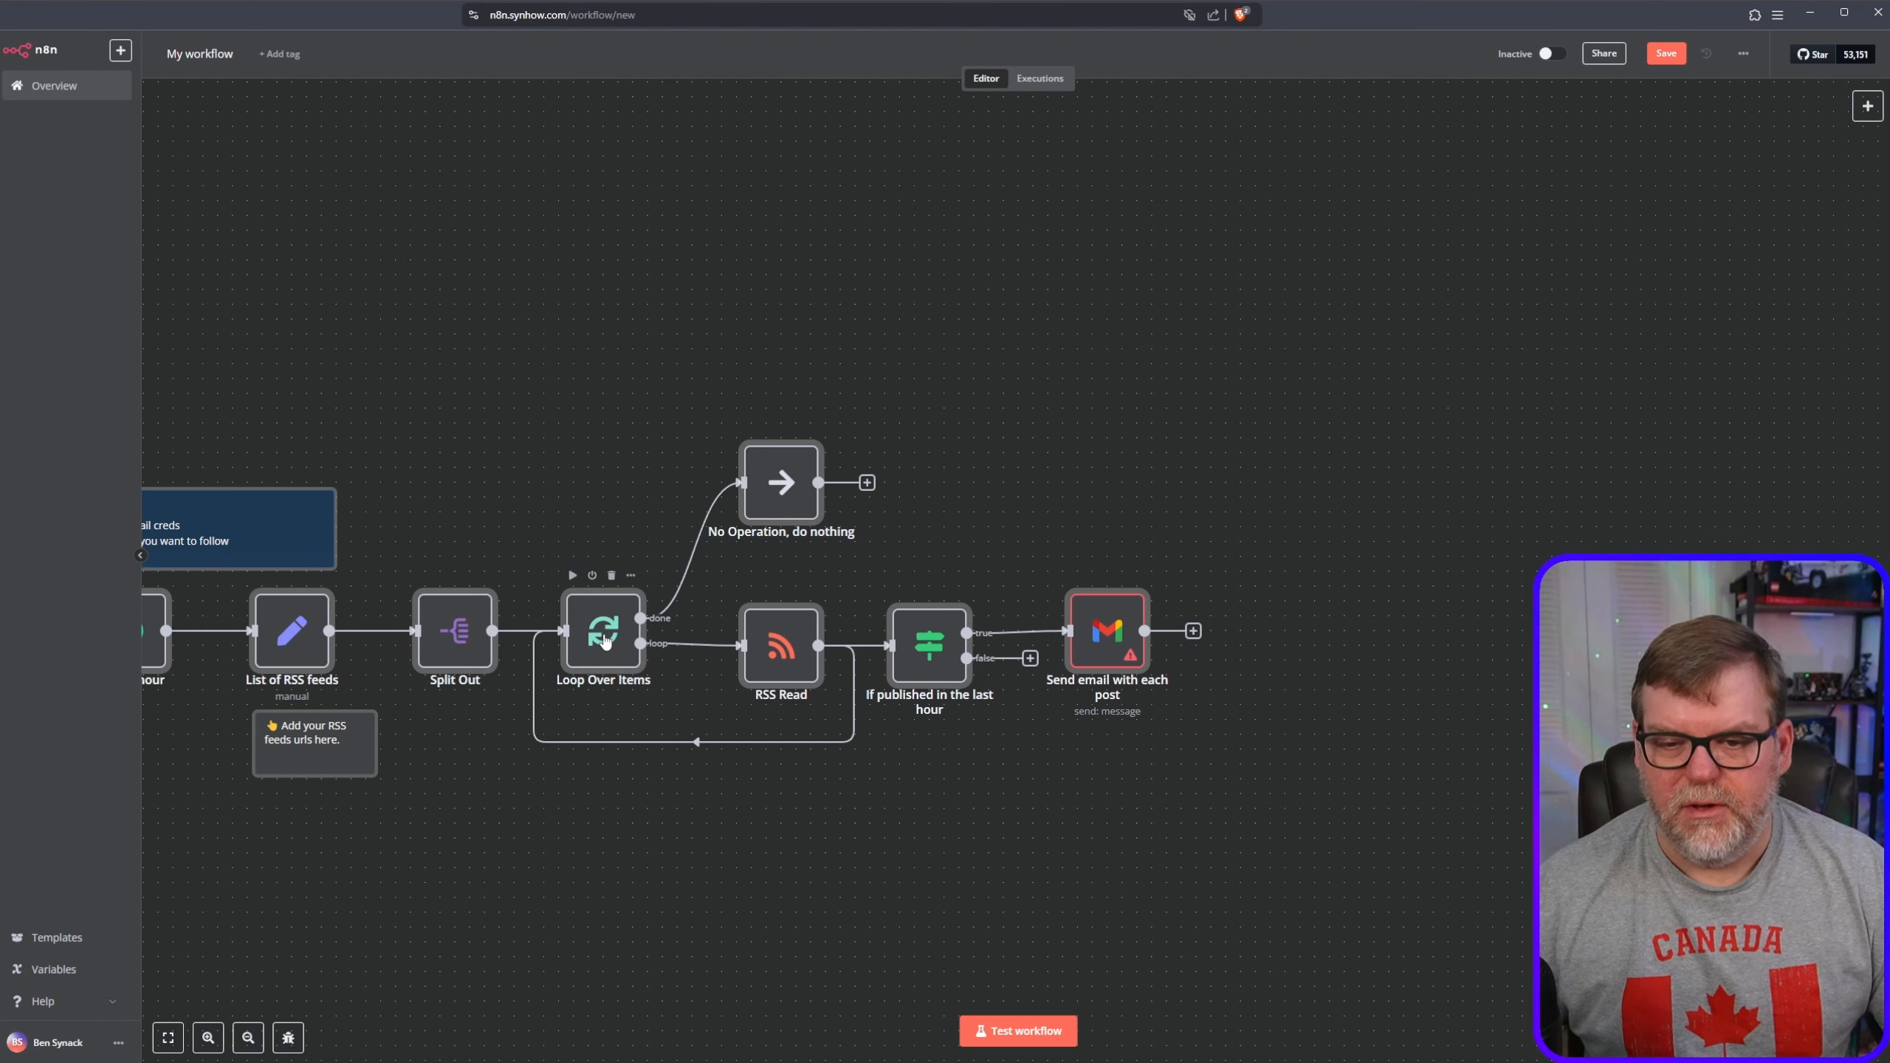
key("1")
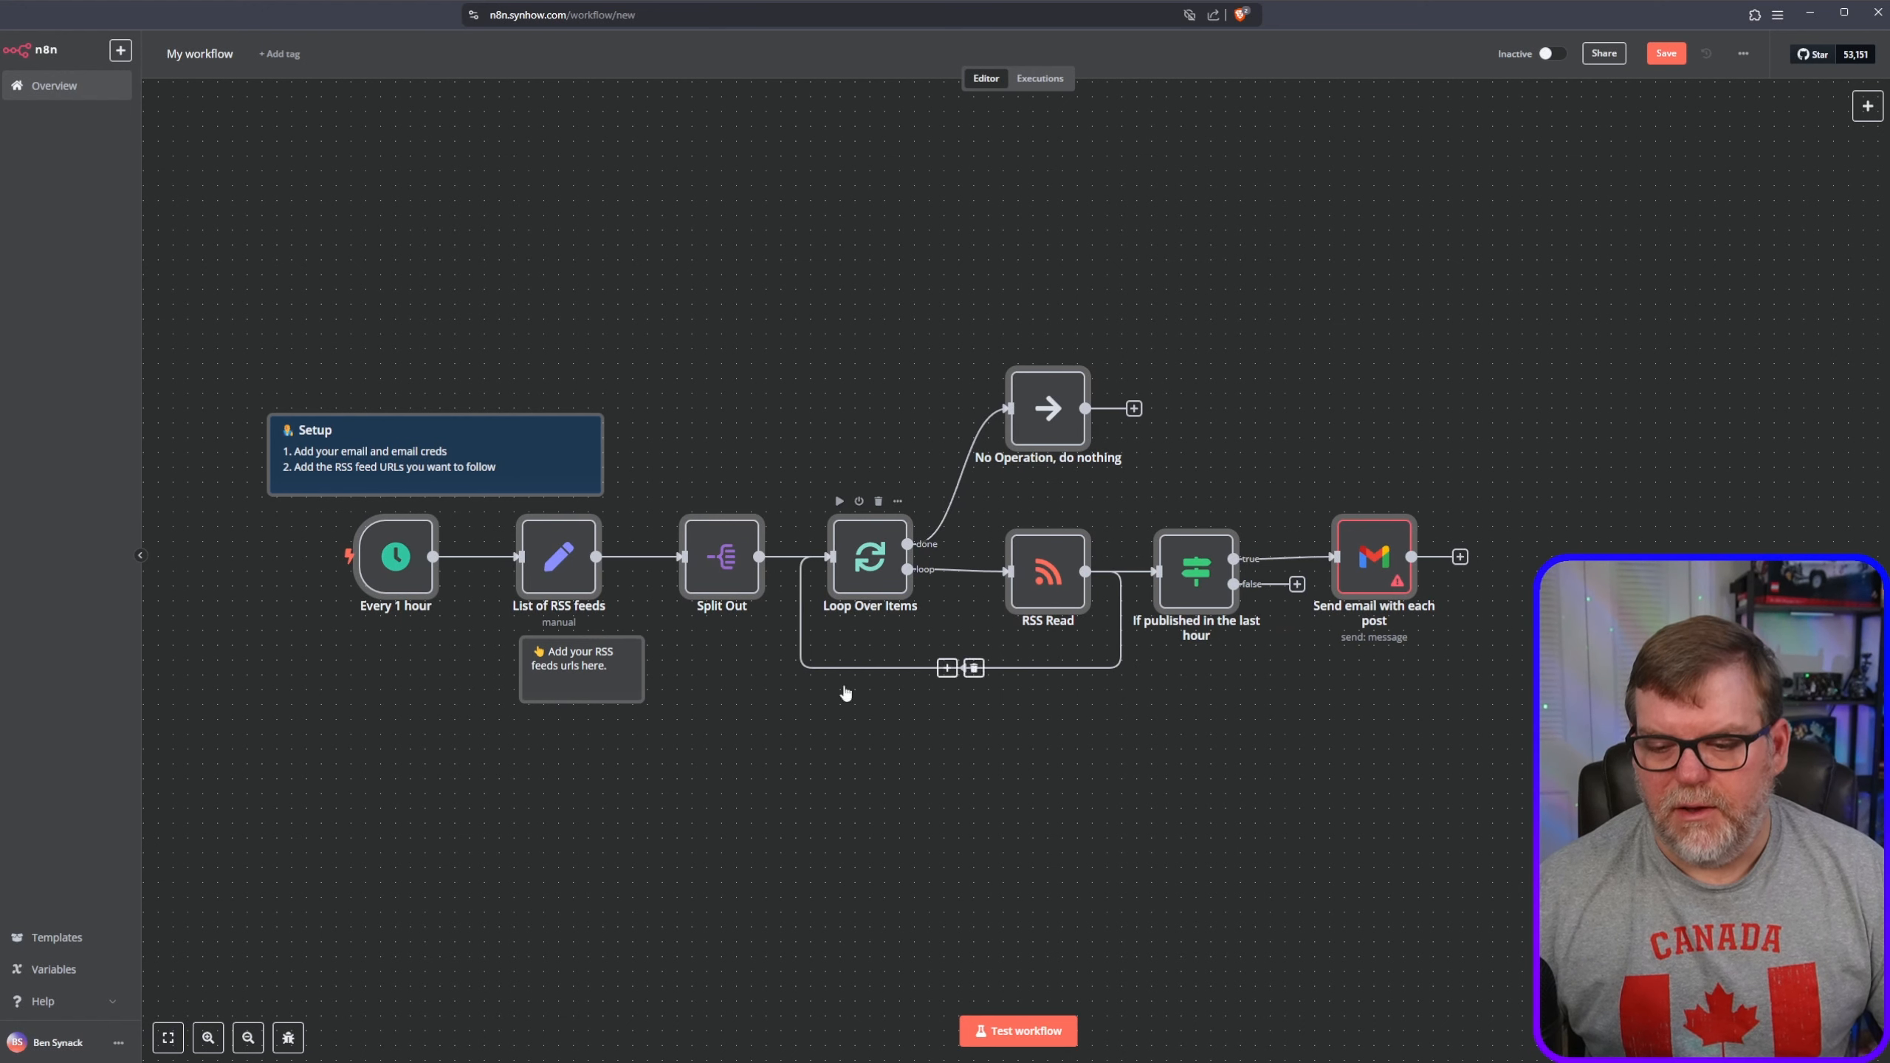
scroll(827, 725, "down", 1)
scroll(851, 631, "up", 1)
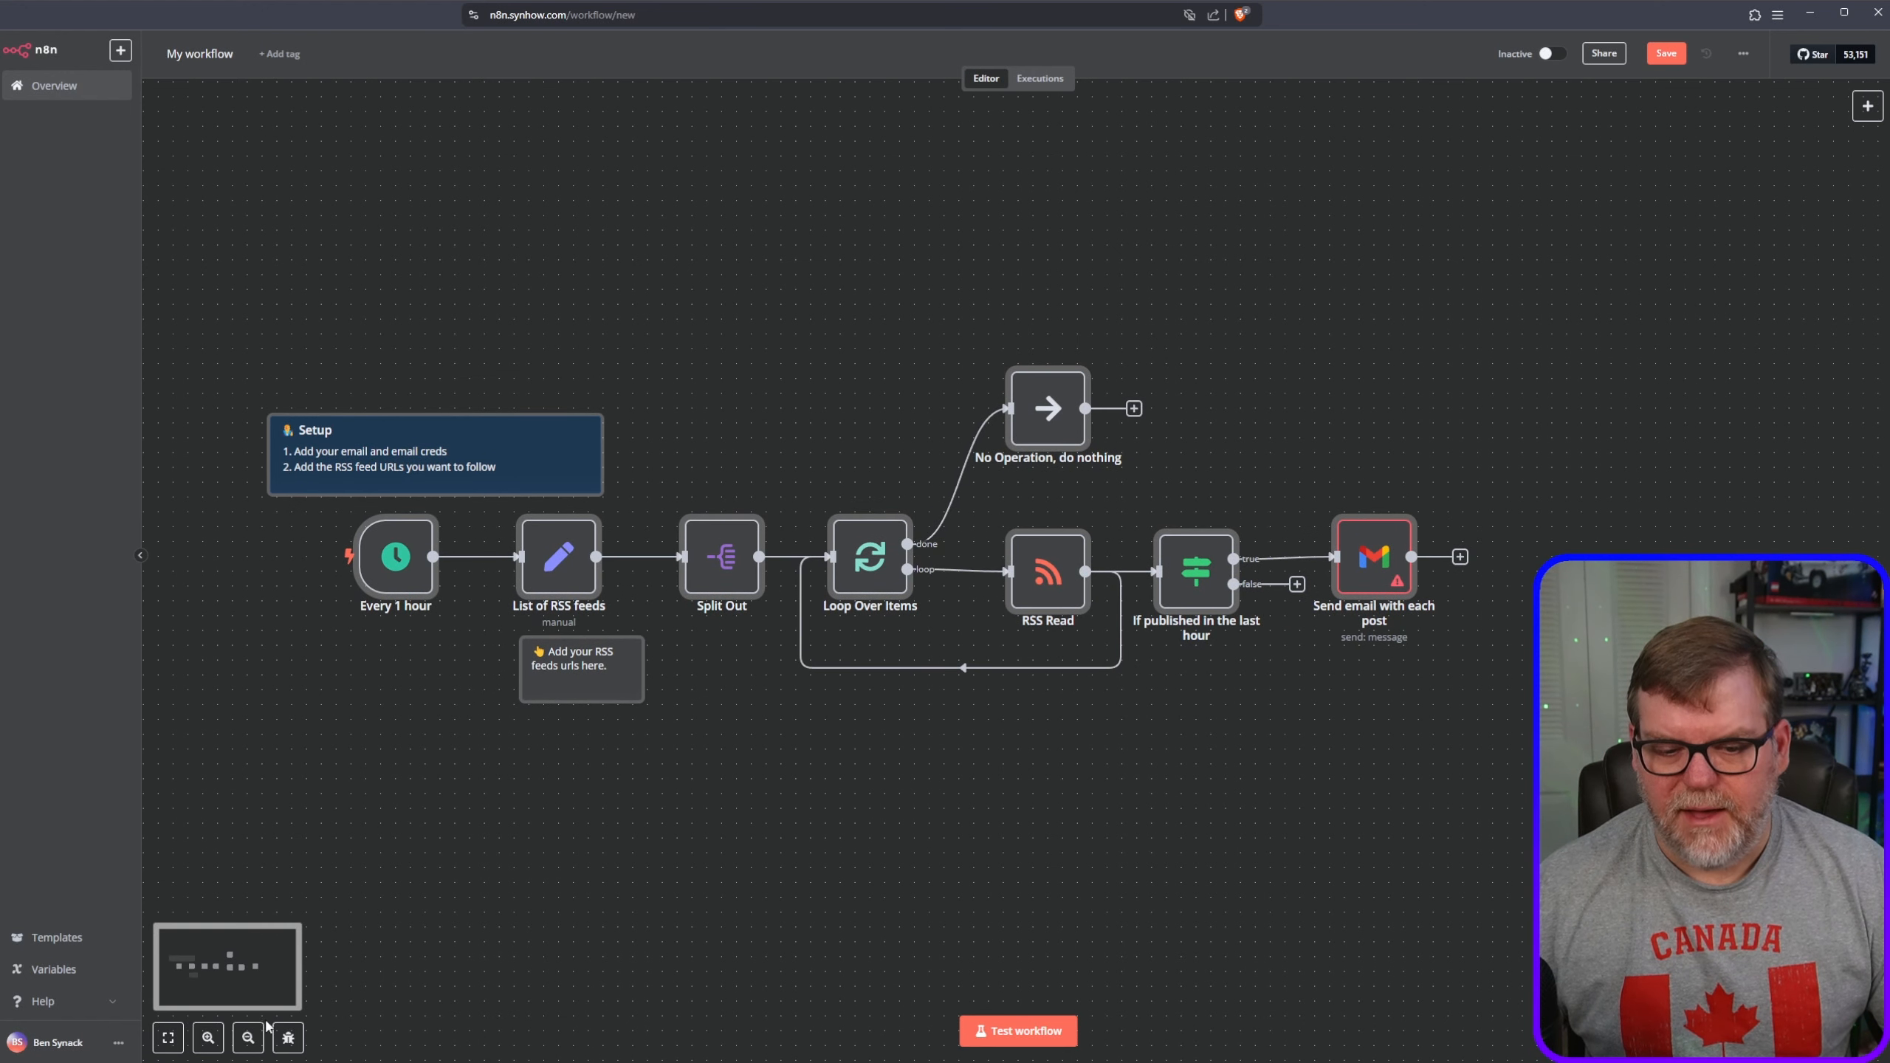
left_click(248, 1037)
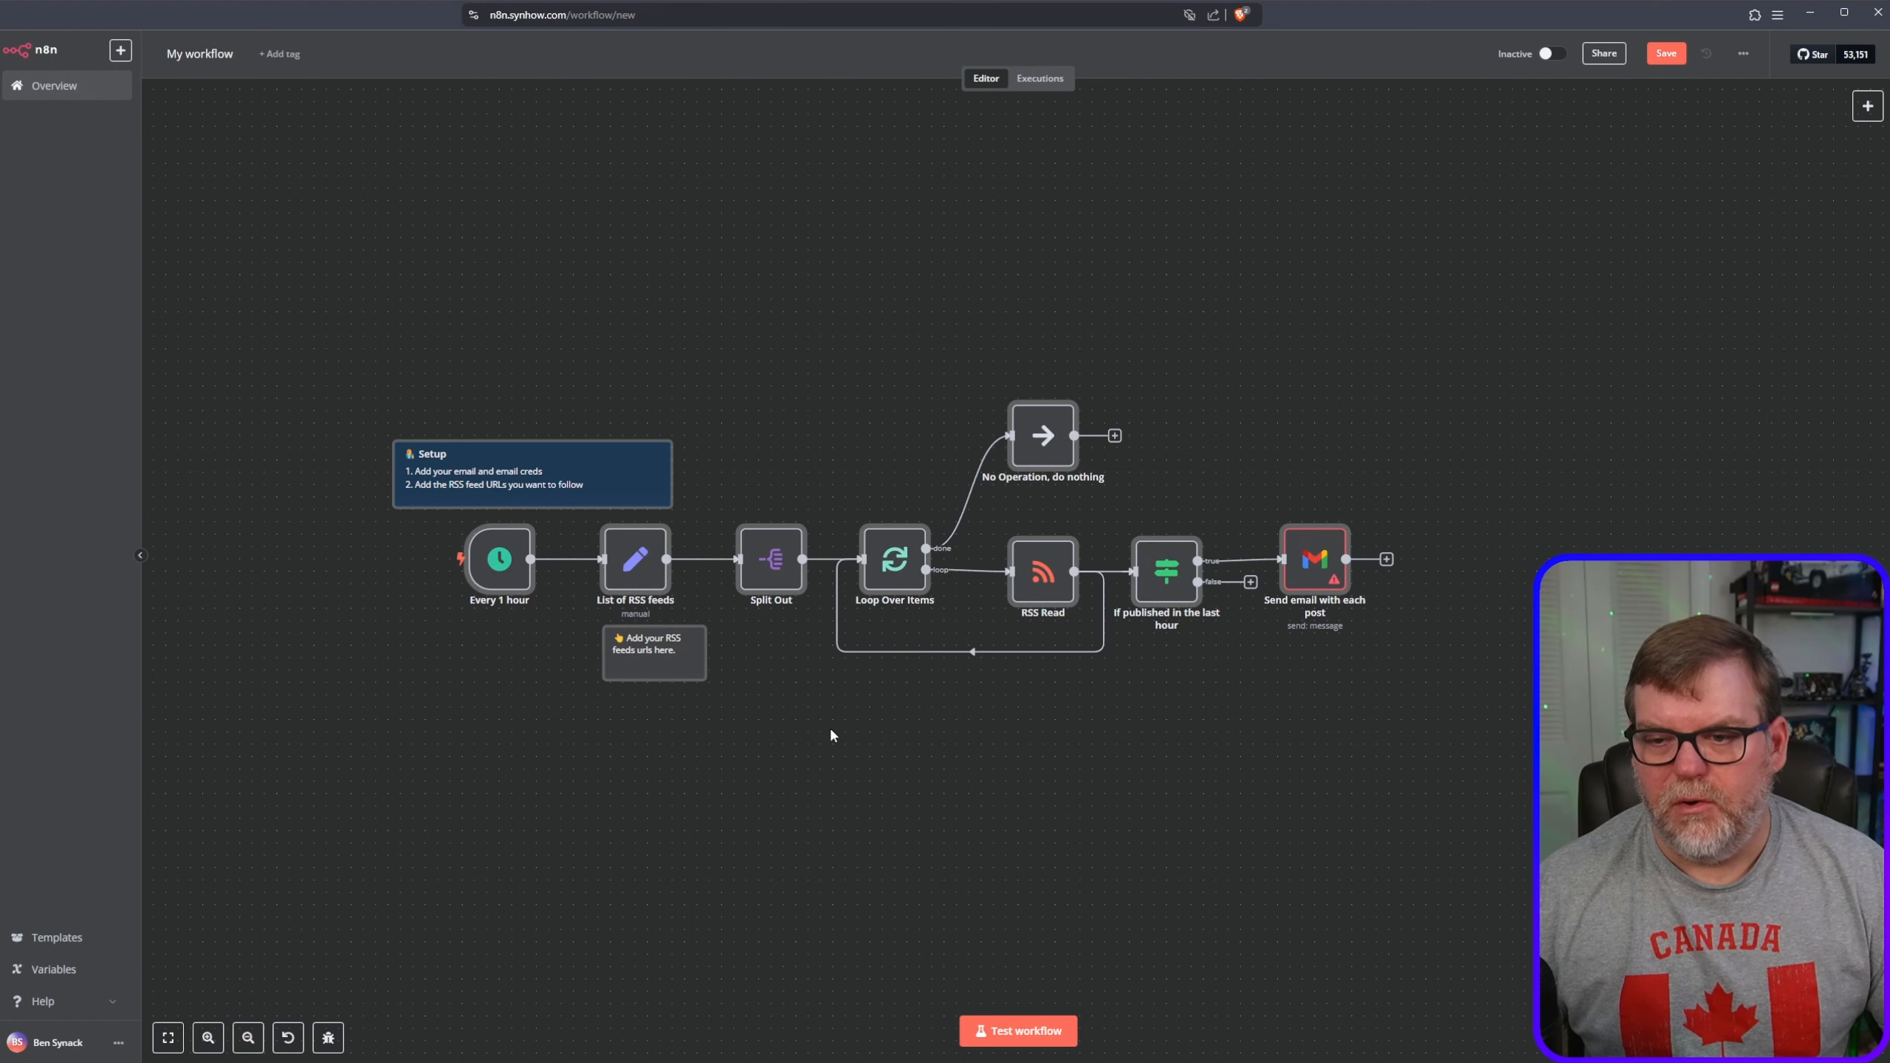
- Nudge the List of RSS feeds node slightly right and move the Setup note up and to the right
left_click(800, 685)
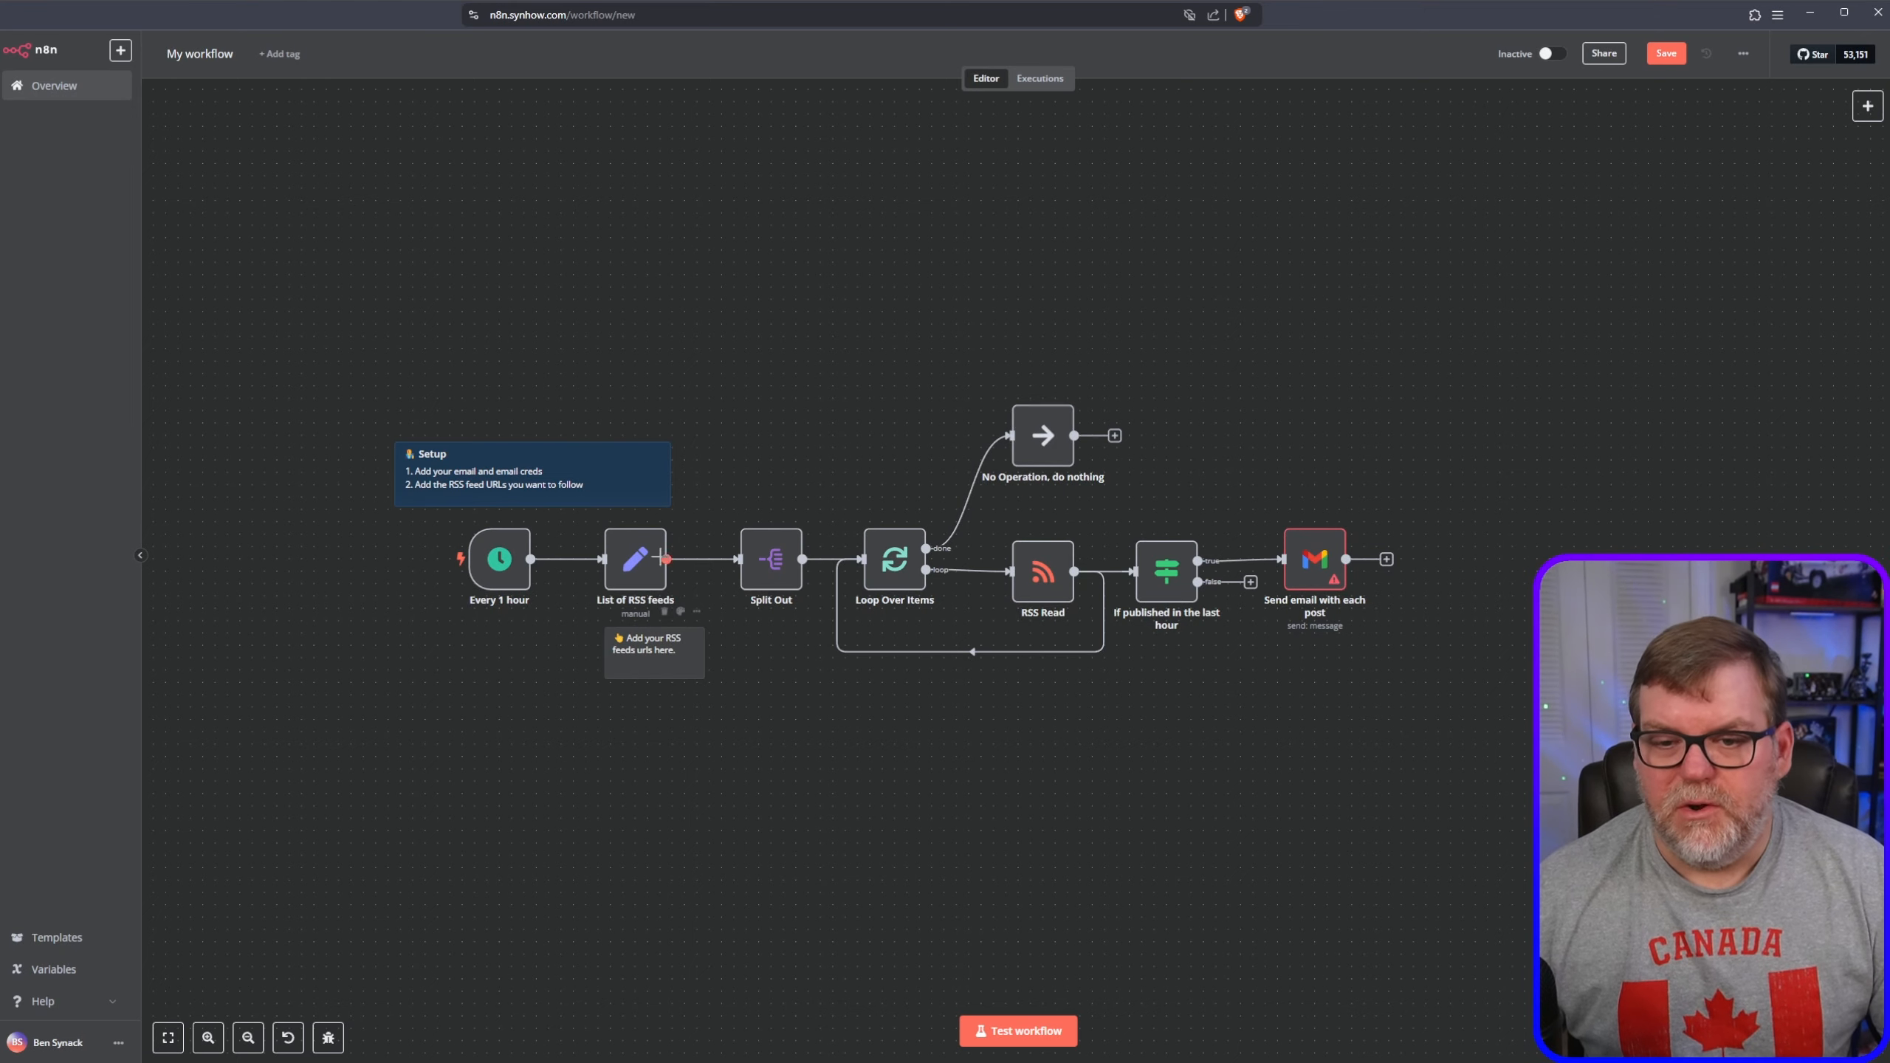
mouse_move(640, 557)
left_mouse_down()
mouse_move(700, 432)
mouse_move(637, 554)
mouse_move(651, 560)
left_mouse_up()
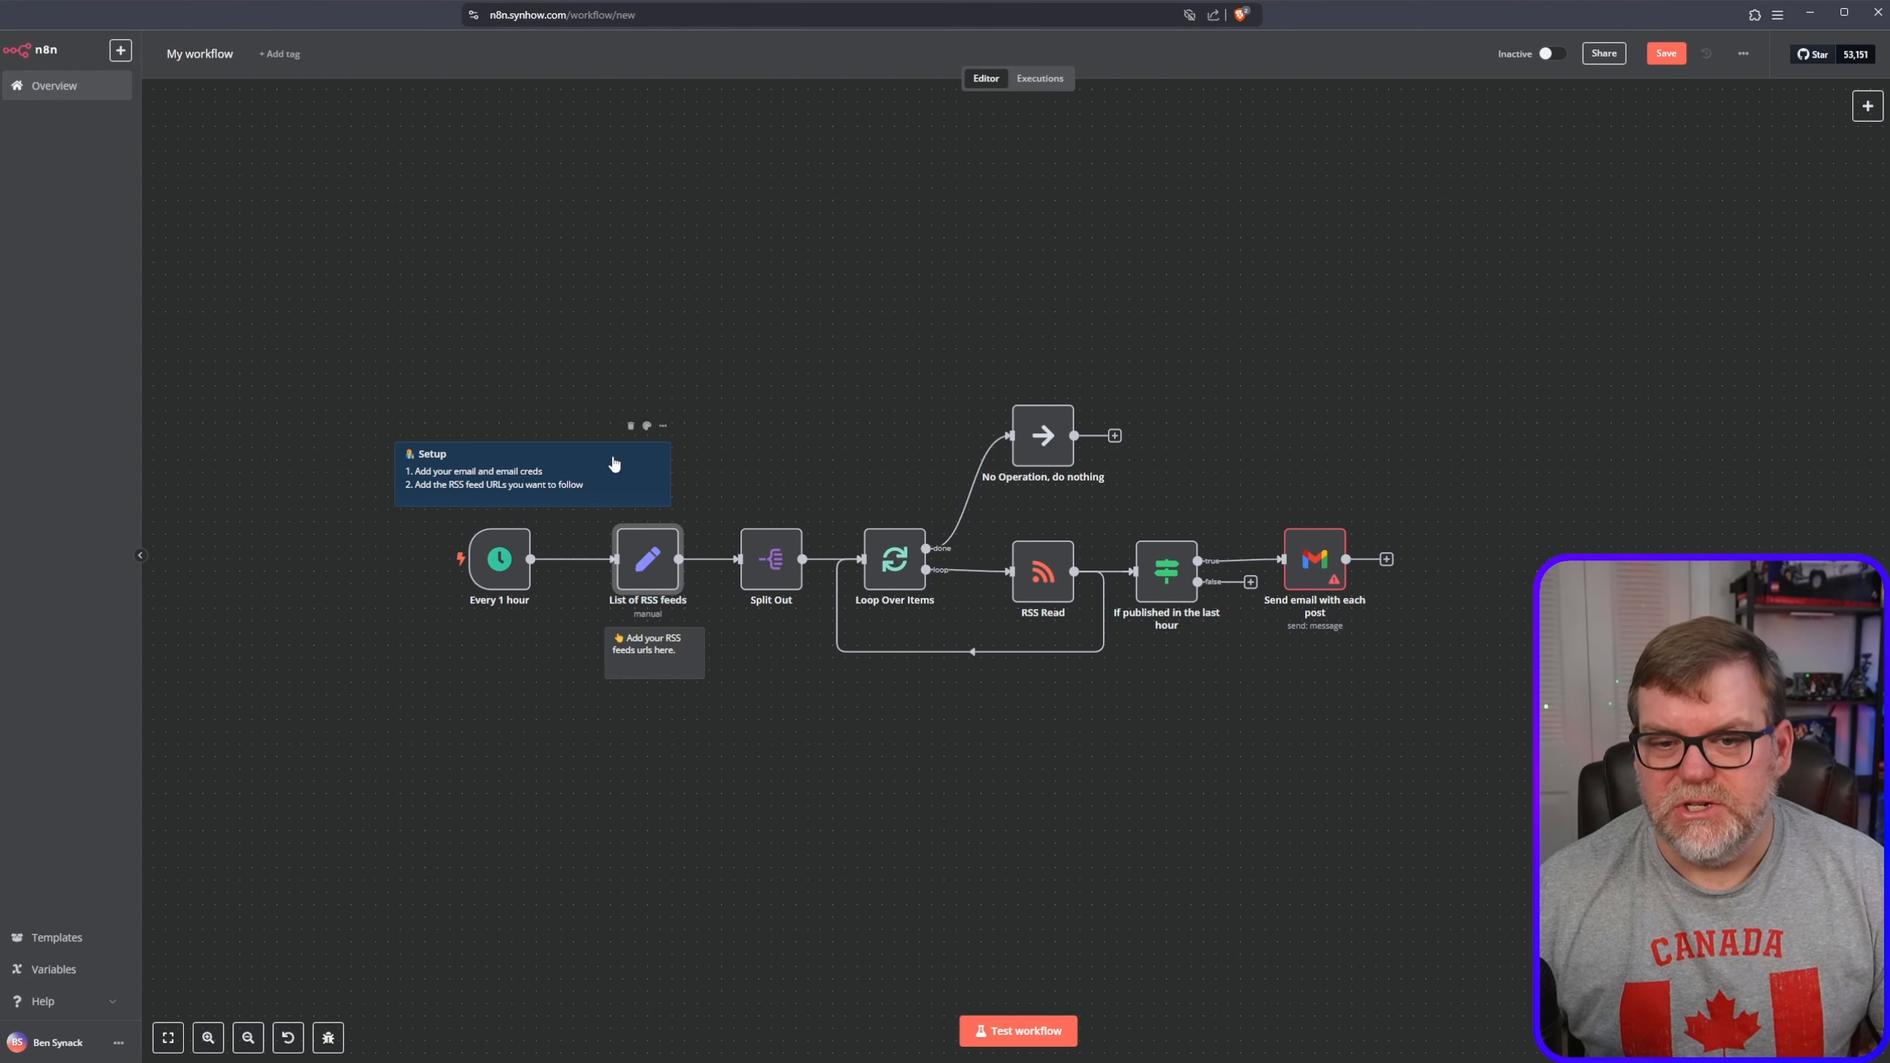
left_click_drag(575, 457, 632, 395)
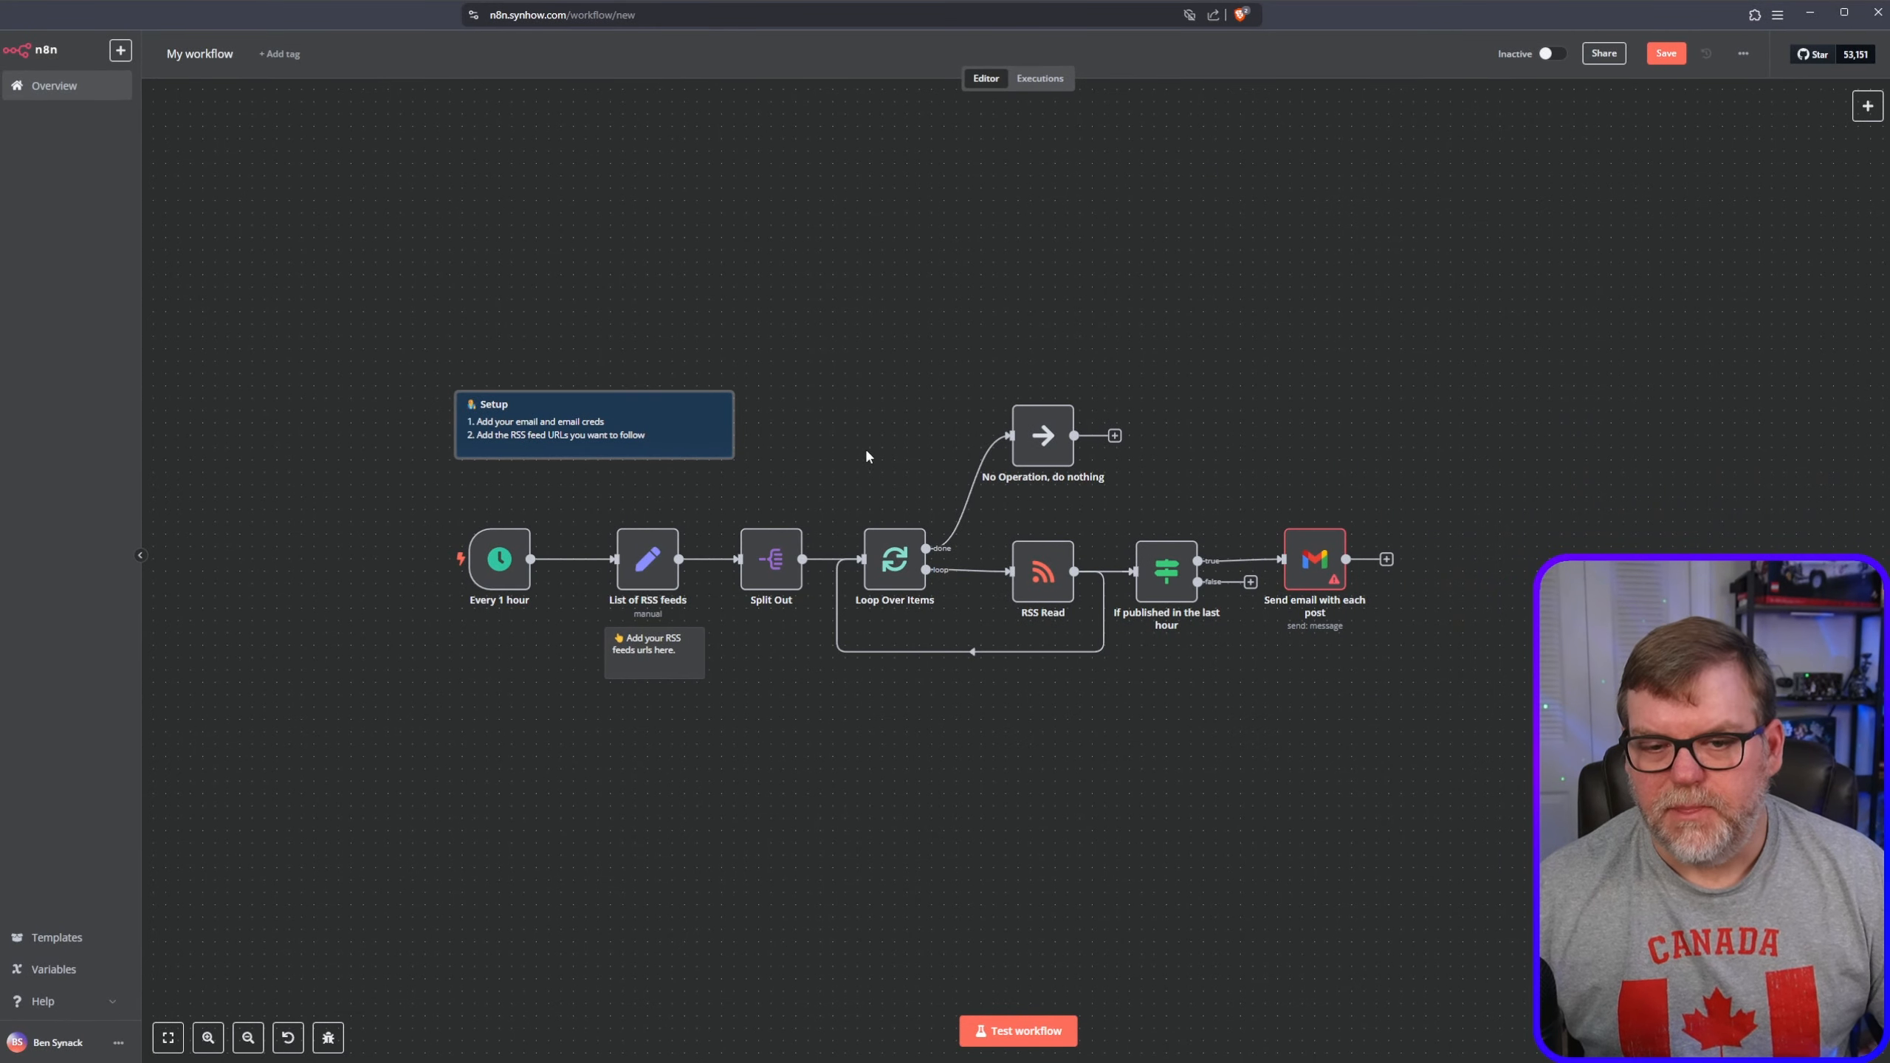
- Set the hours between triggers to 6 in the "Every 1 hour" schedule node and return to the canvas
mouse_move(506, 559)
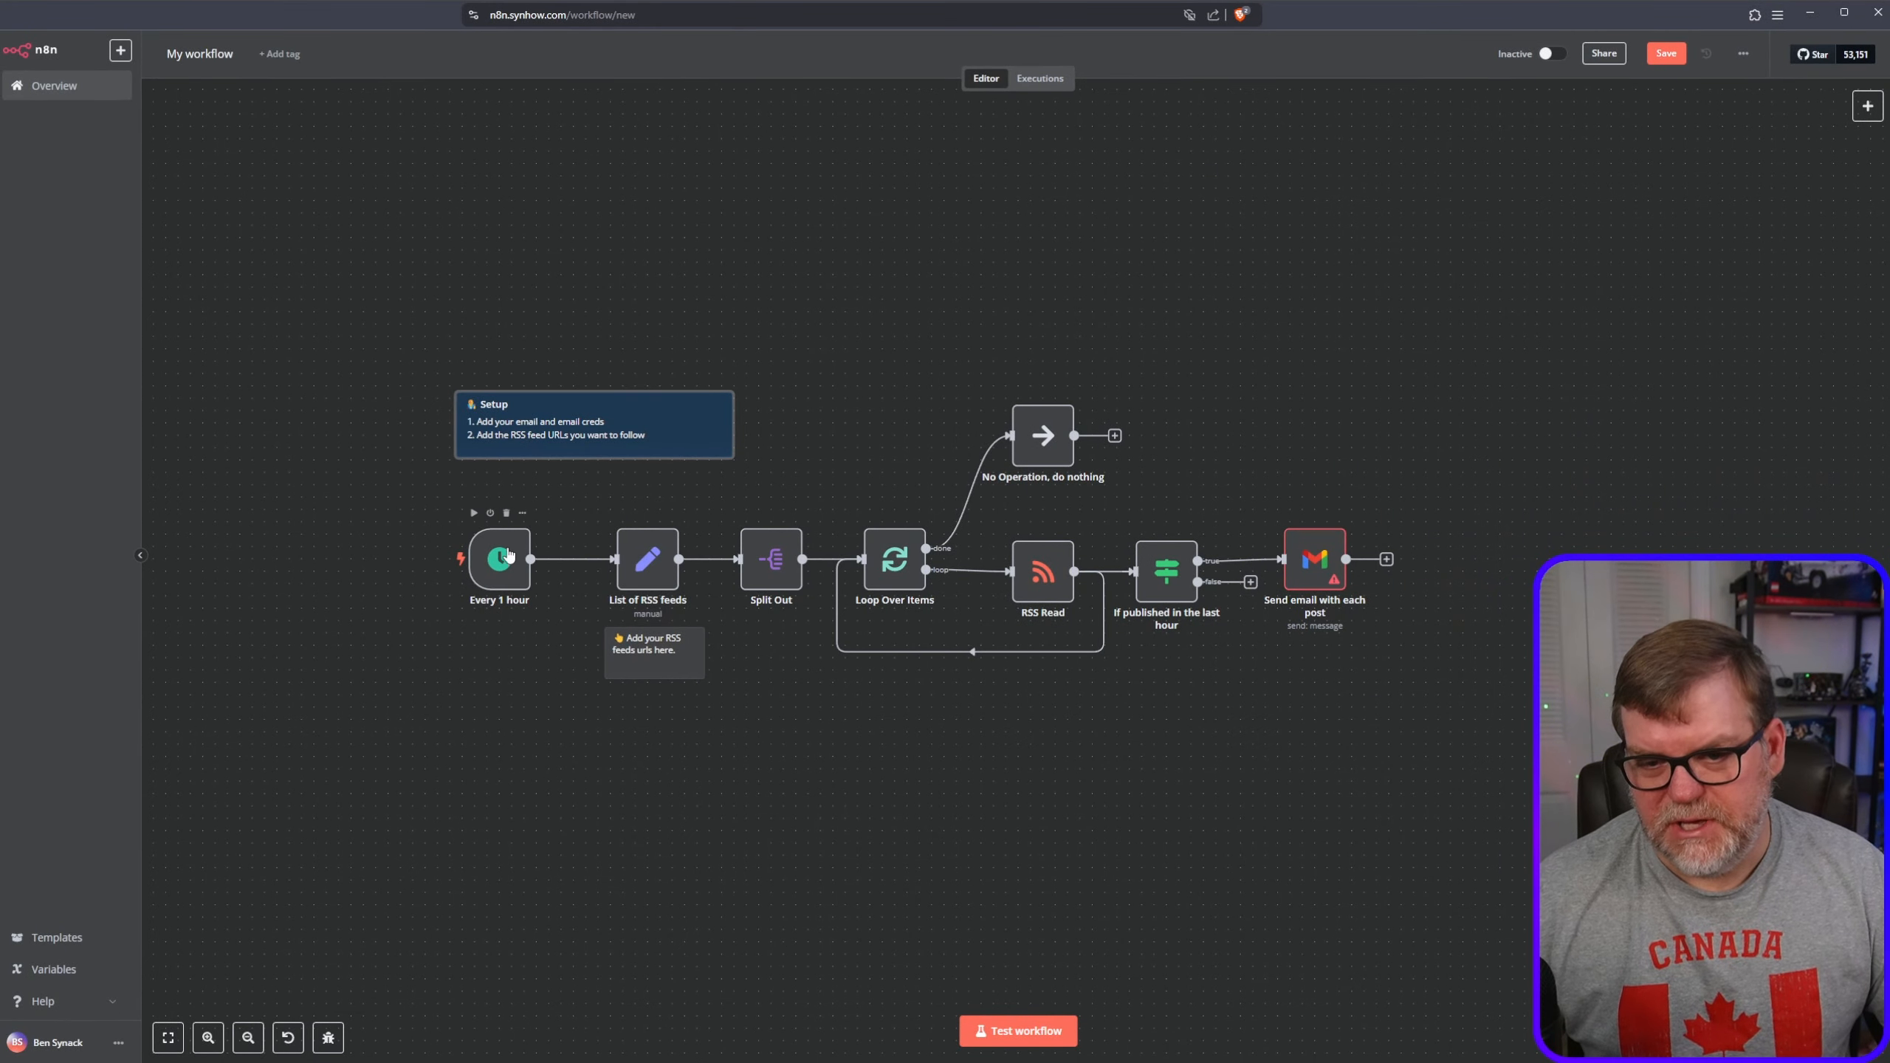
double_click(494, 556)
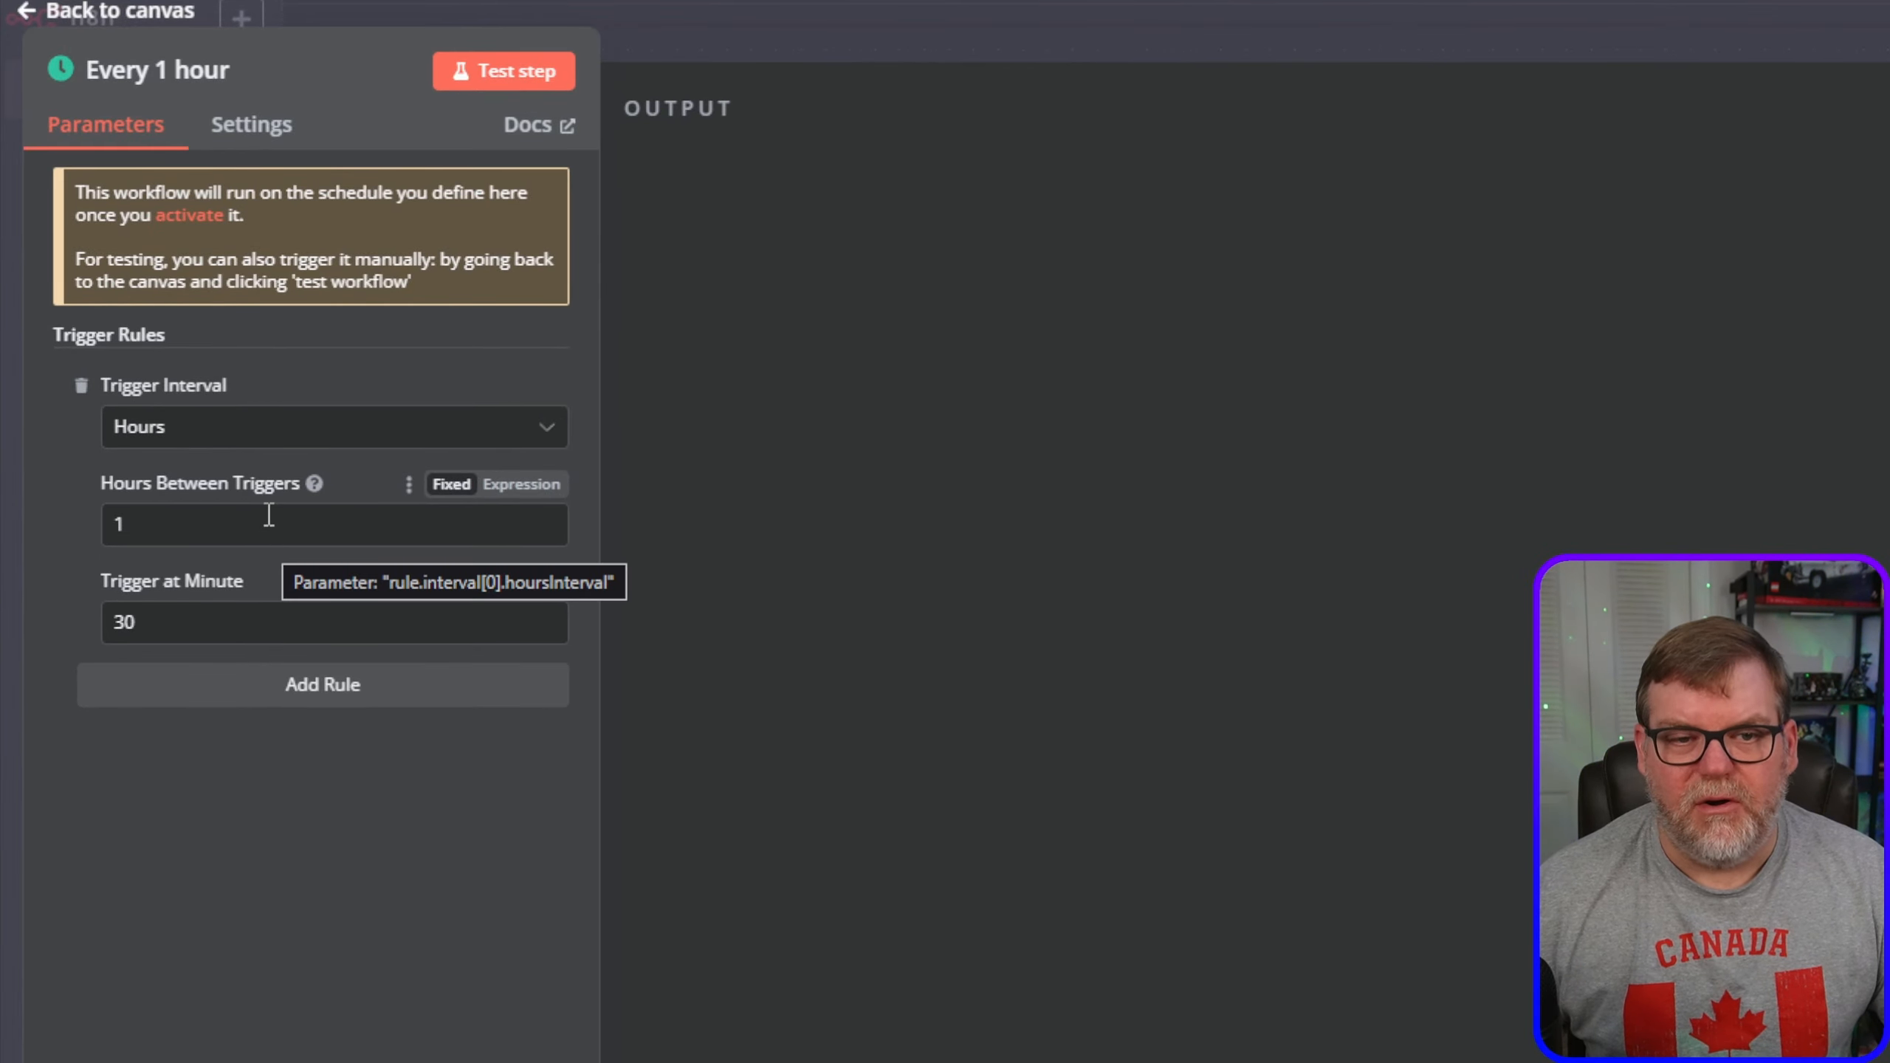
left_click_drag(271, 525, 115, 521)
type("6")
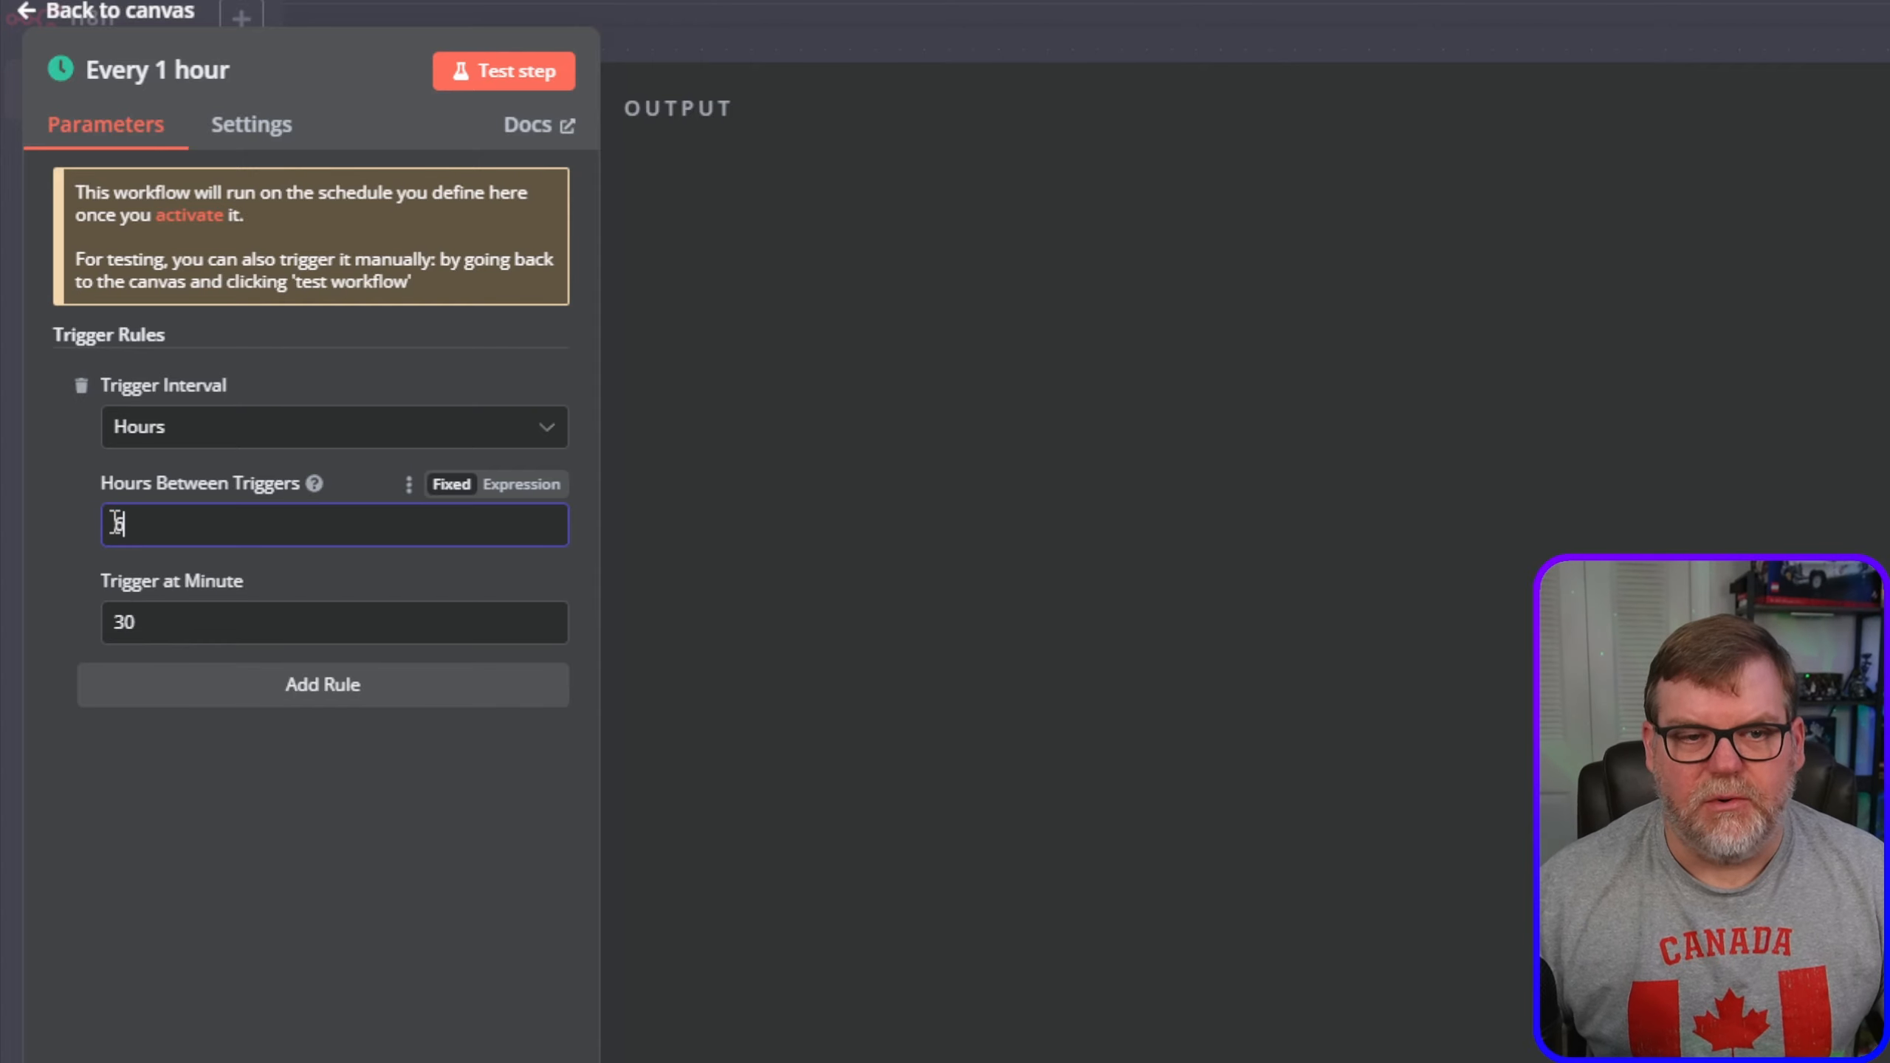
left_click(1399, 32)
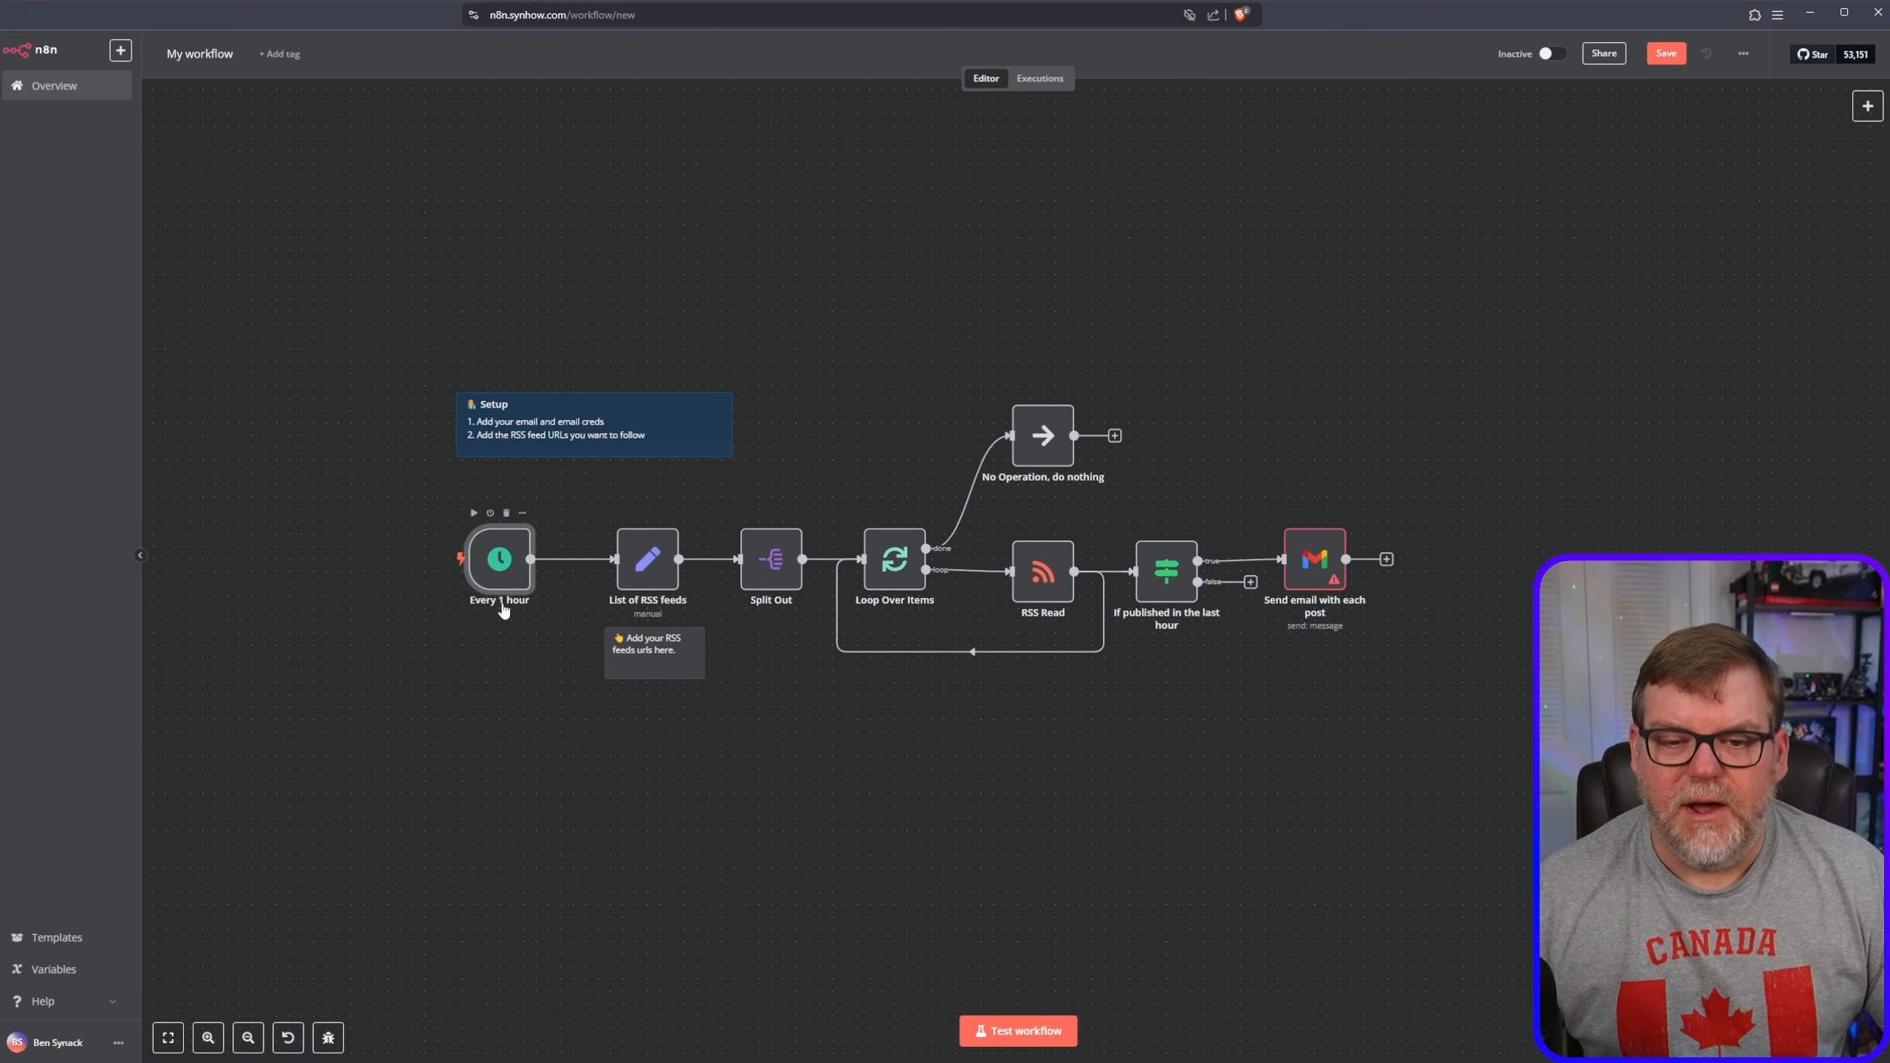
- Rename the schedule trigger node to "Every 6 hours" and return to the canvas
double_click(498, 572)
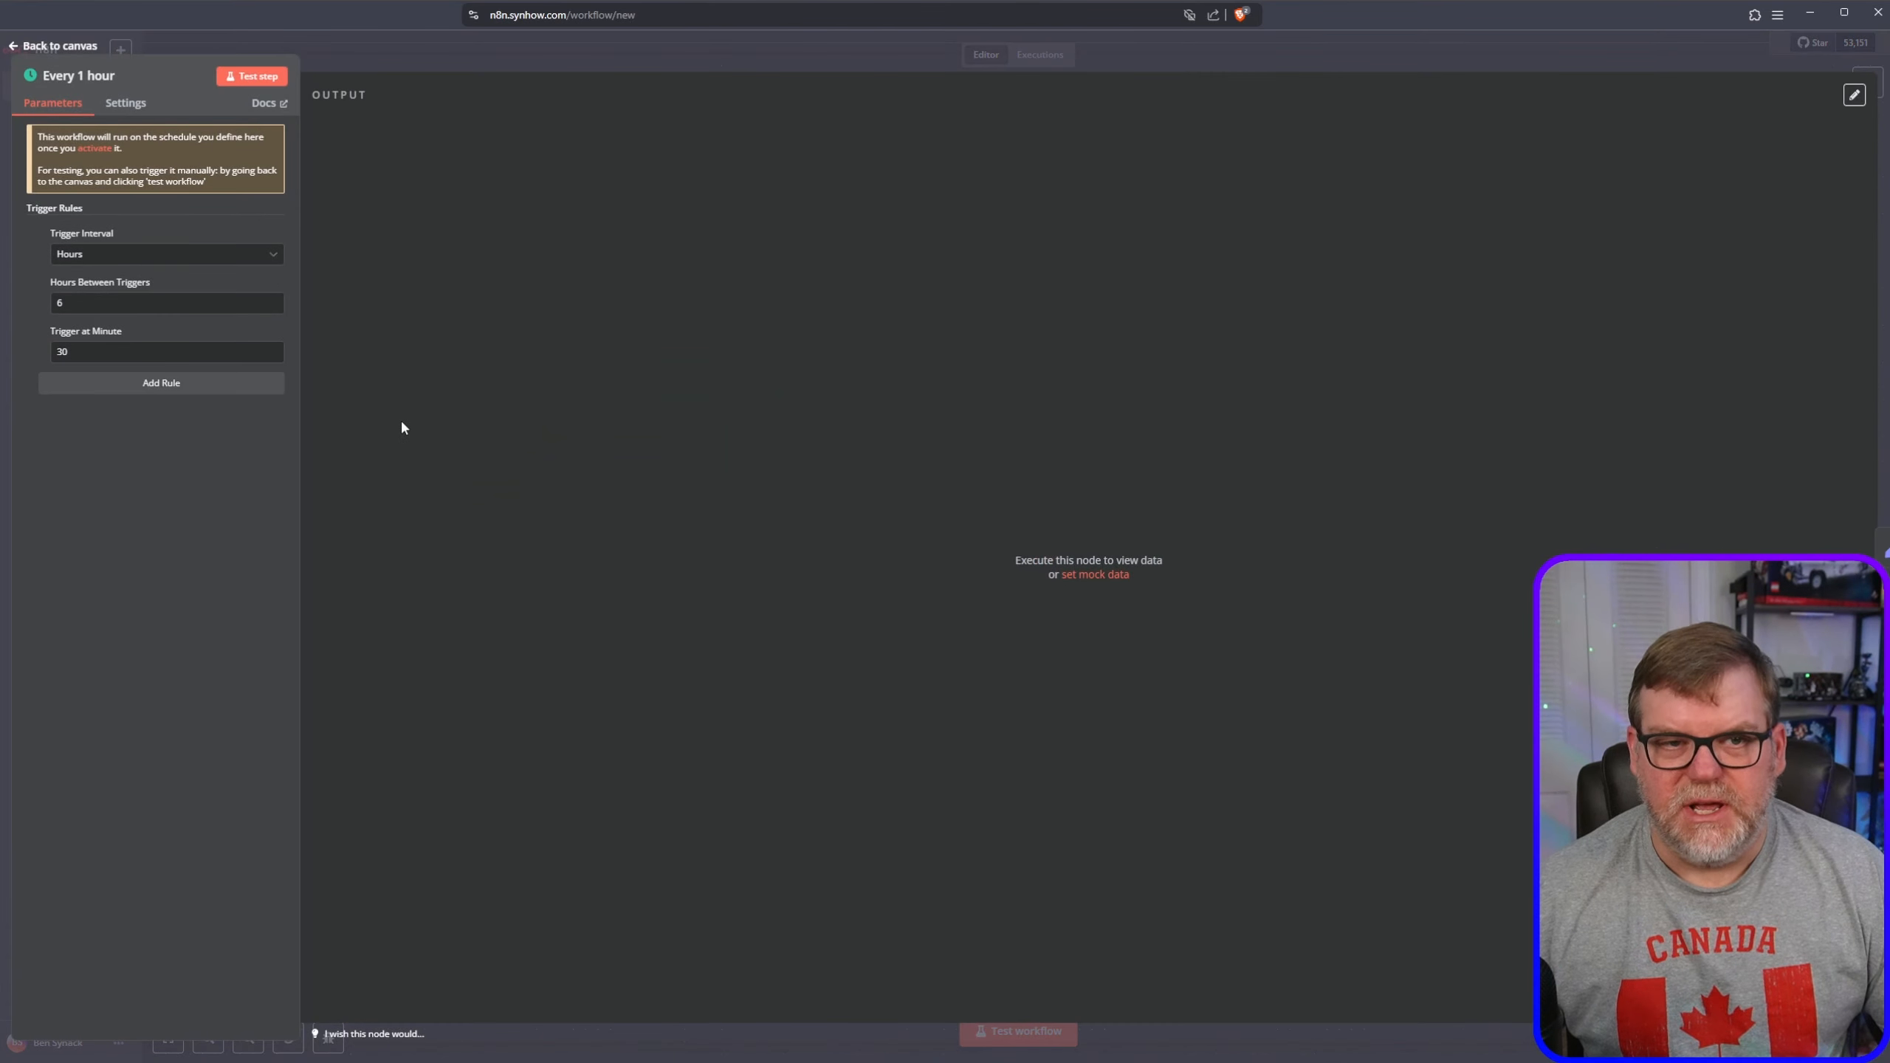
left_click(73, 77)
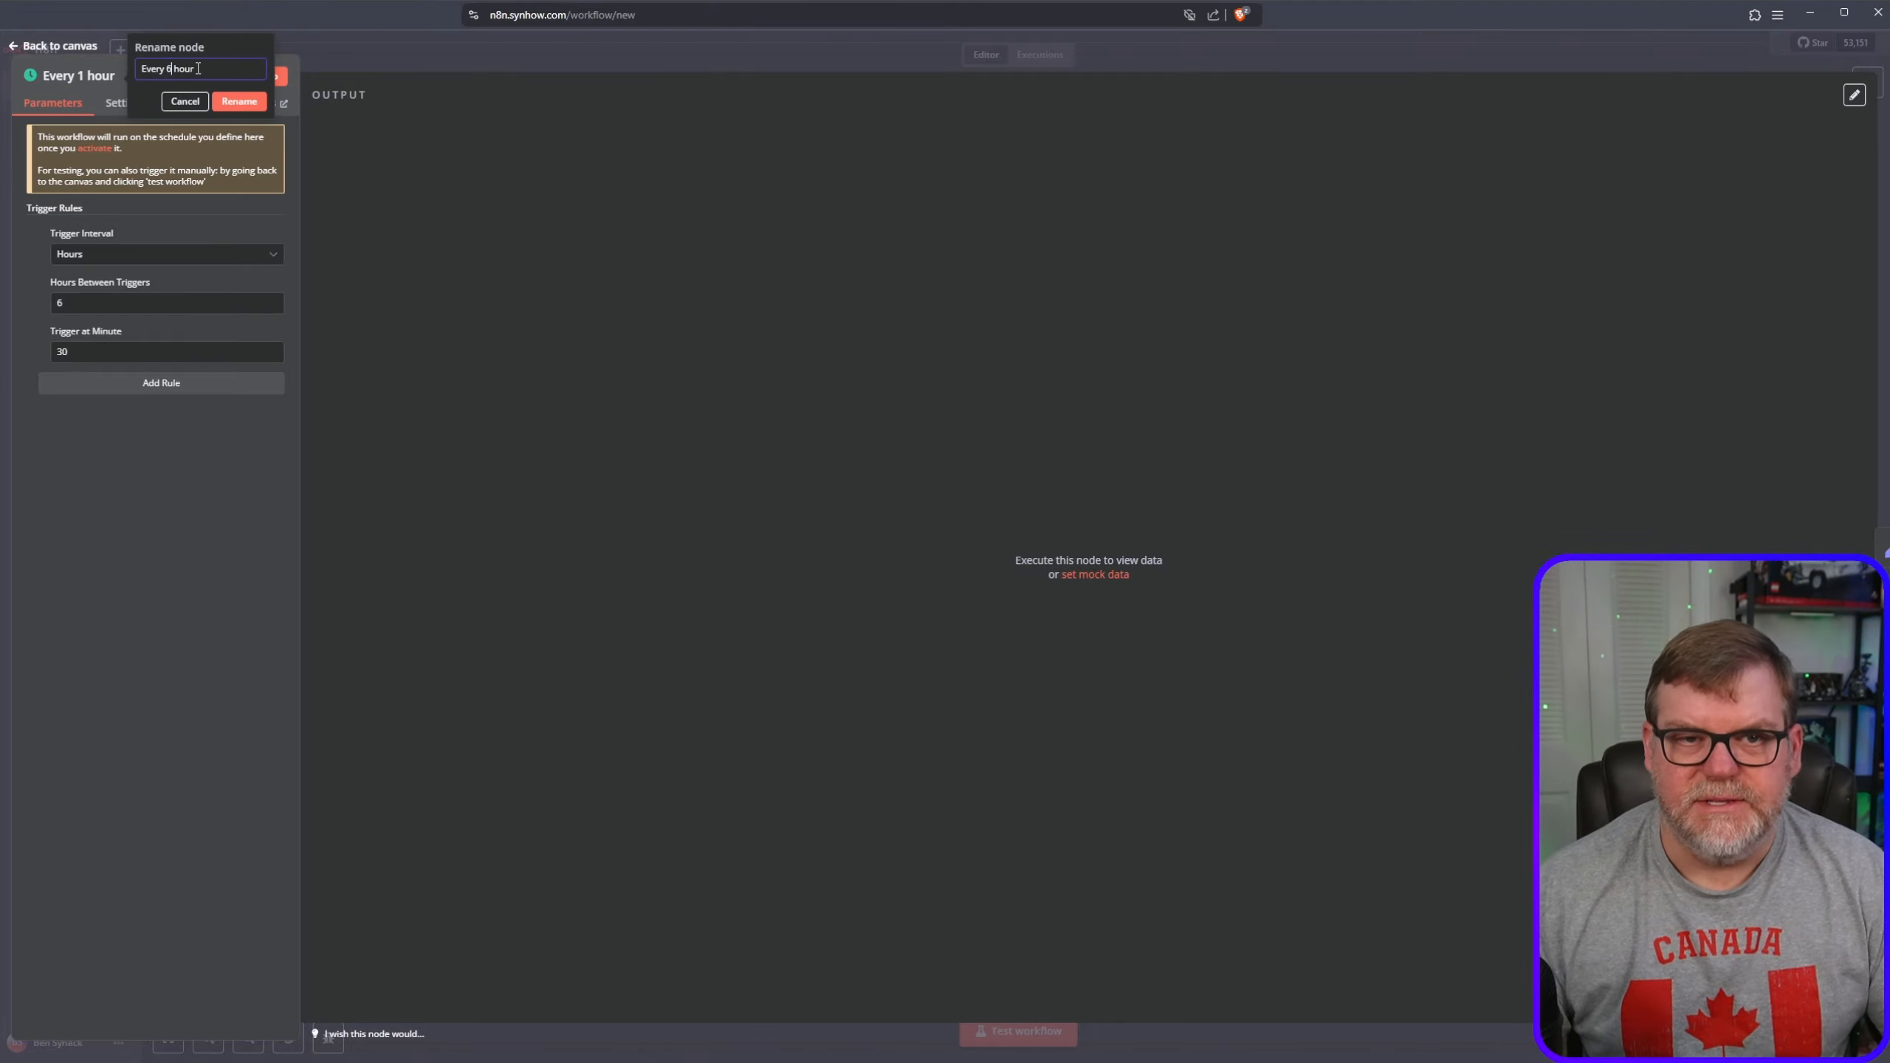
left_click(198, 68)
type("s")
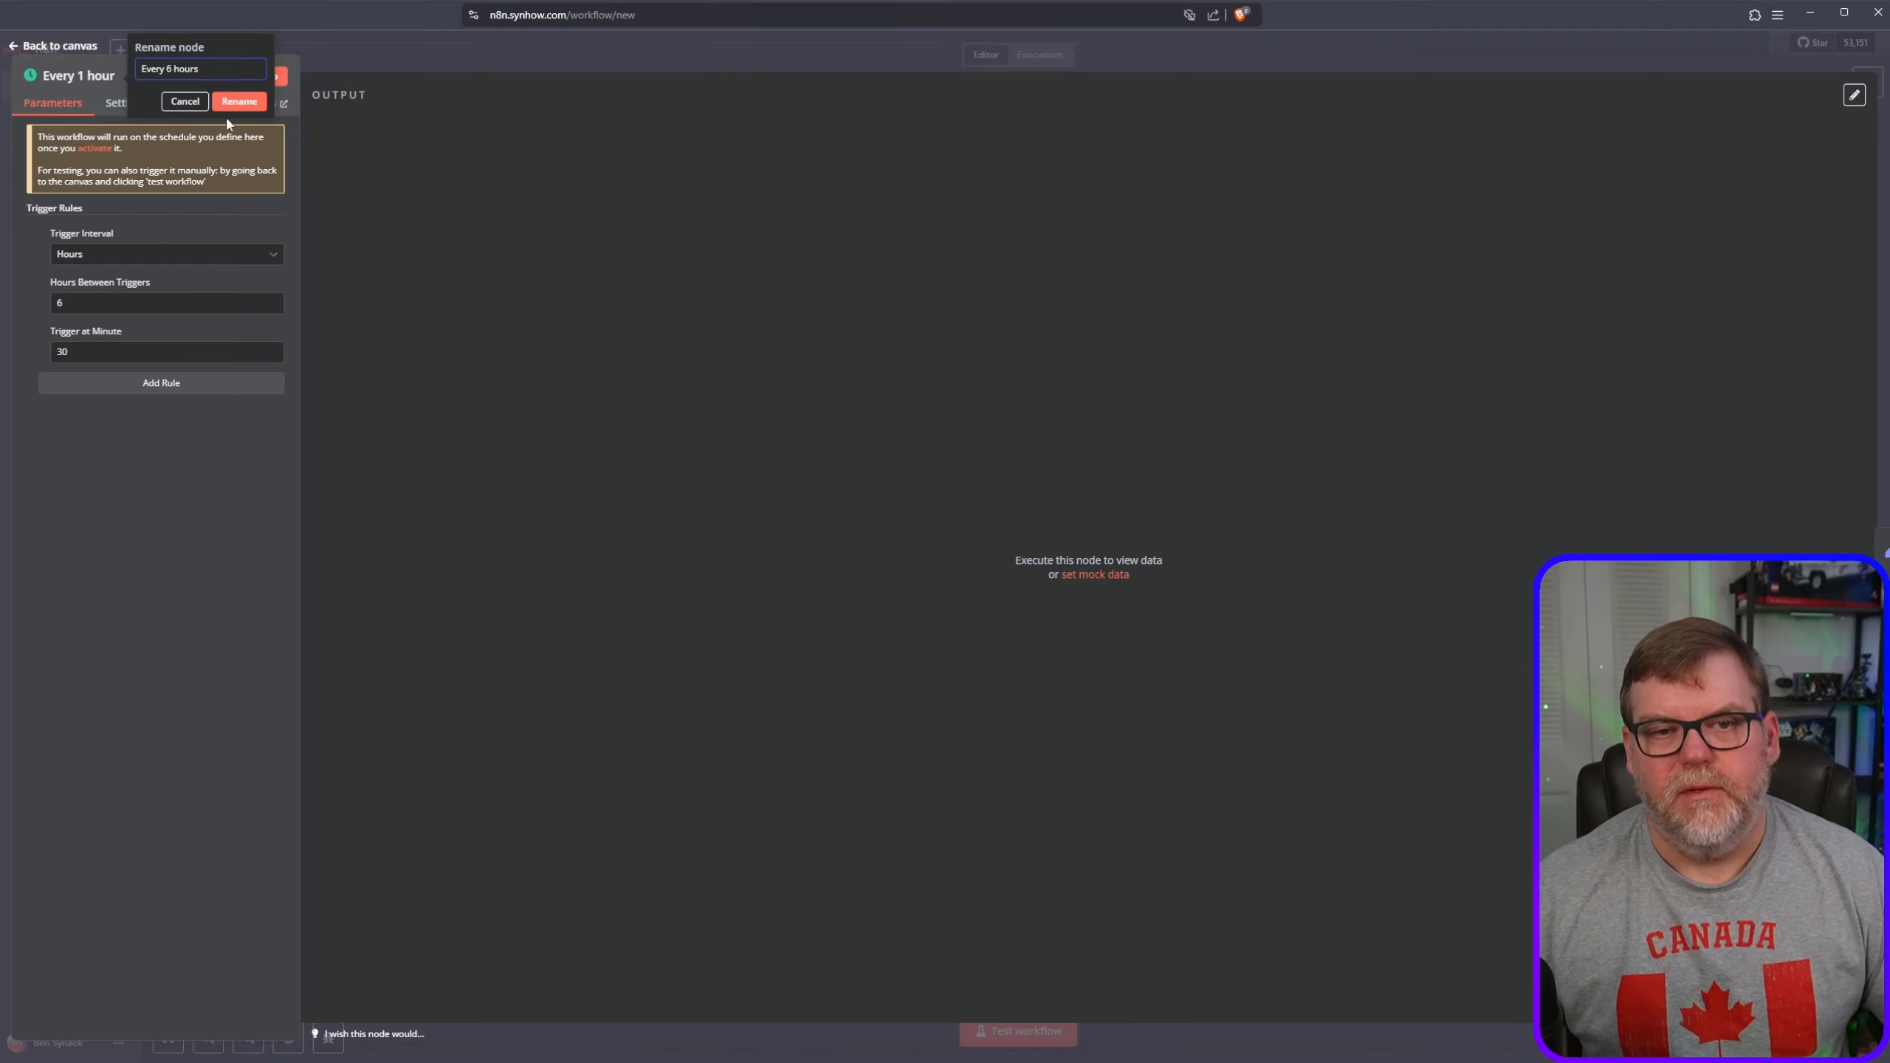
left_click(240, 101)
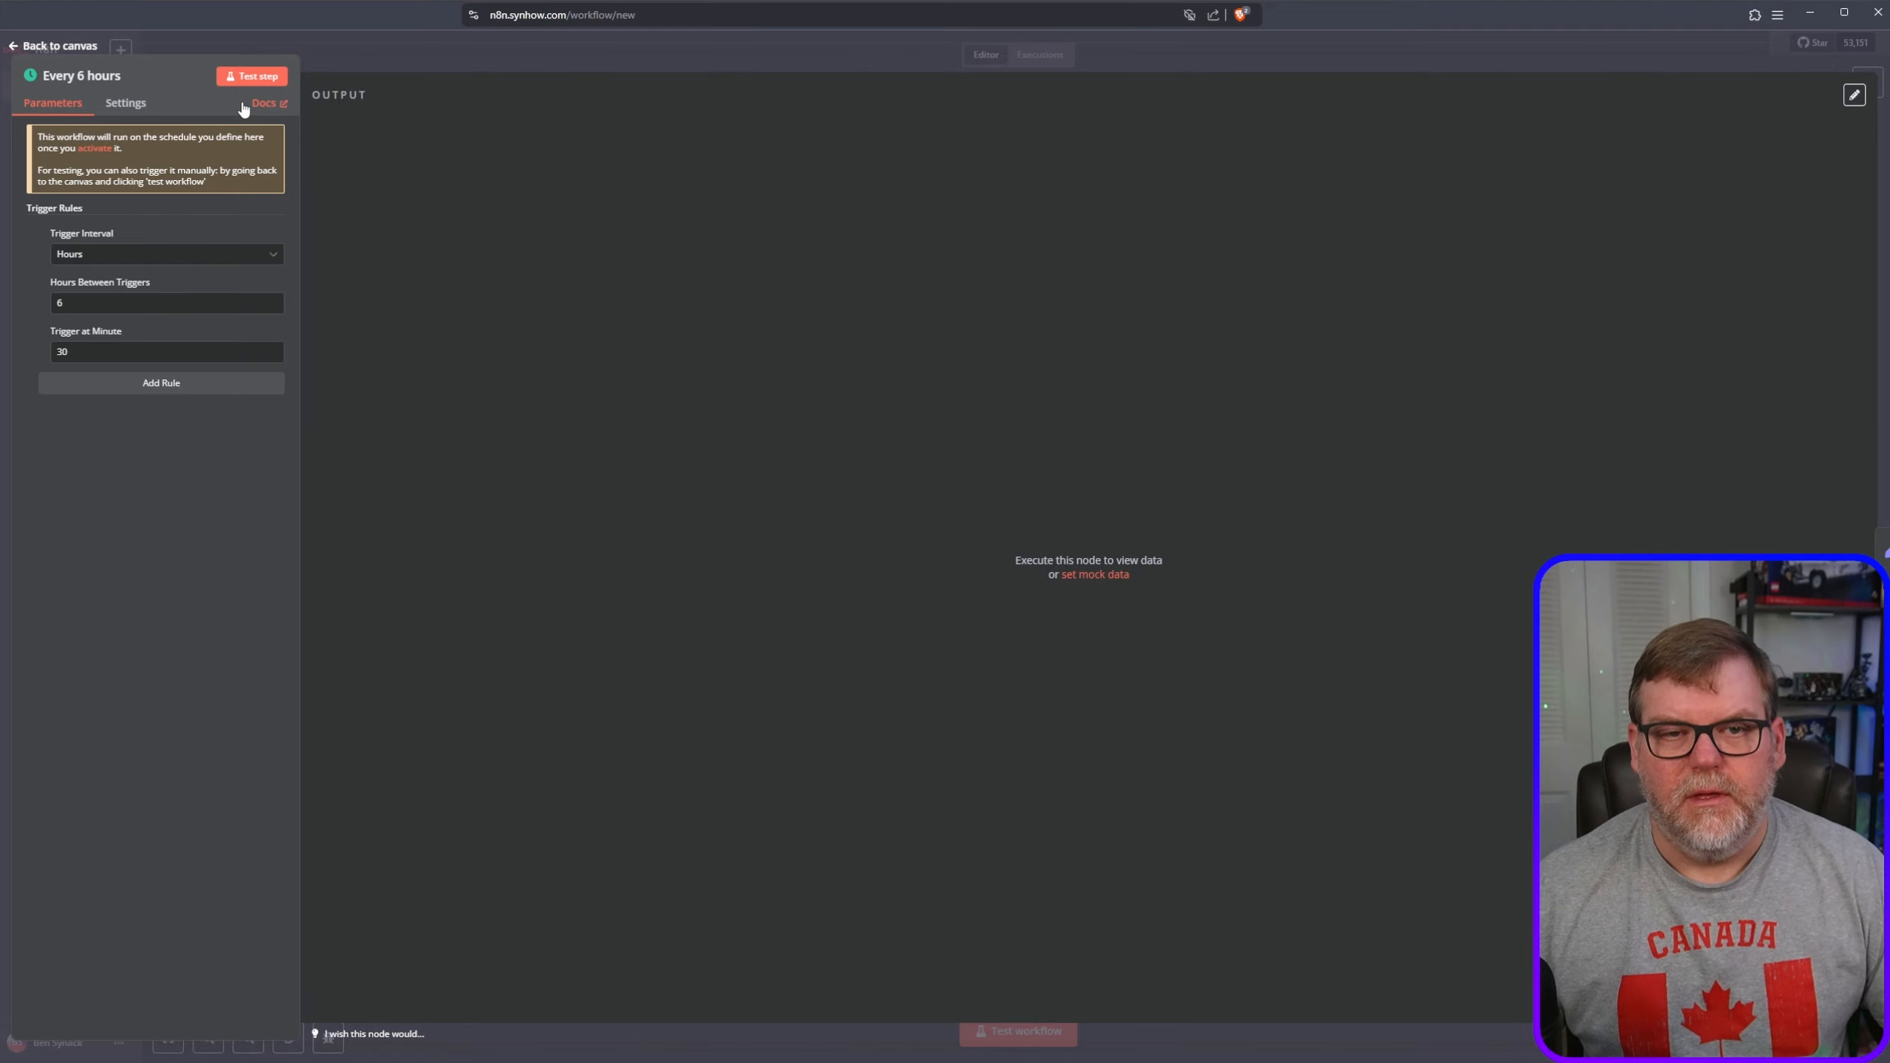
left_click(900, 50)
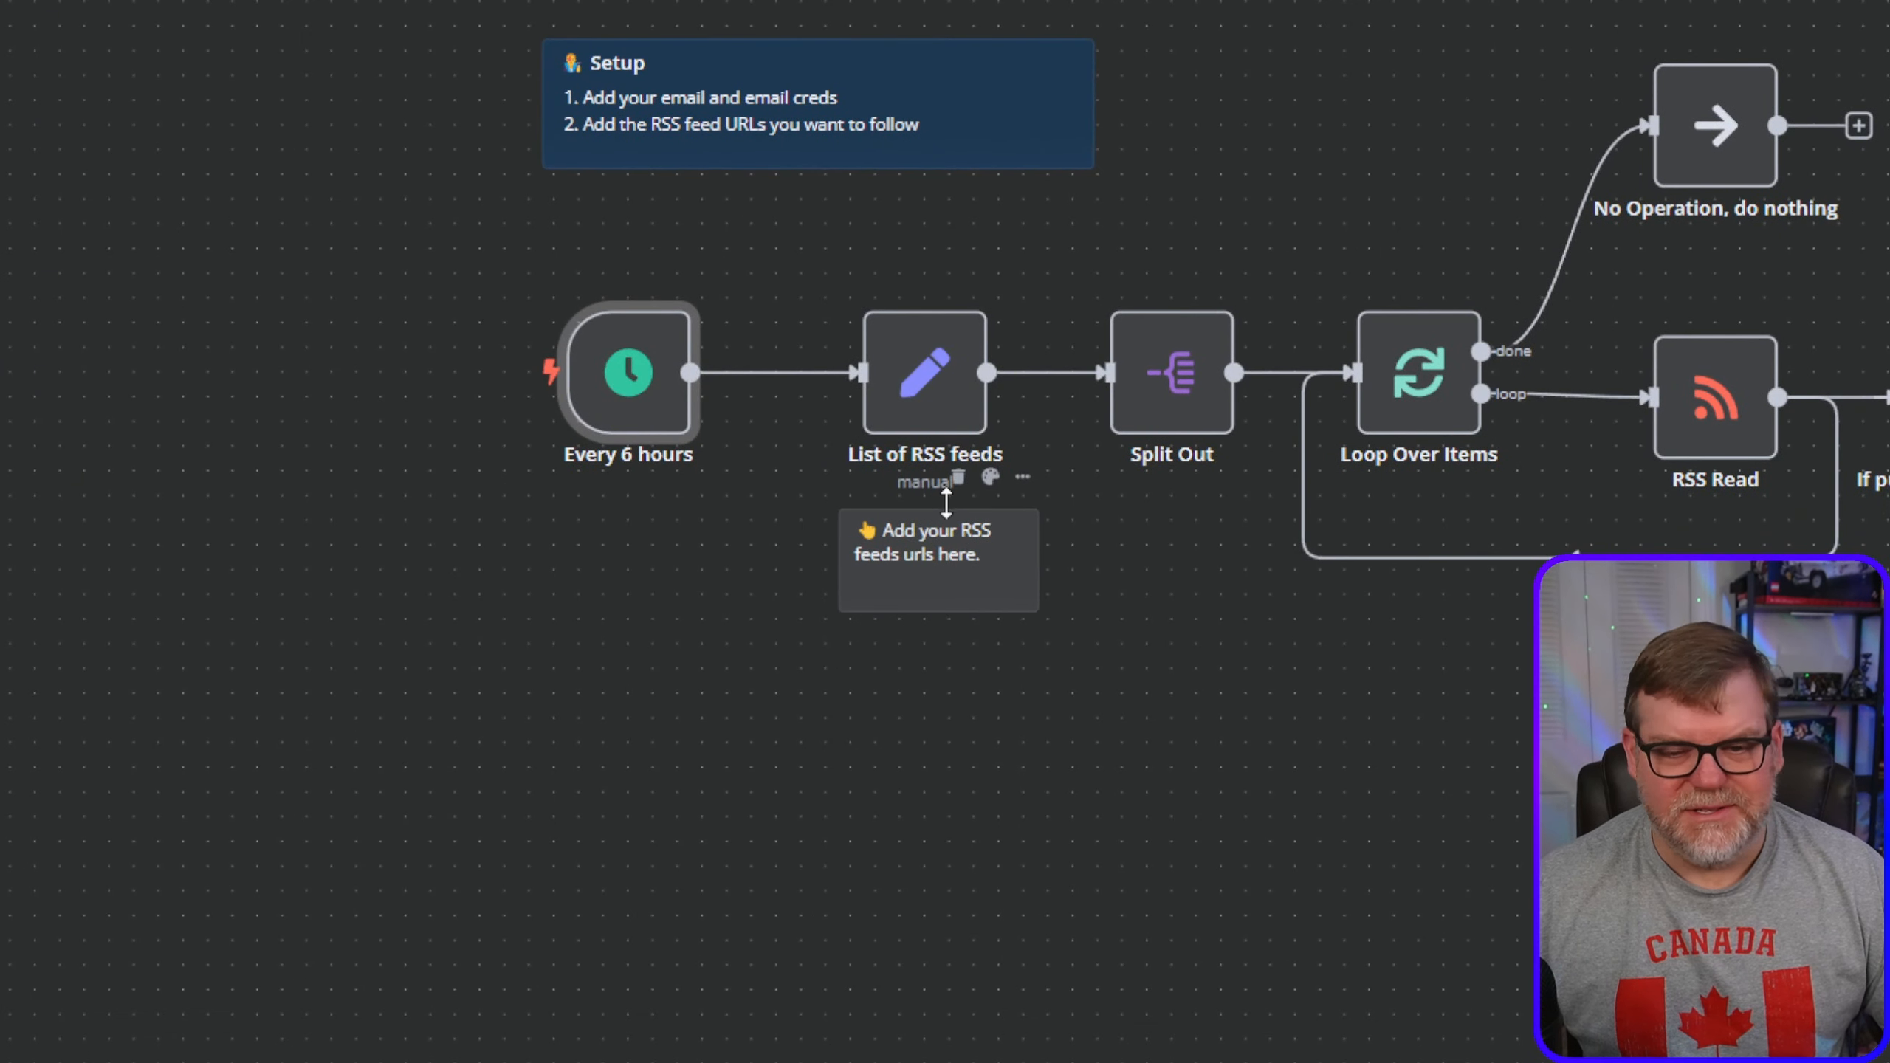
left_click(923, 372)
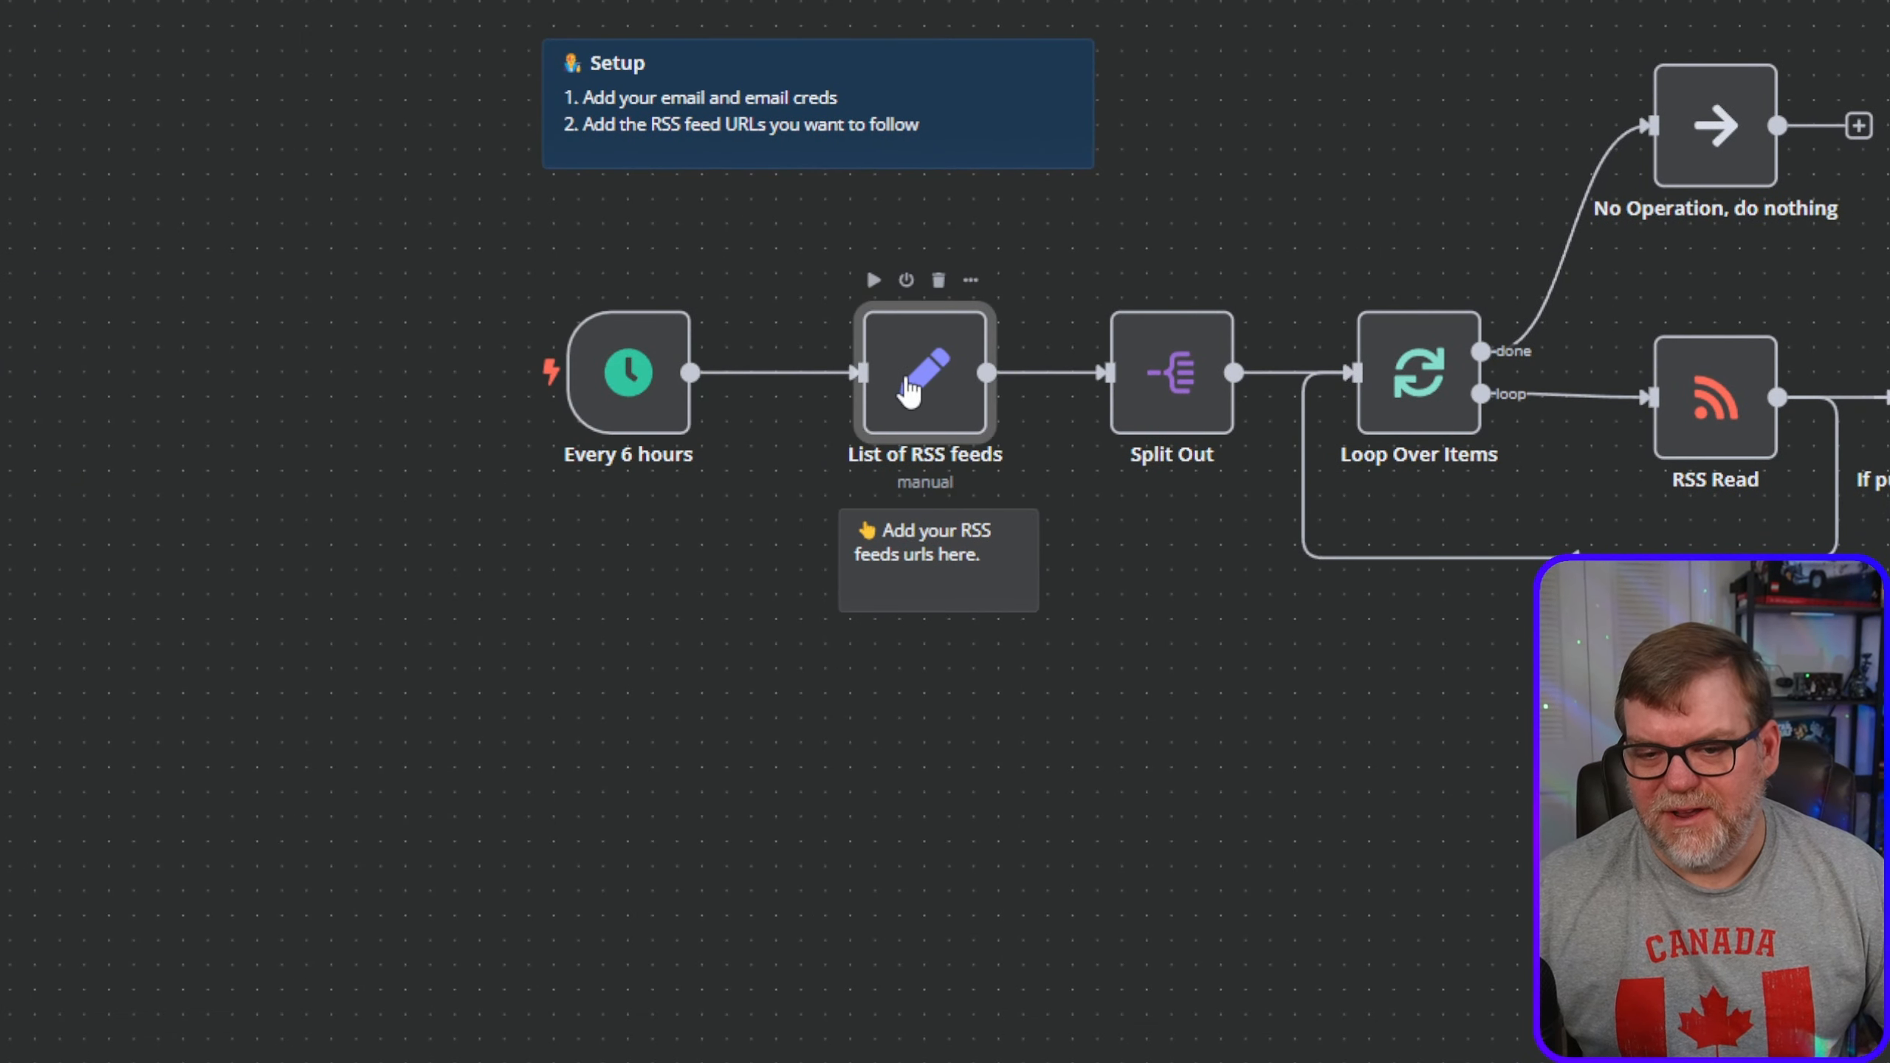
double_click(925, 368)
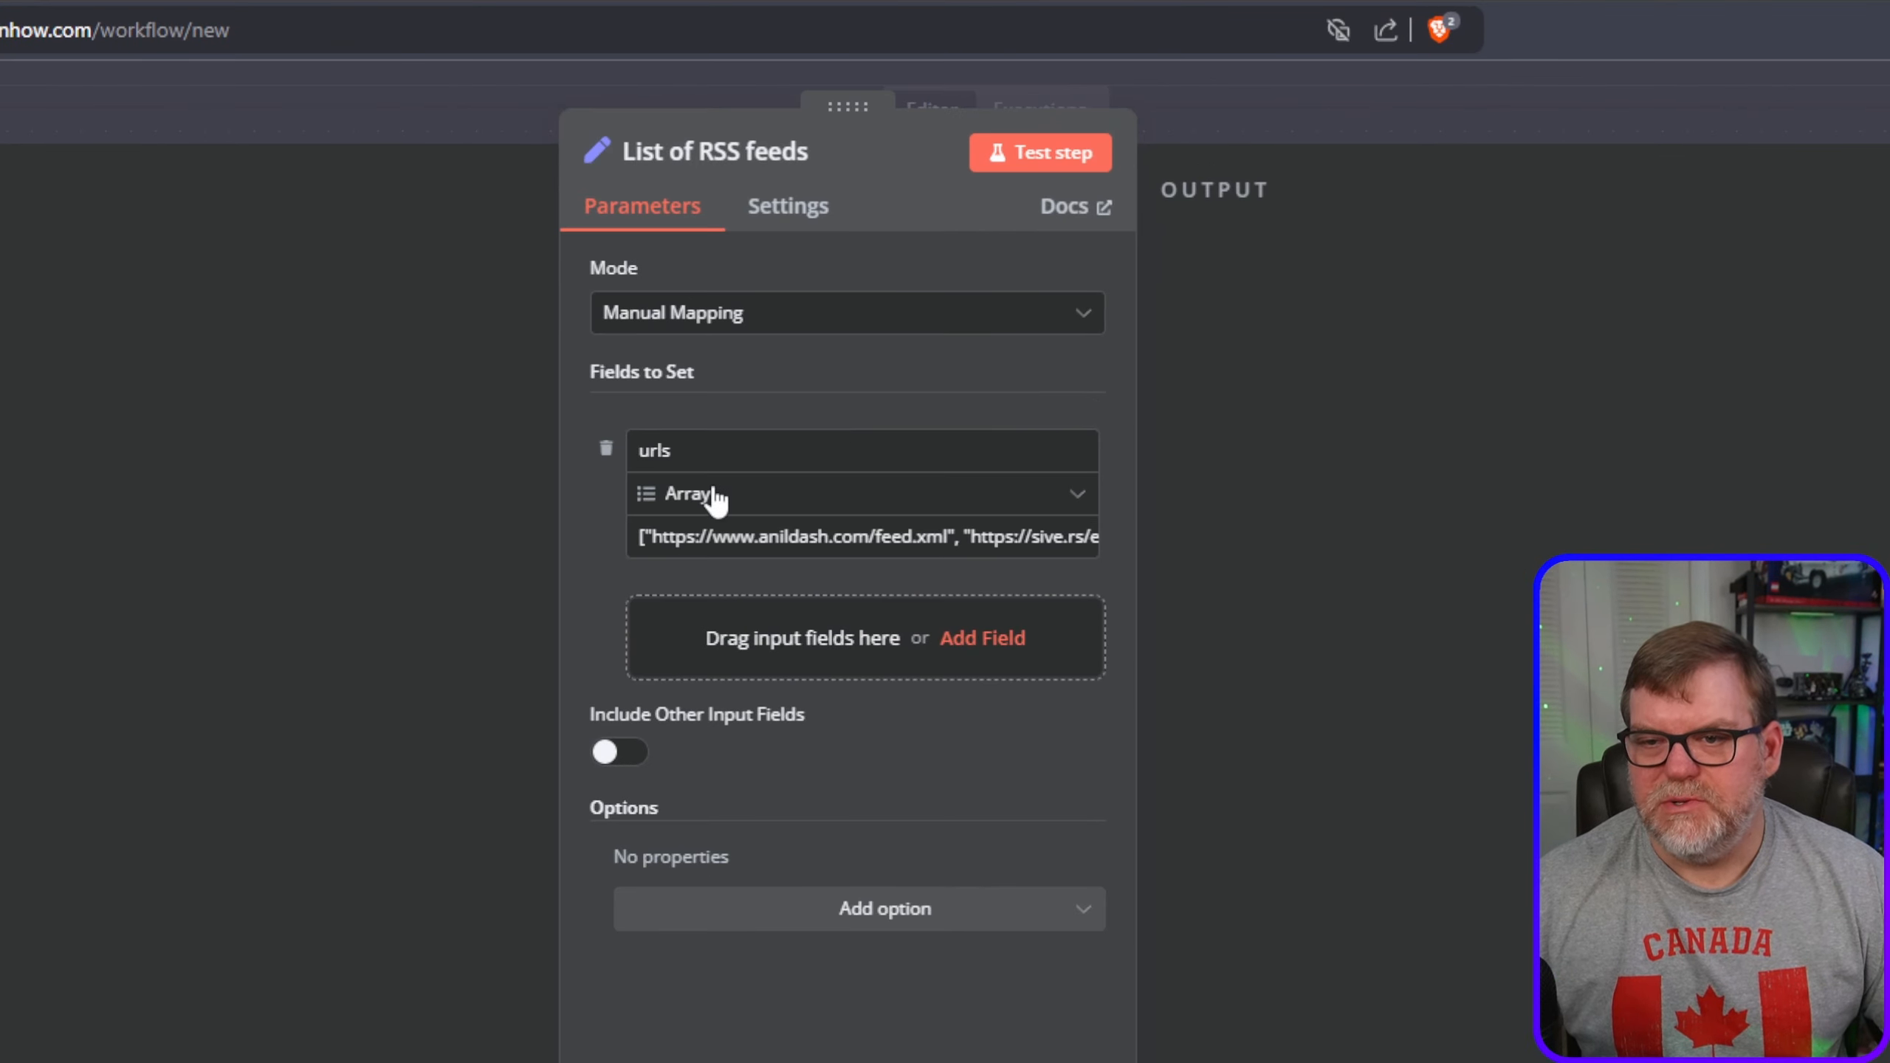
left_click(816, 538)
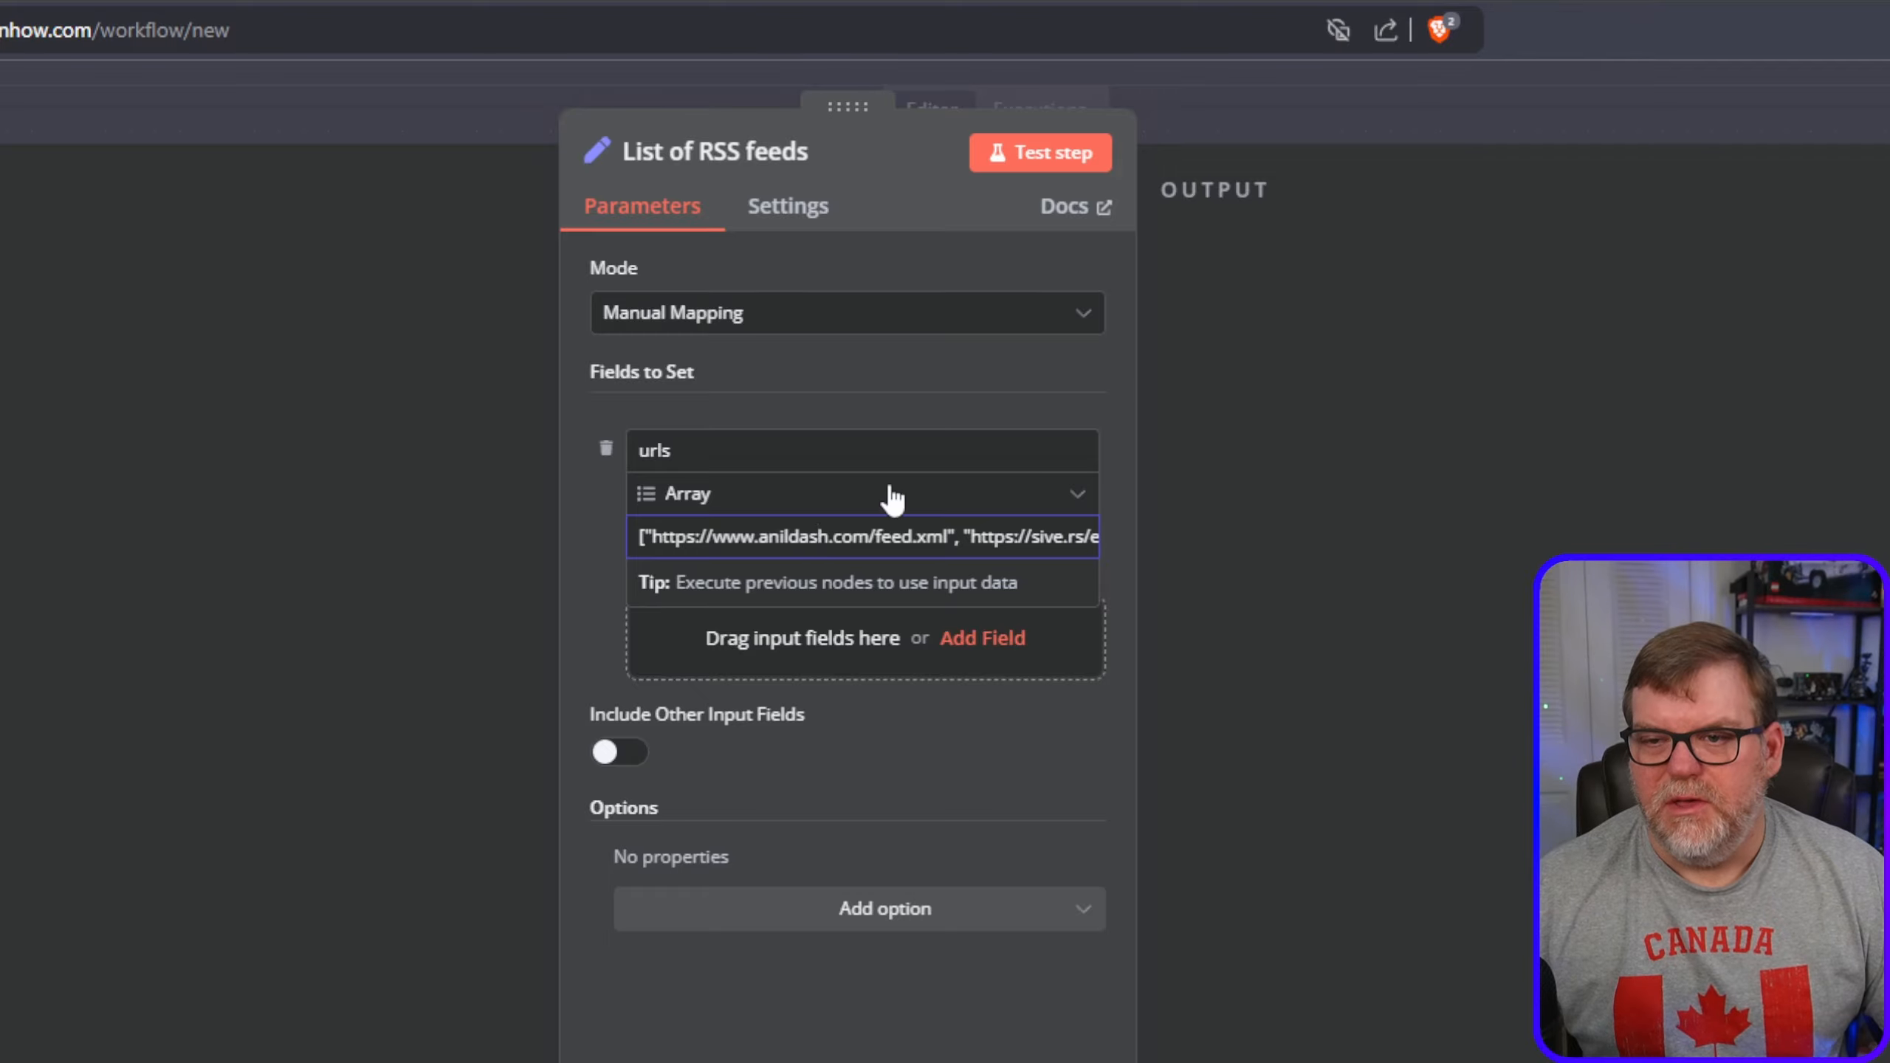
left_click(1043, 392)
left_click(1071, 527)
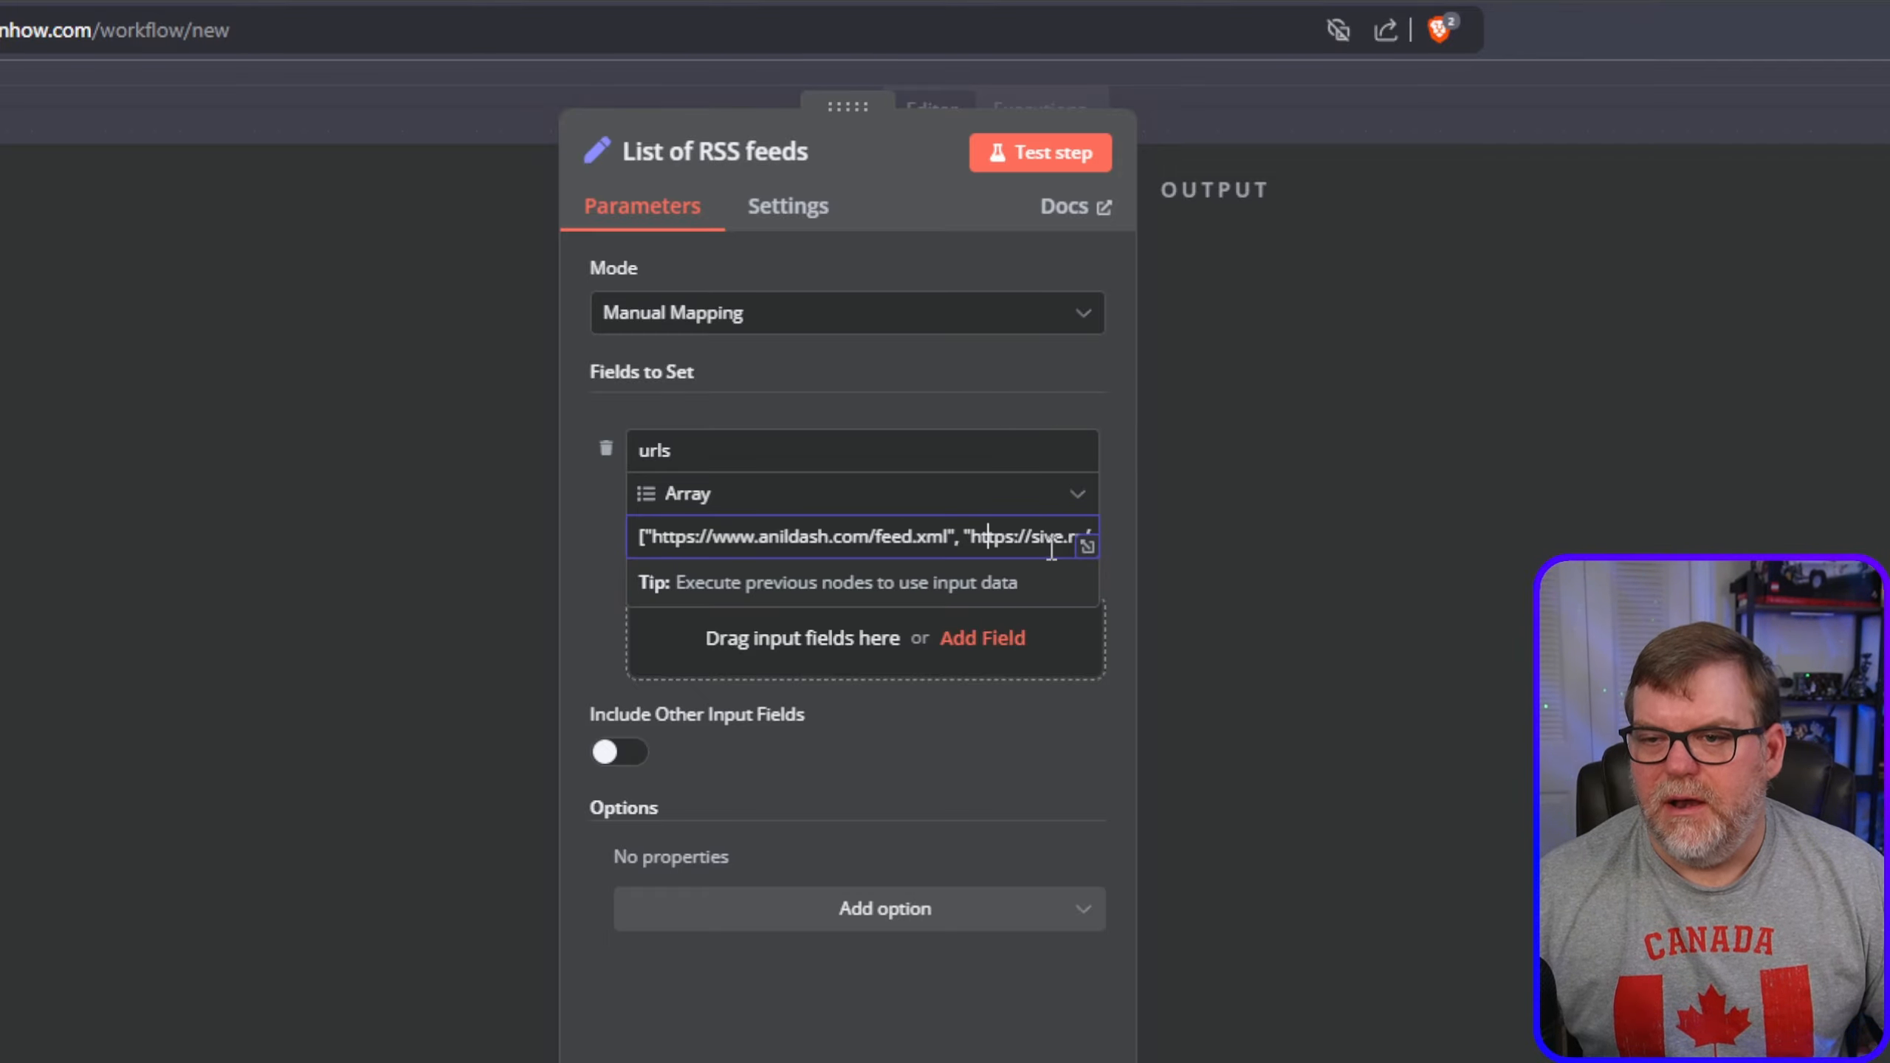
left_click(1086, 547)
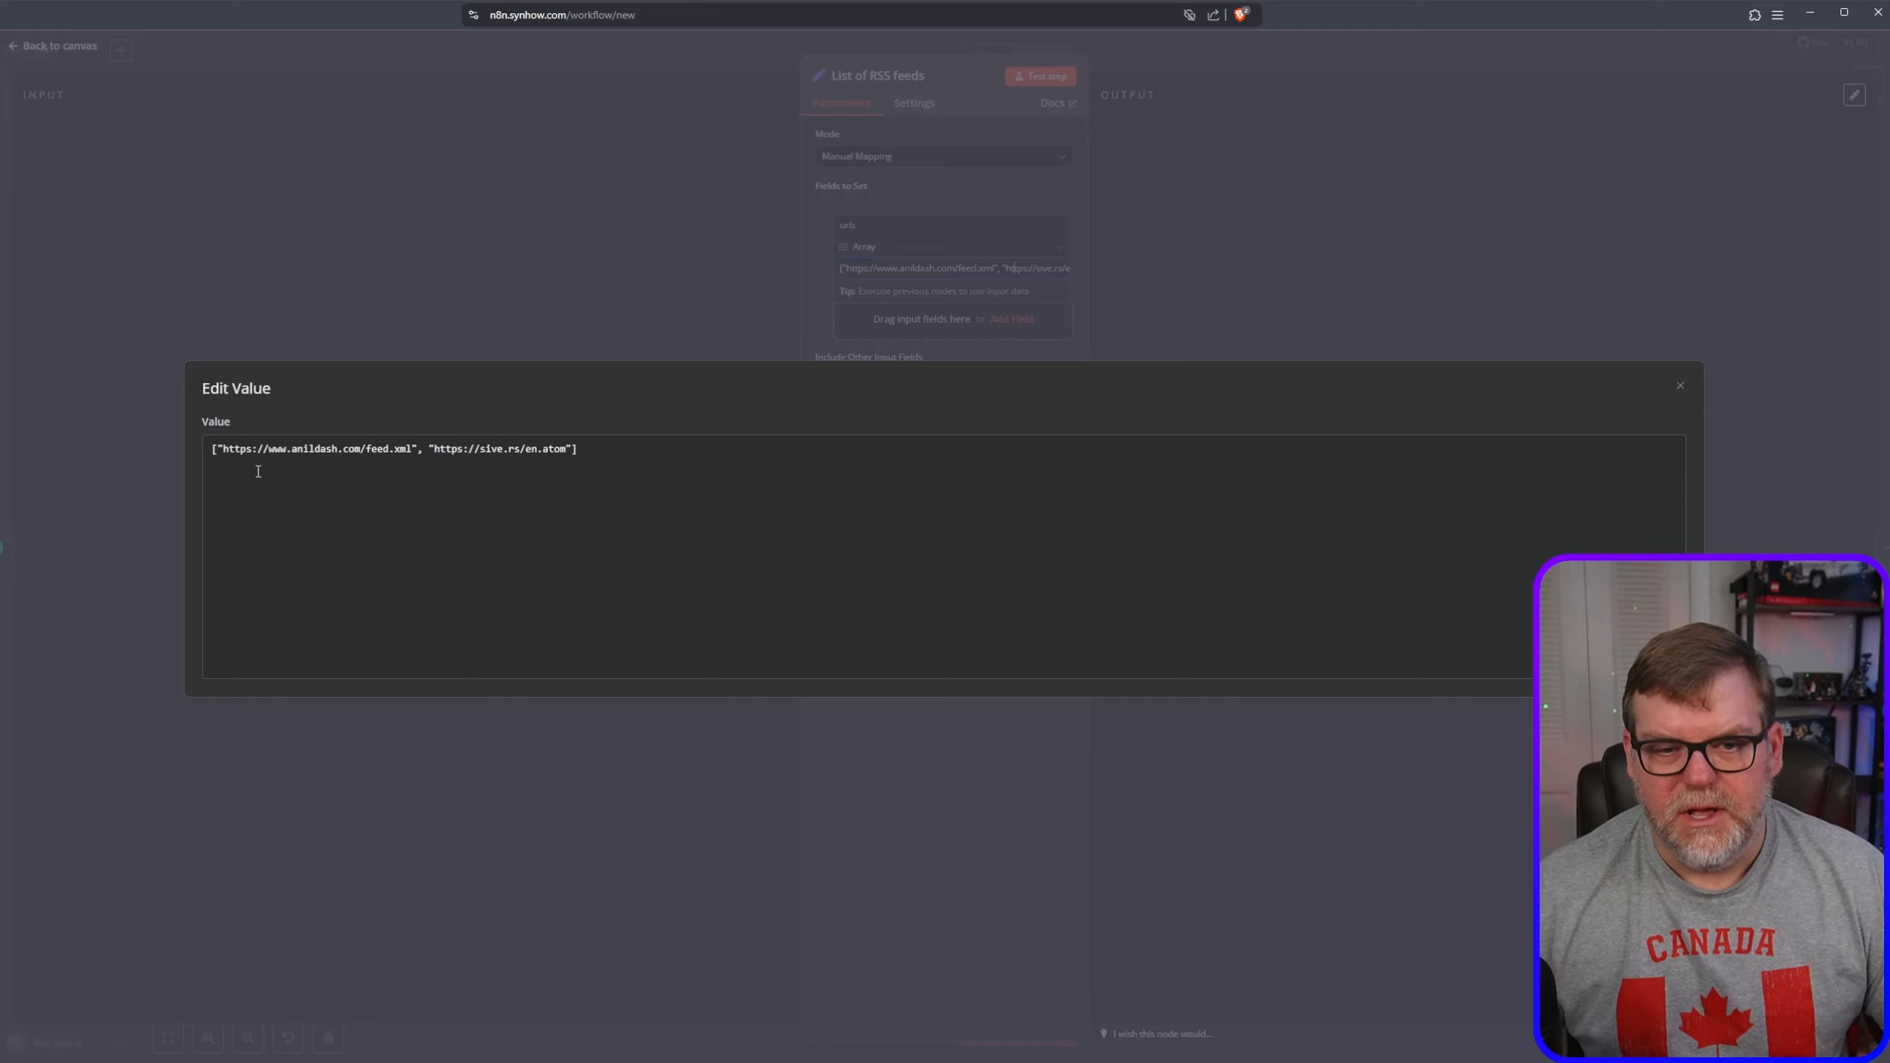
left_click_drag(355, 453, 484, 449)
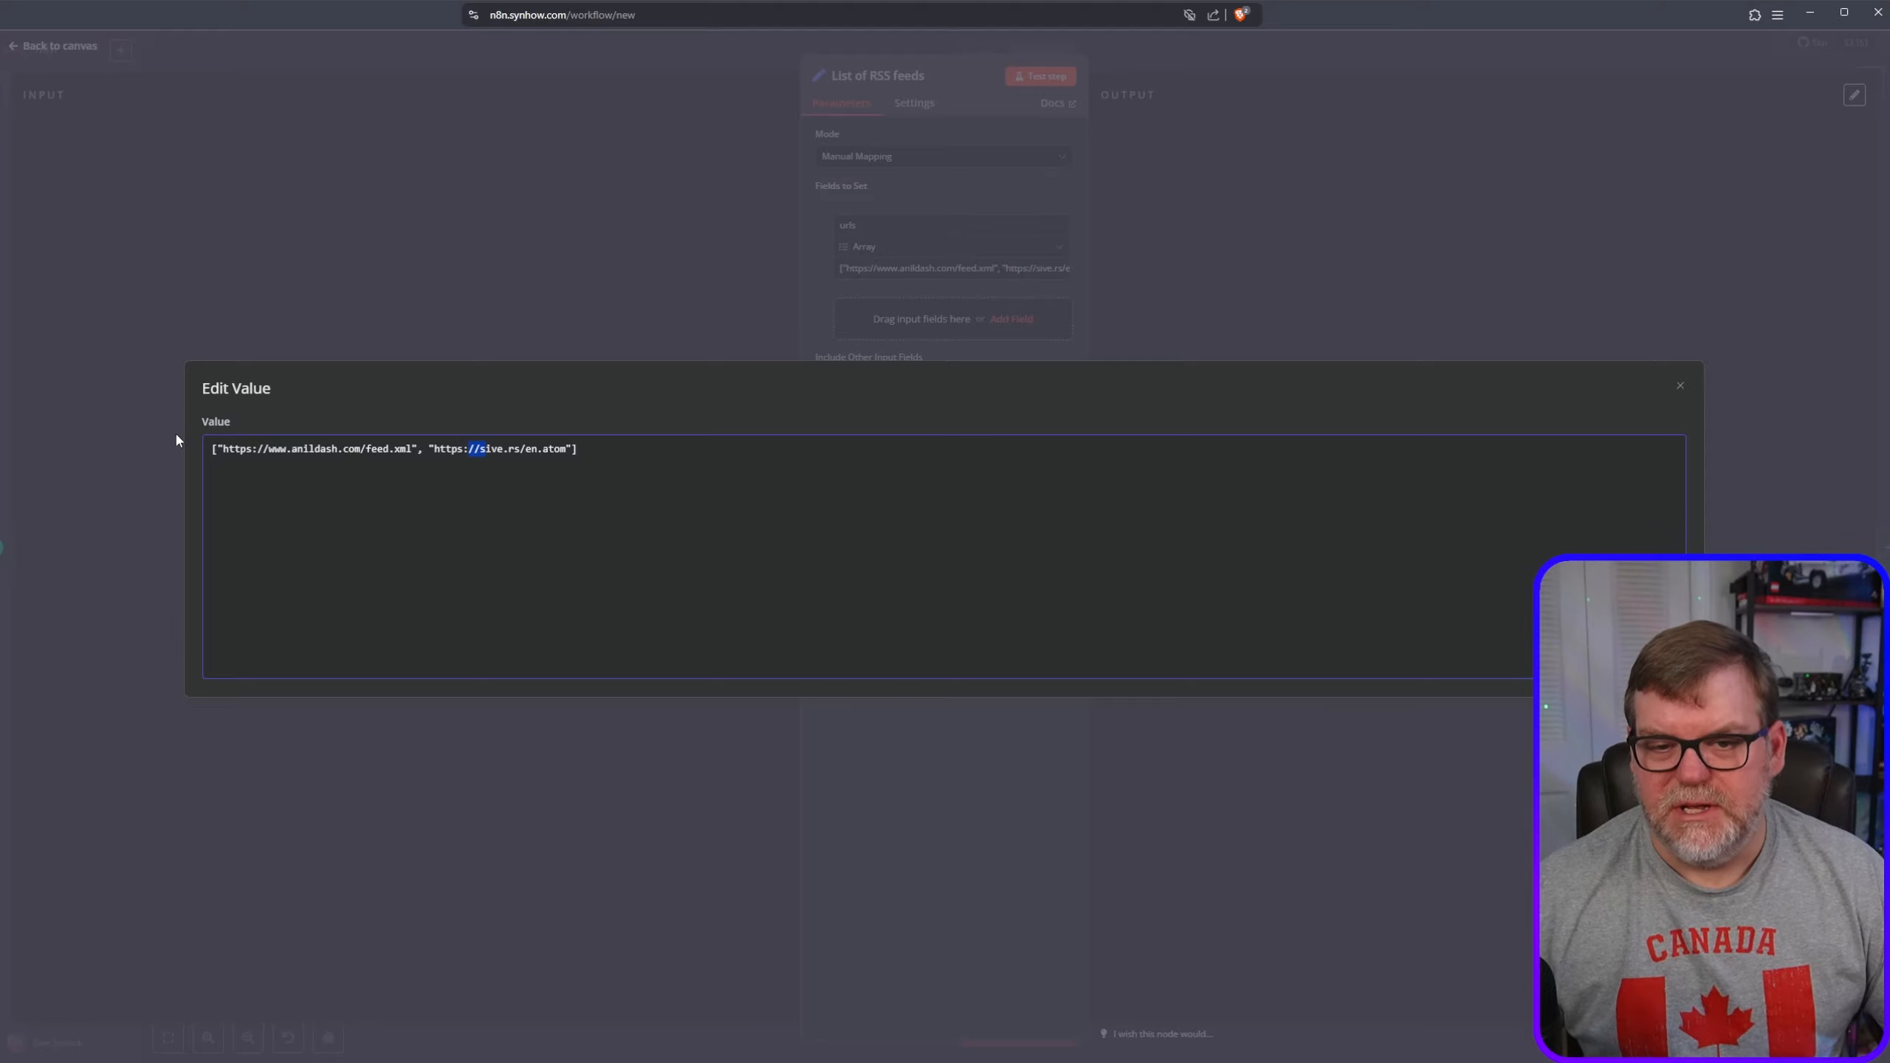
left_click(573, 448)
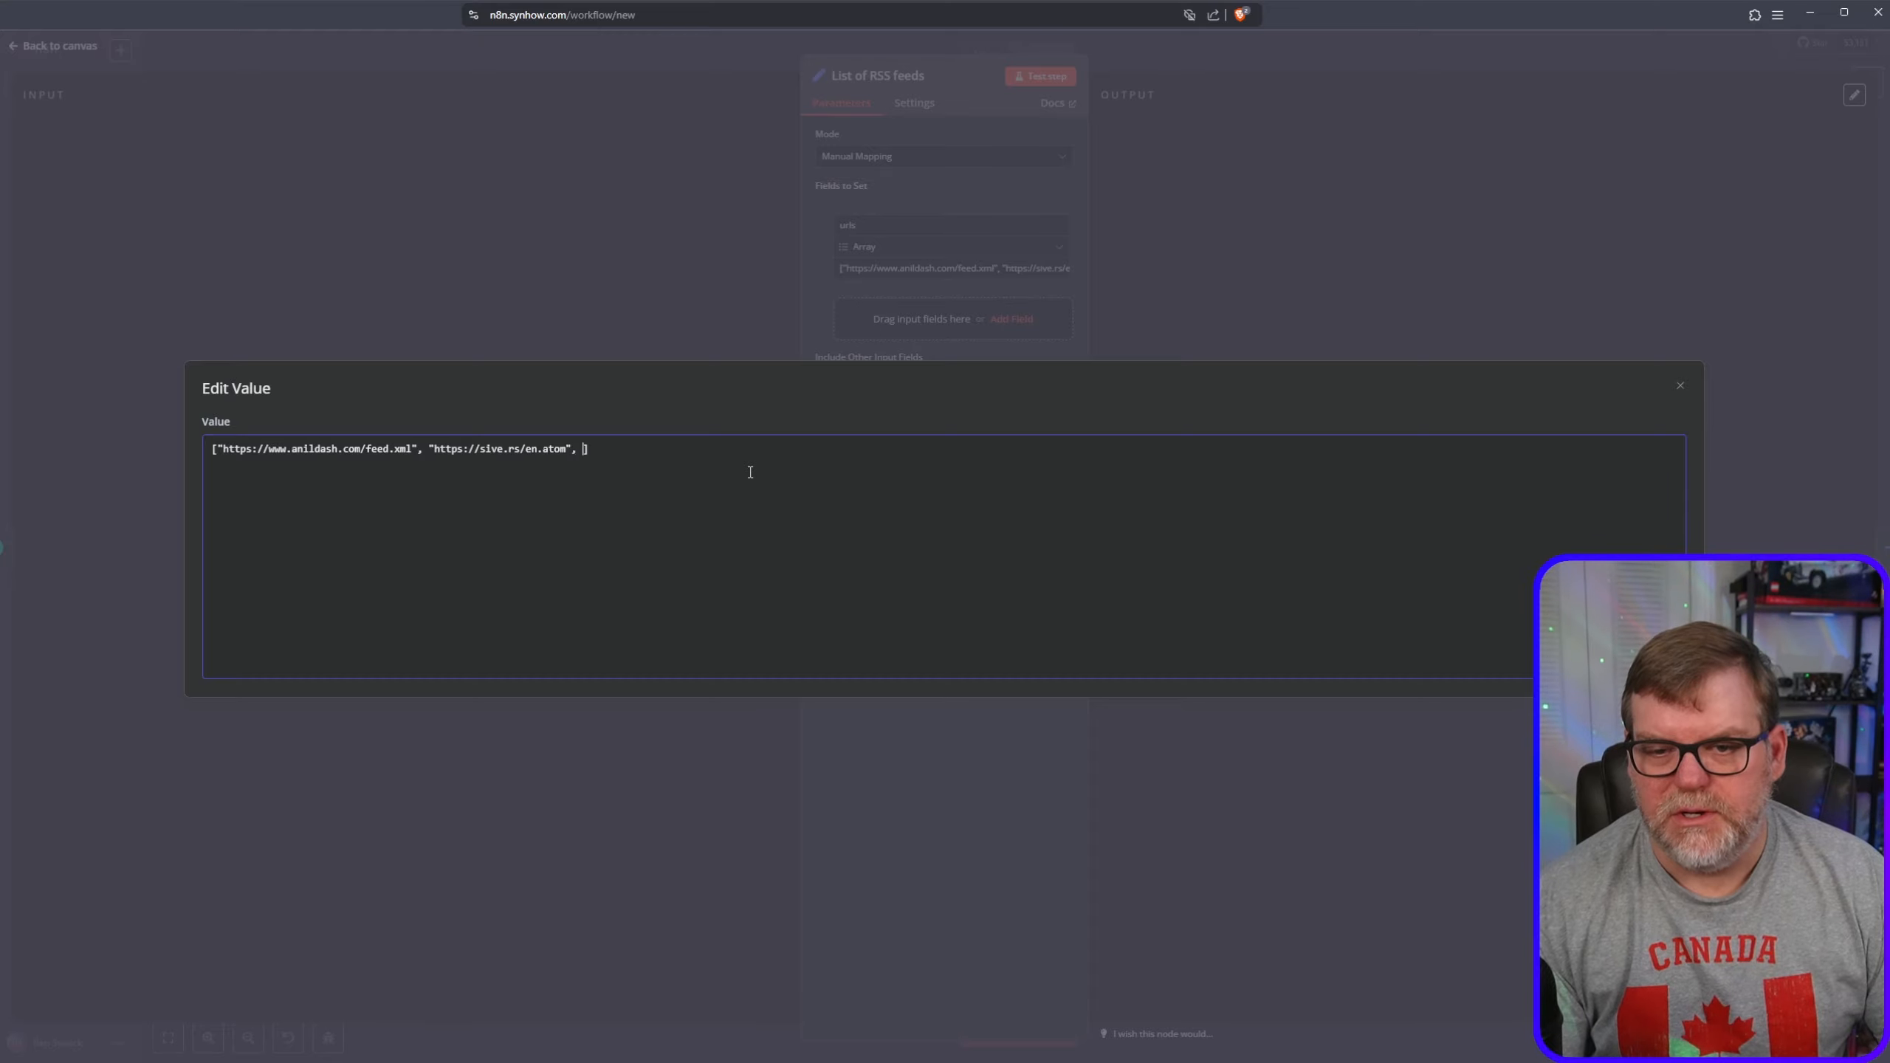
type(", \"https://sy")
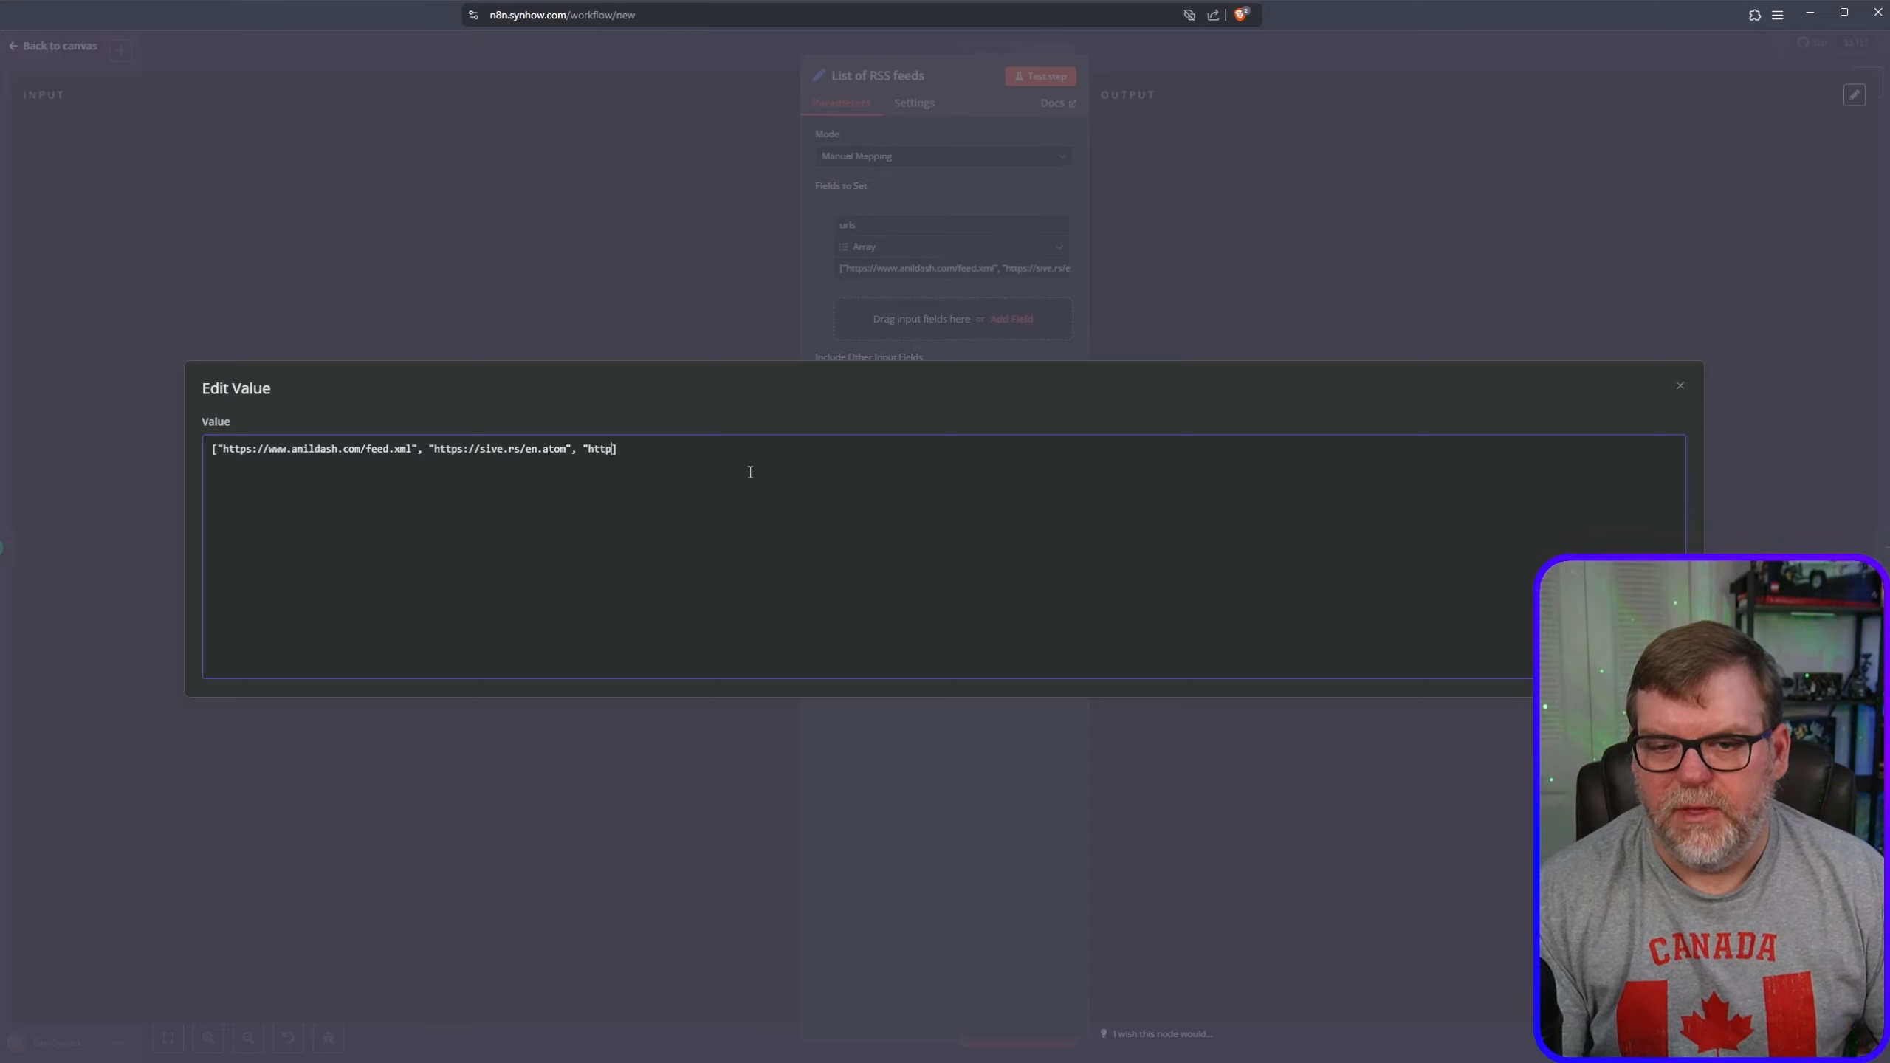
type("nacktime.com")
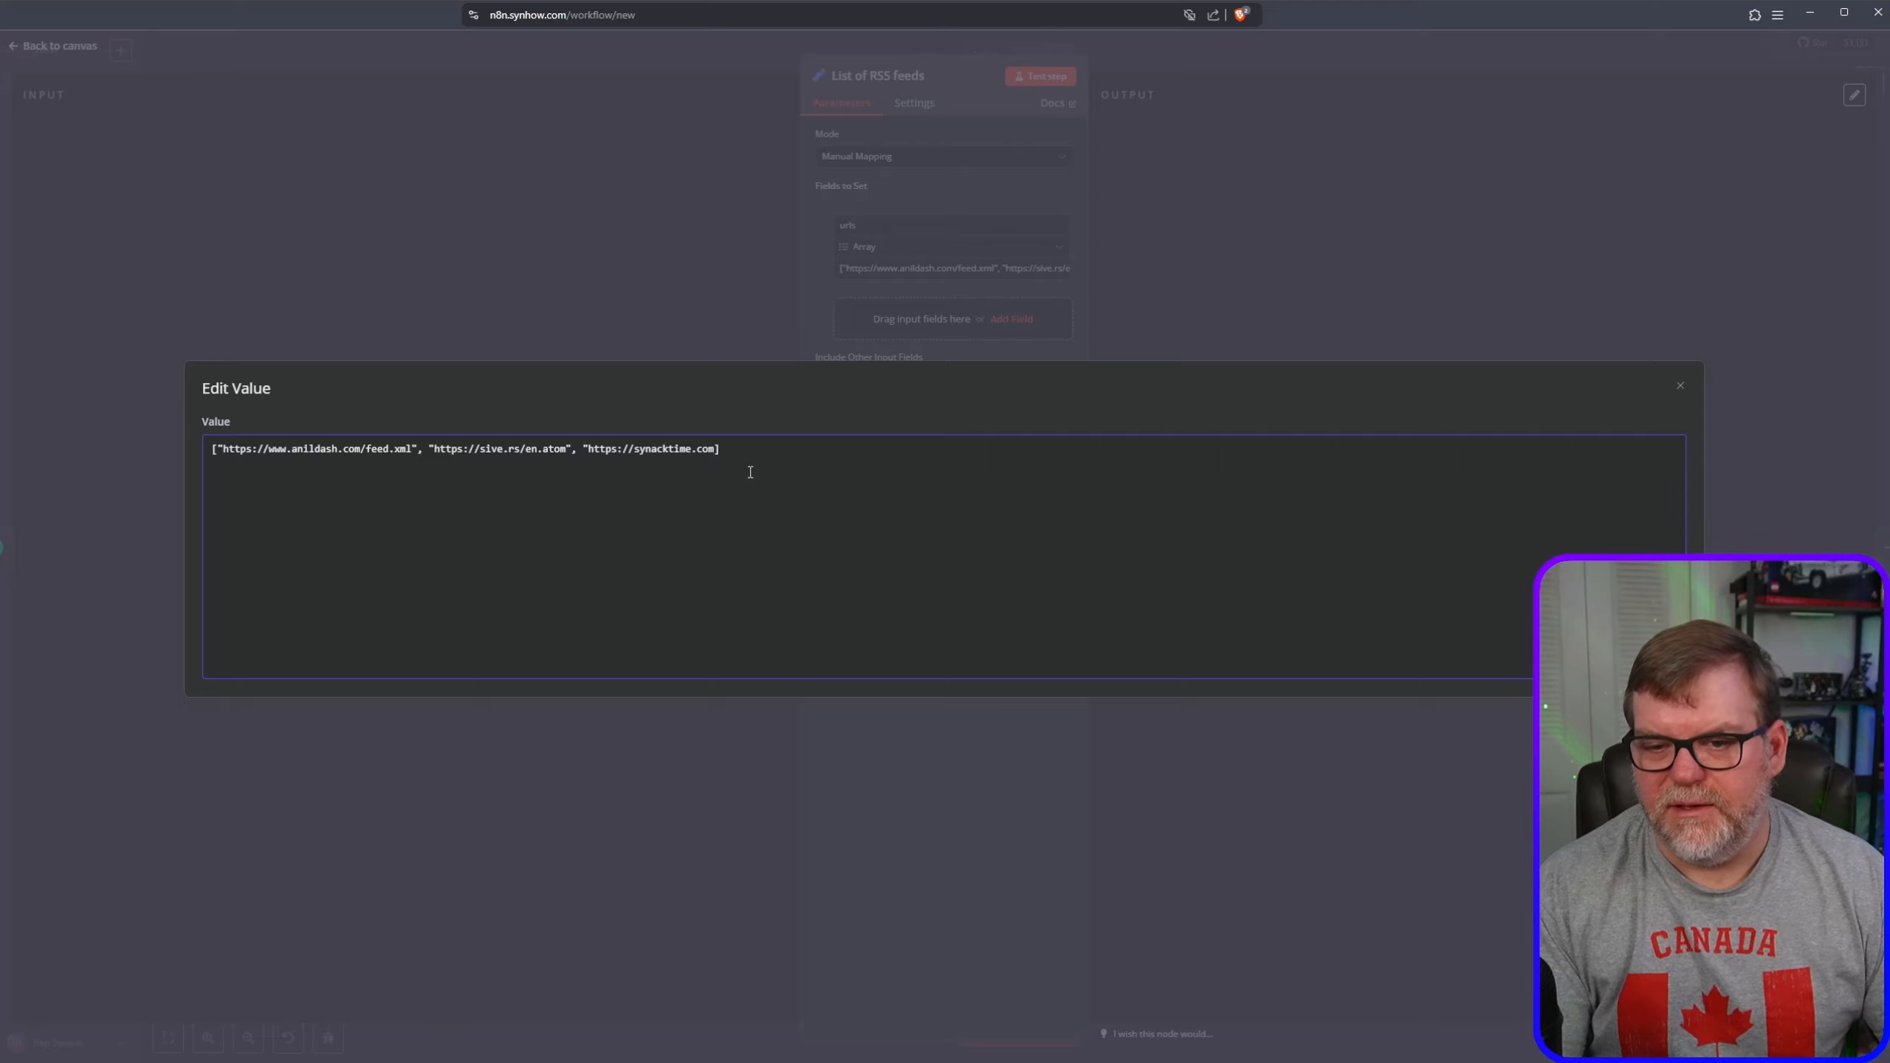
type("/")
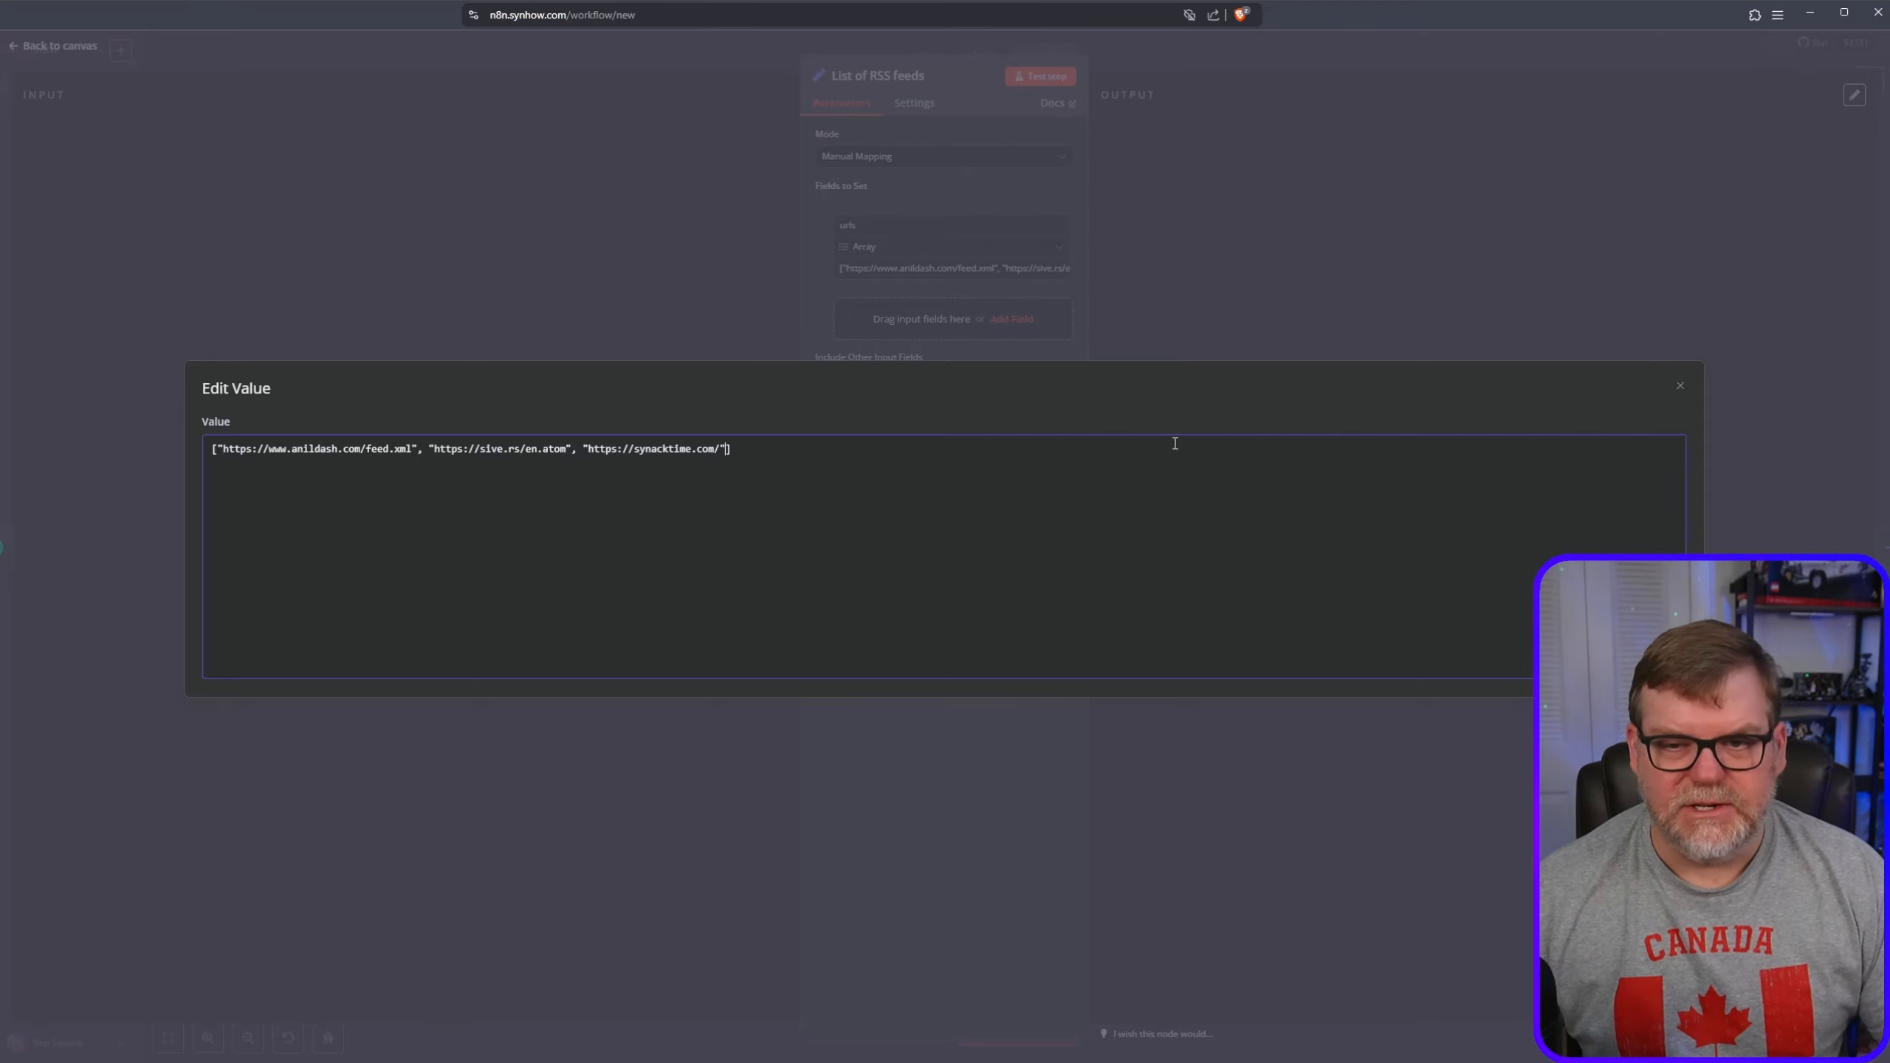
left_click(1285, 294)
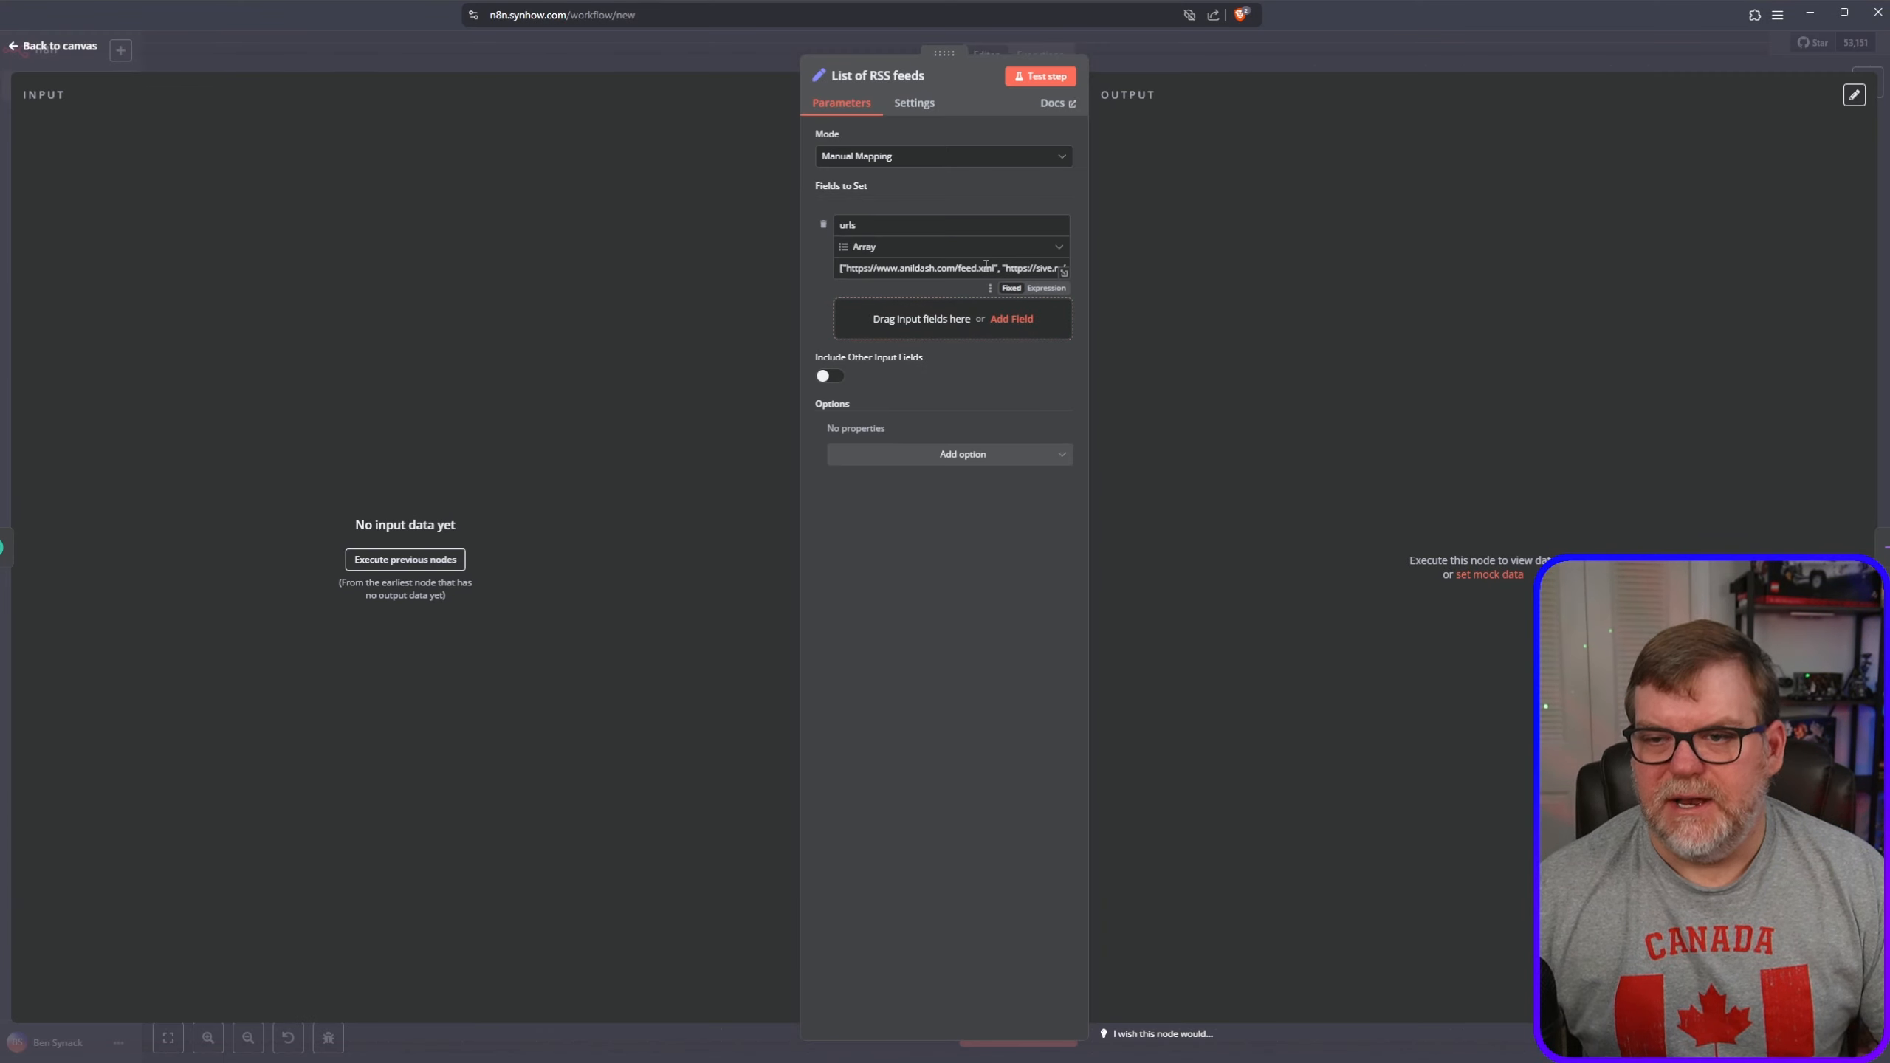
left_click_drag(844, 268, 1139, 263)
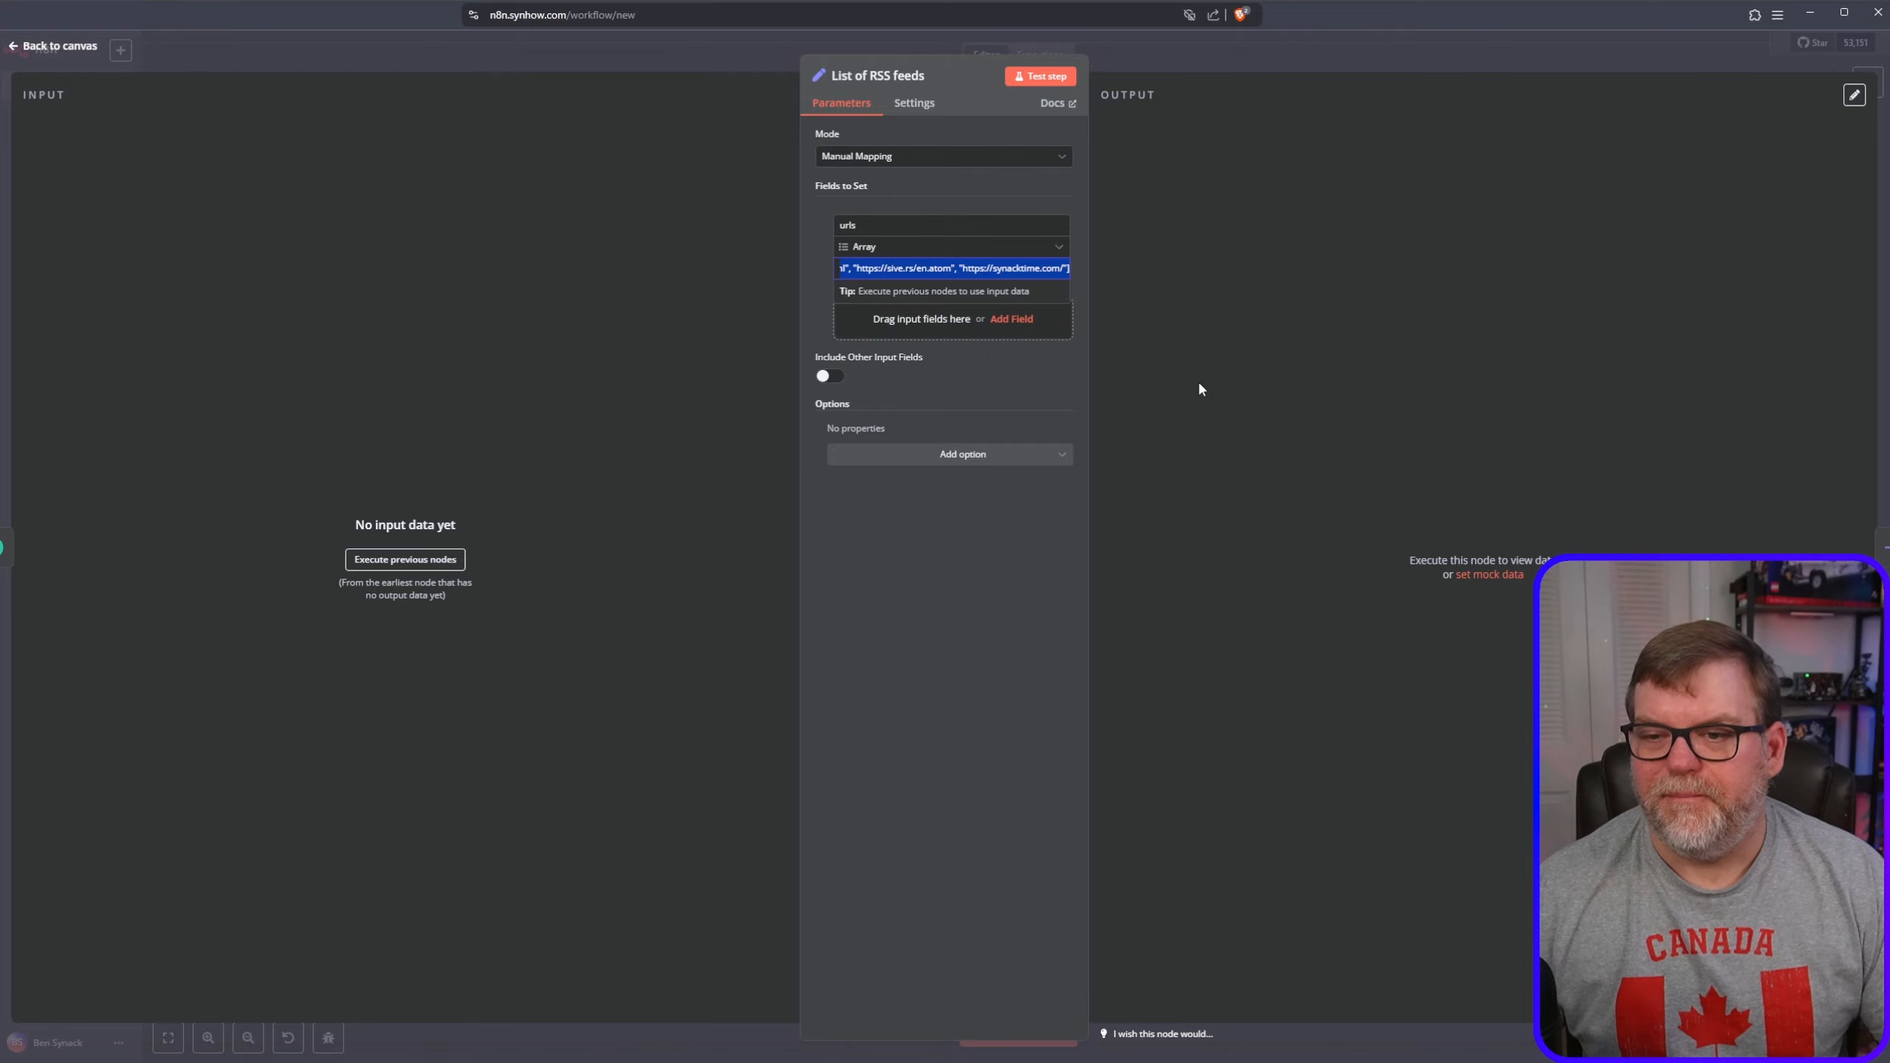
left_click(869, 48)
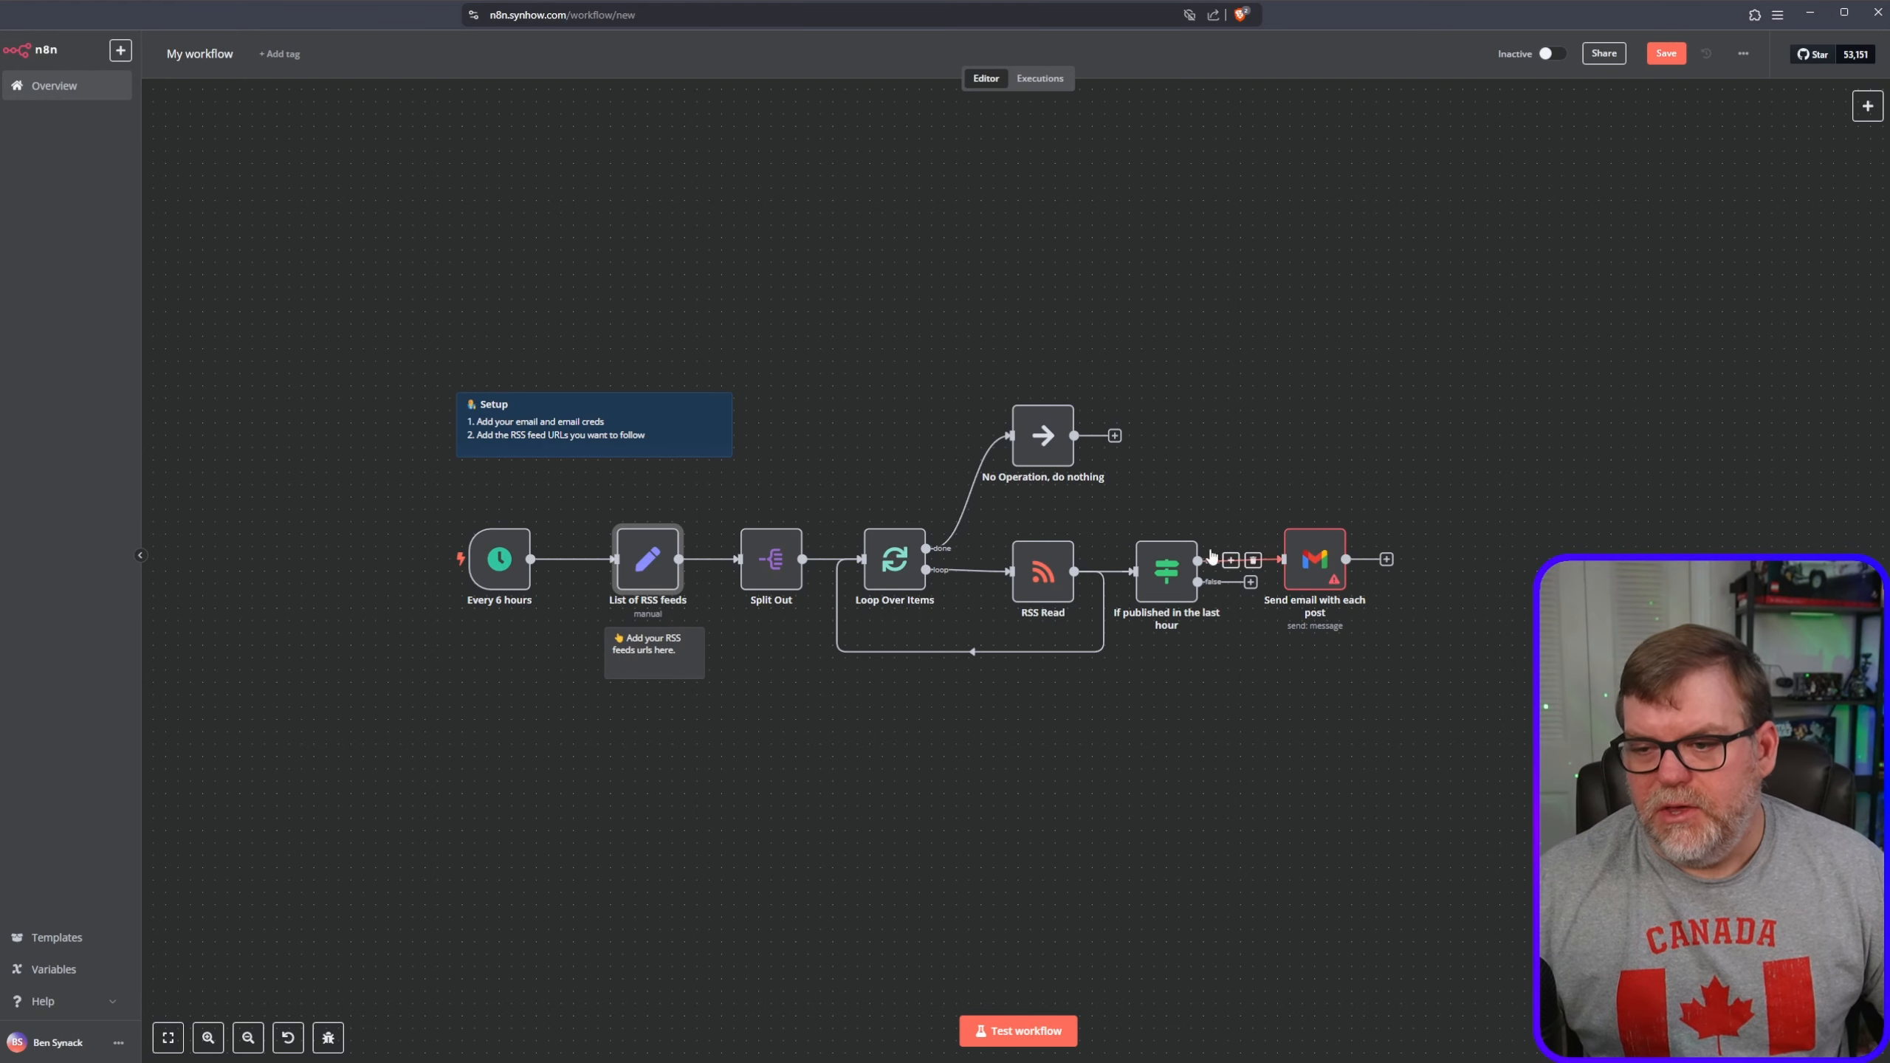
- Start a new branch from the true output of the "If published in the last hour" node and browse the available app actions
mouse_move(1273, 561)
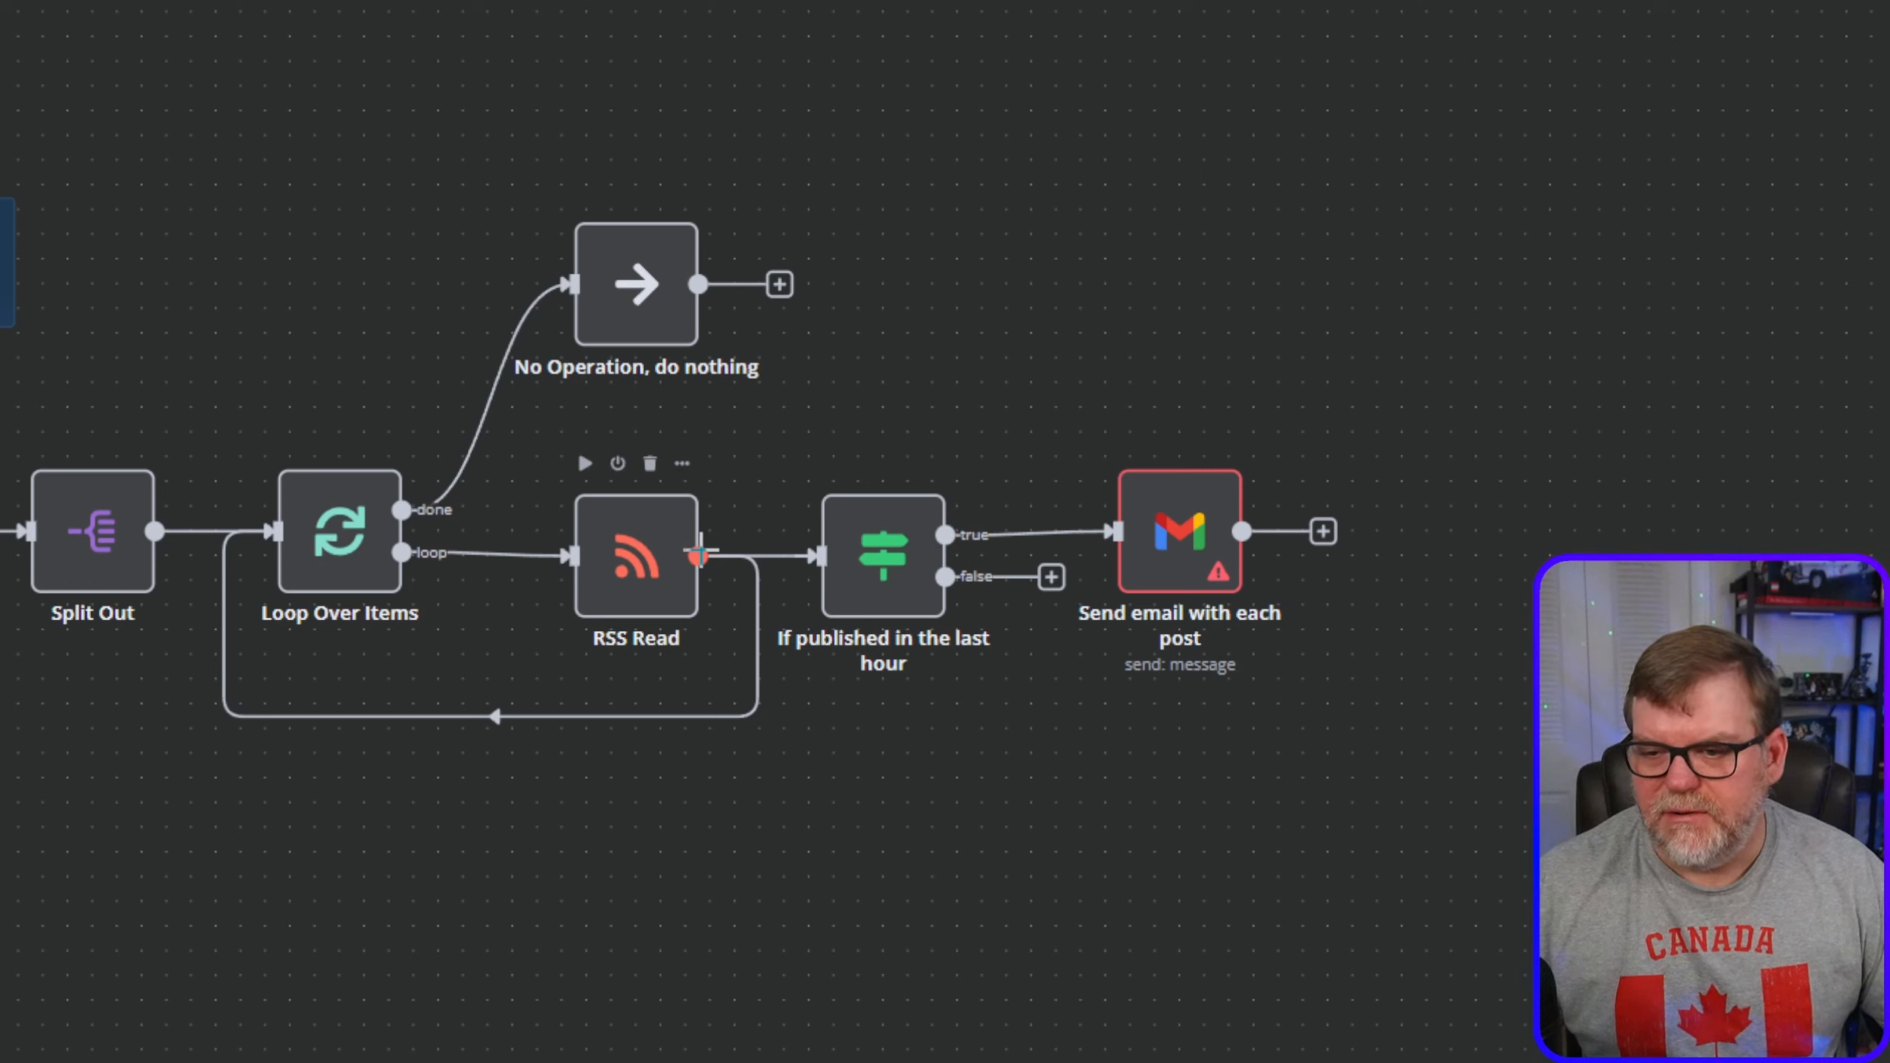
left_click_drag(944, 535, 1080, 268)
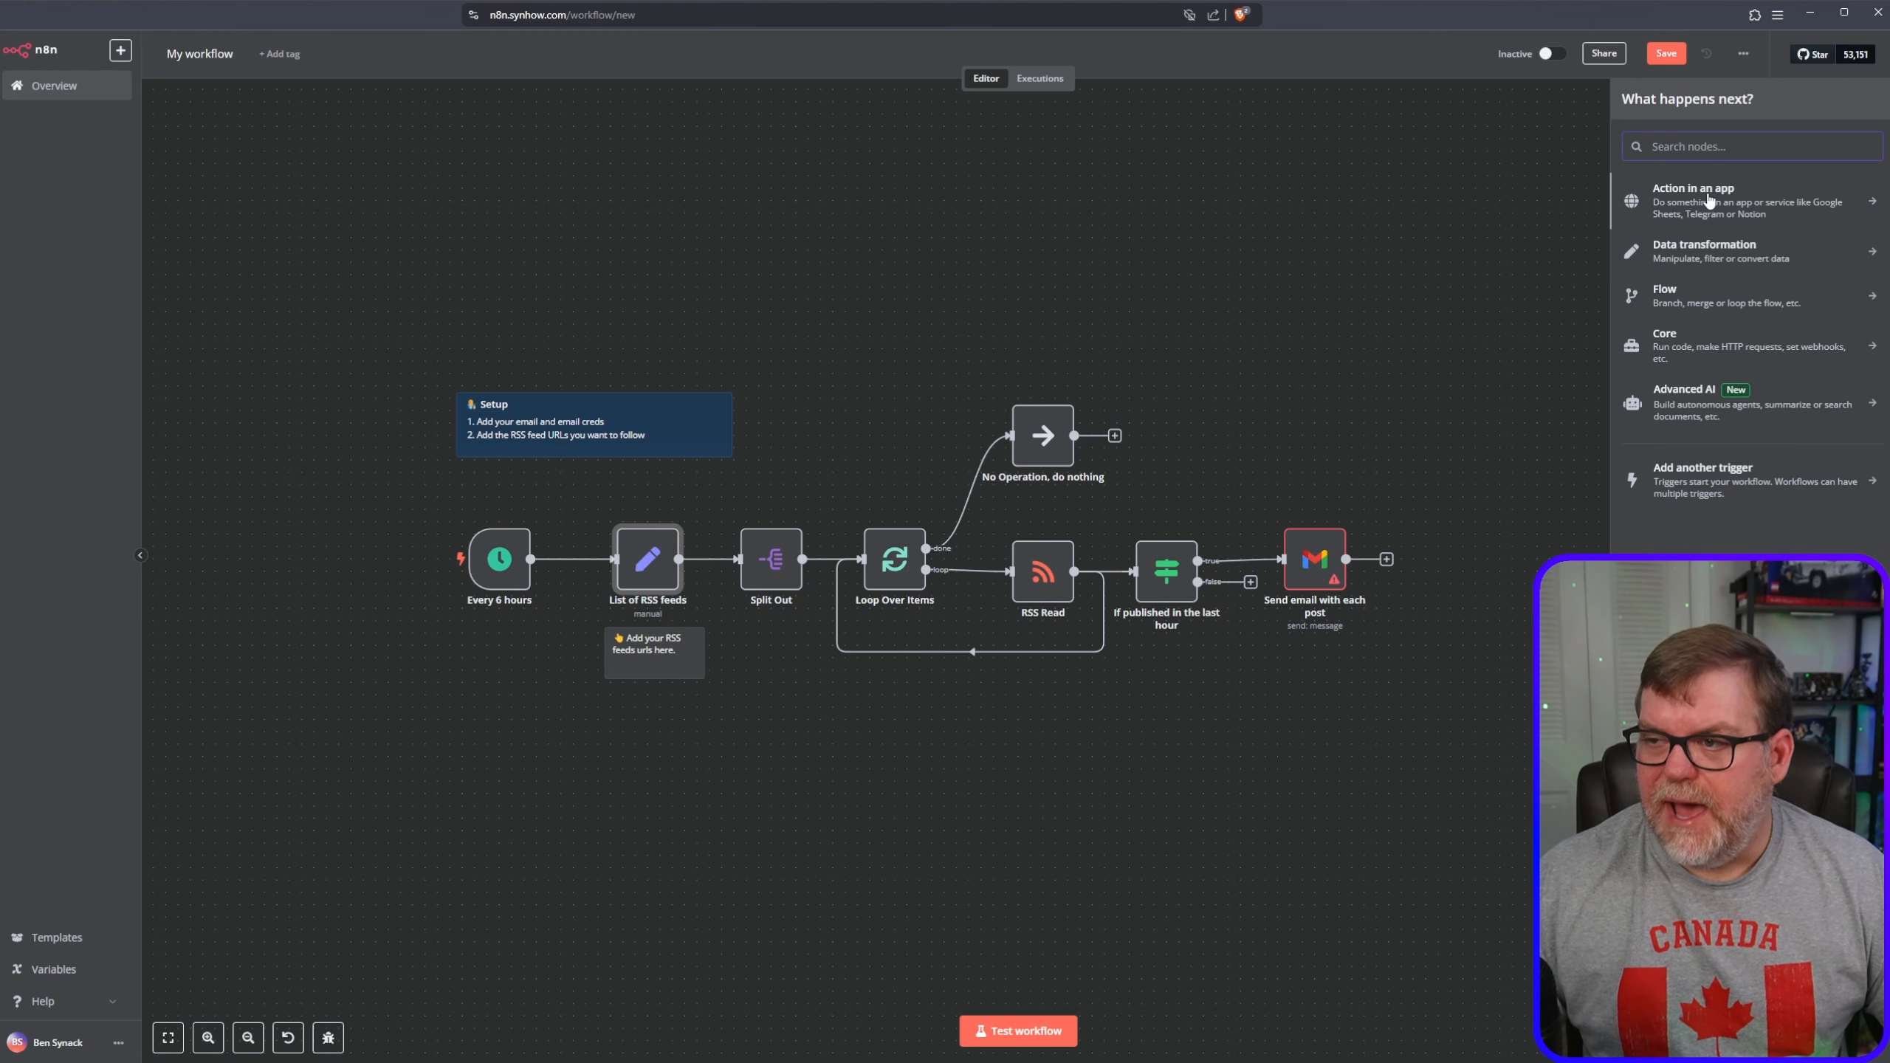
left_click(1708, 201)
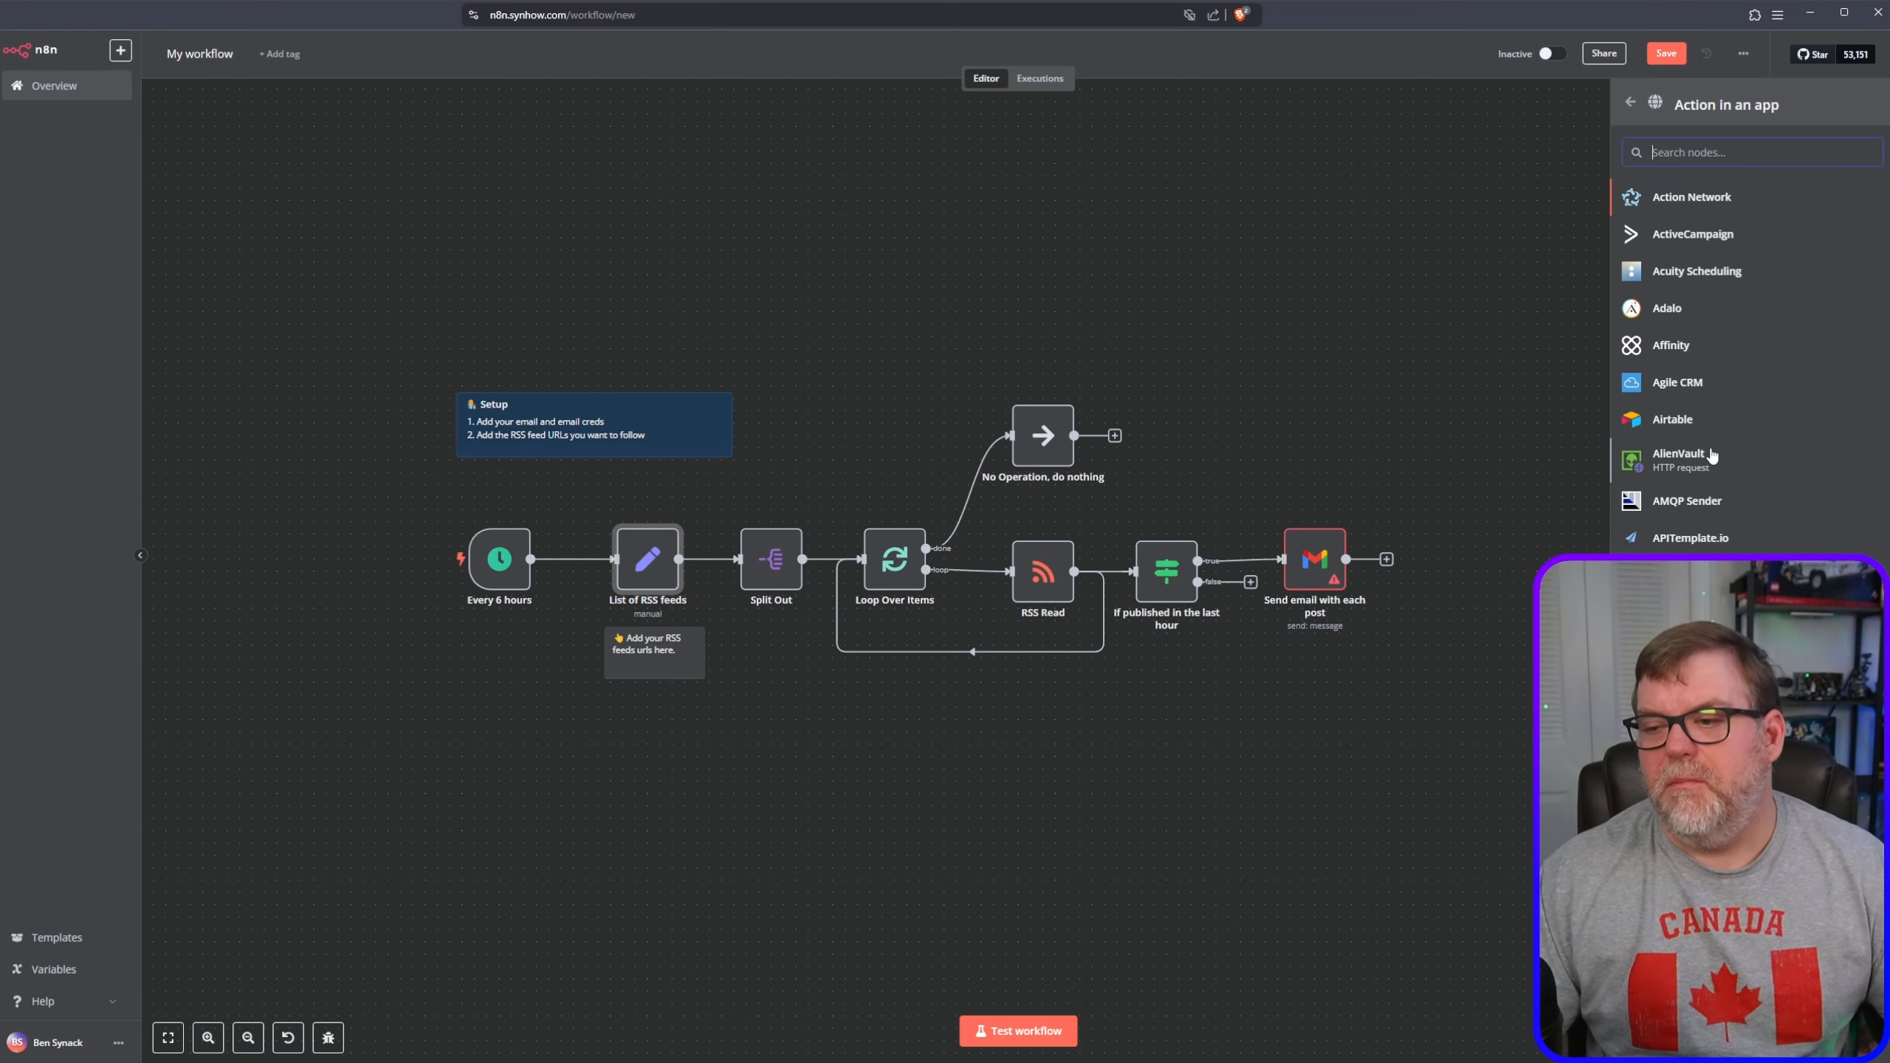
scroll(1711, 455, "down", 20)
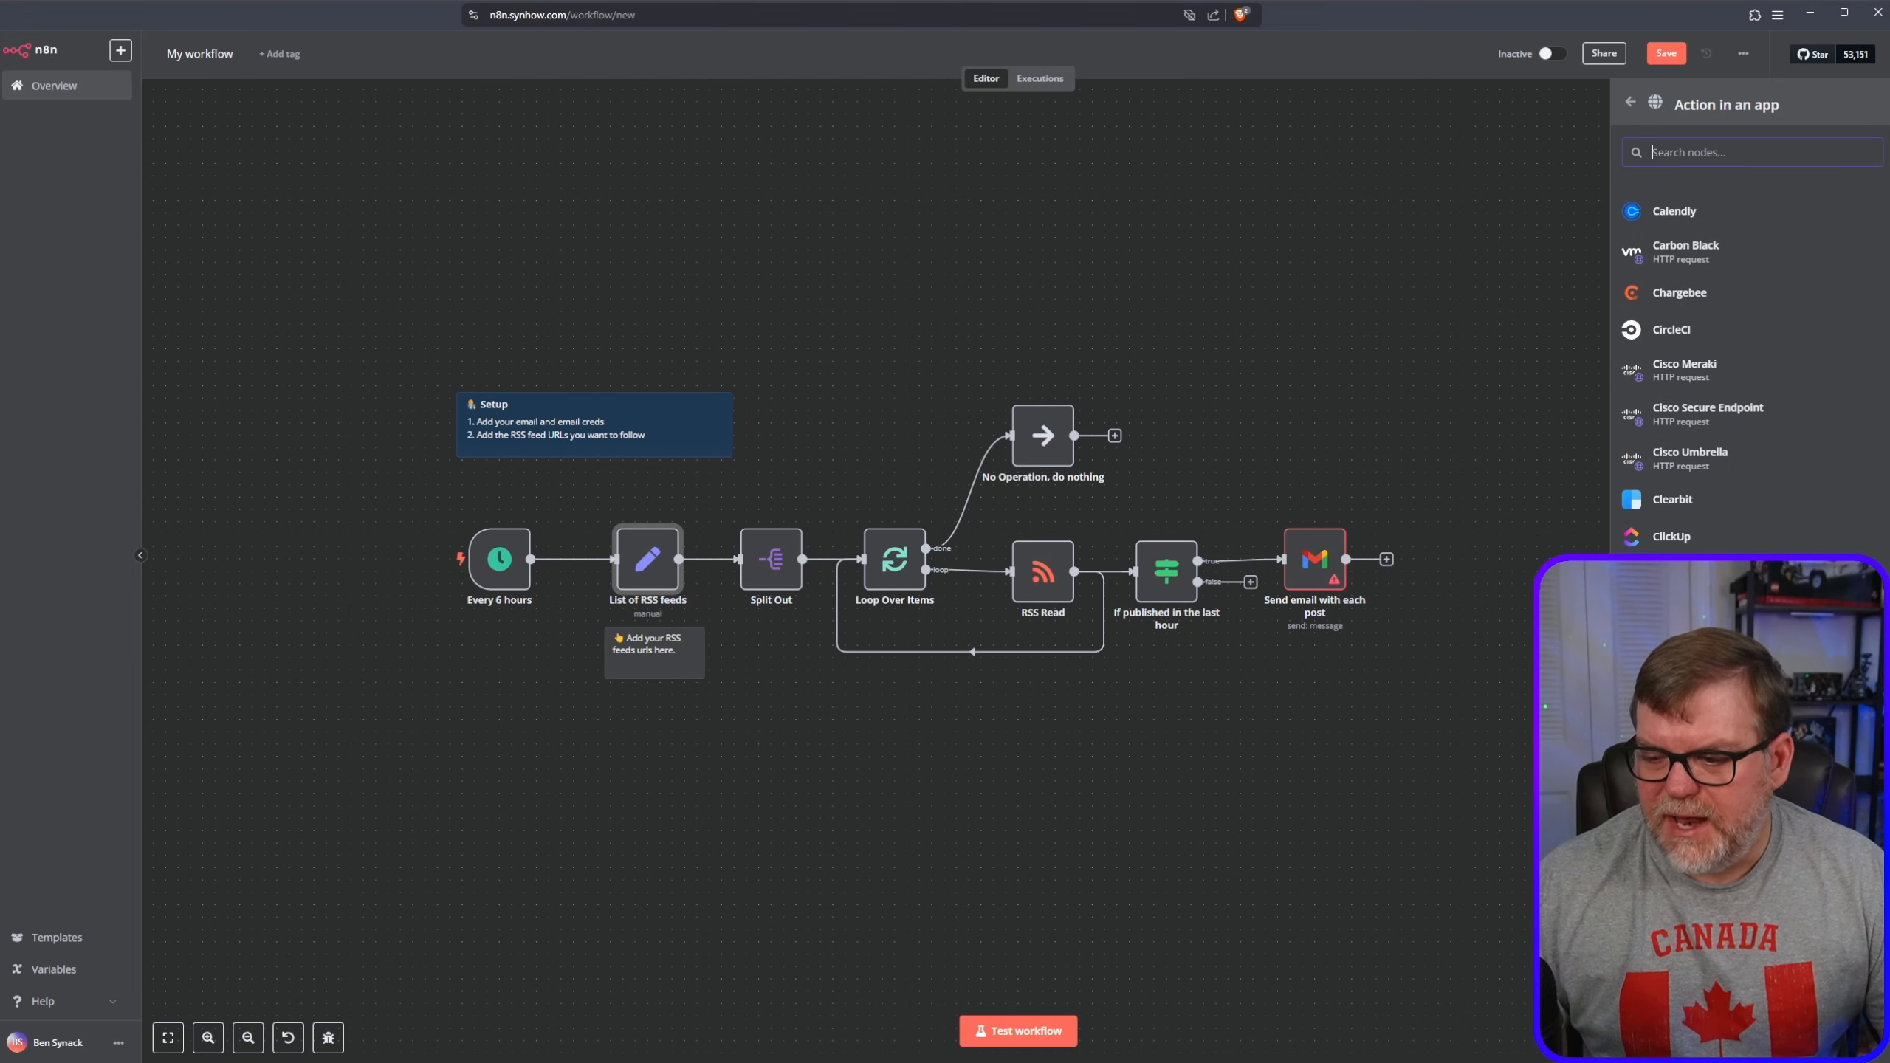
scroll(1711, 372, "down", 15)
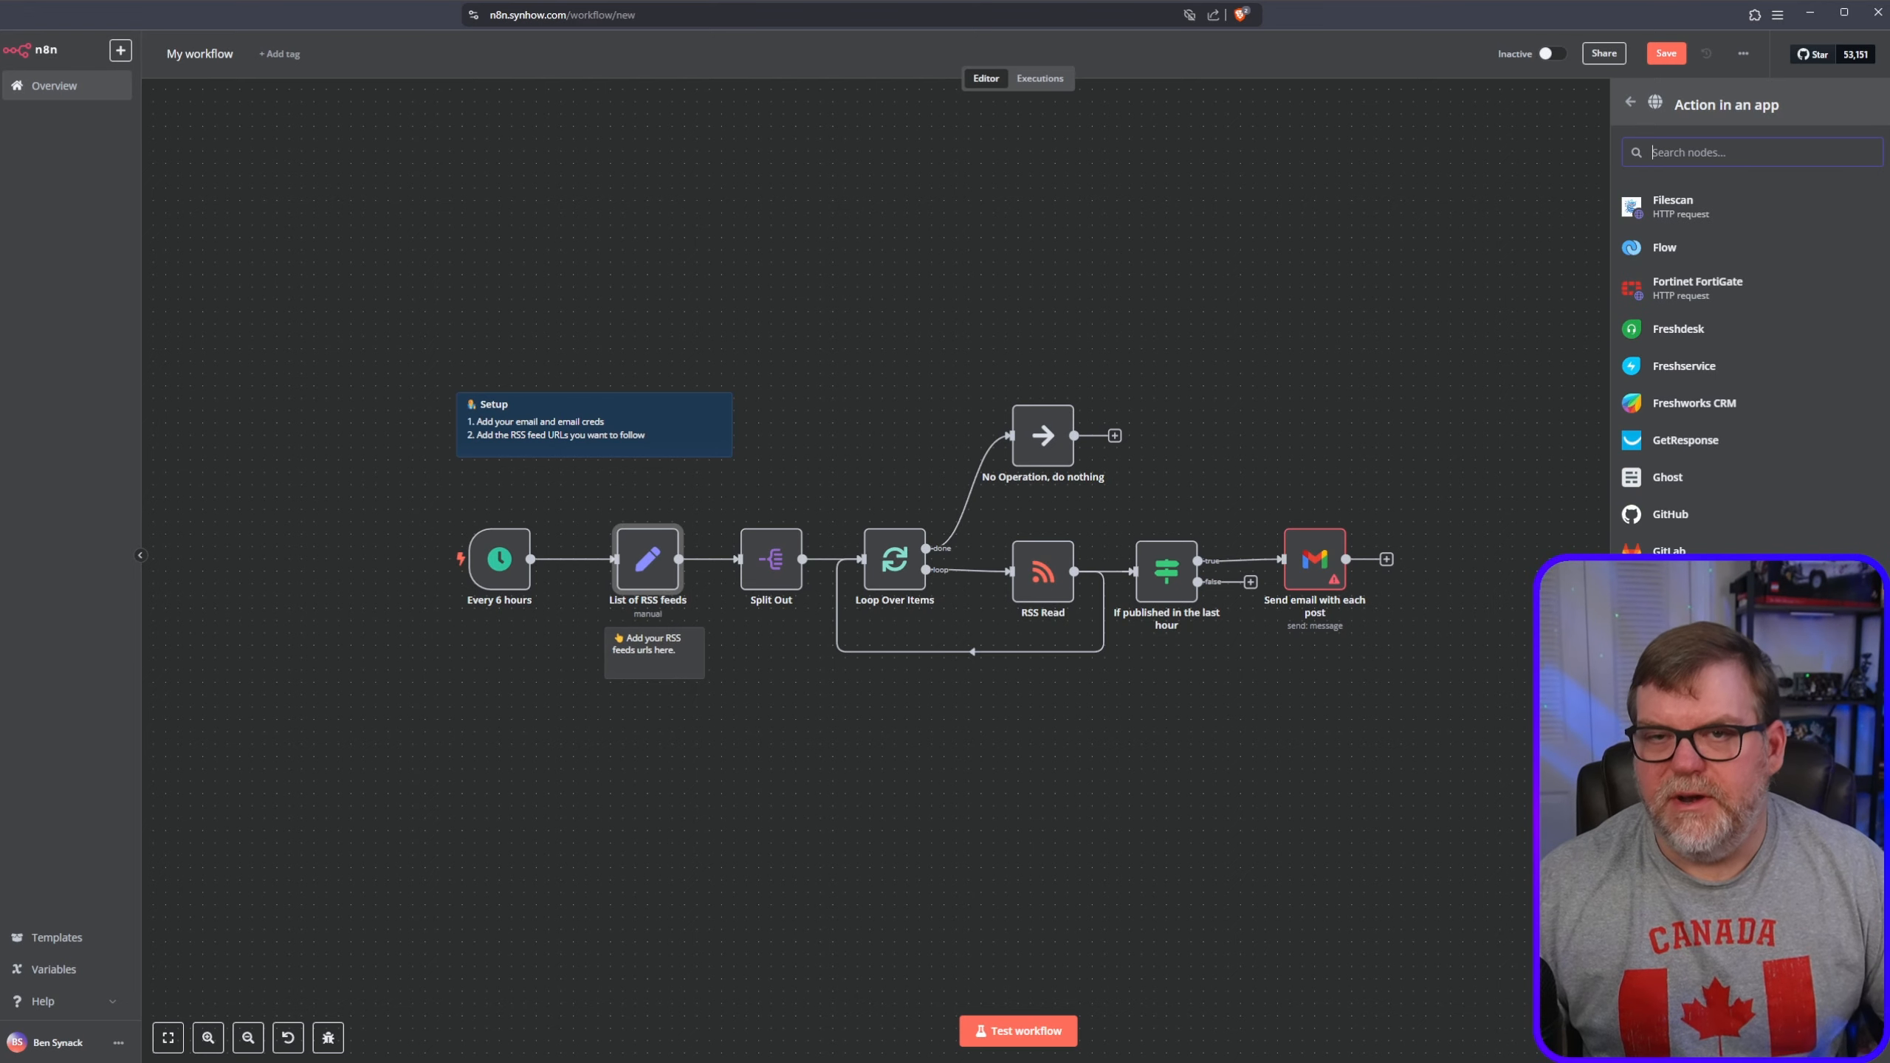
scroll(1711, 372, "down", 8)
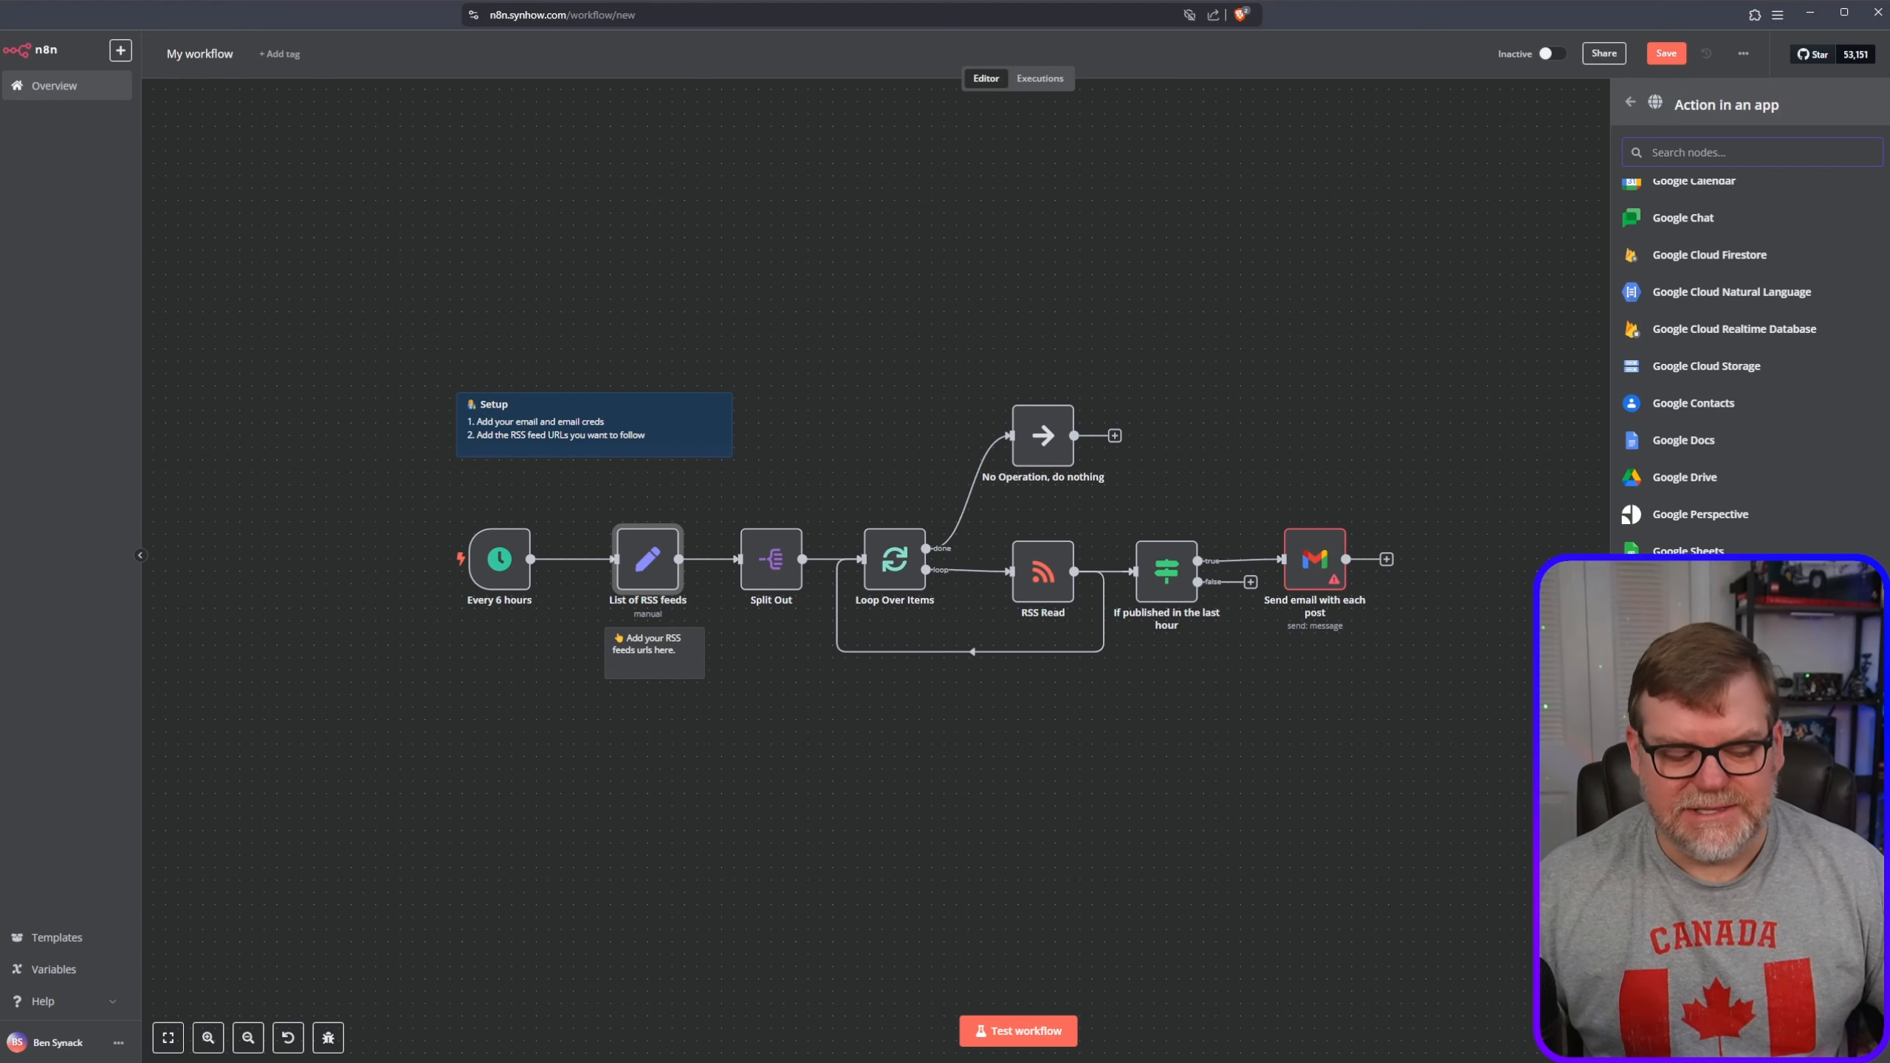
scroll(1749, 364, "down", 10)
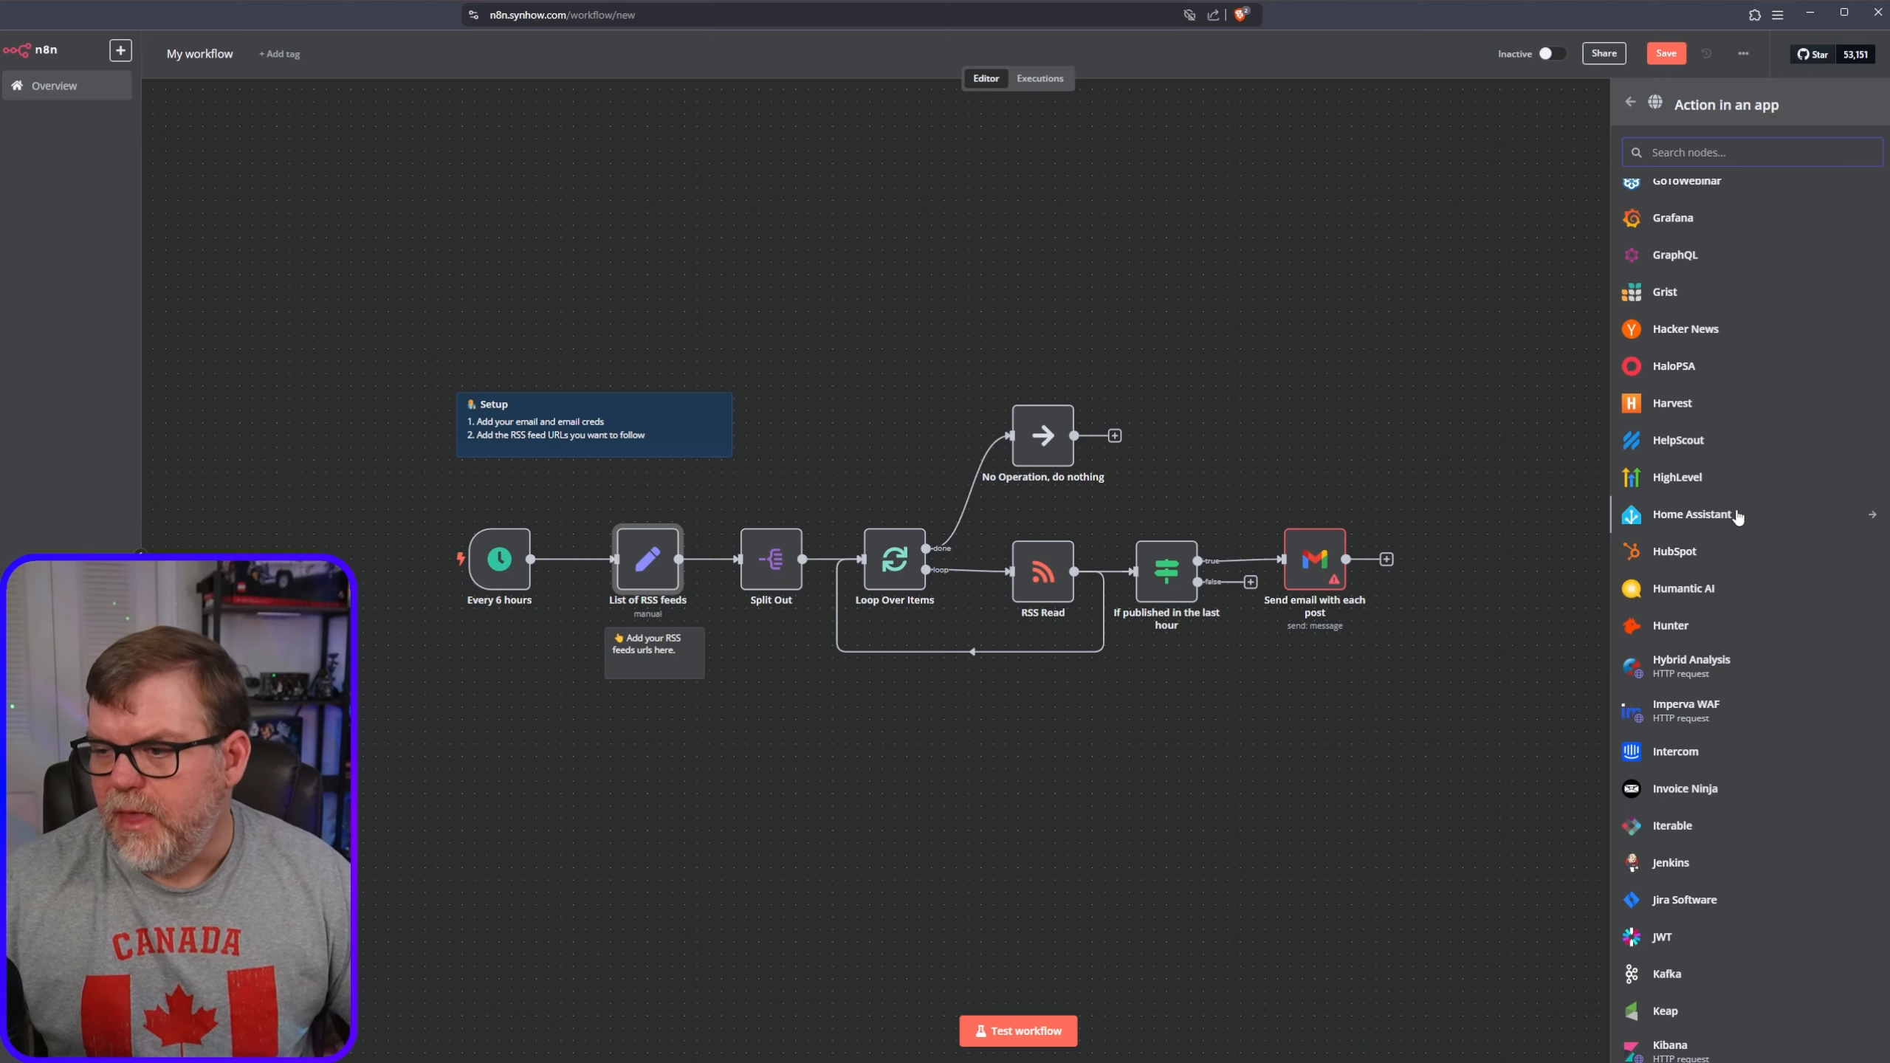
scroll(1741, 521, "down", 10)
scroll(1739, 609, "down", 12)
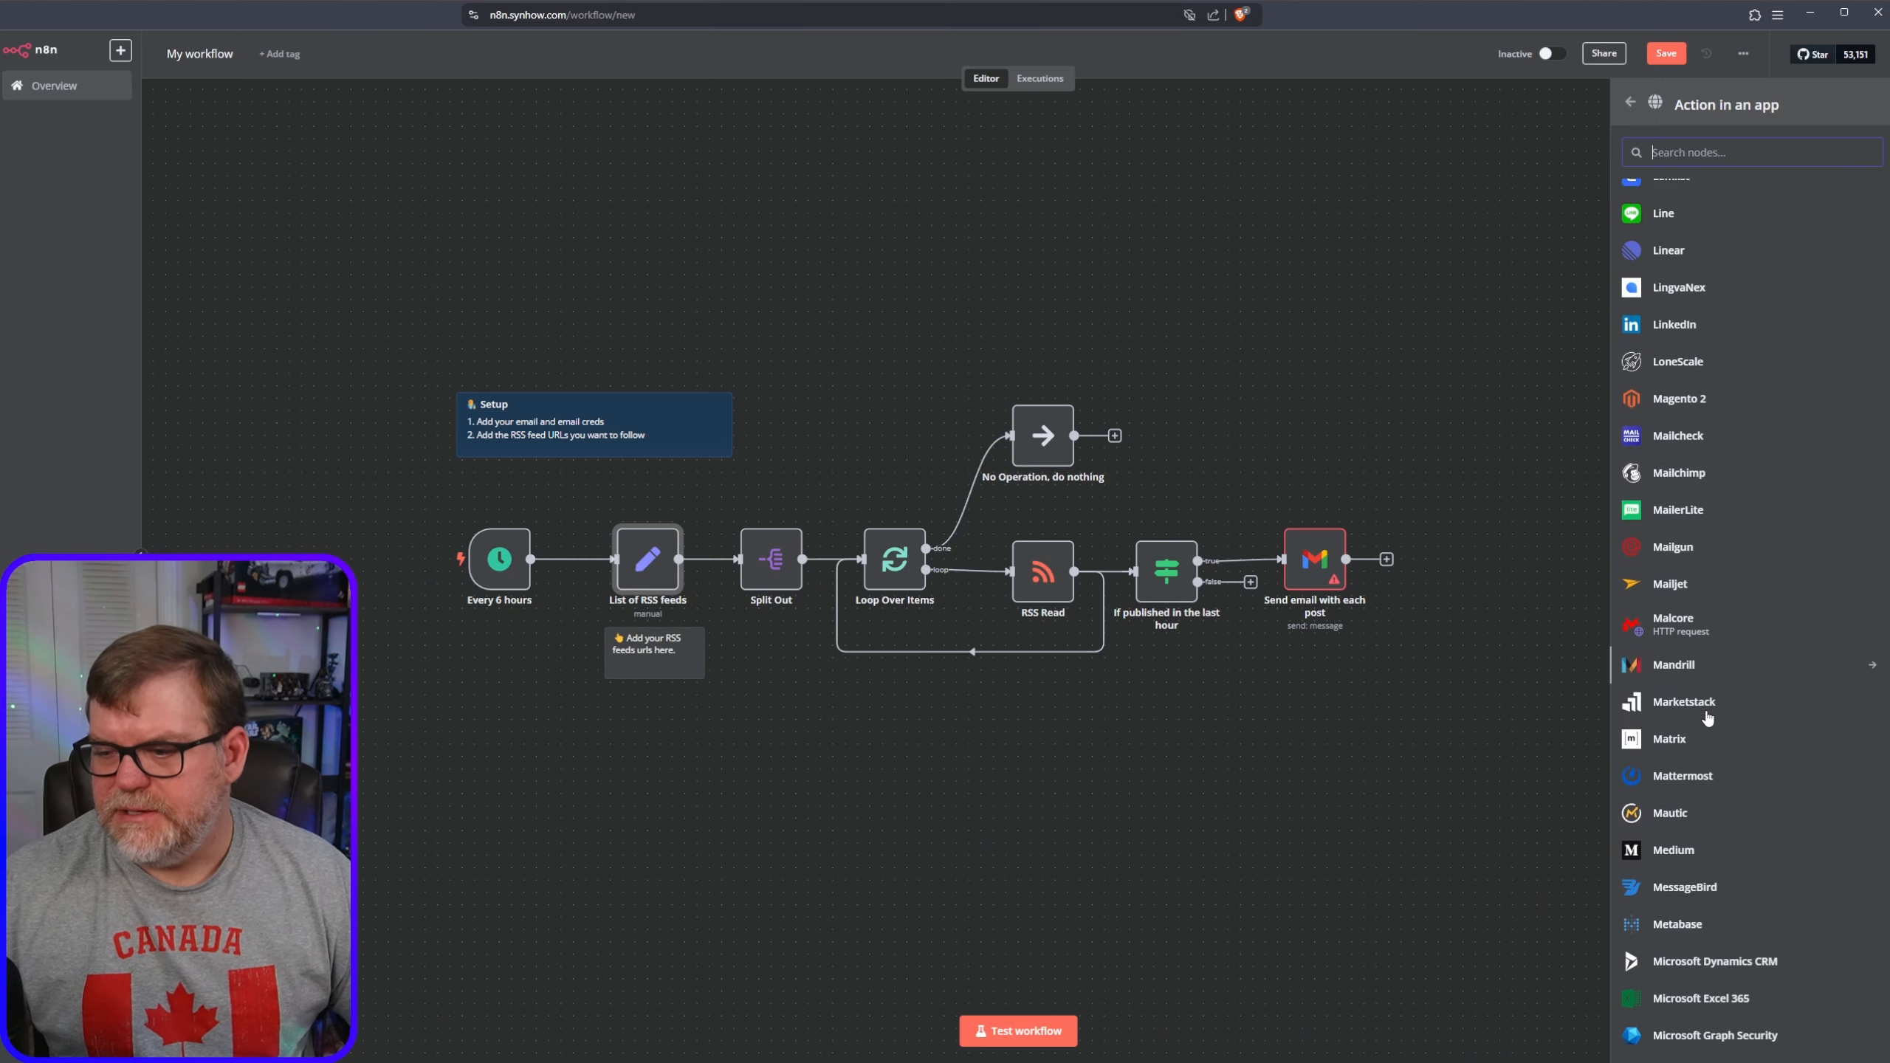
scroll(1709, 726, "down", 10)
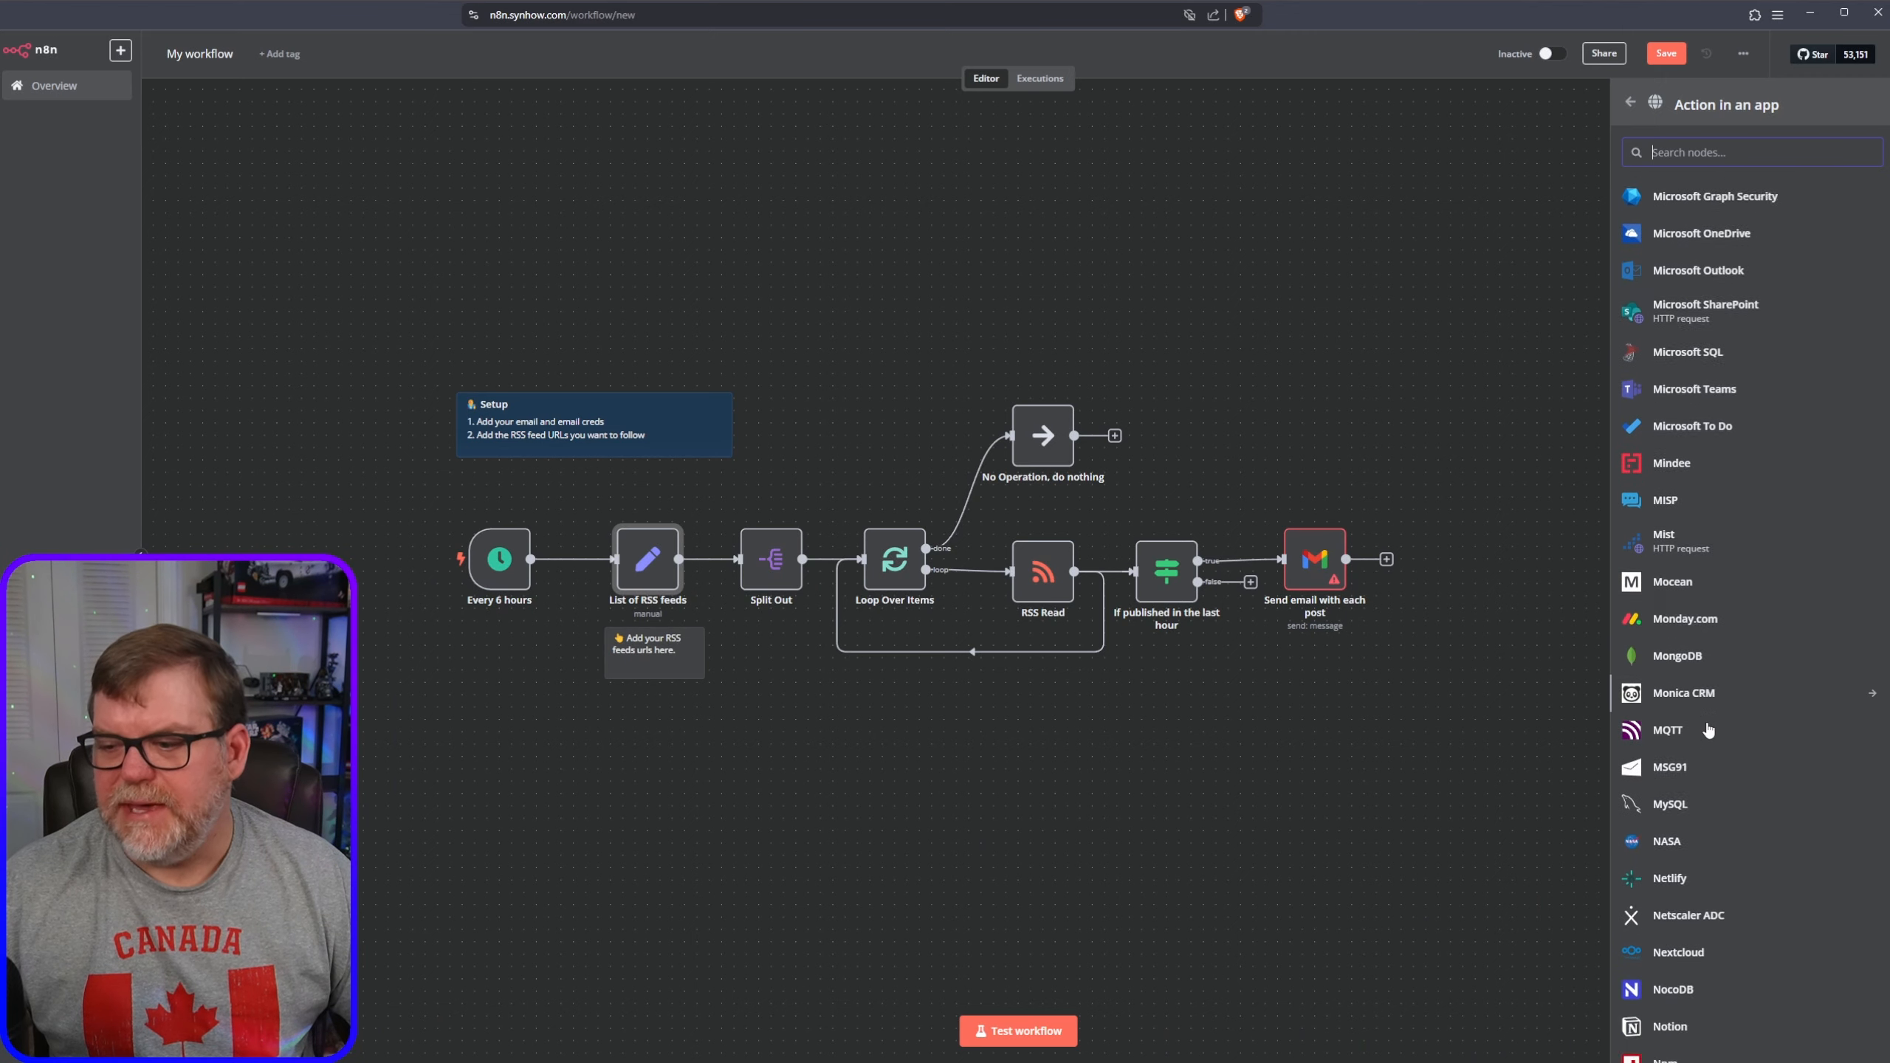
scroll(1711, 747, "down", 10)
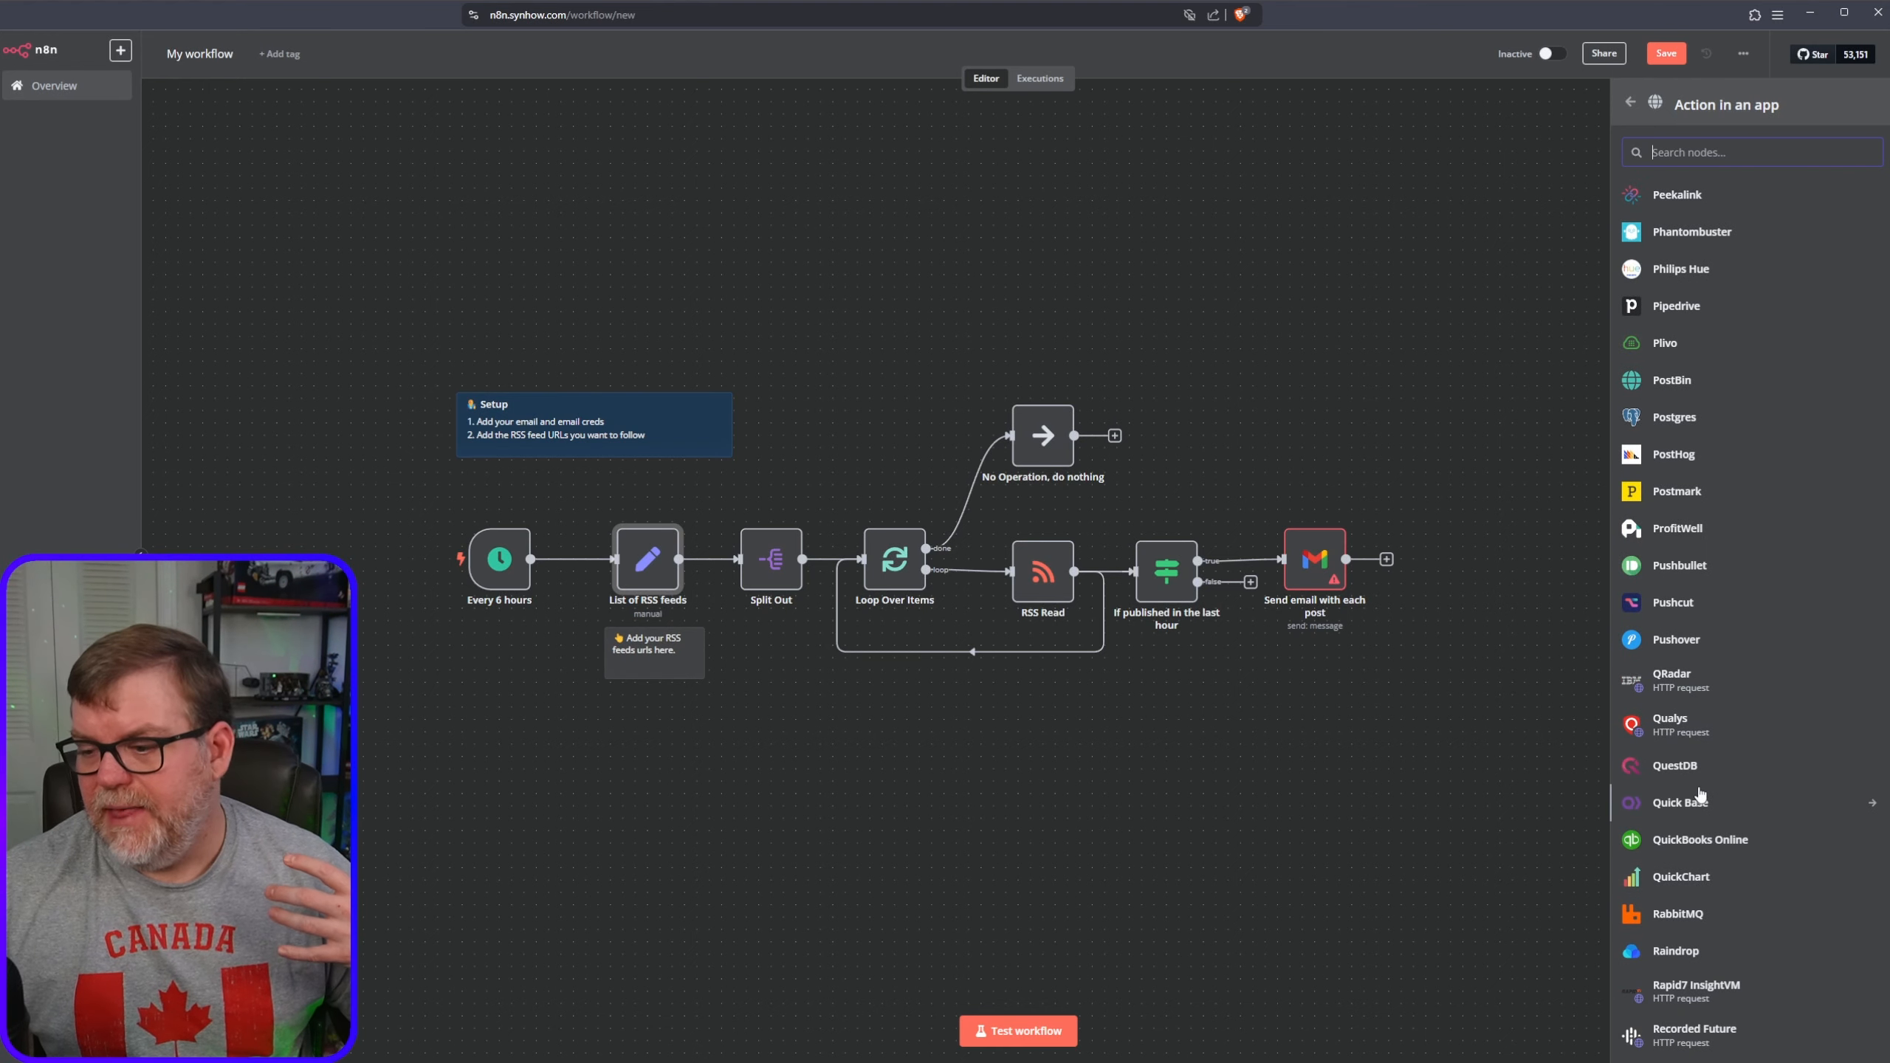
scroll(1815, 840, "up", 10)
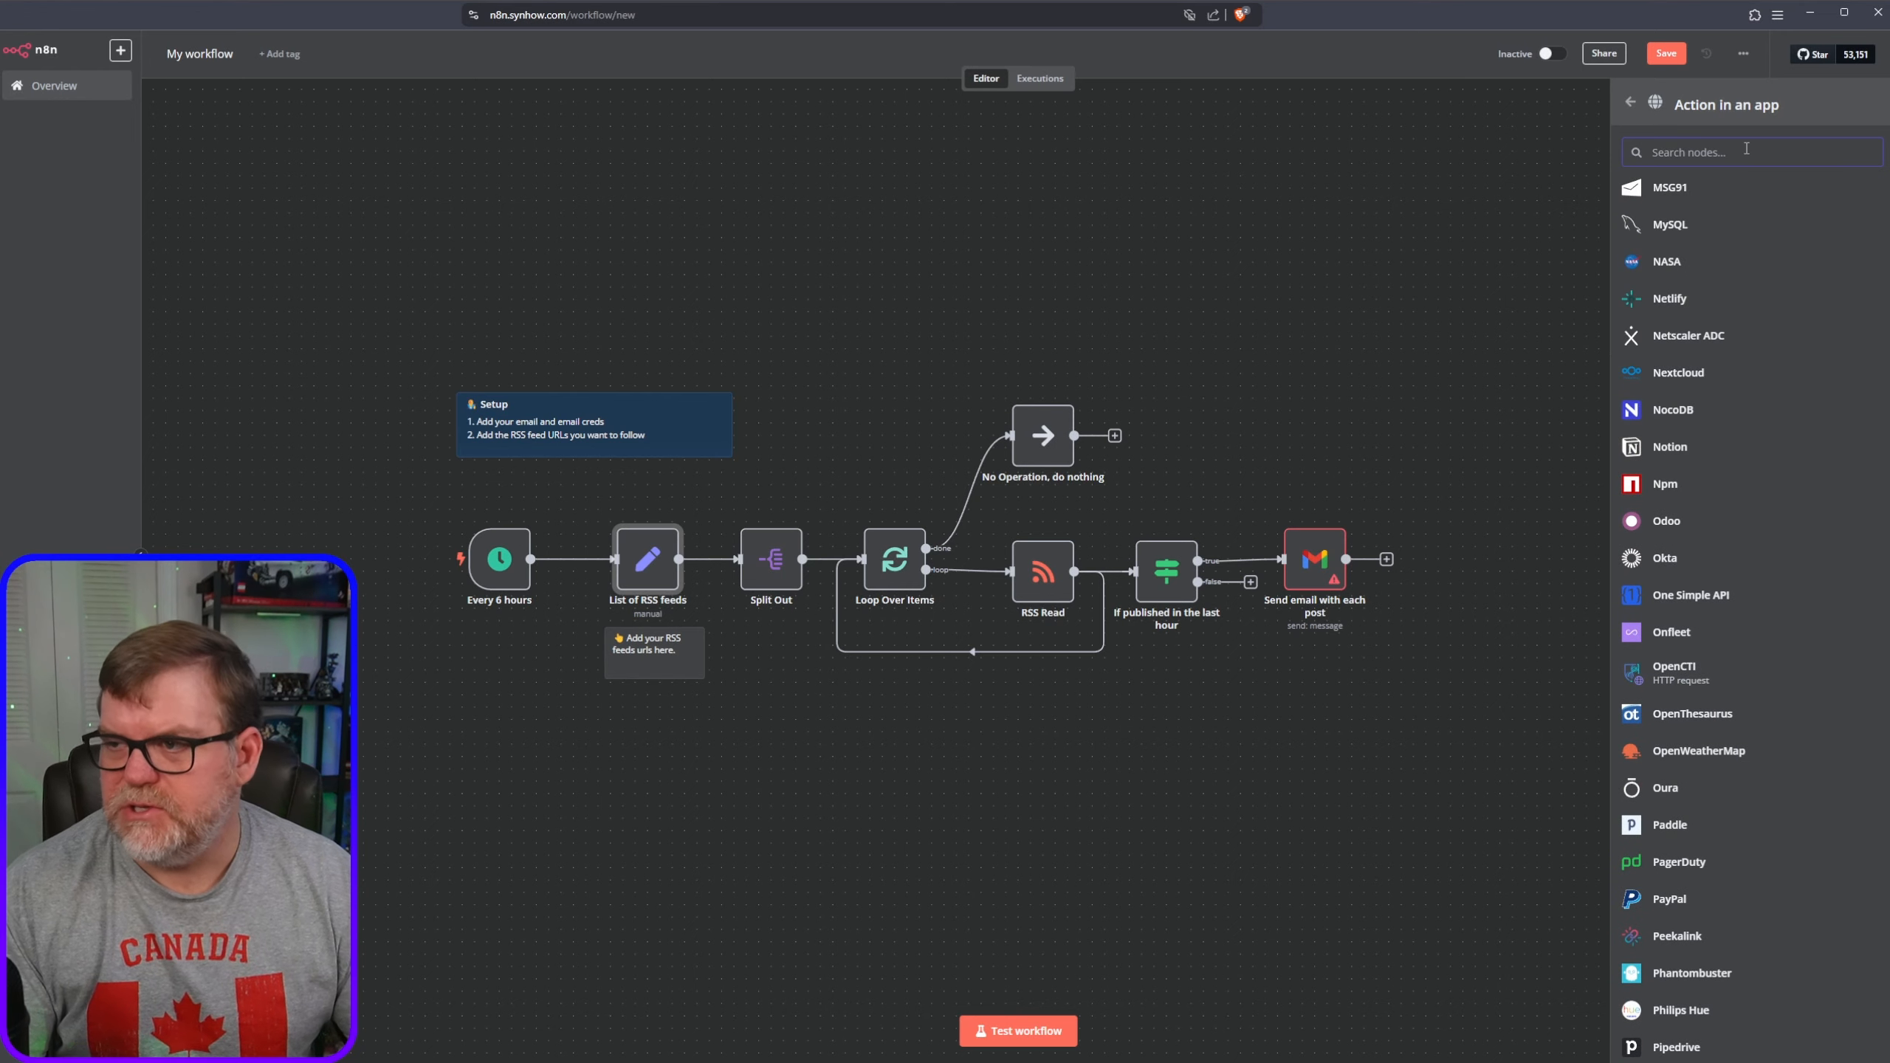
- Add Discord's "Send a message" action as the new node and start creating a Discord Bot API credential for it
type("dis")
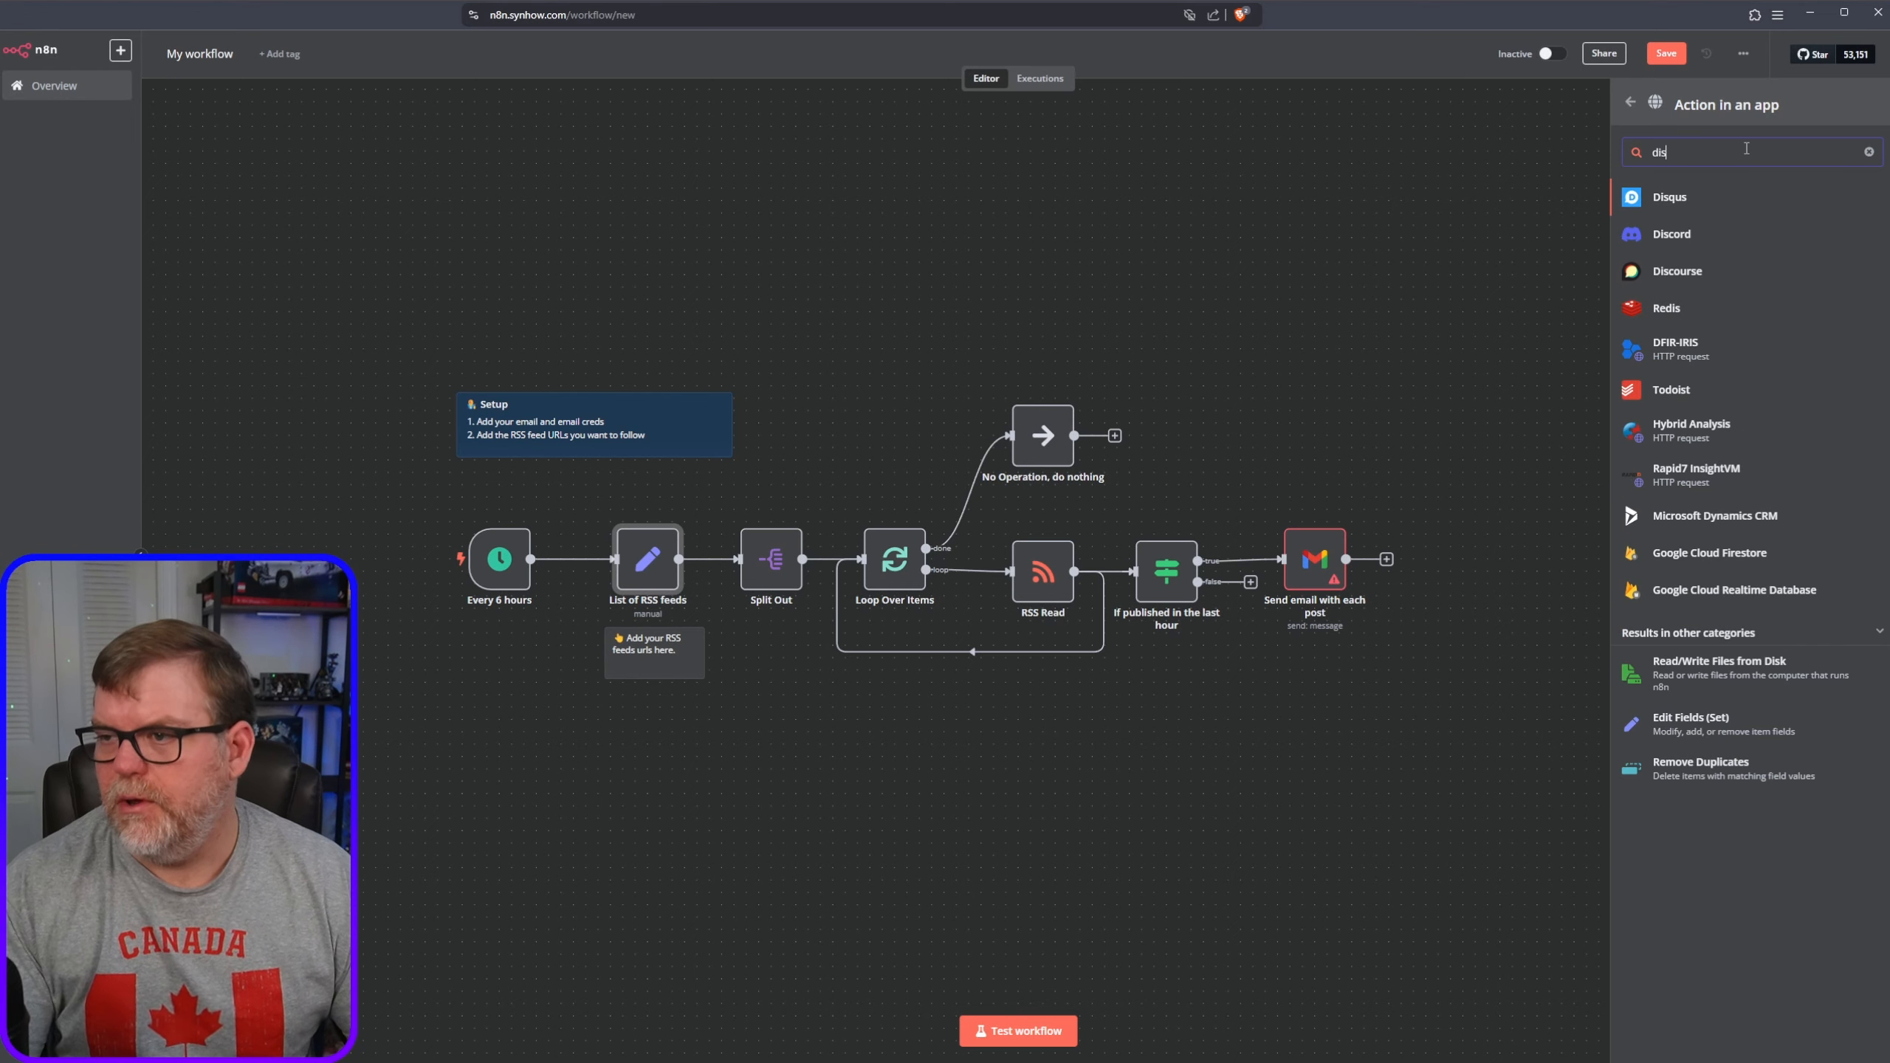
left_click(1674, 235)
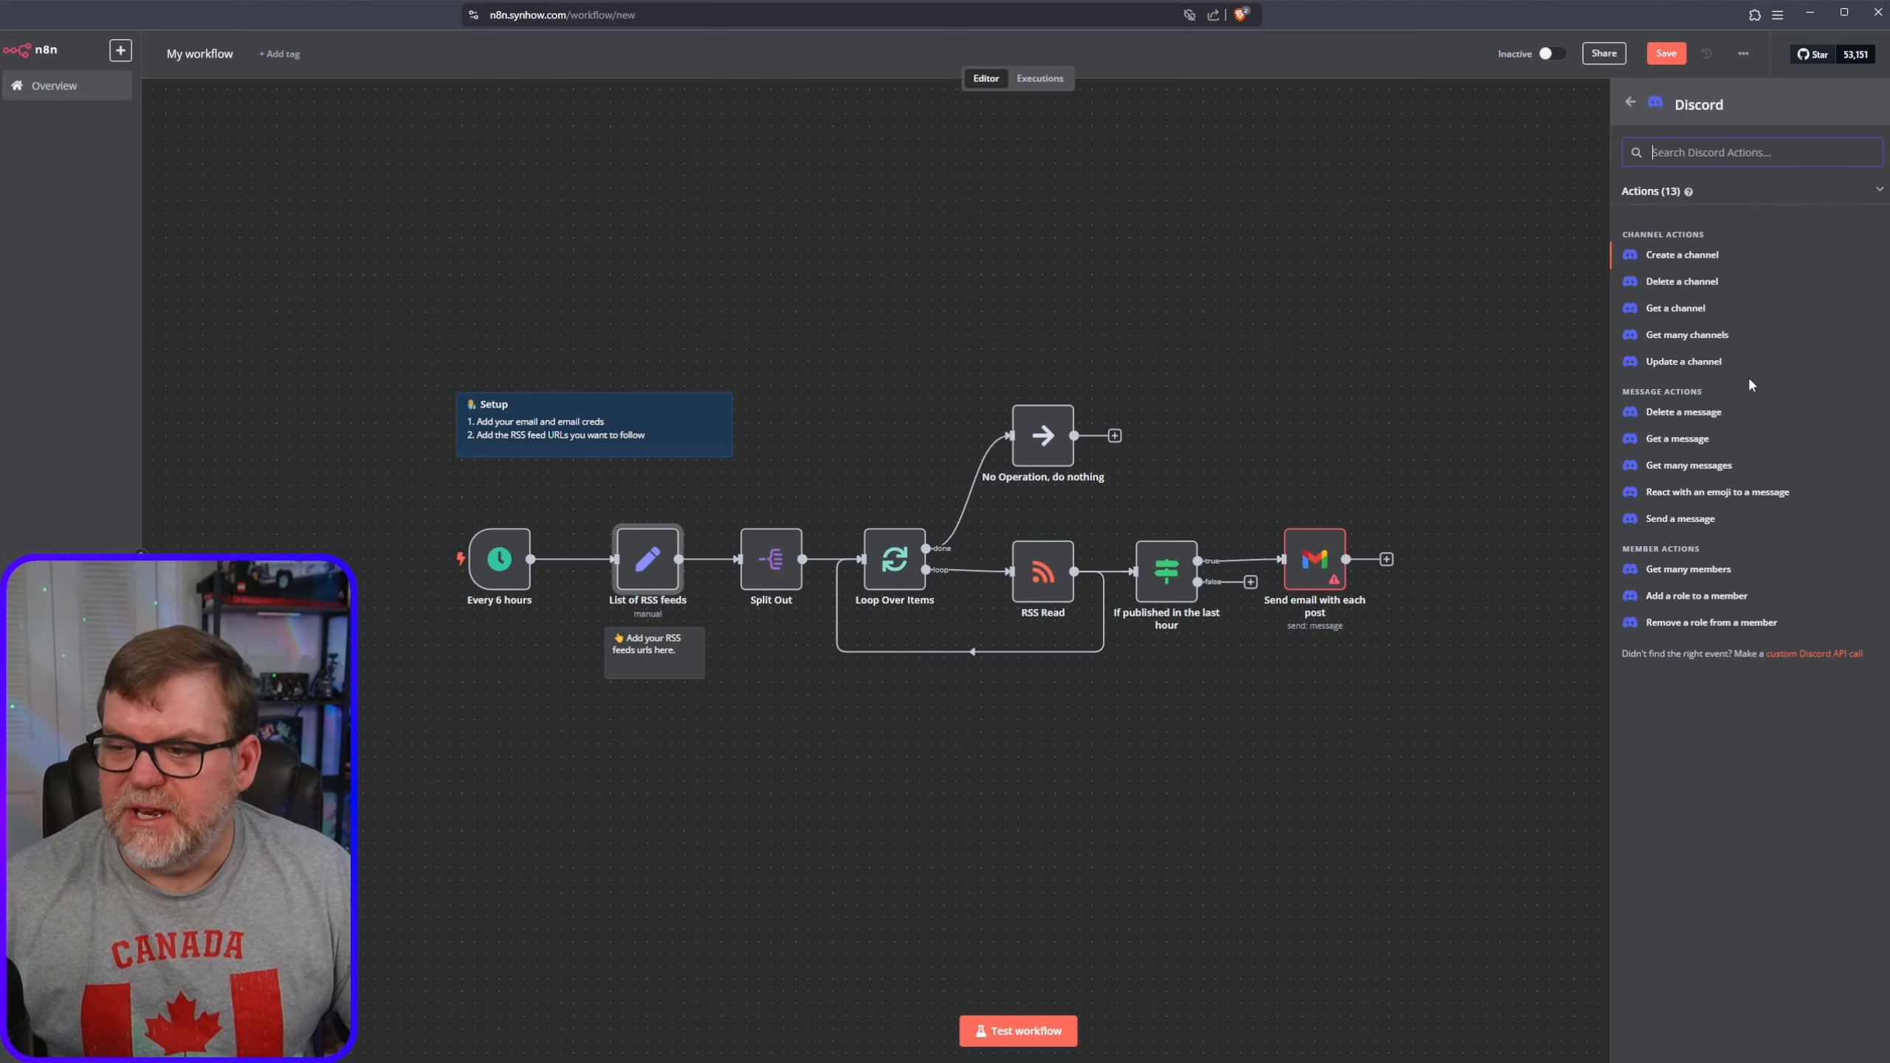
left_click(1680, 519)
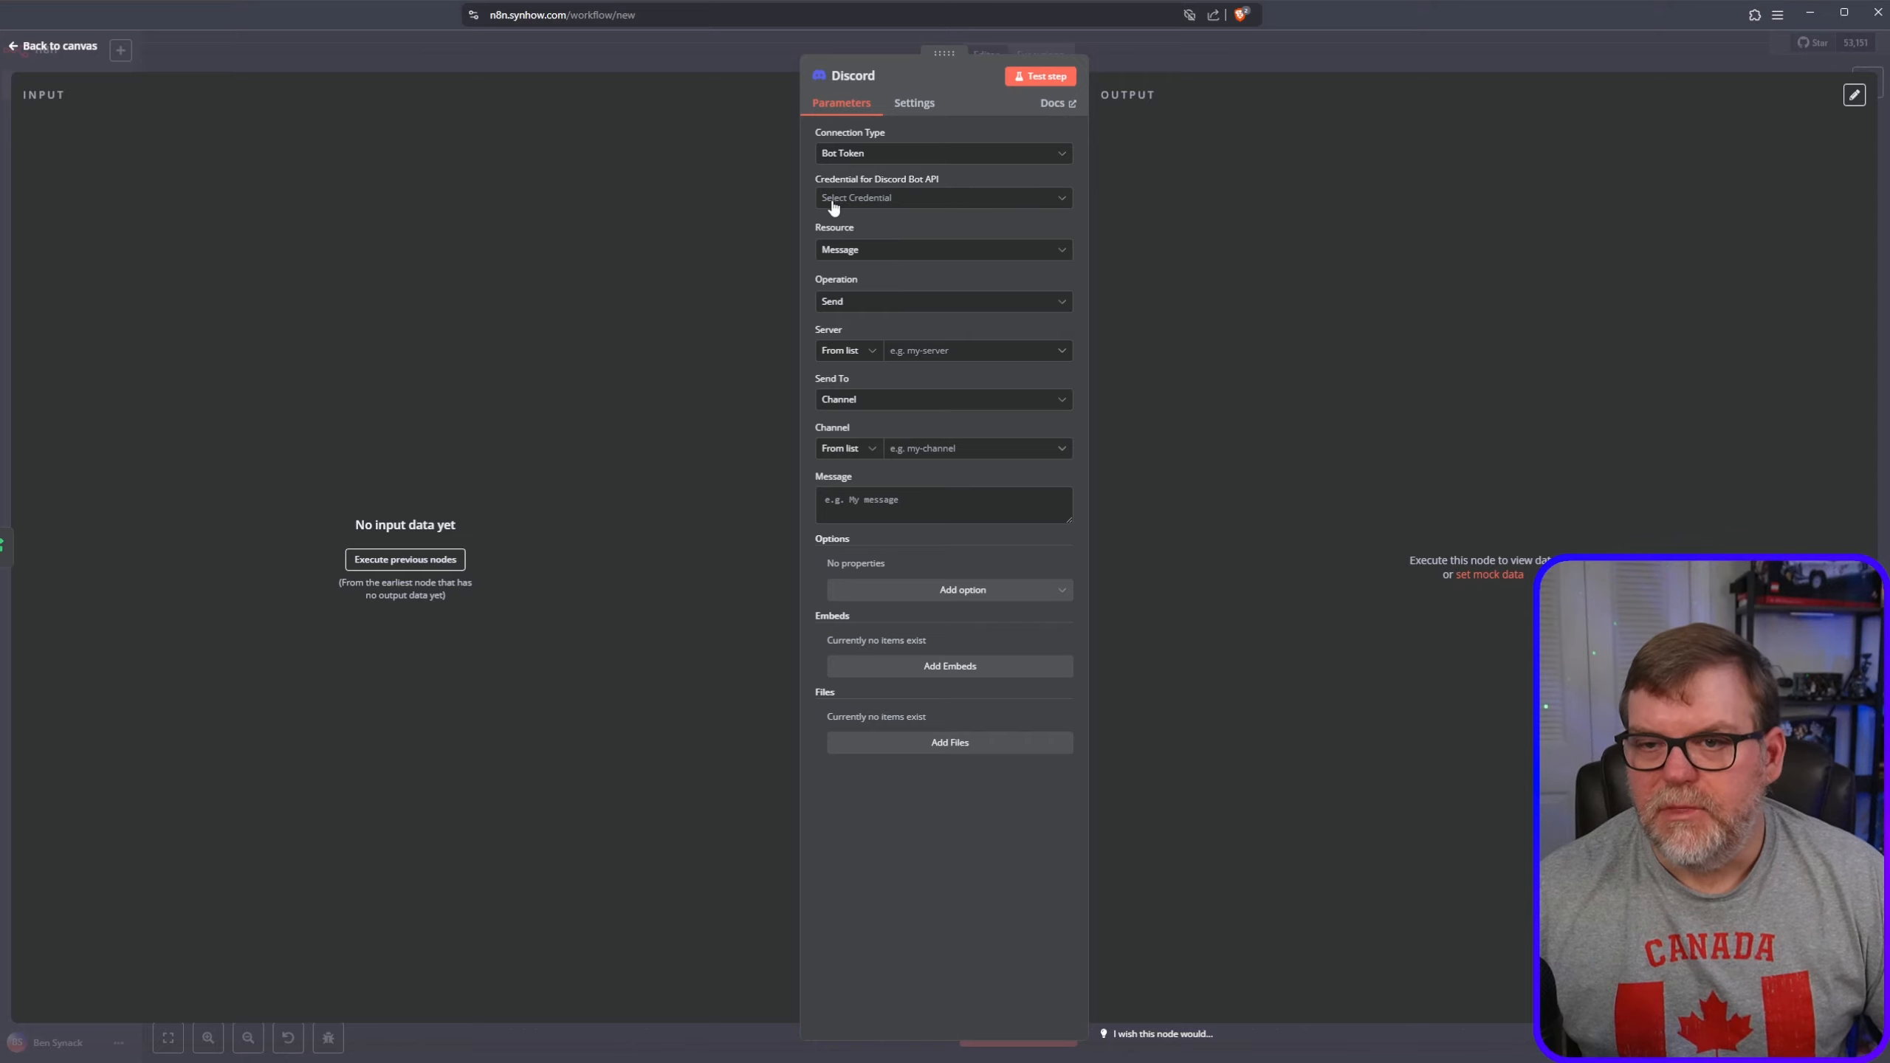
left_click(919, 199)
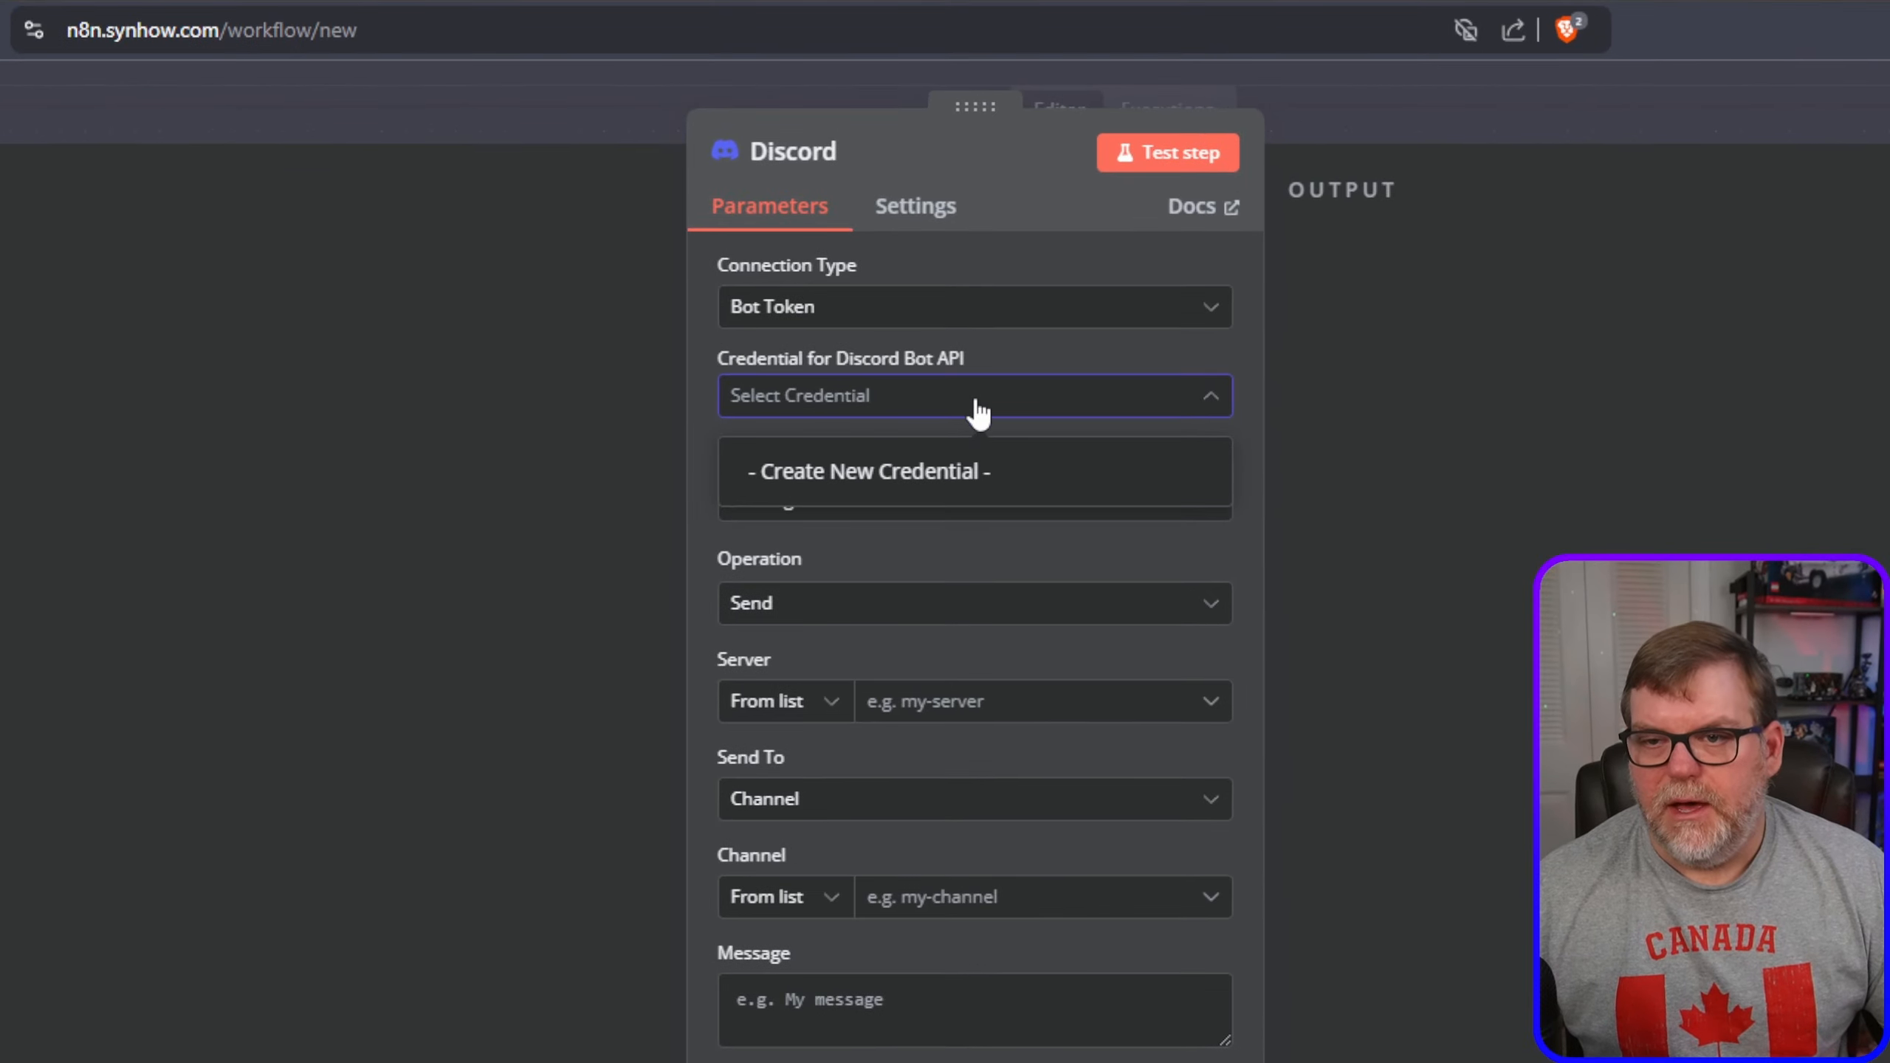
left_click(910, 483)
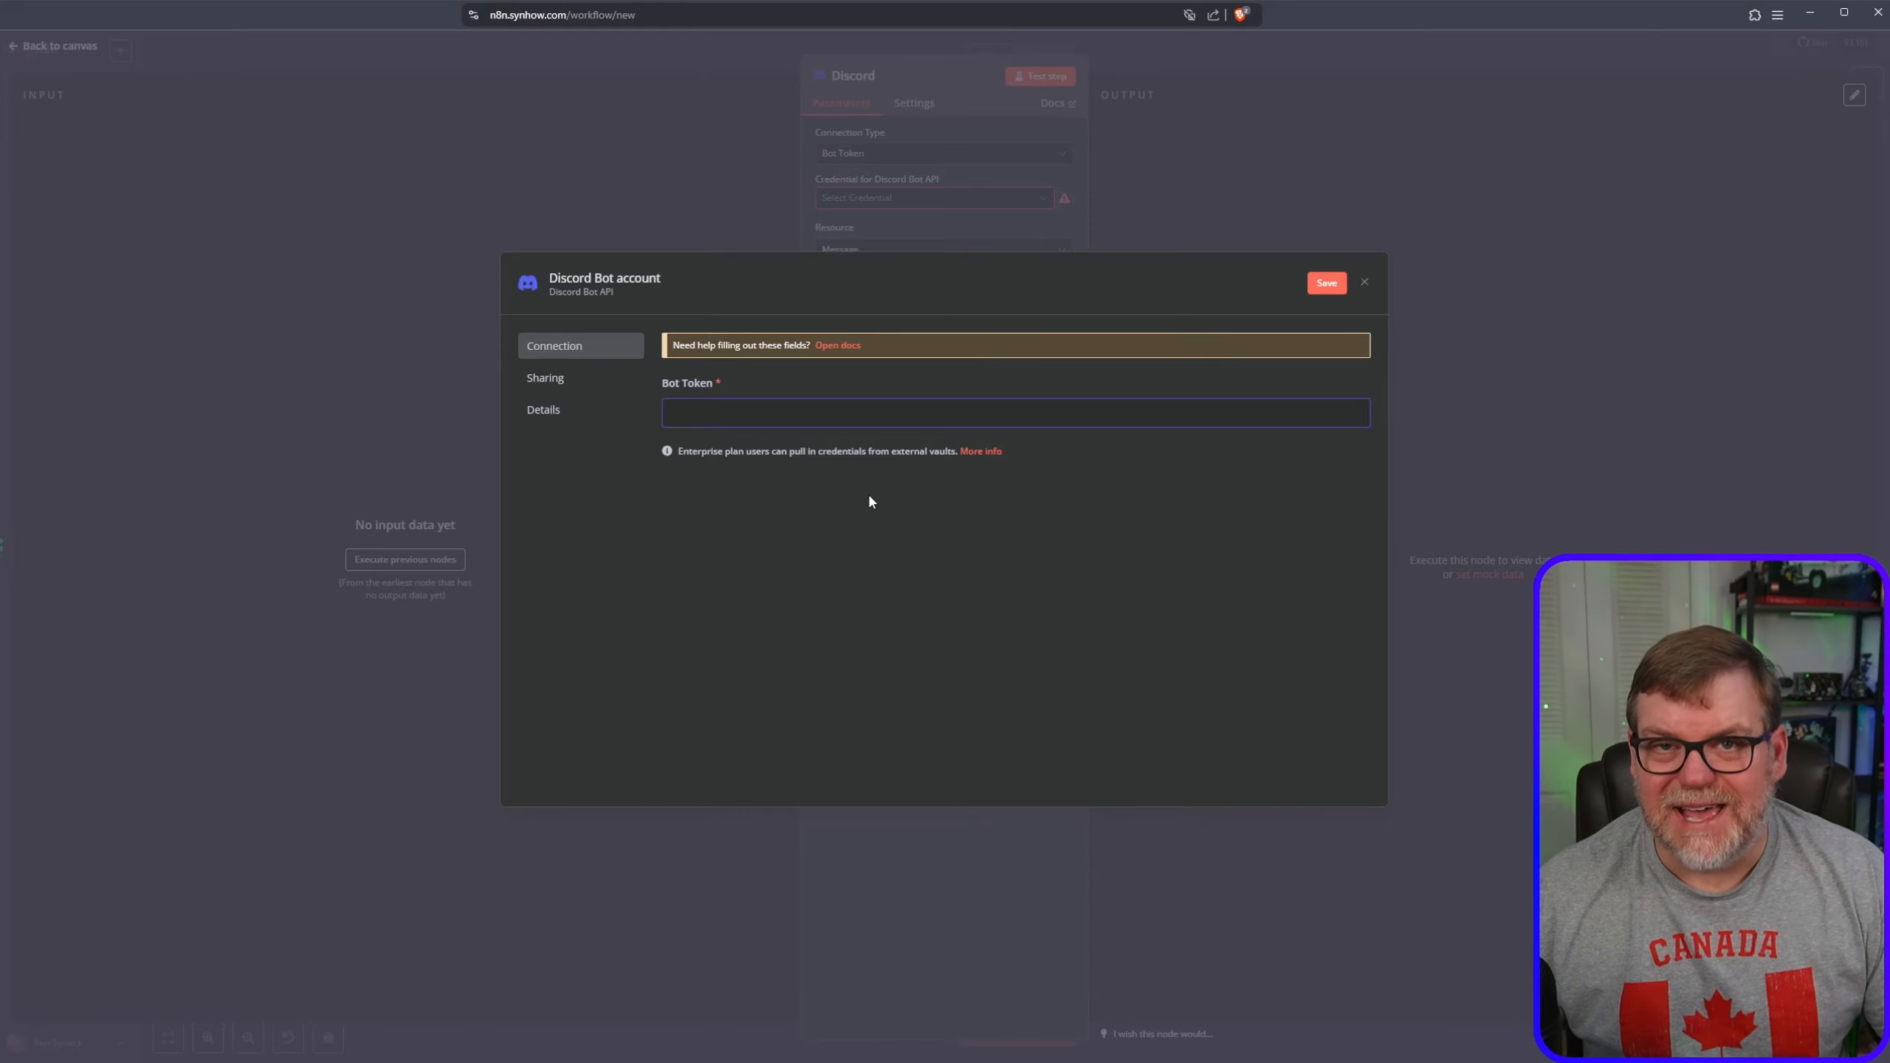
- Examine the n8n documentation on Discord credentials, including the bot token setup and recommended permissions, and return to the credential form
left_click(845, 350)
left_click(838, 345)
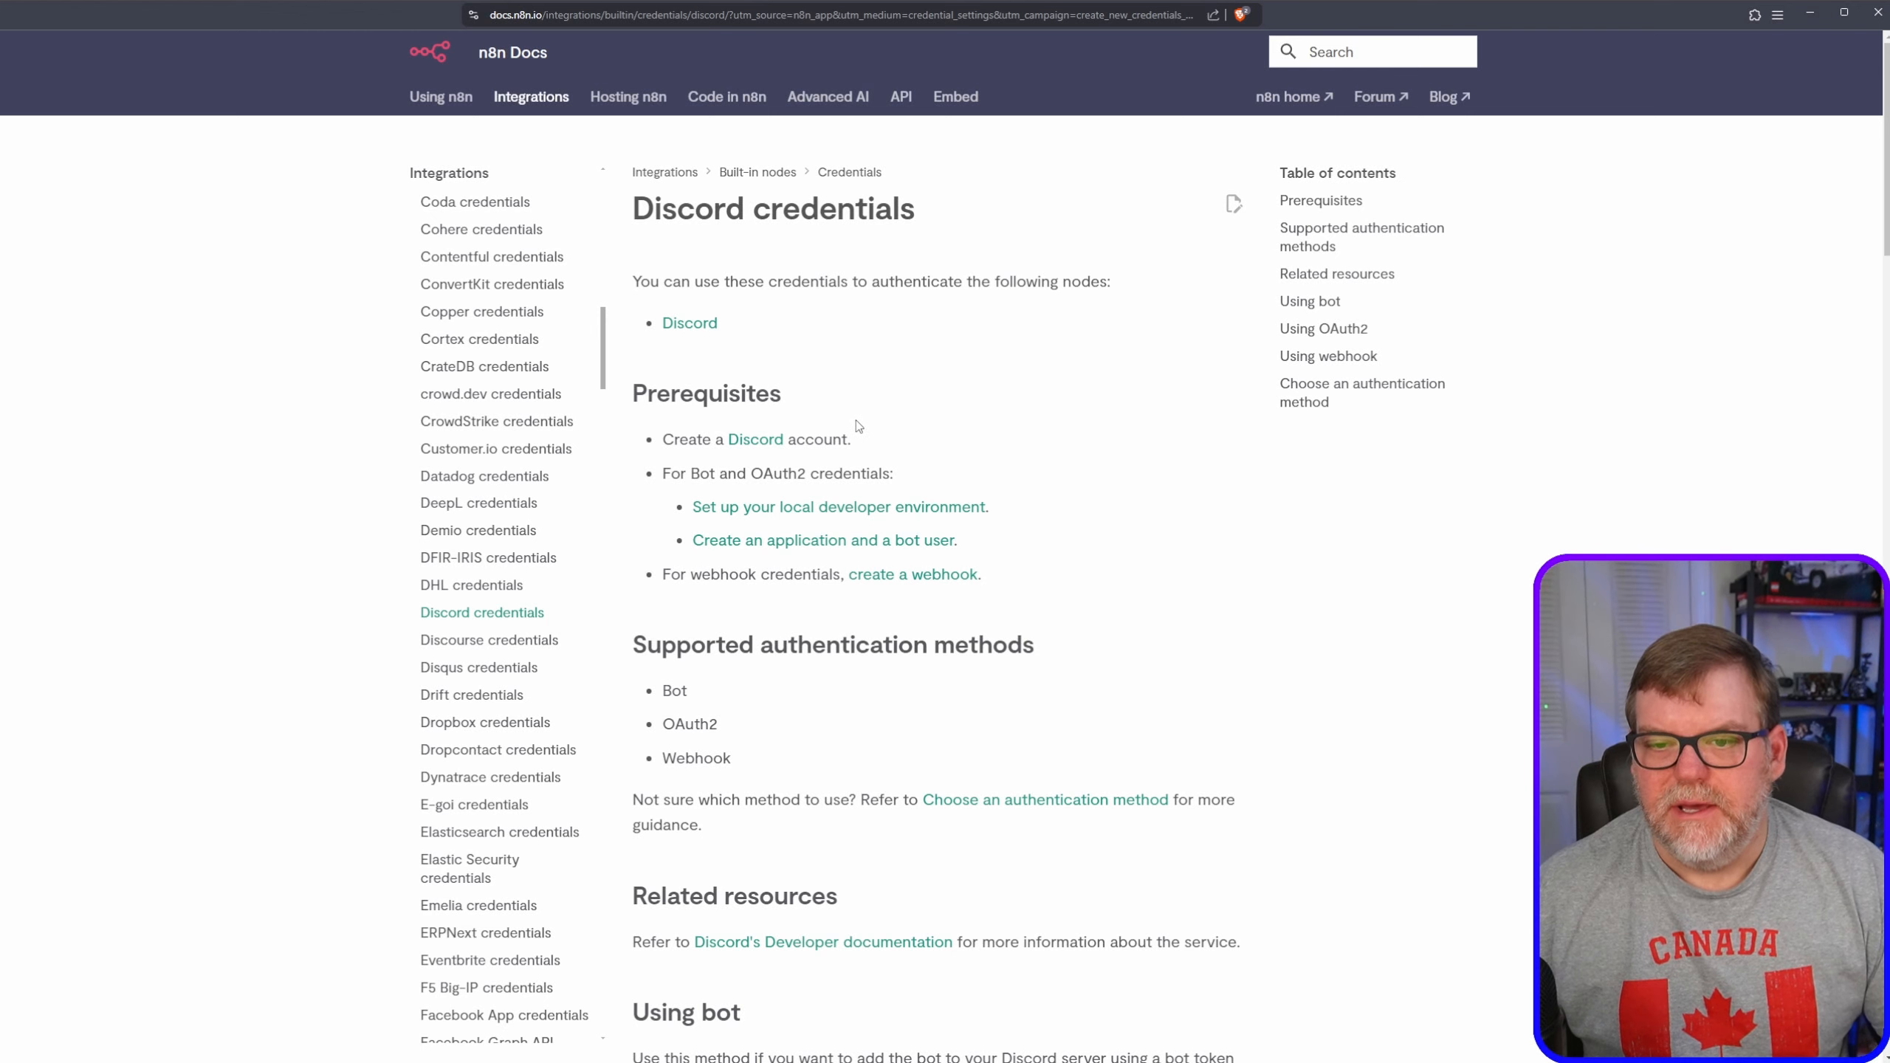
scroll(939, 500, "down", 3)
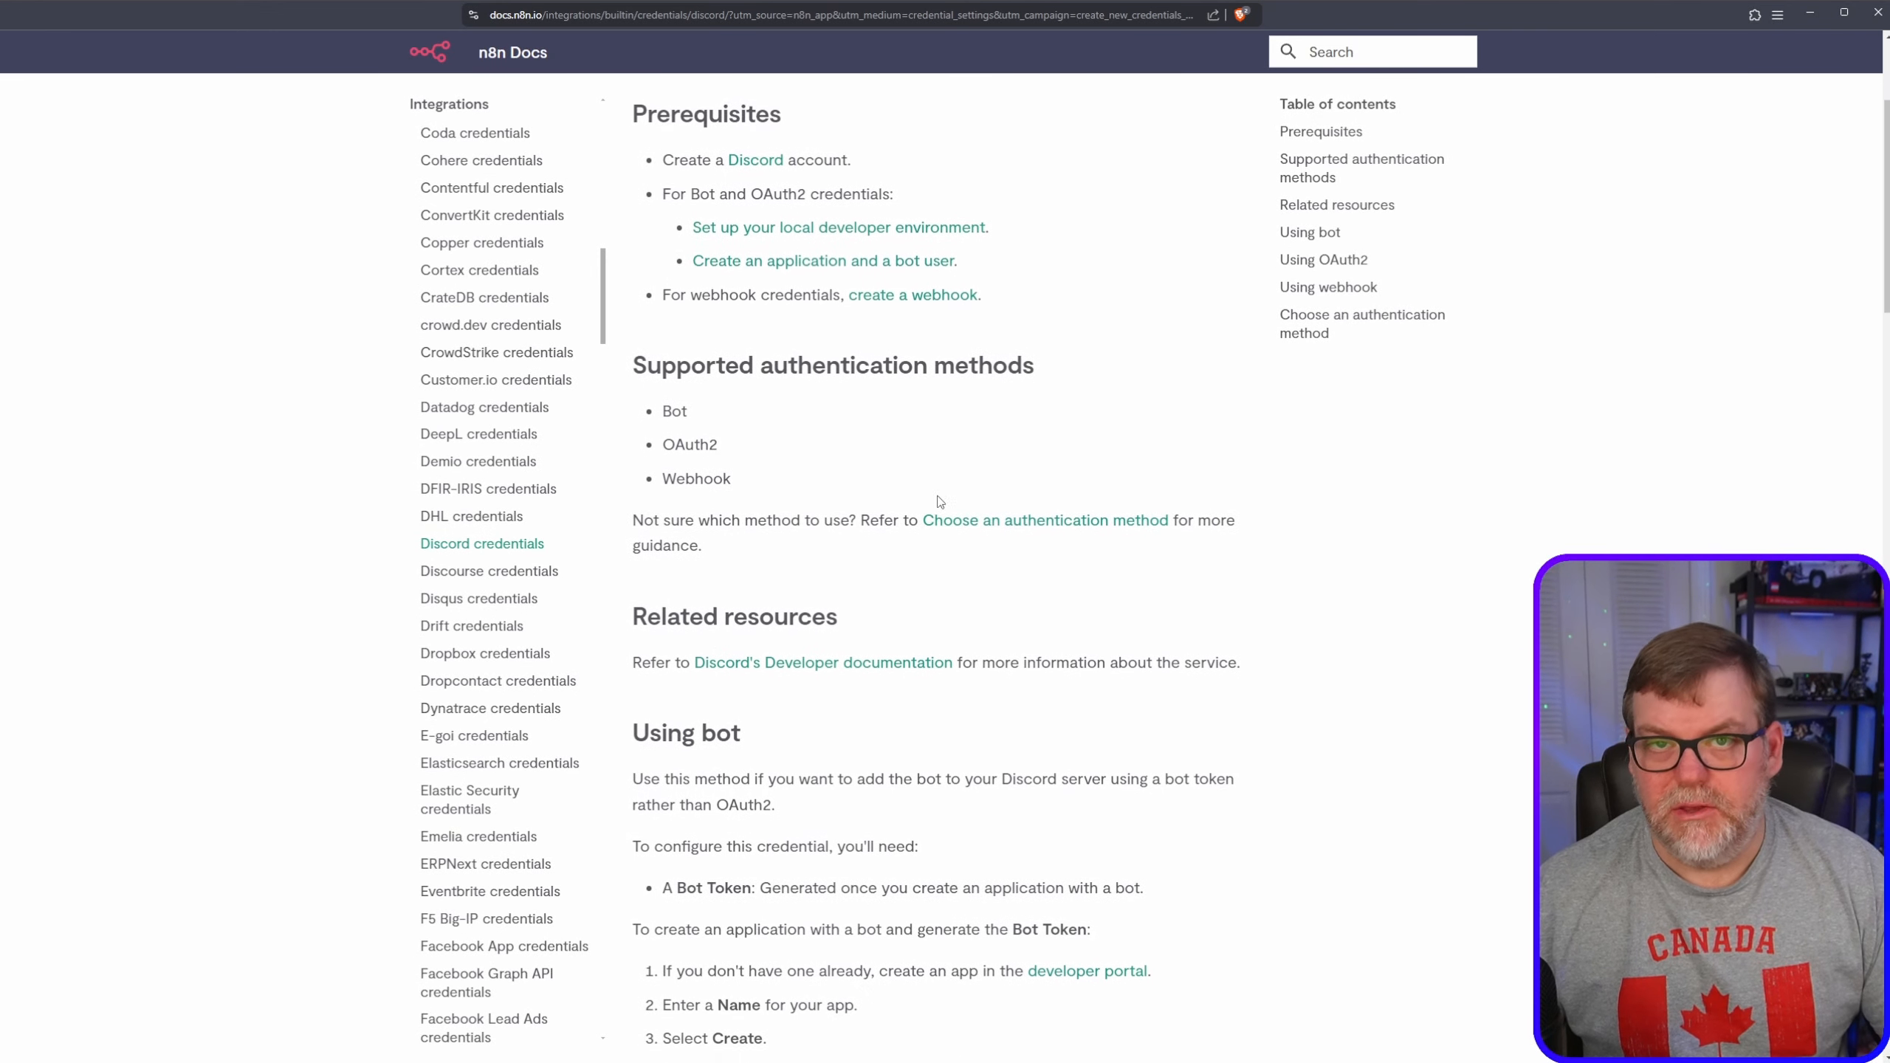
scroll(913, 564, "down", 5)
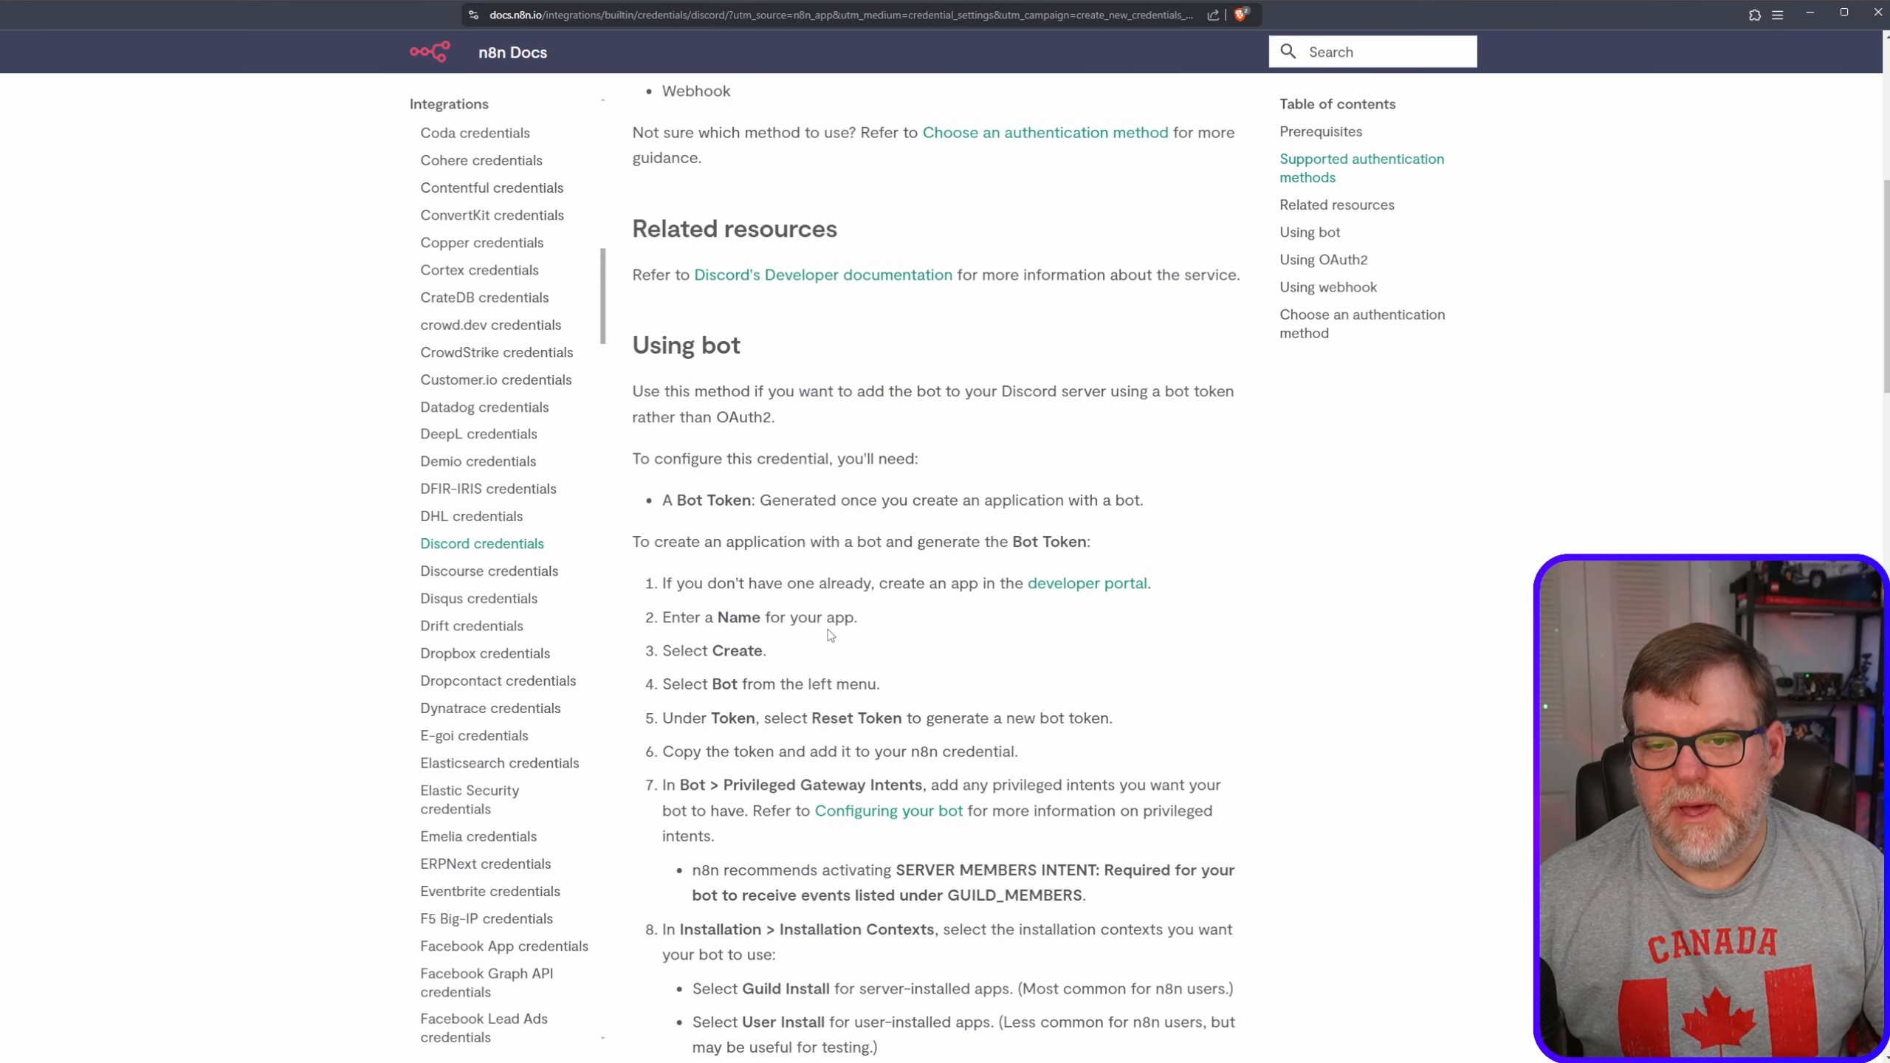
scroll(830, 634, "down", 4)
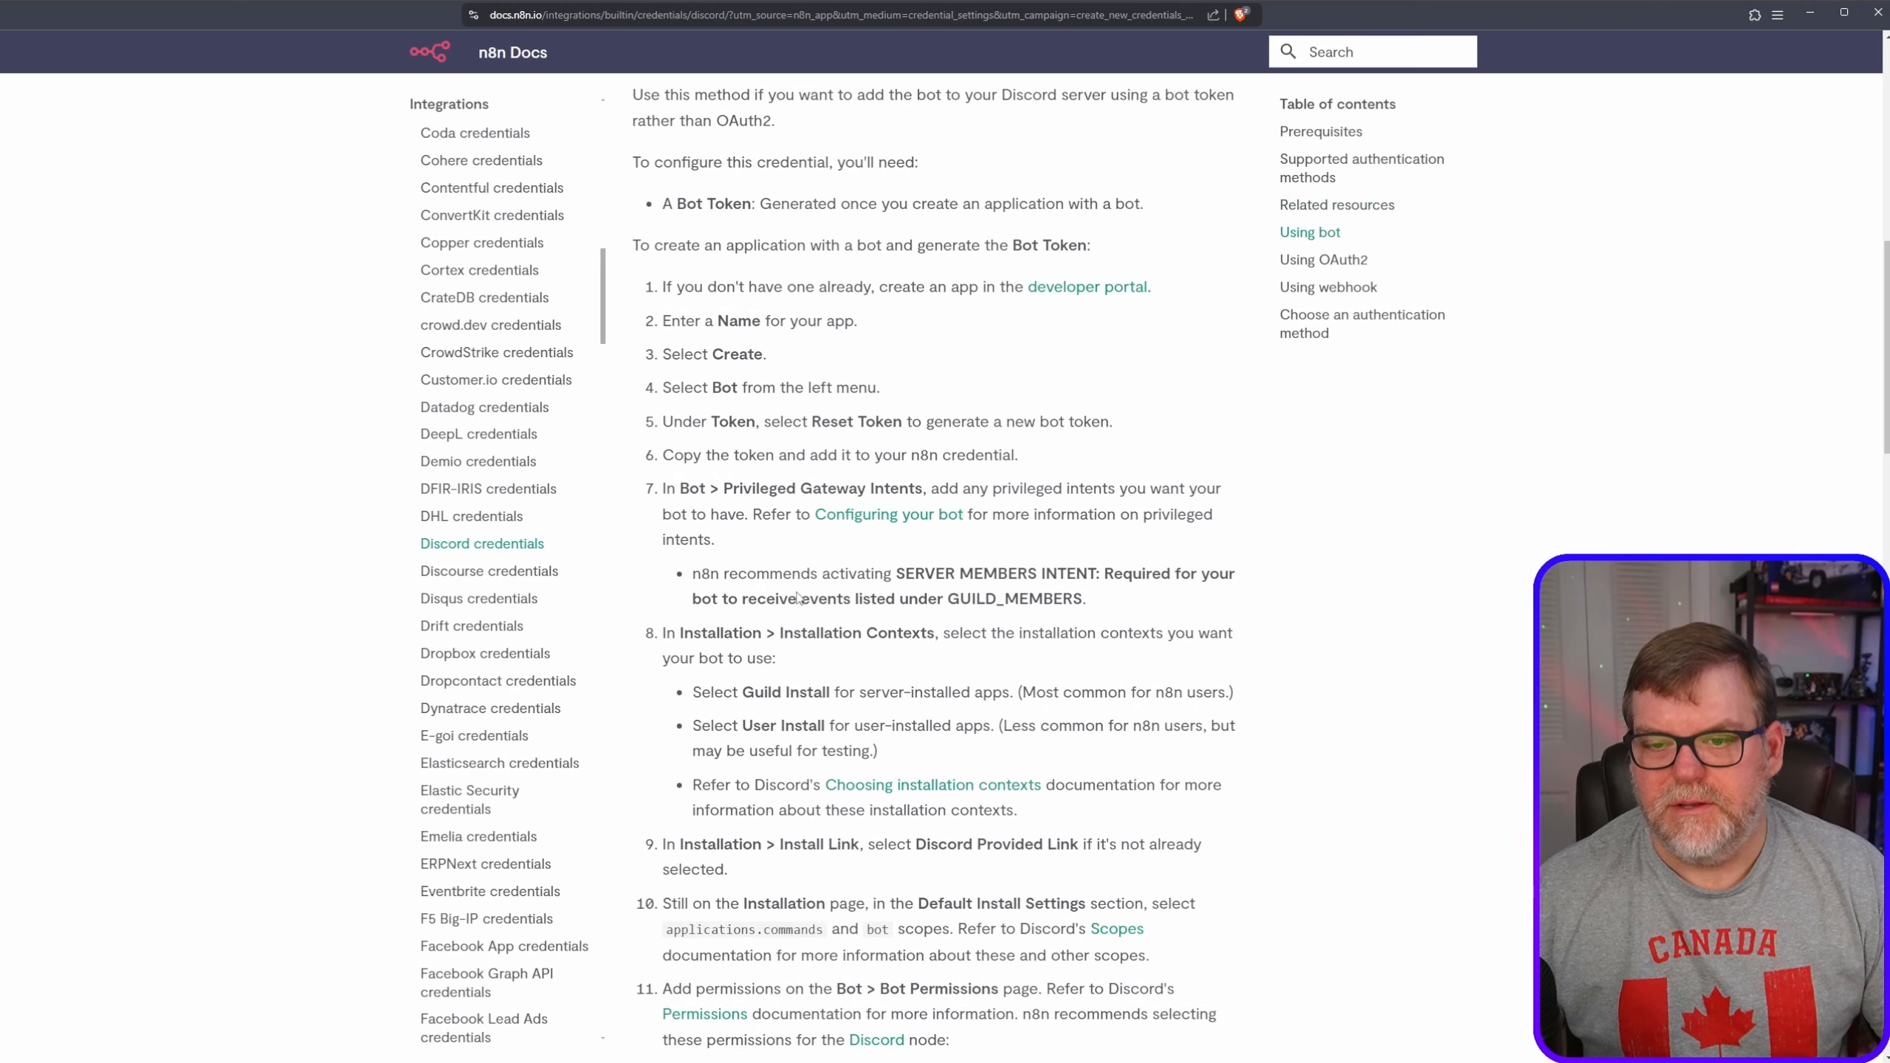
scroll(795, 595, "down", 6)
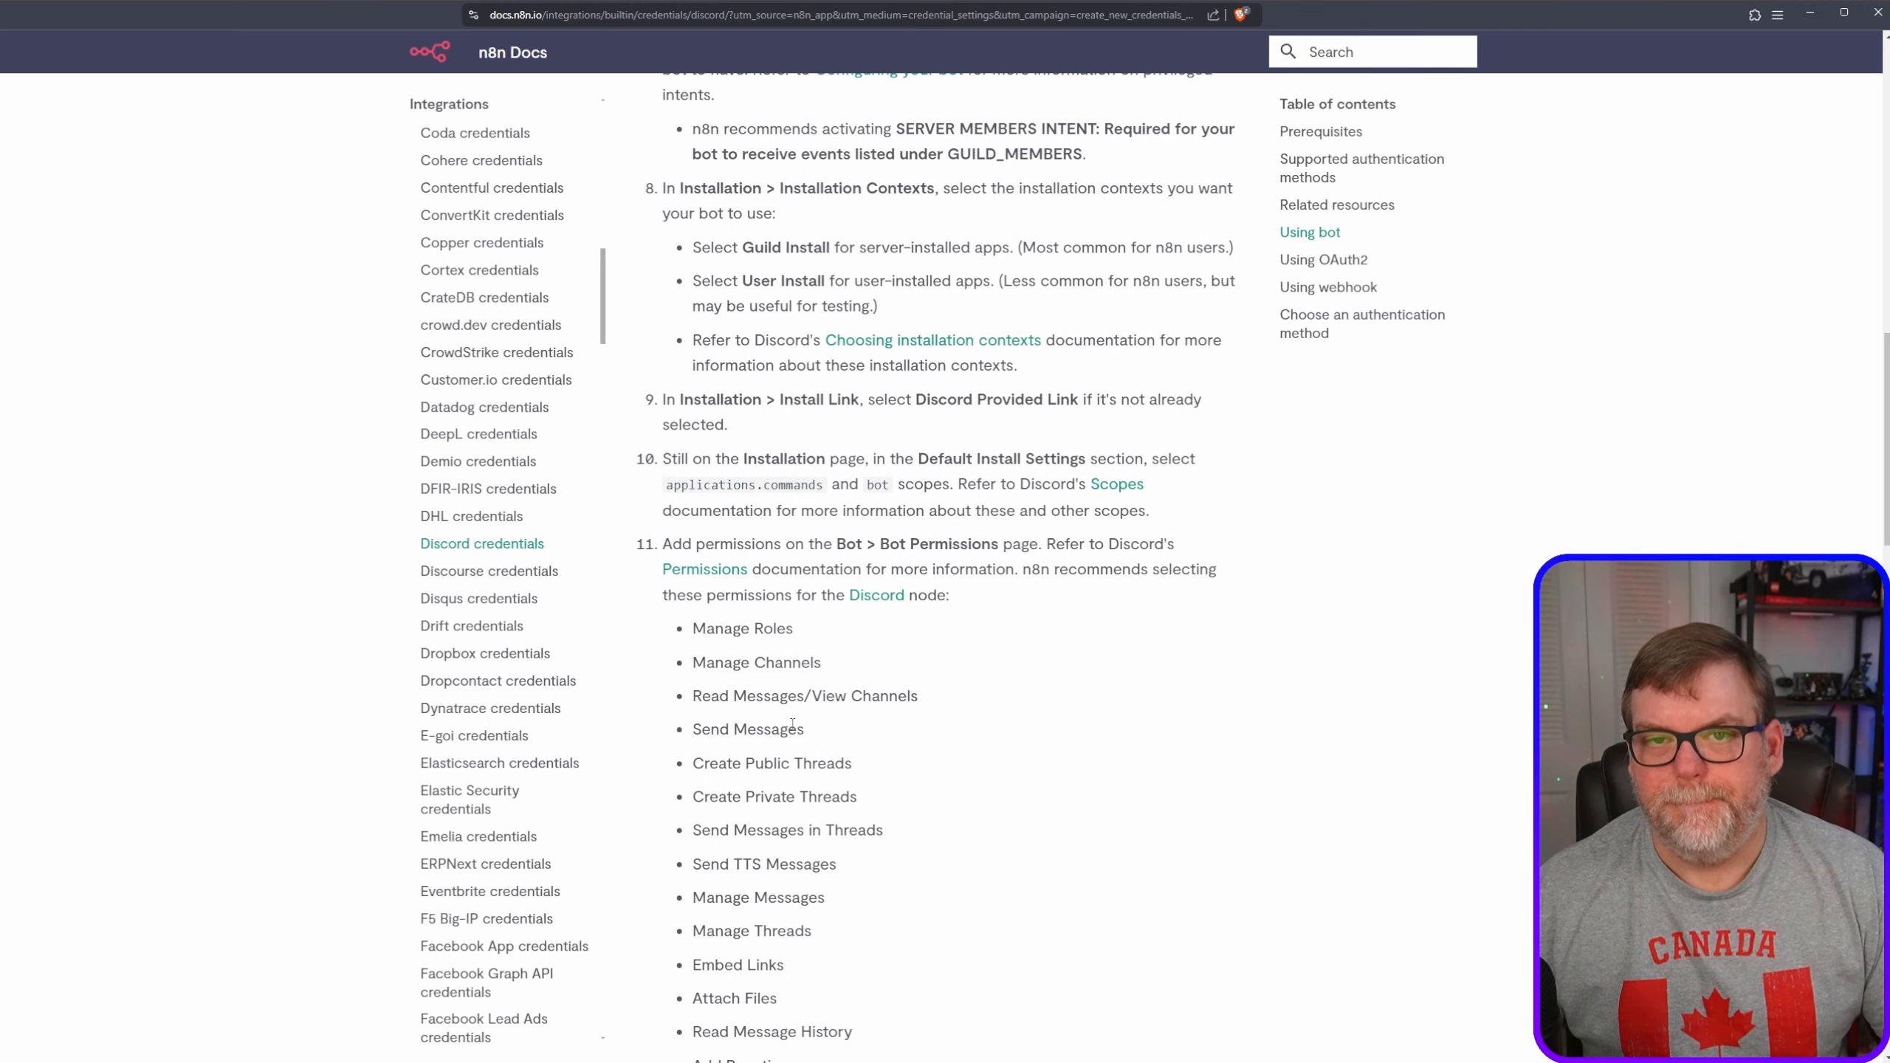
key("ctrl+w")
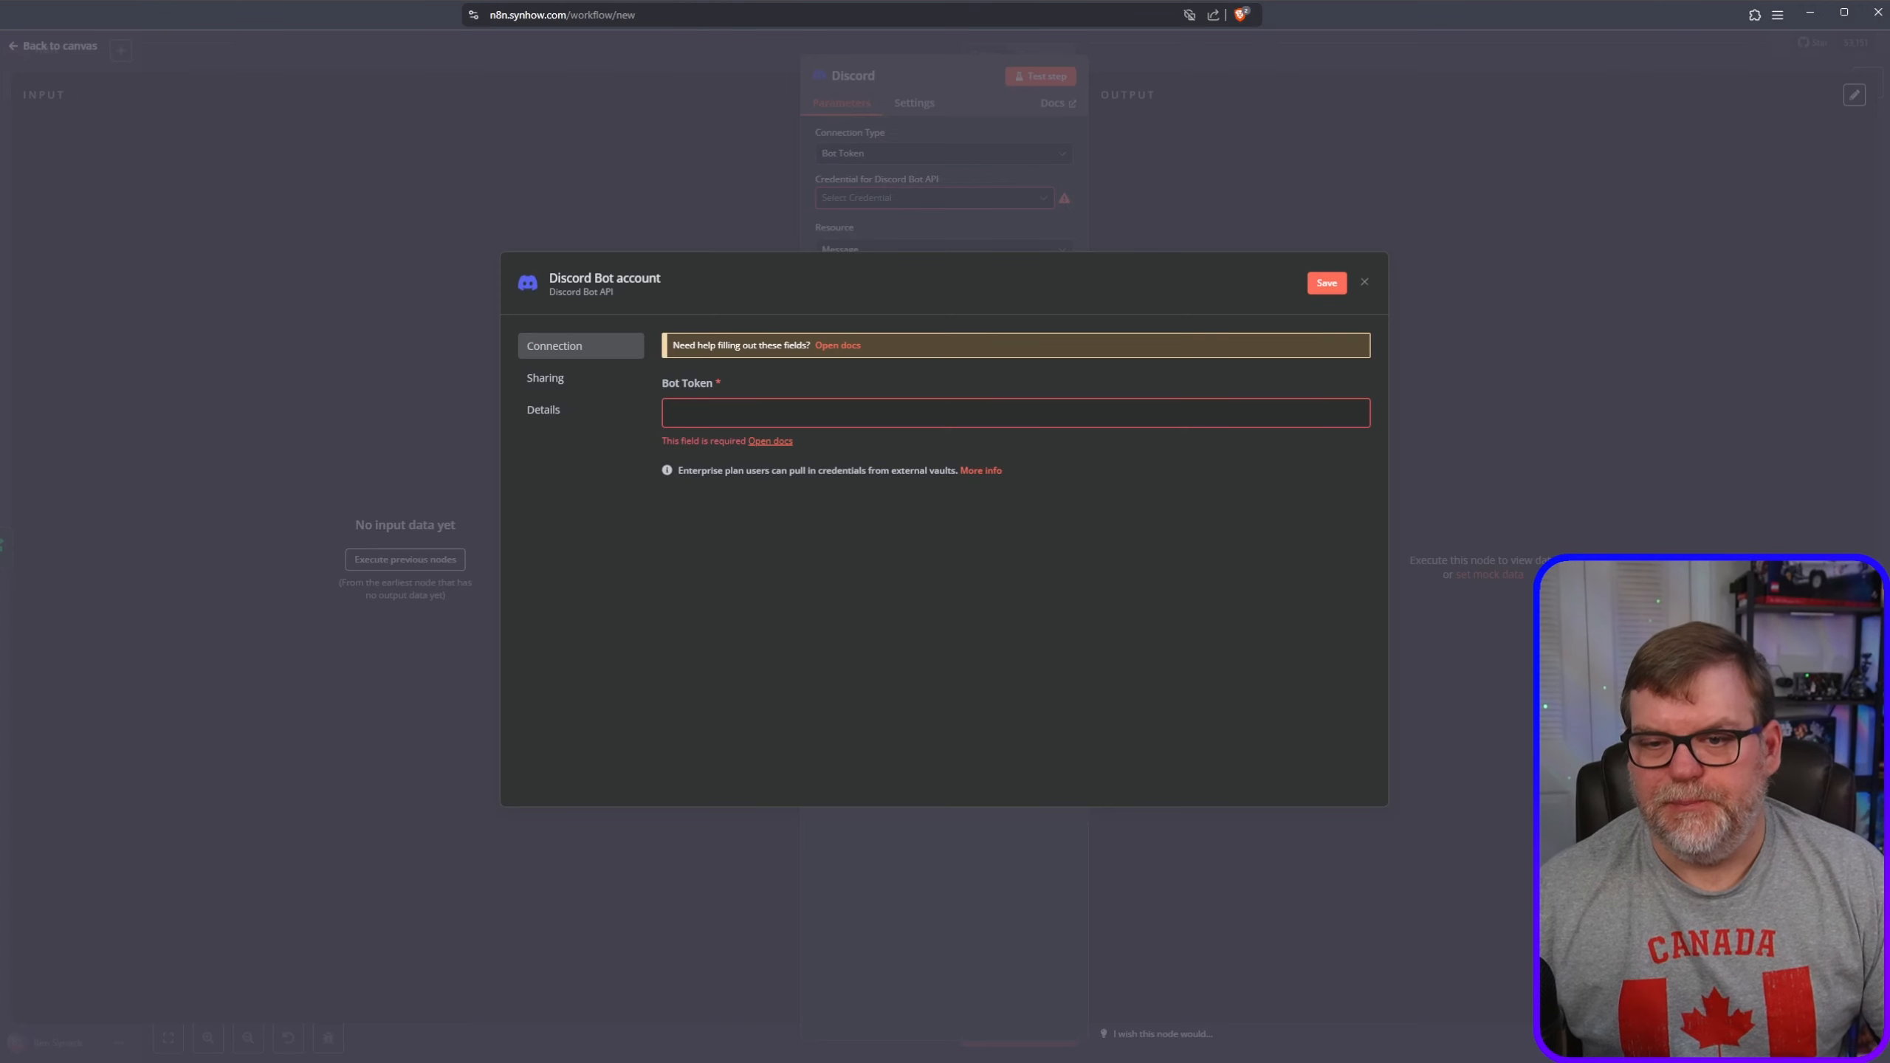
- Save the workflow with the Discord bot token left empty, and open the credentials list in the overview
left_click(1366, 283)
left_click(785, 50)
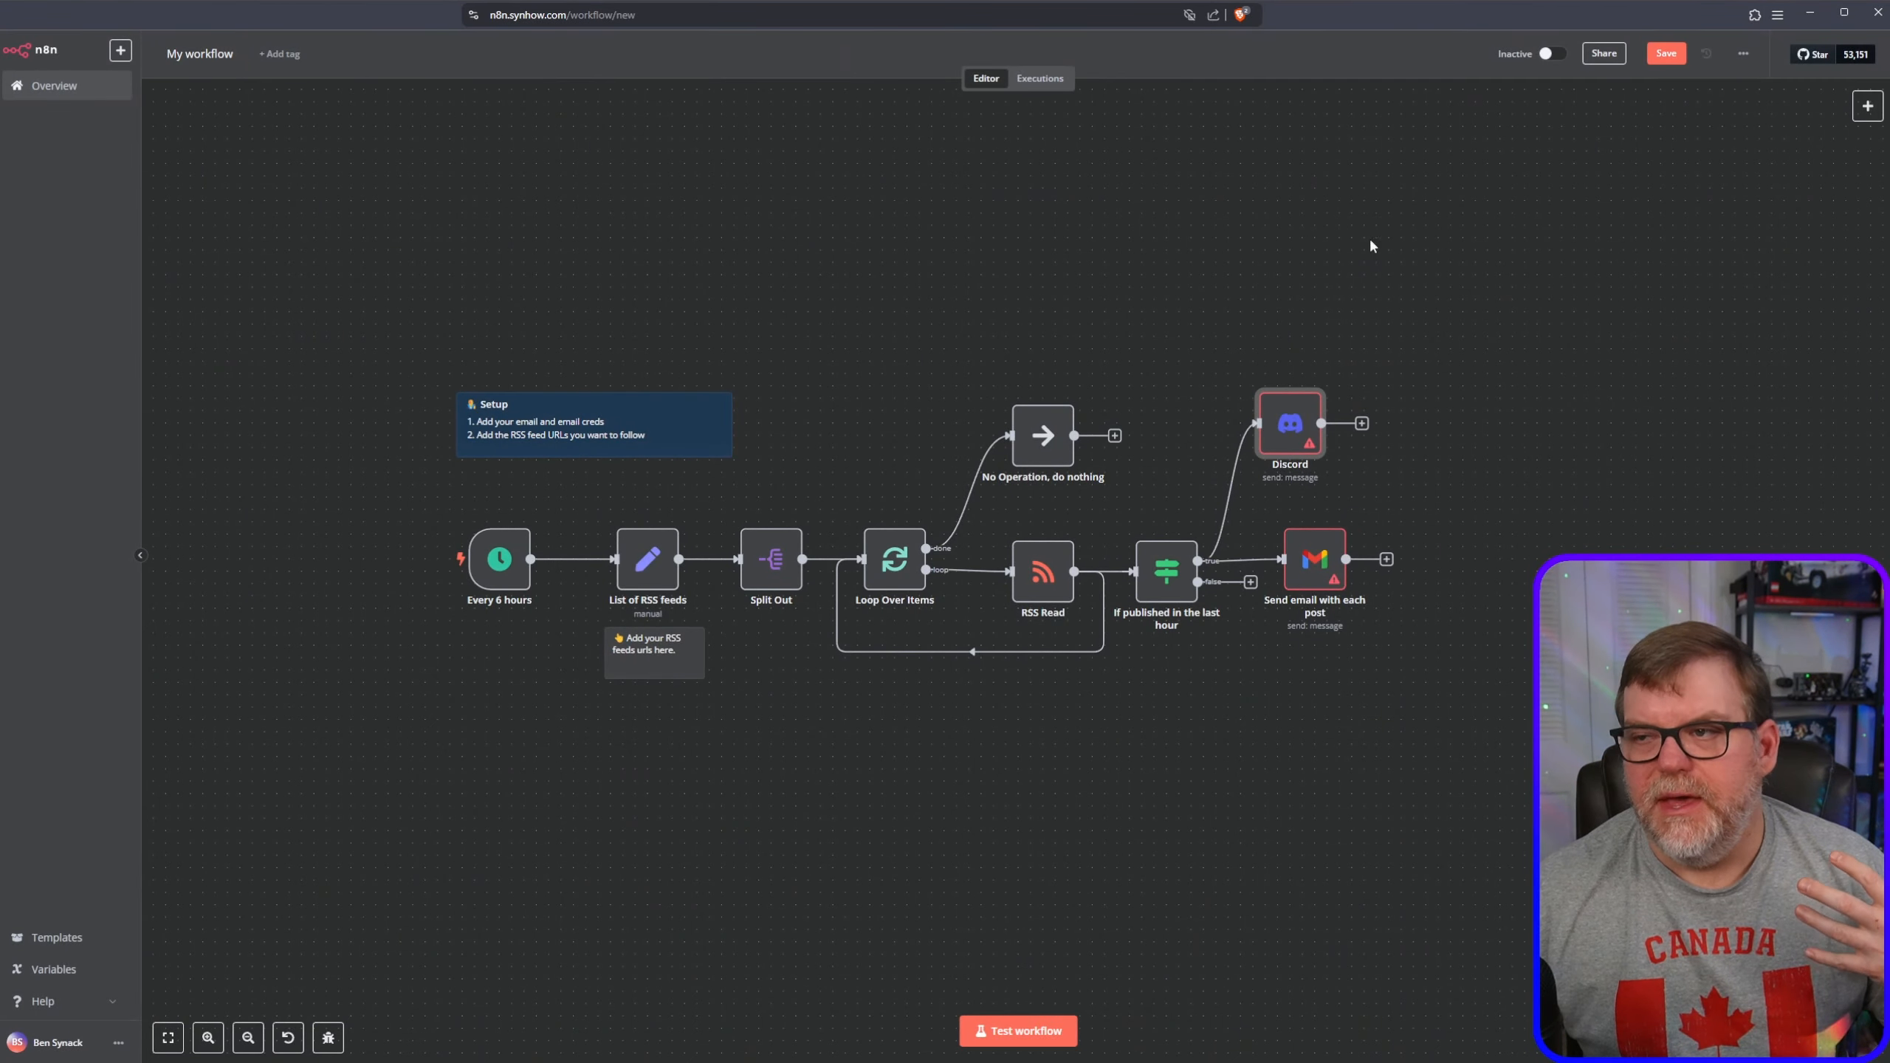
left_click(1668, 55)
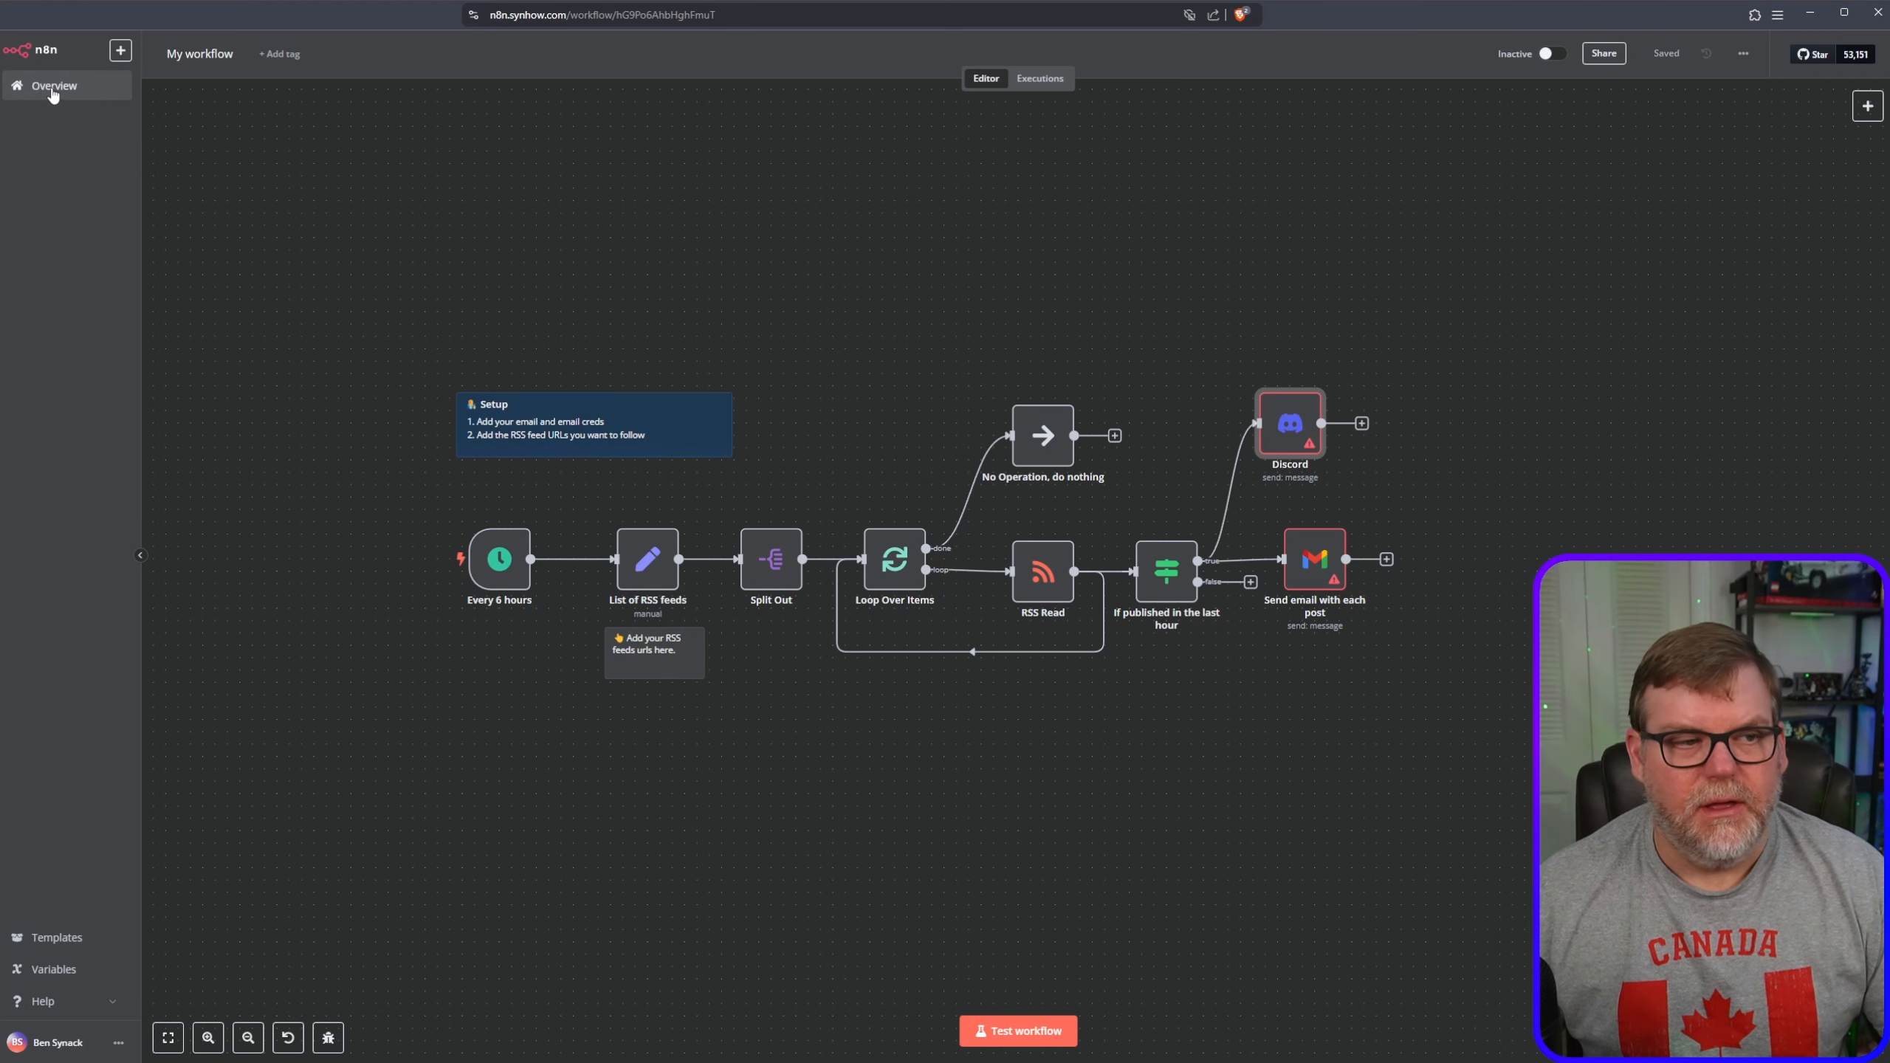
left_click(22, 90)
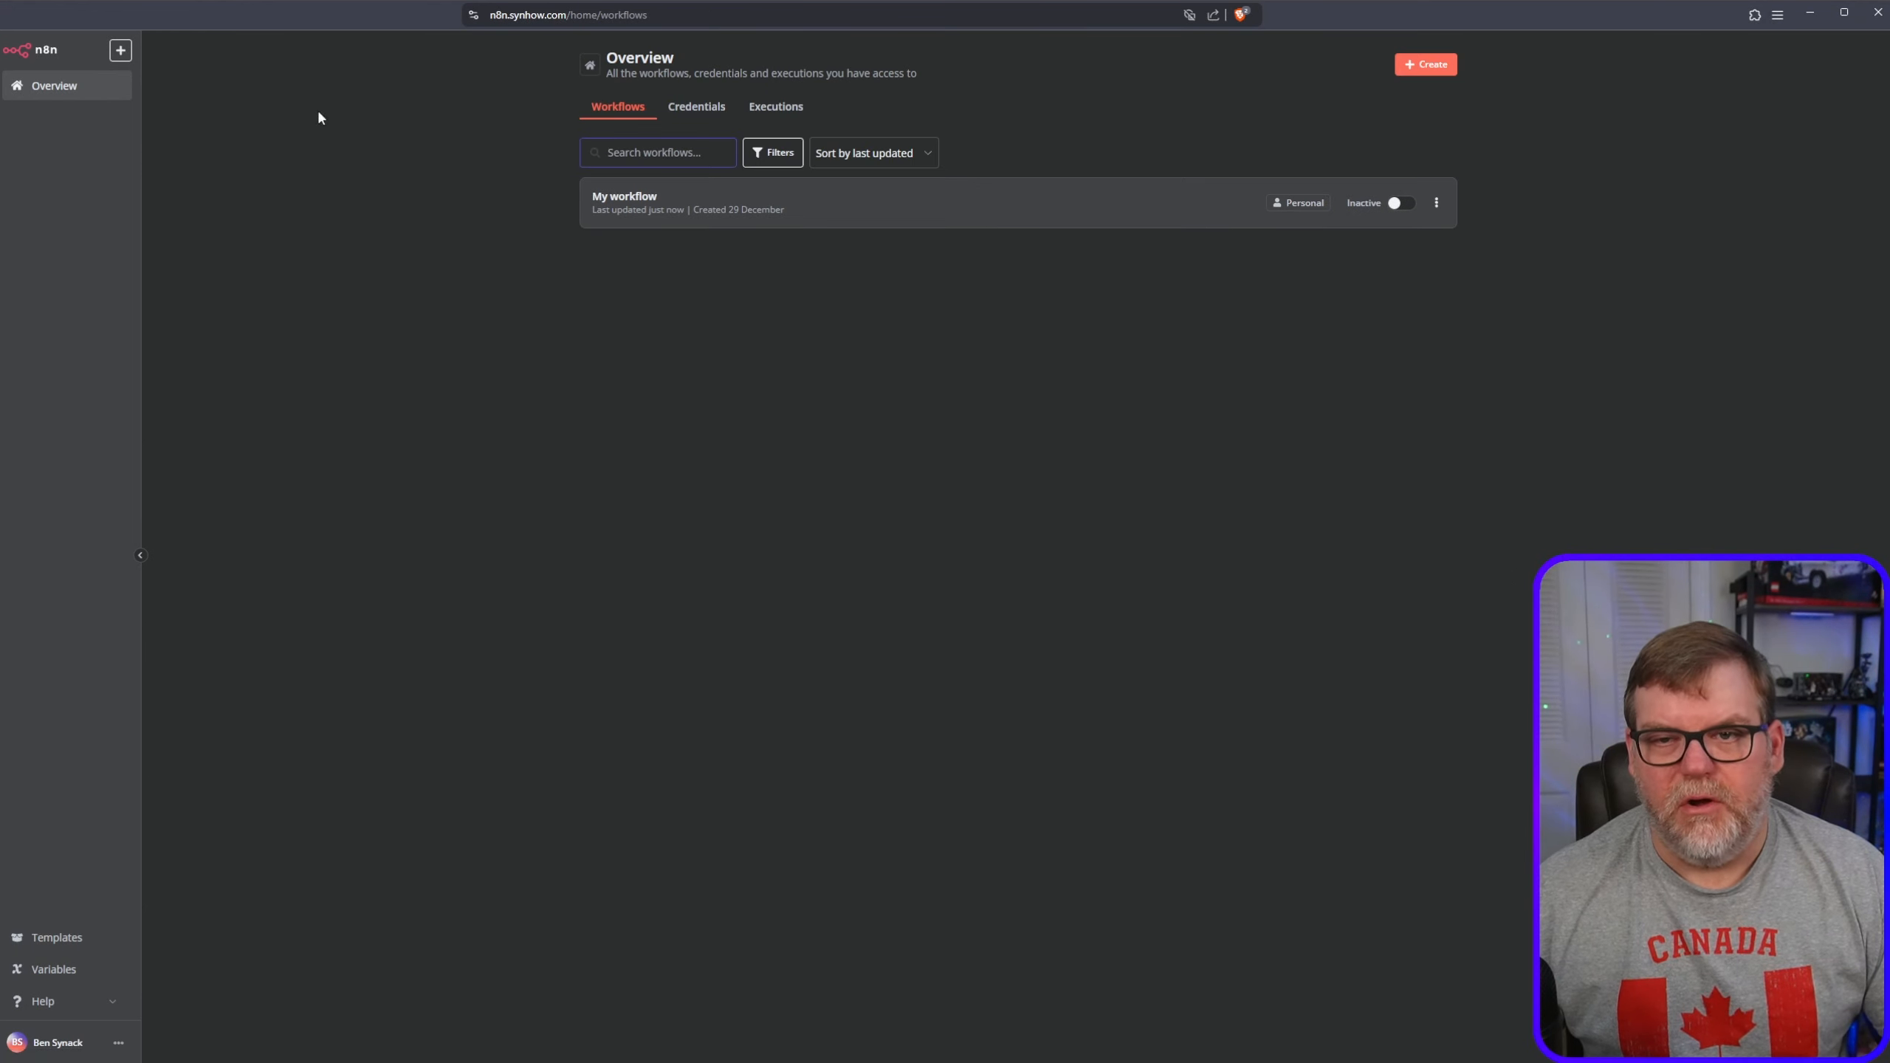
left_click(699, 111)
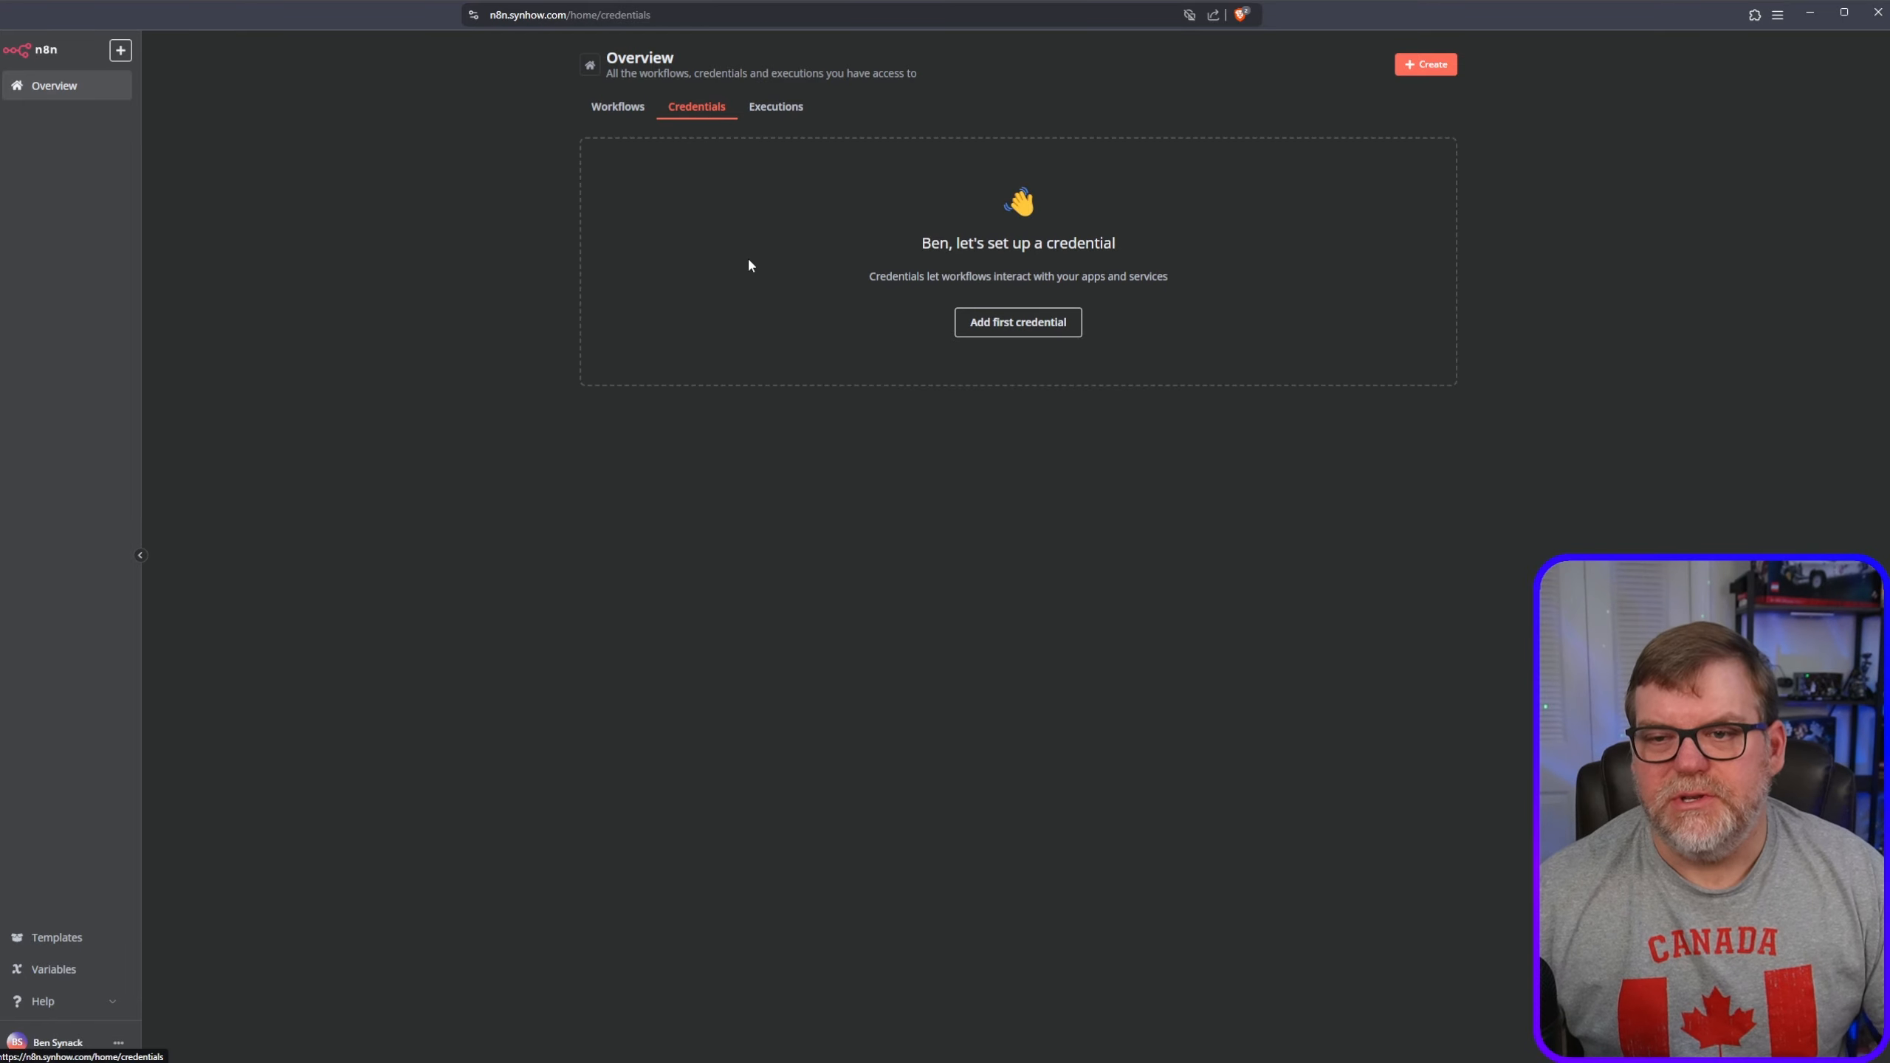
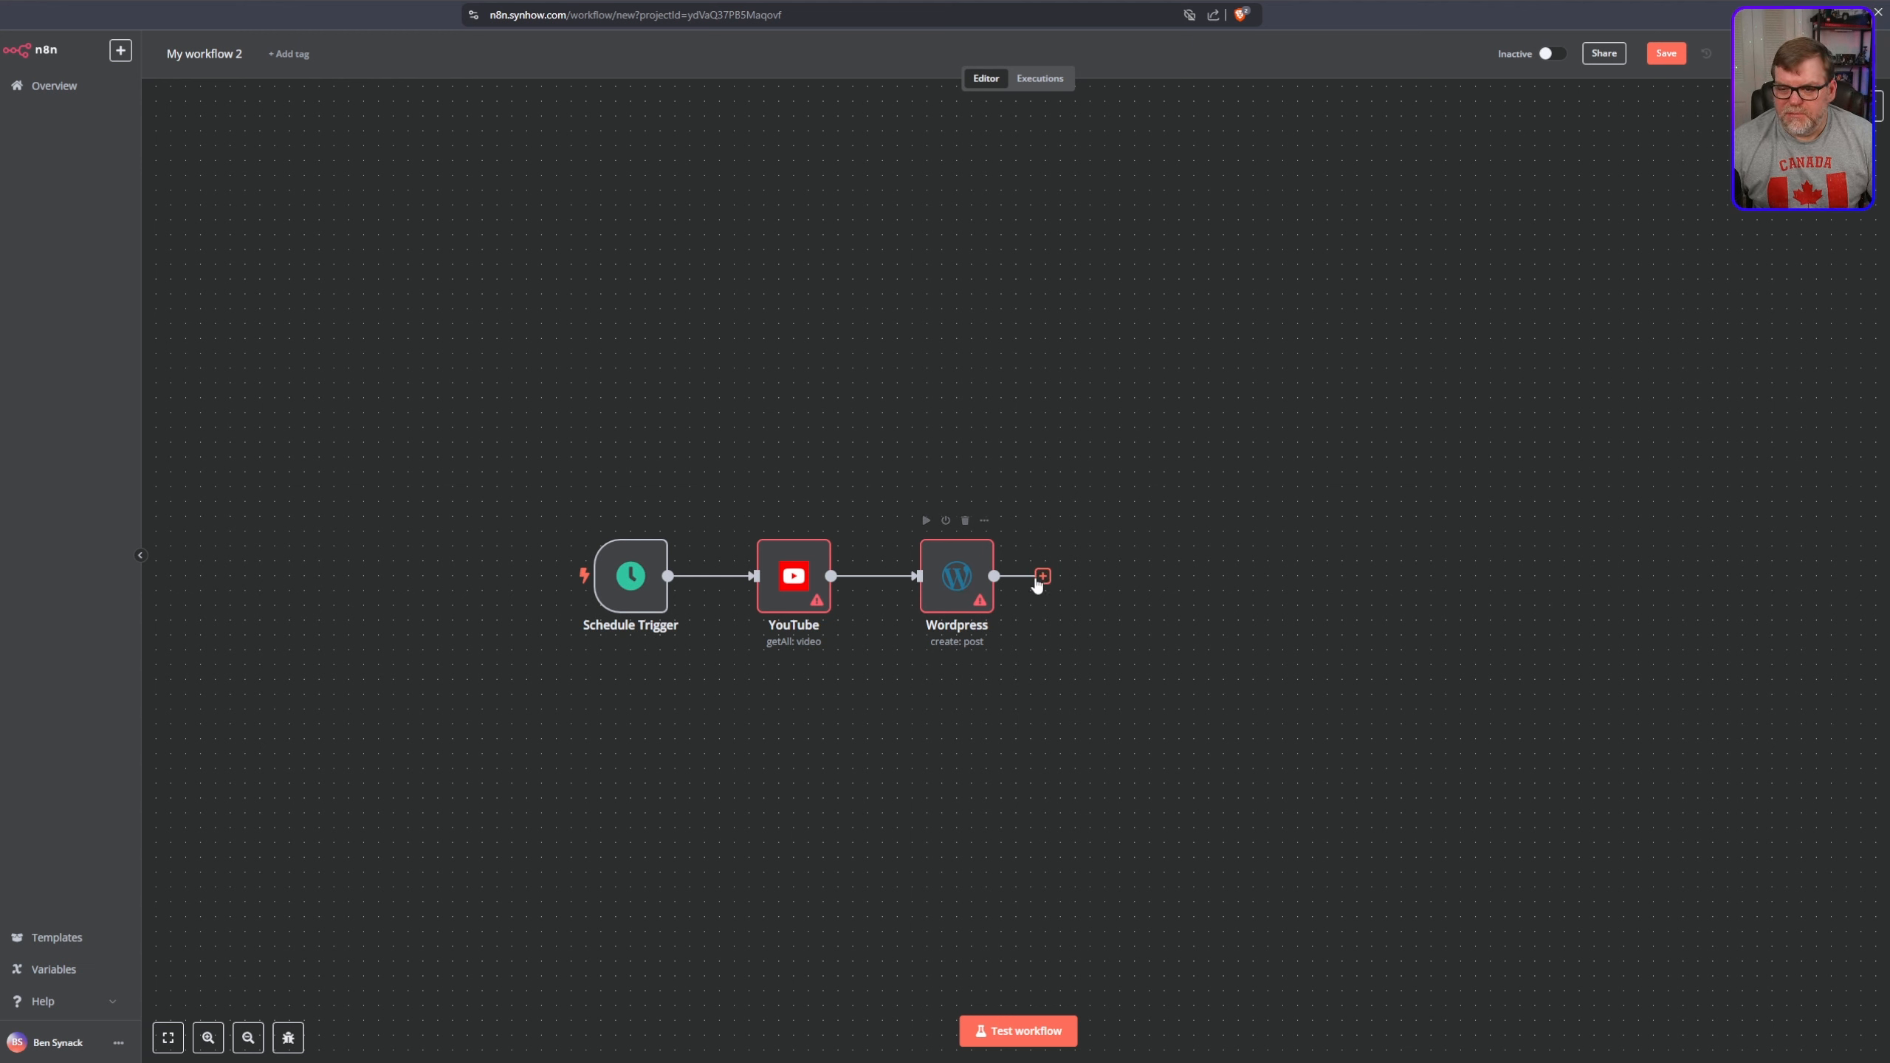
- Add an HTTP Request node connected to the output of the Wordpress node, placed above and beyond it
left_click_drag(1041, 580, 1097, 333)
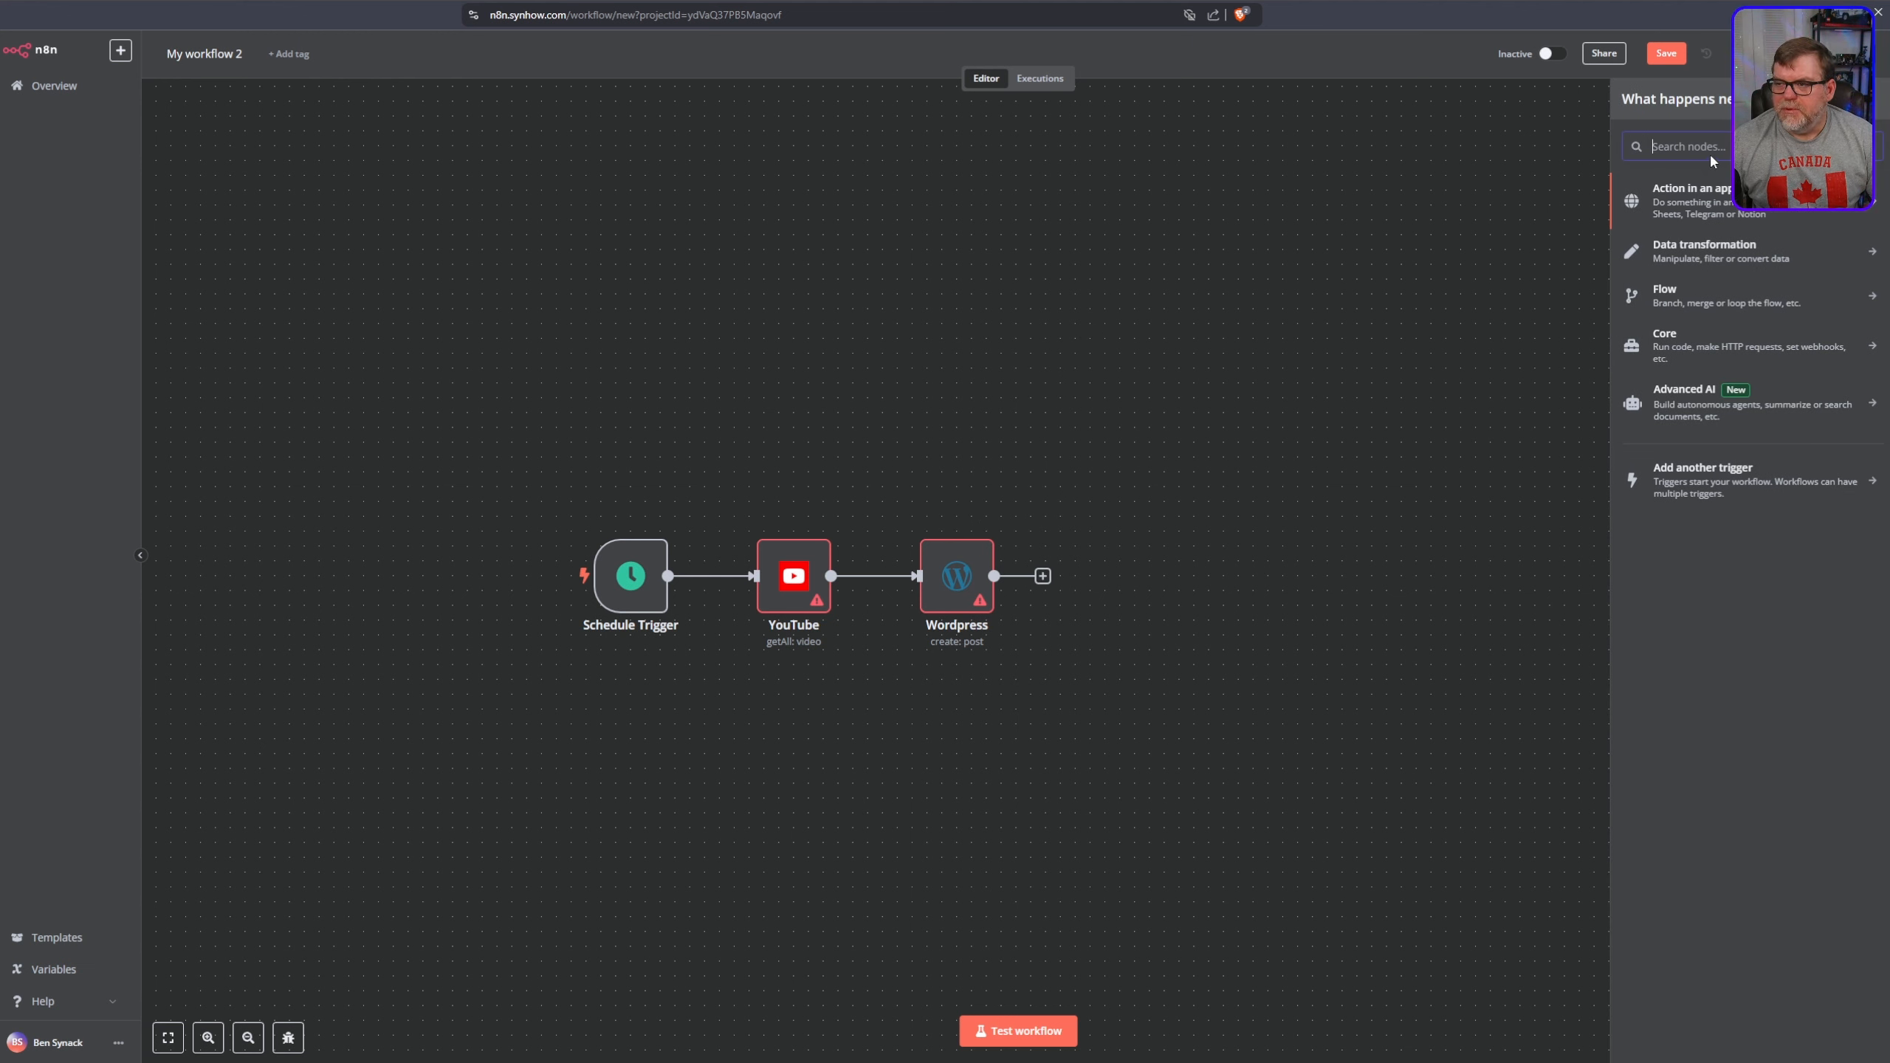
left_click(1691, 201)
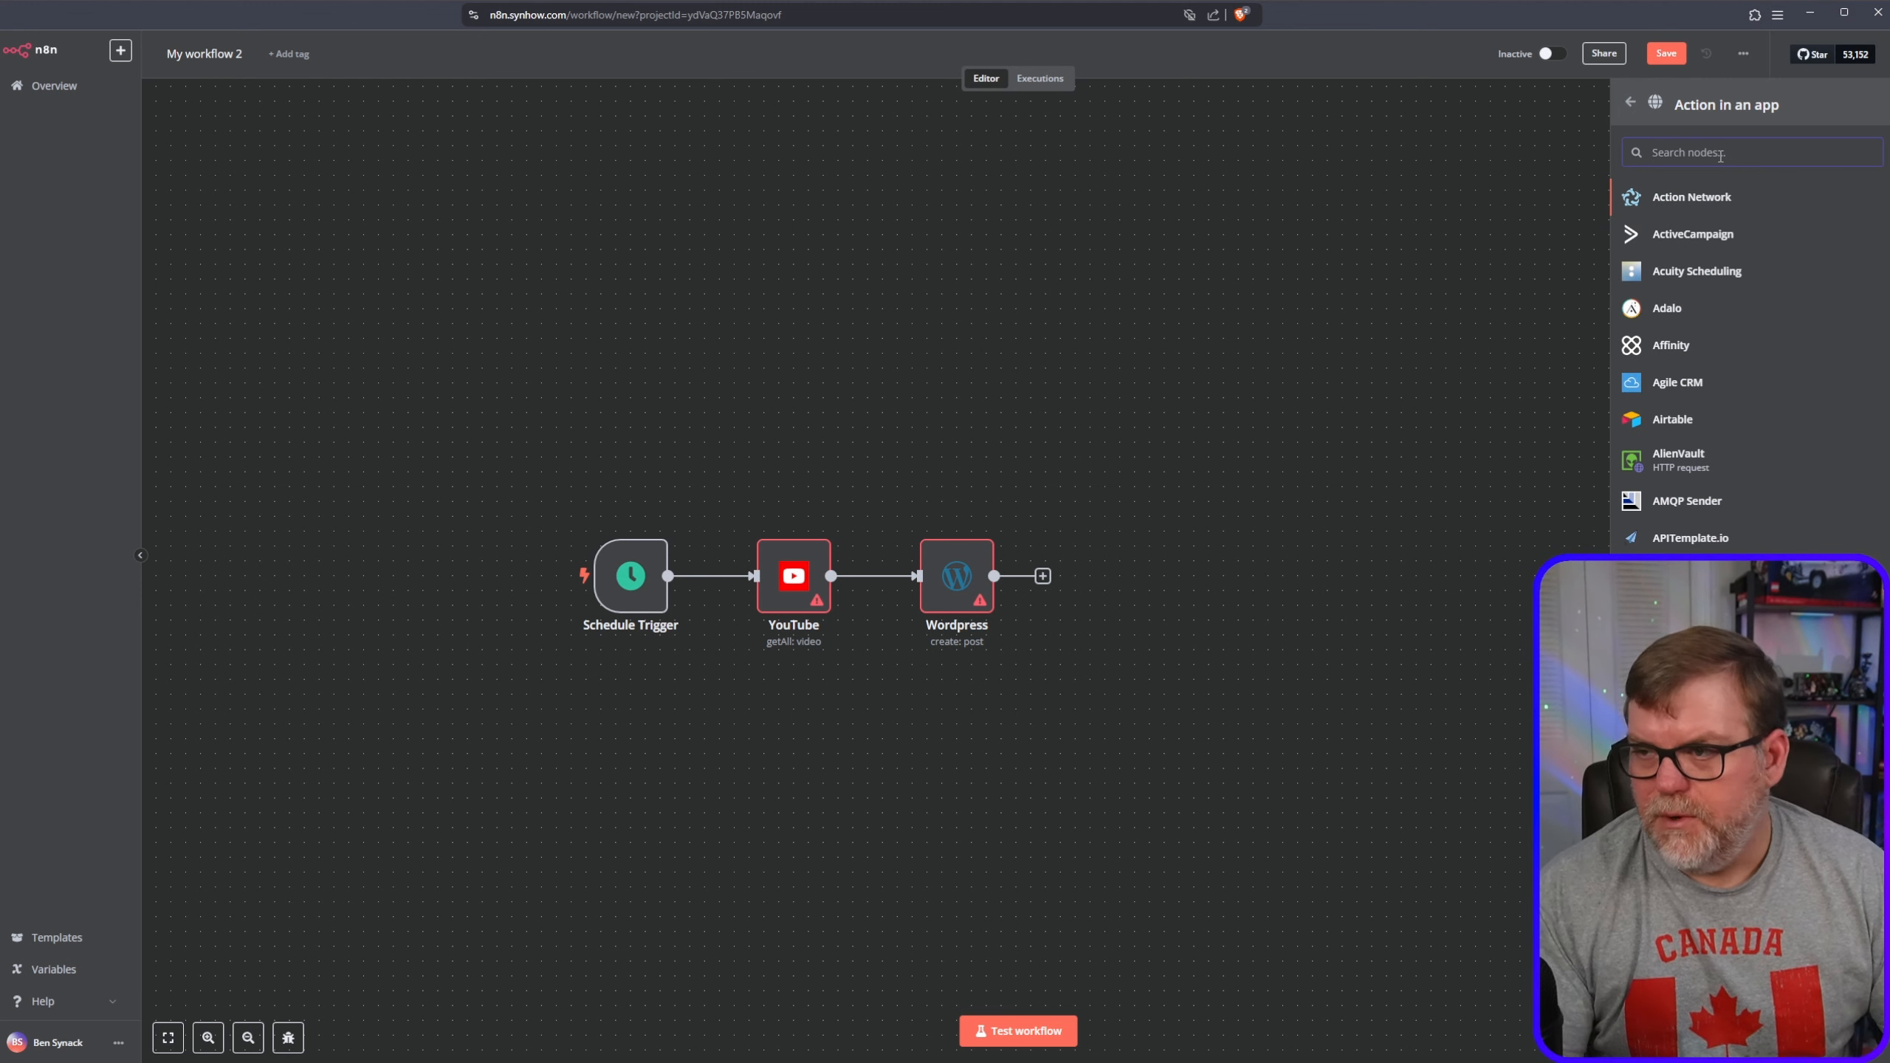
type("http")
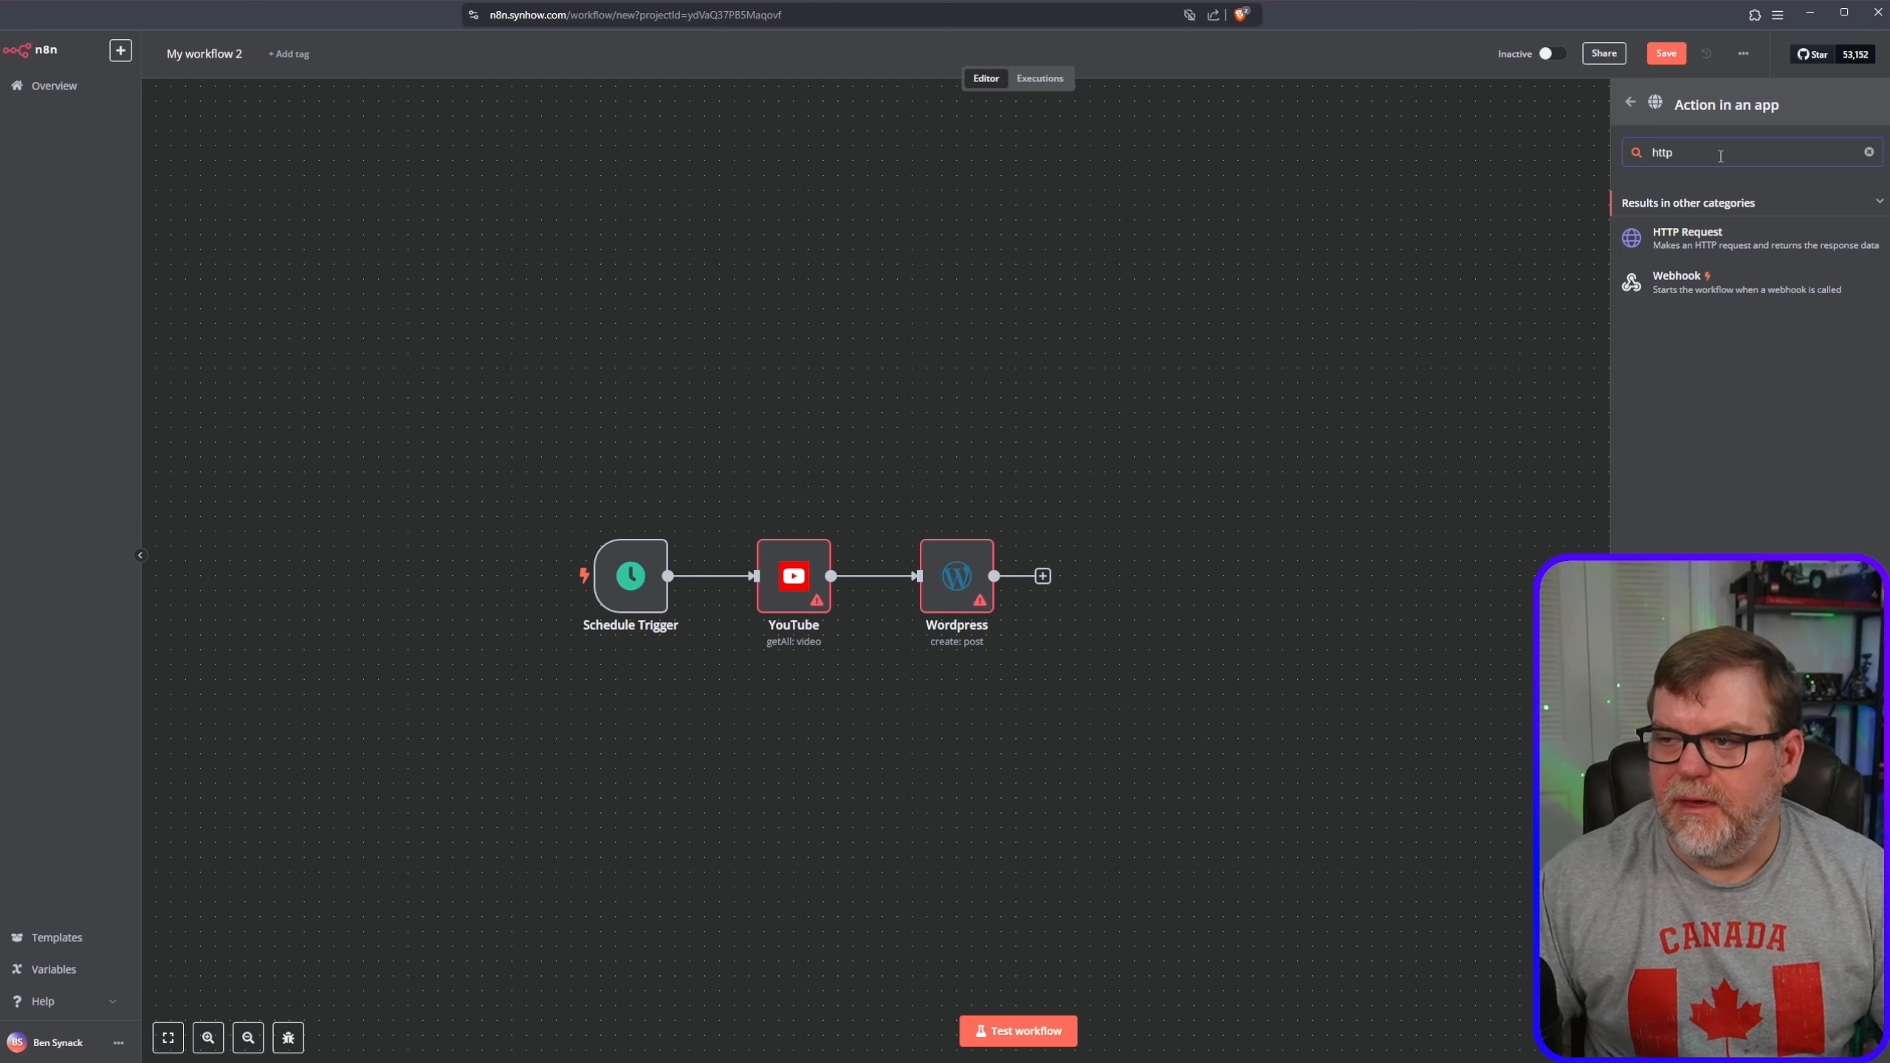
left_click(1667, 246)
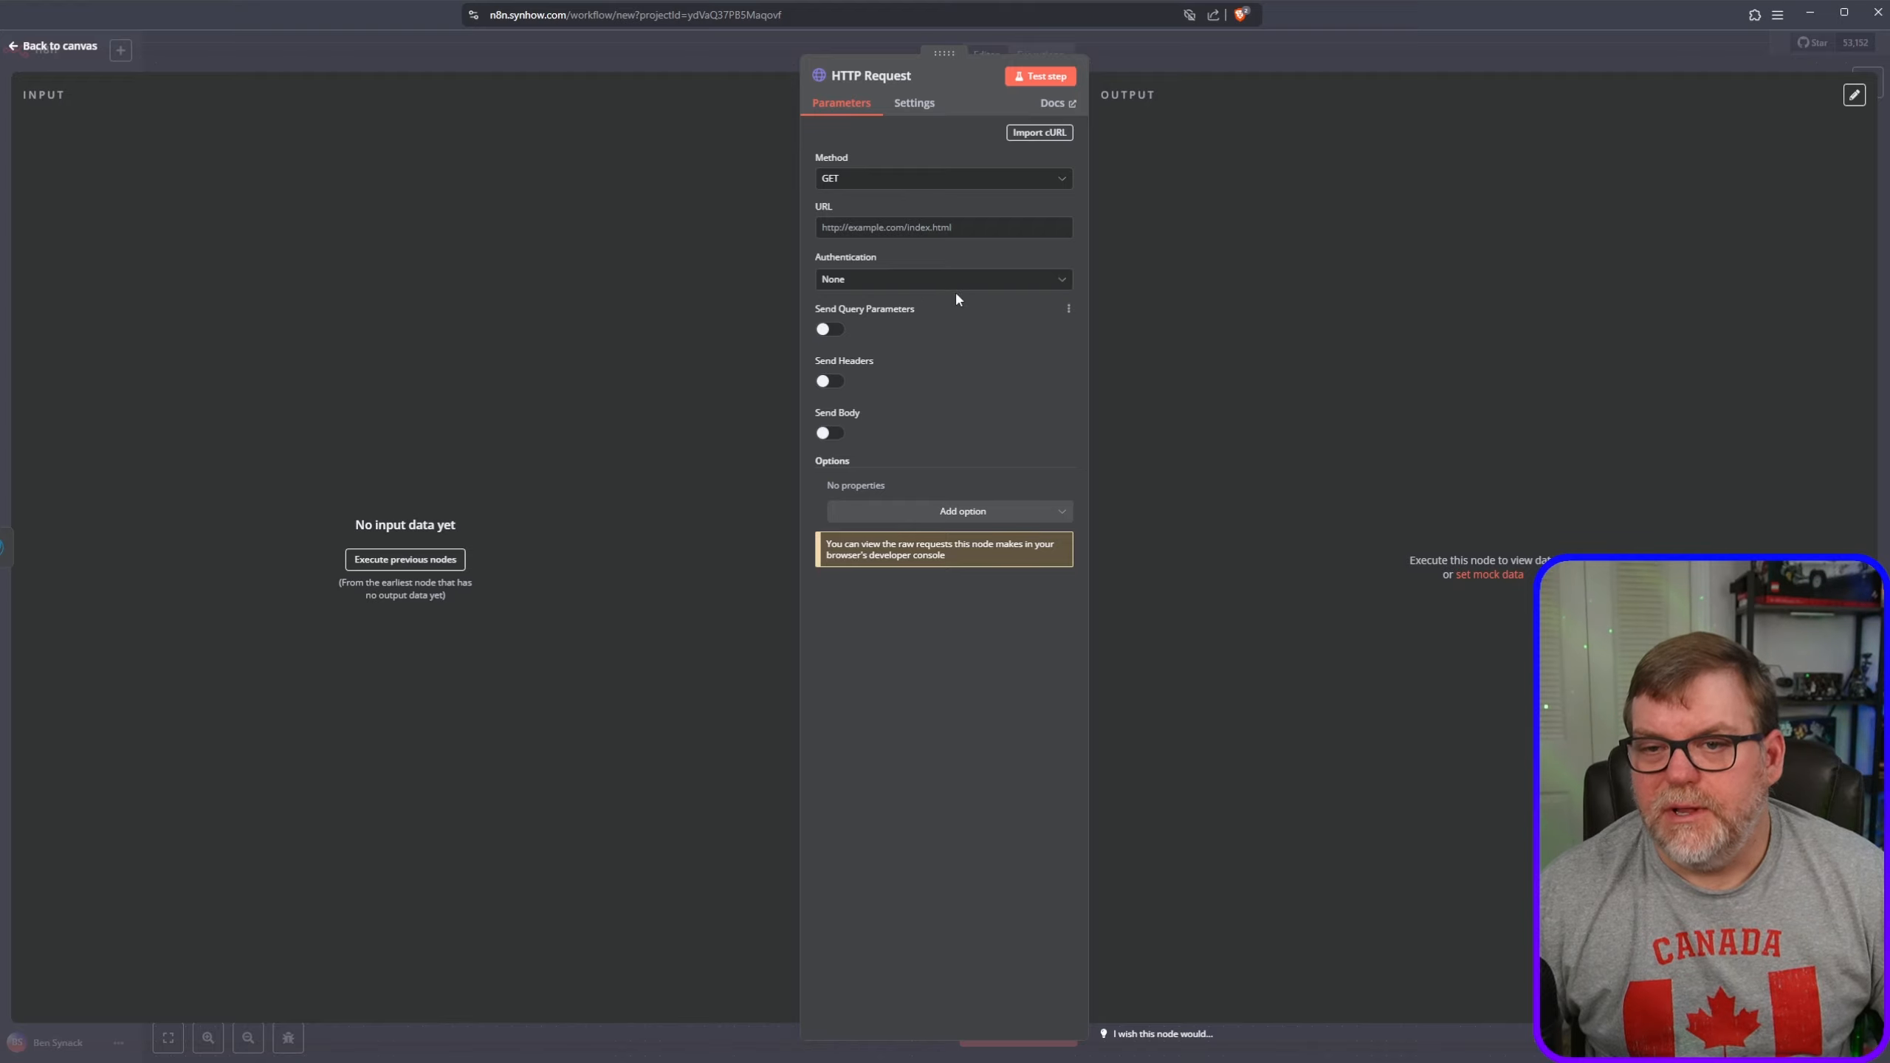
- Turn on Send Headers and Send Body in the HTTP Request node, keeping the GET method, and return to the canvas
left_click(867, 180)
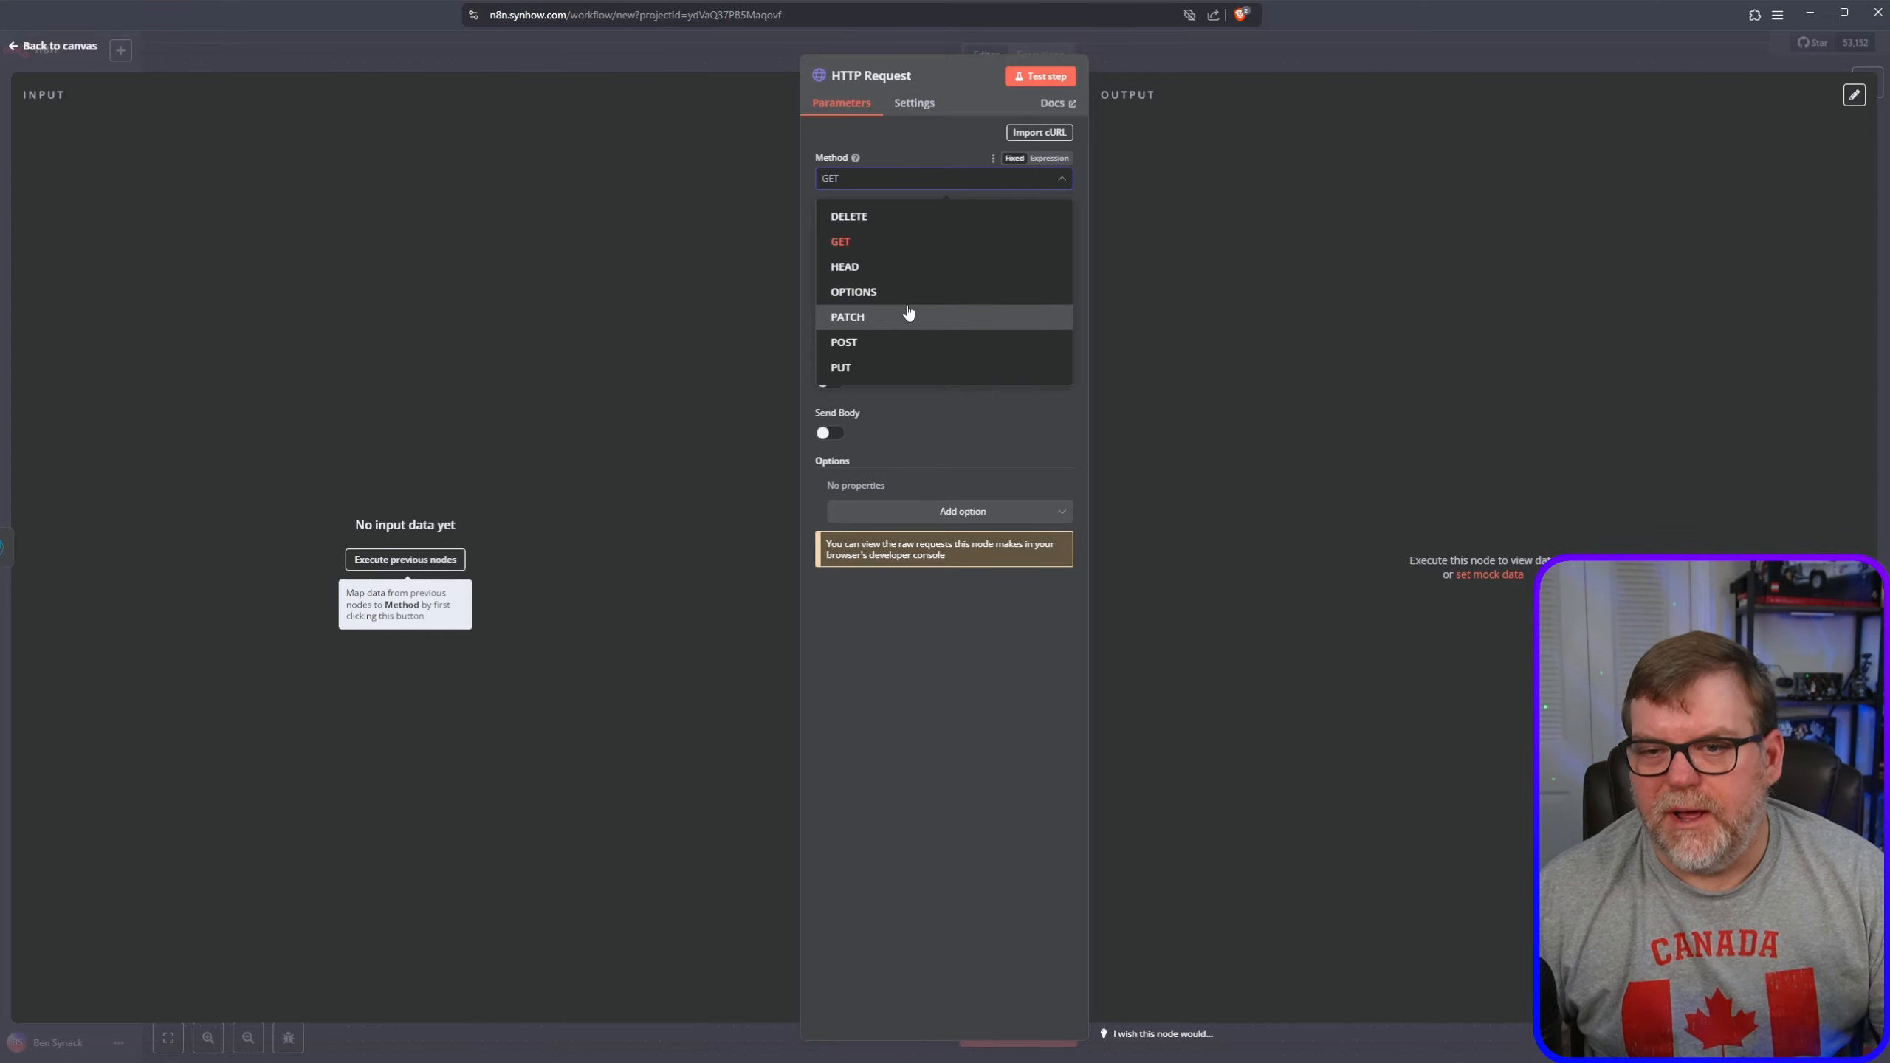
left_click(897, 138)
left_click(874, 229)
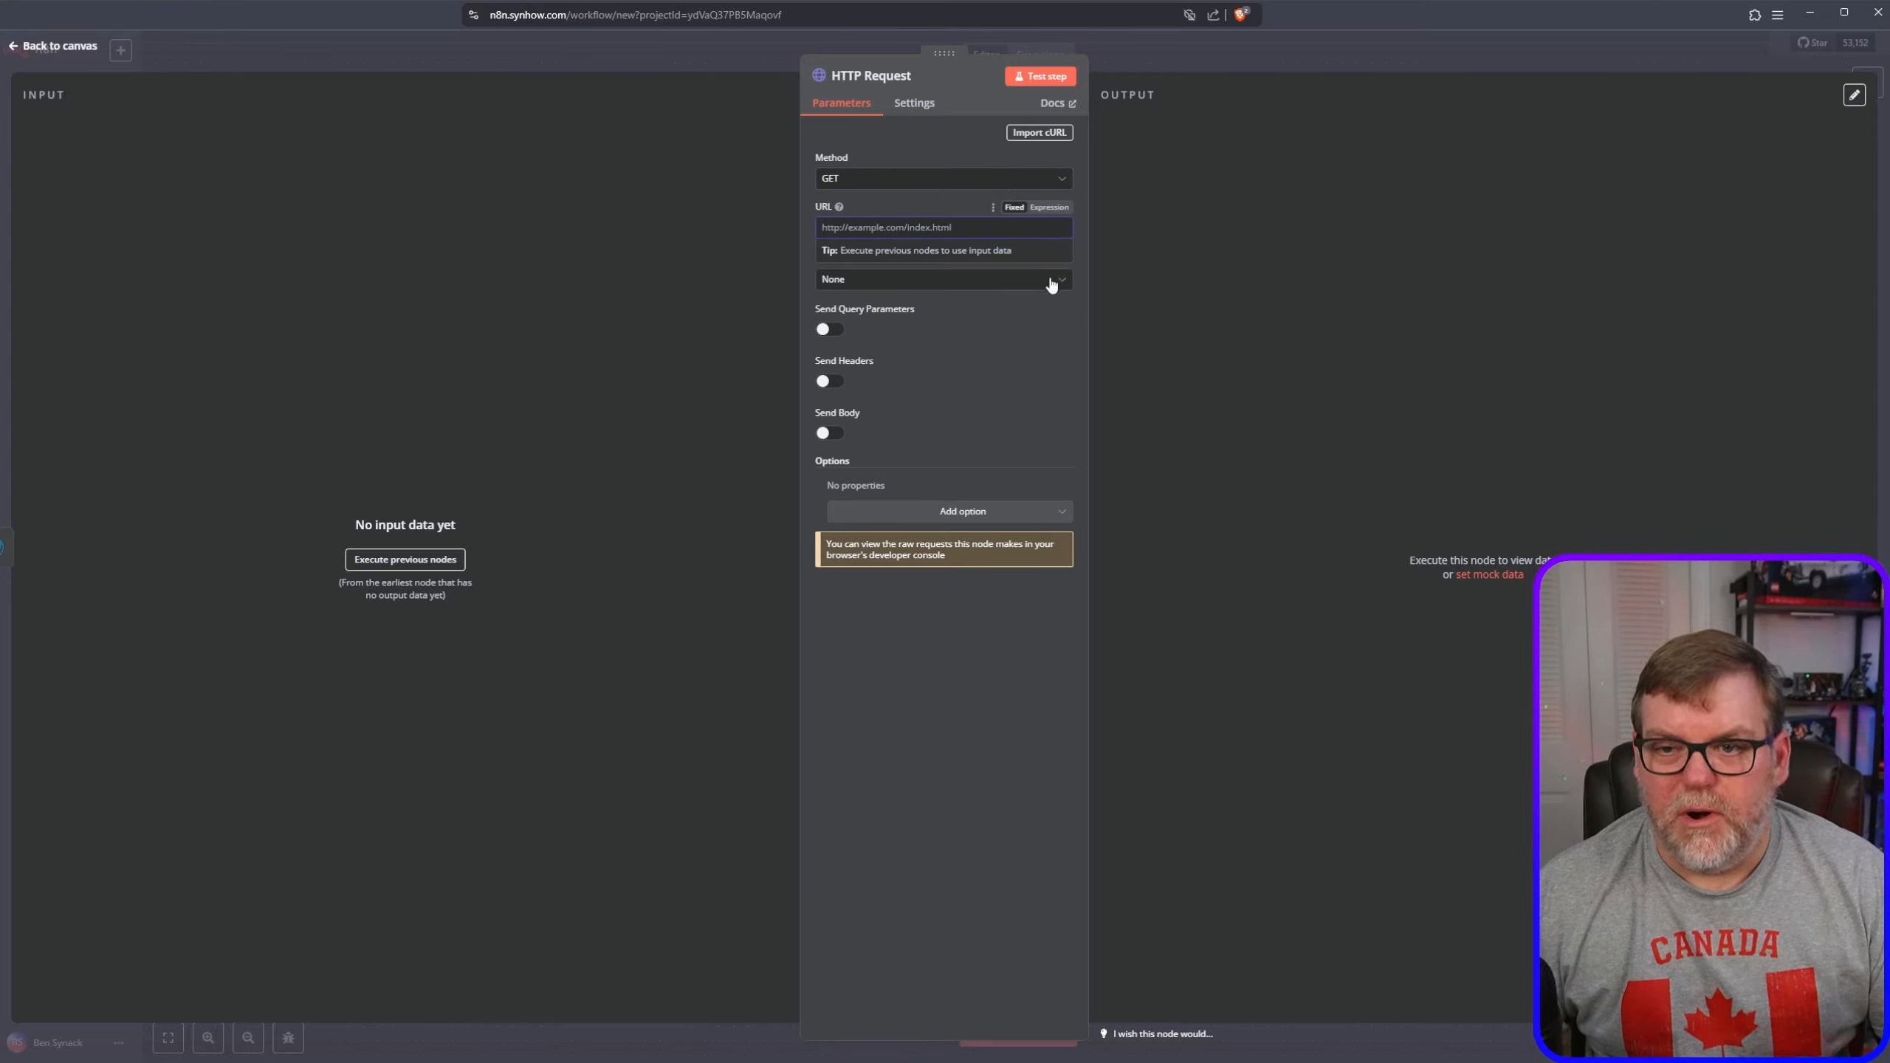
left_click(825, 381)
left_click(825, 633)
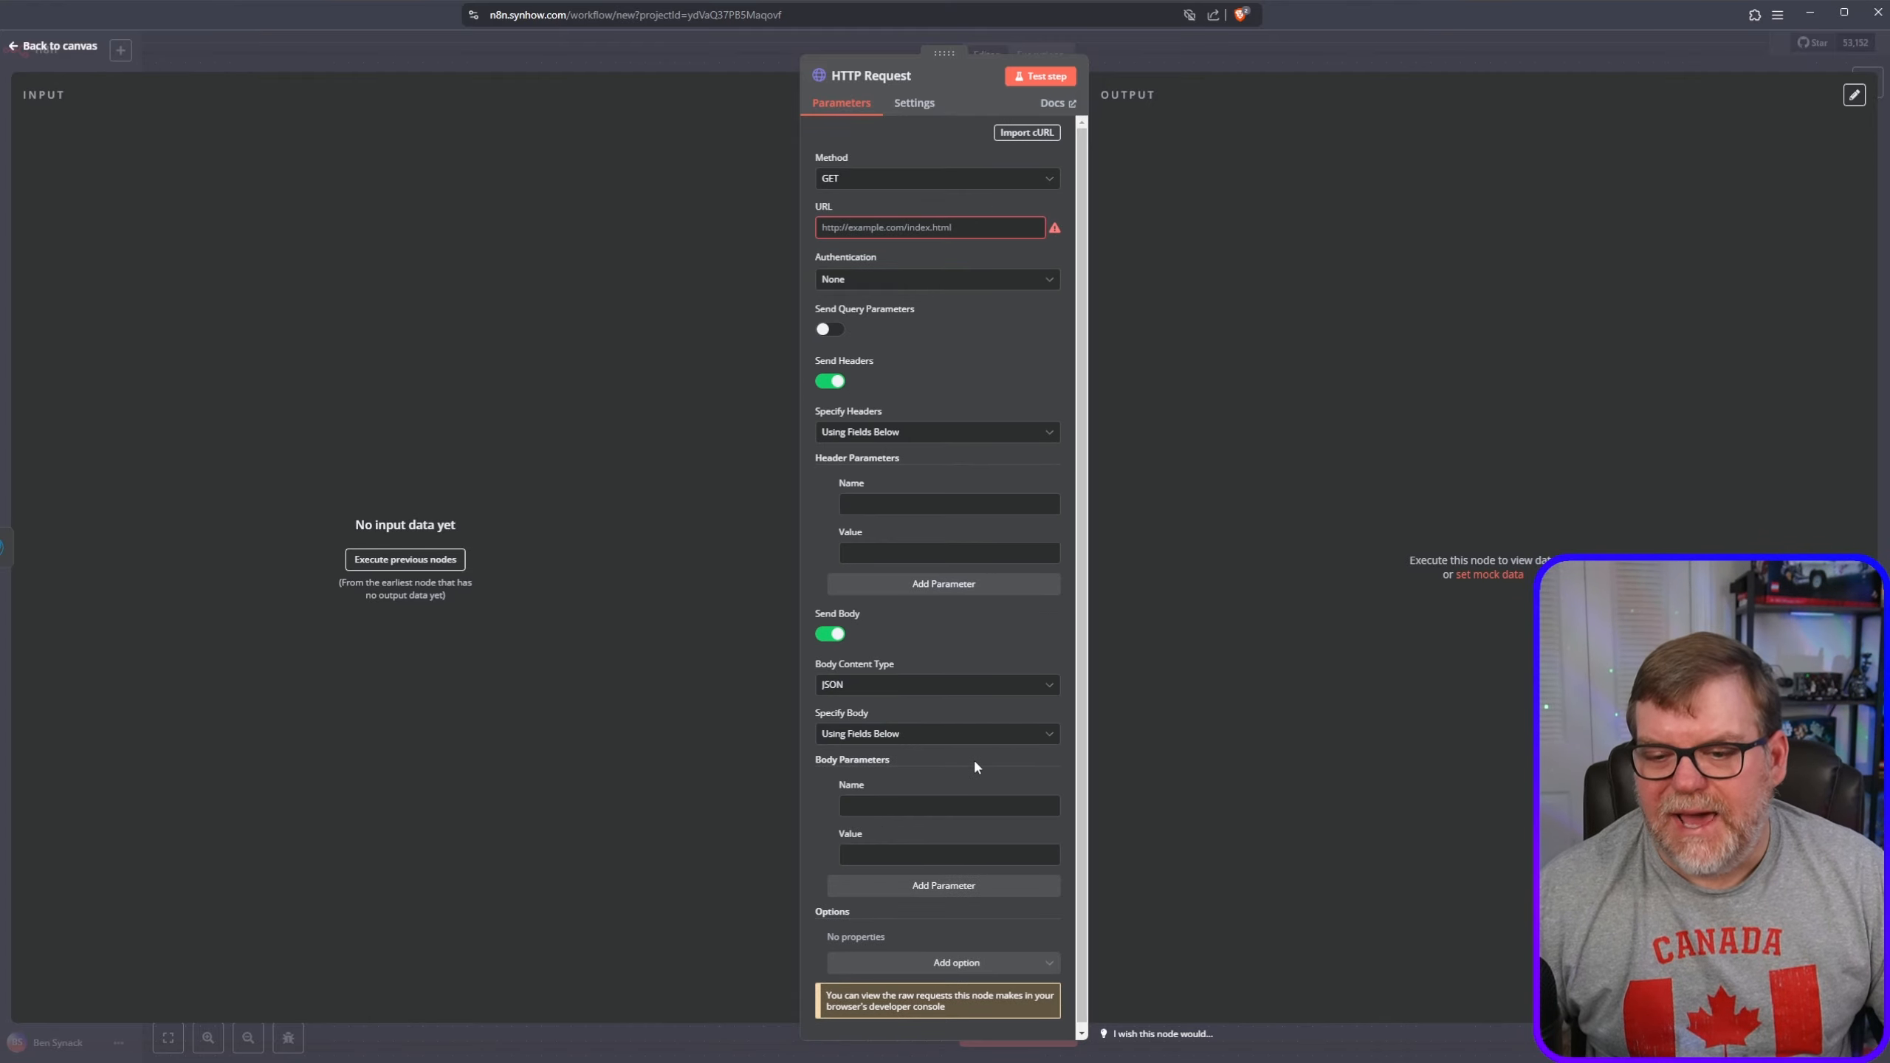
mouse_move(932, 792)
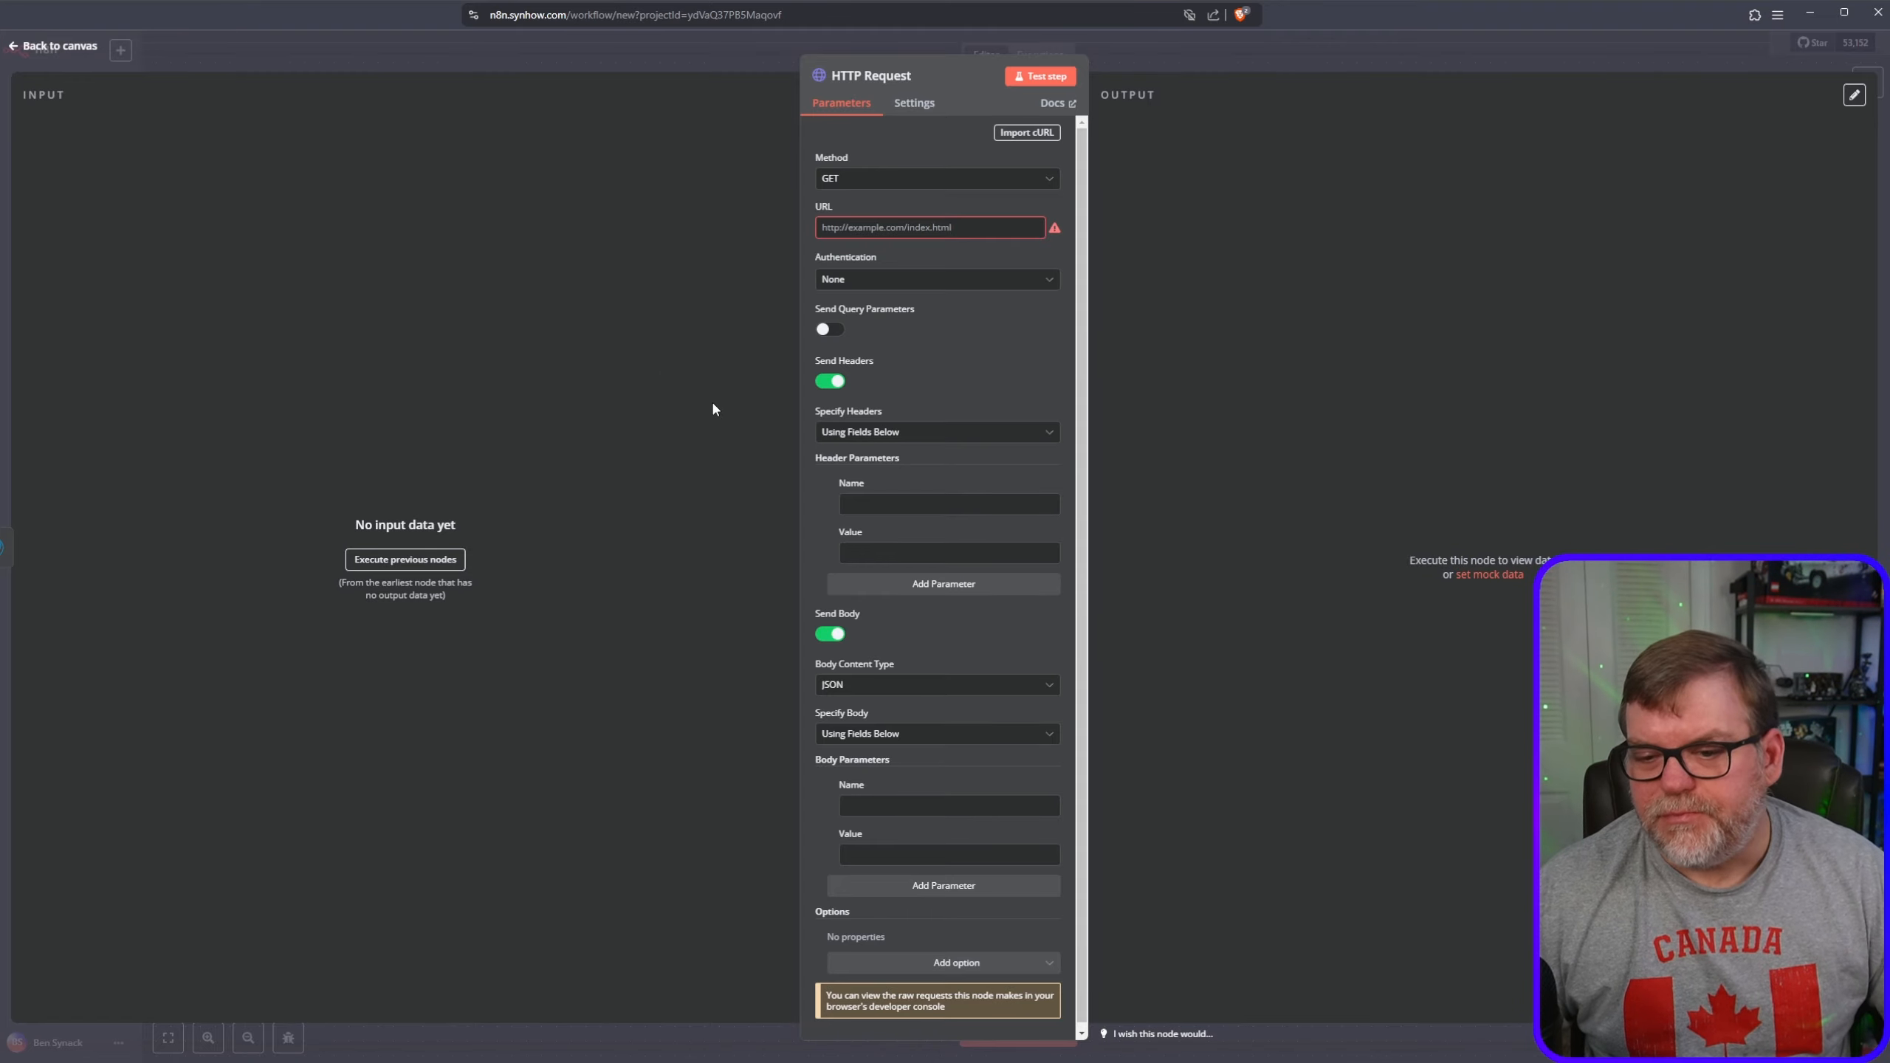
left_click(408, 60)
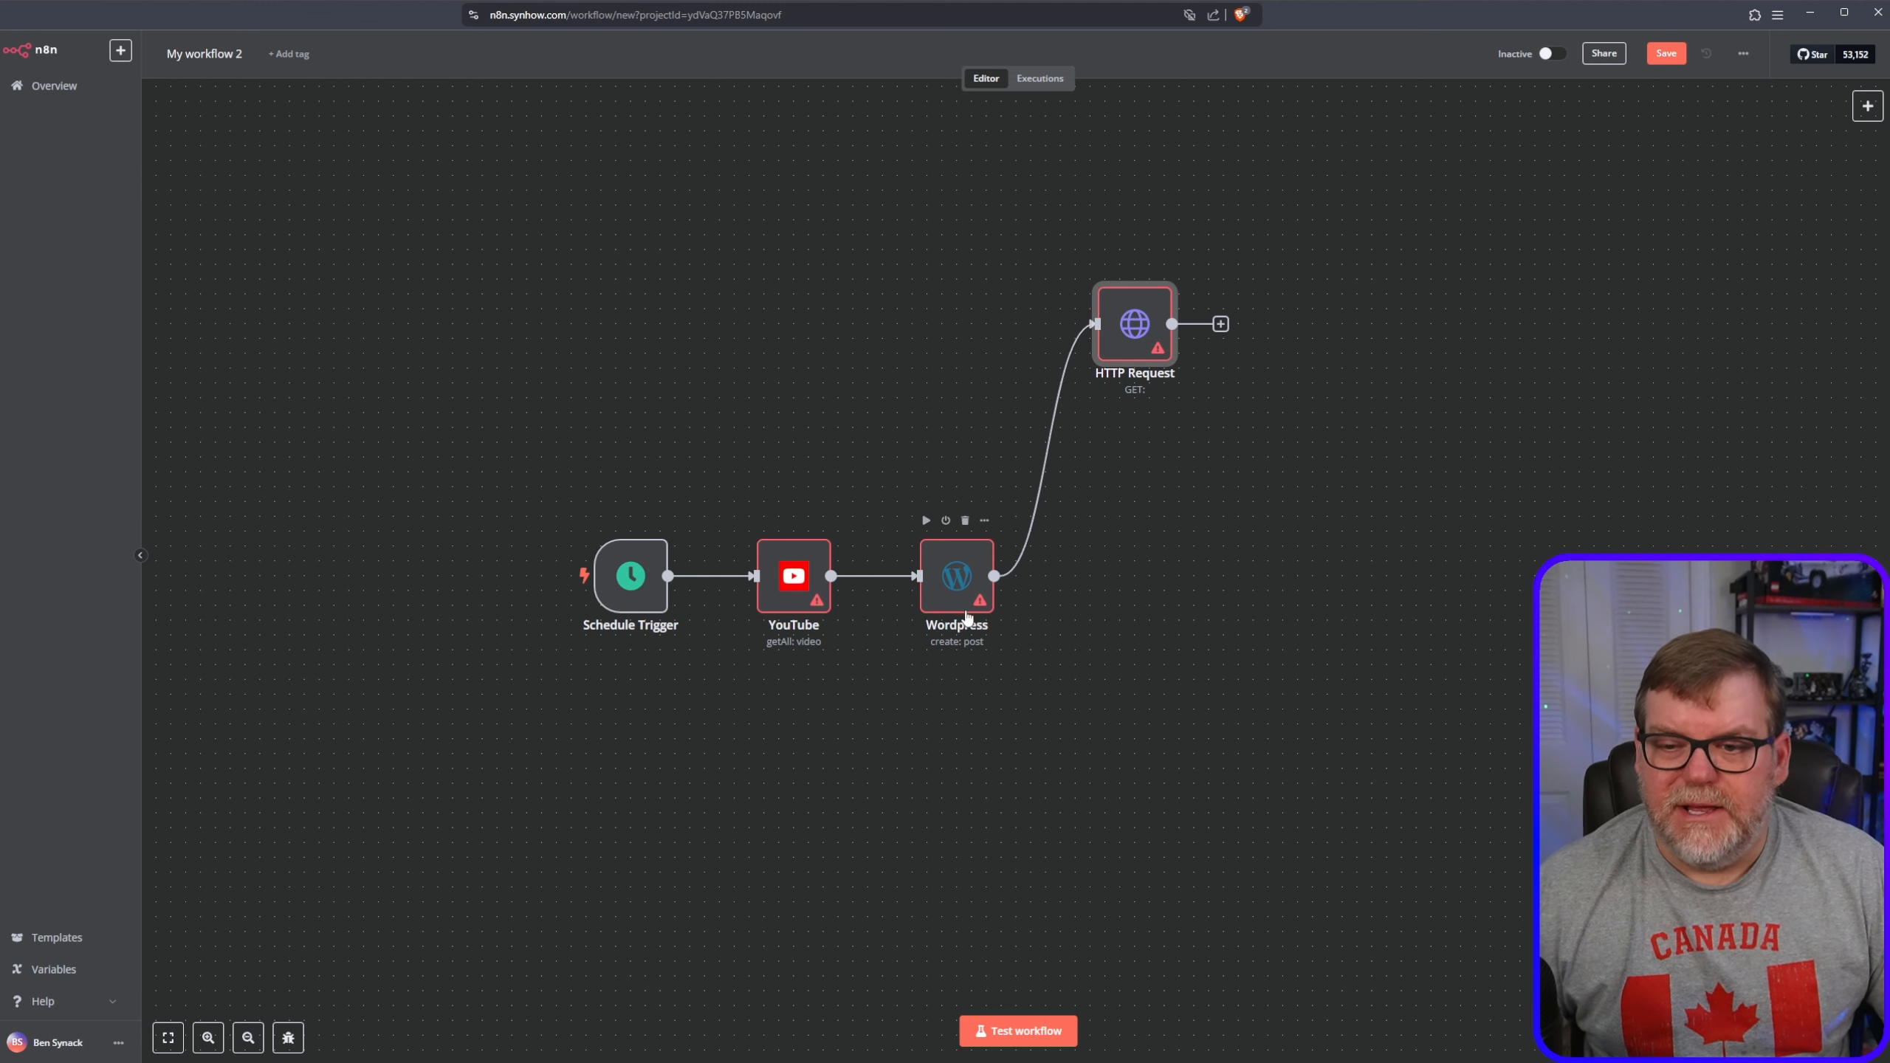
- Rearrange the workflow canvas by moving YouTube up, Wordpress down and HTTP Request slightly lower and closer to the other nodes
left_click_drag(959, 603, 959, 528)
left_click_drag(796, 586, 751, 410)
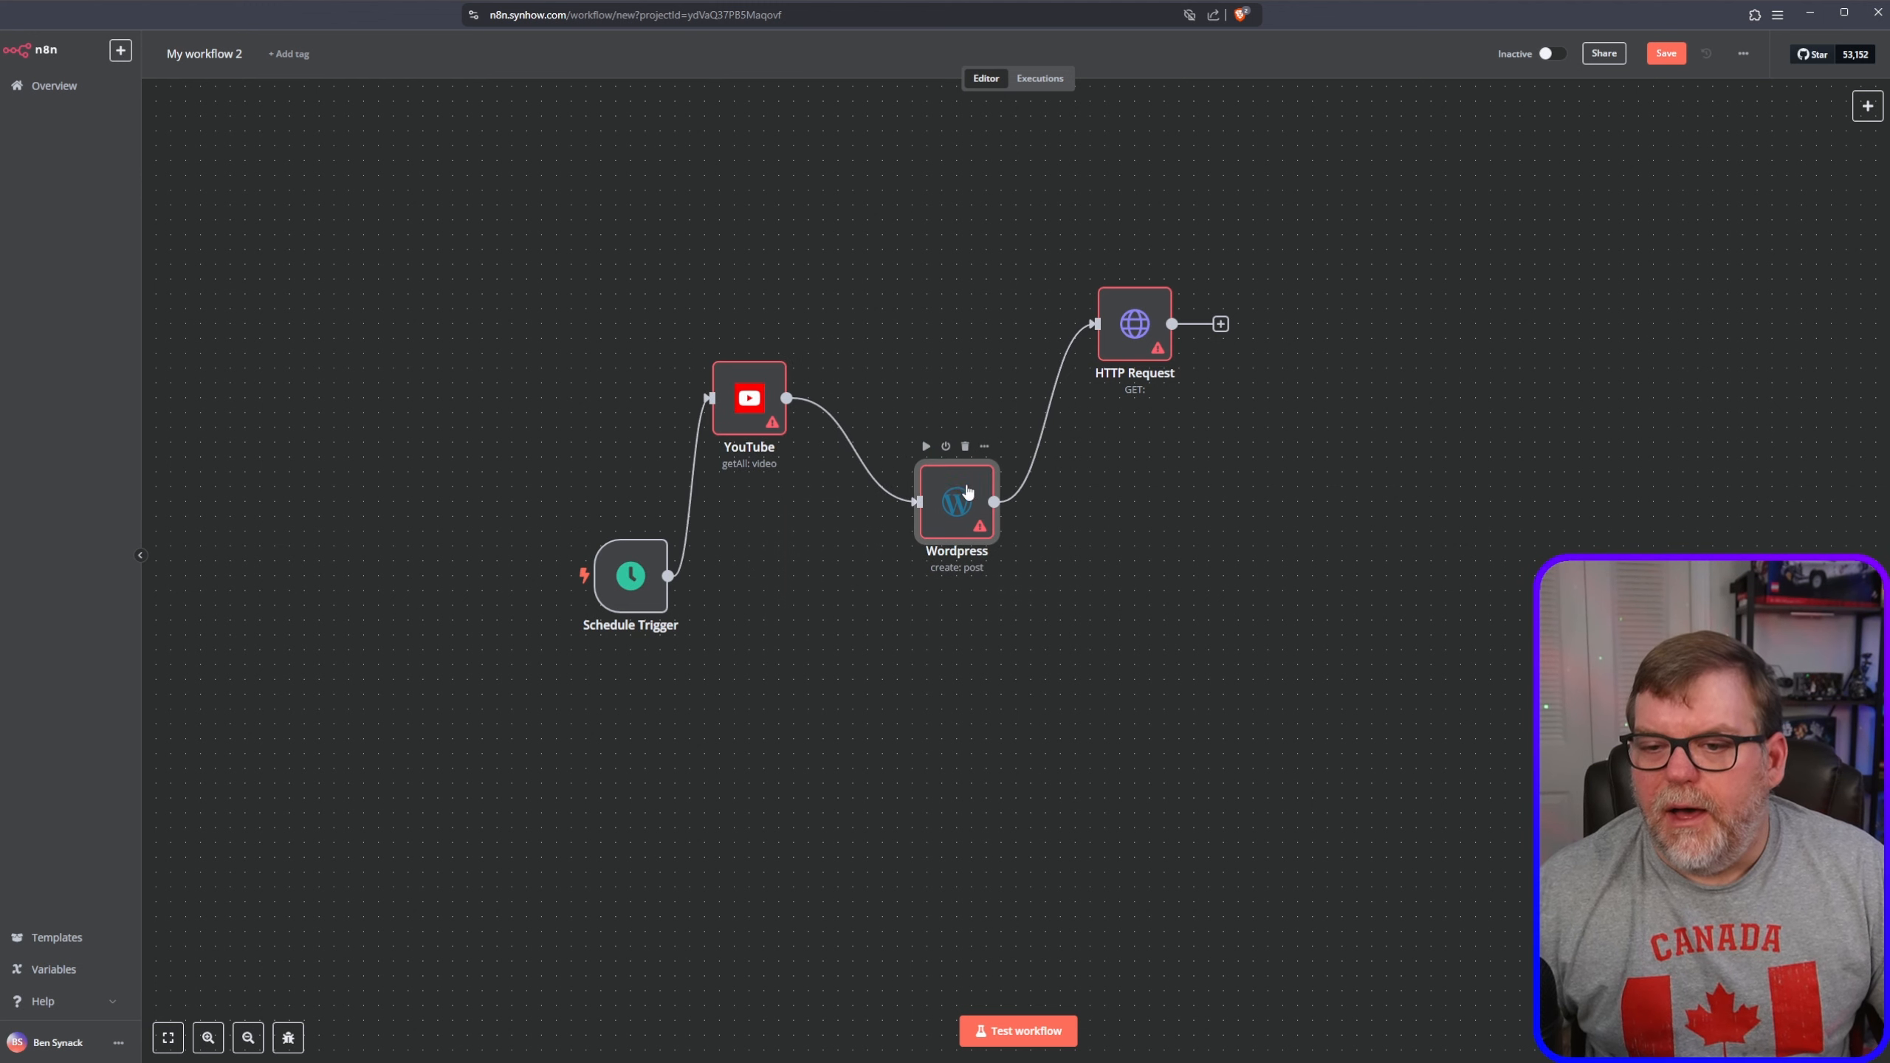
left_click_drag(965, 484, 979, 647)
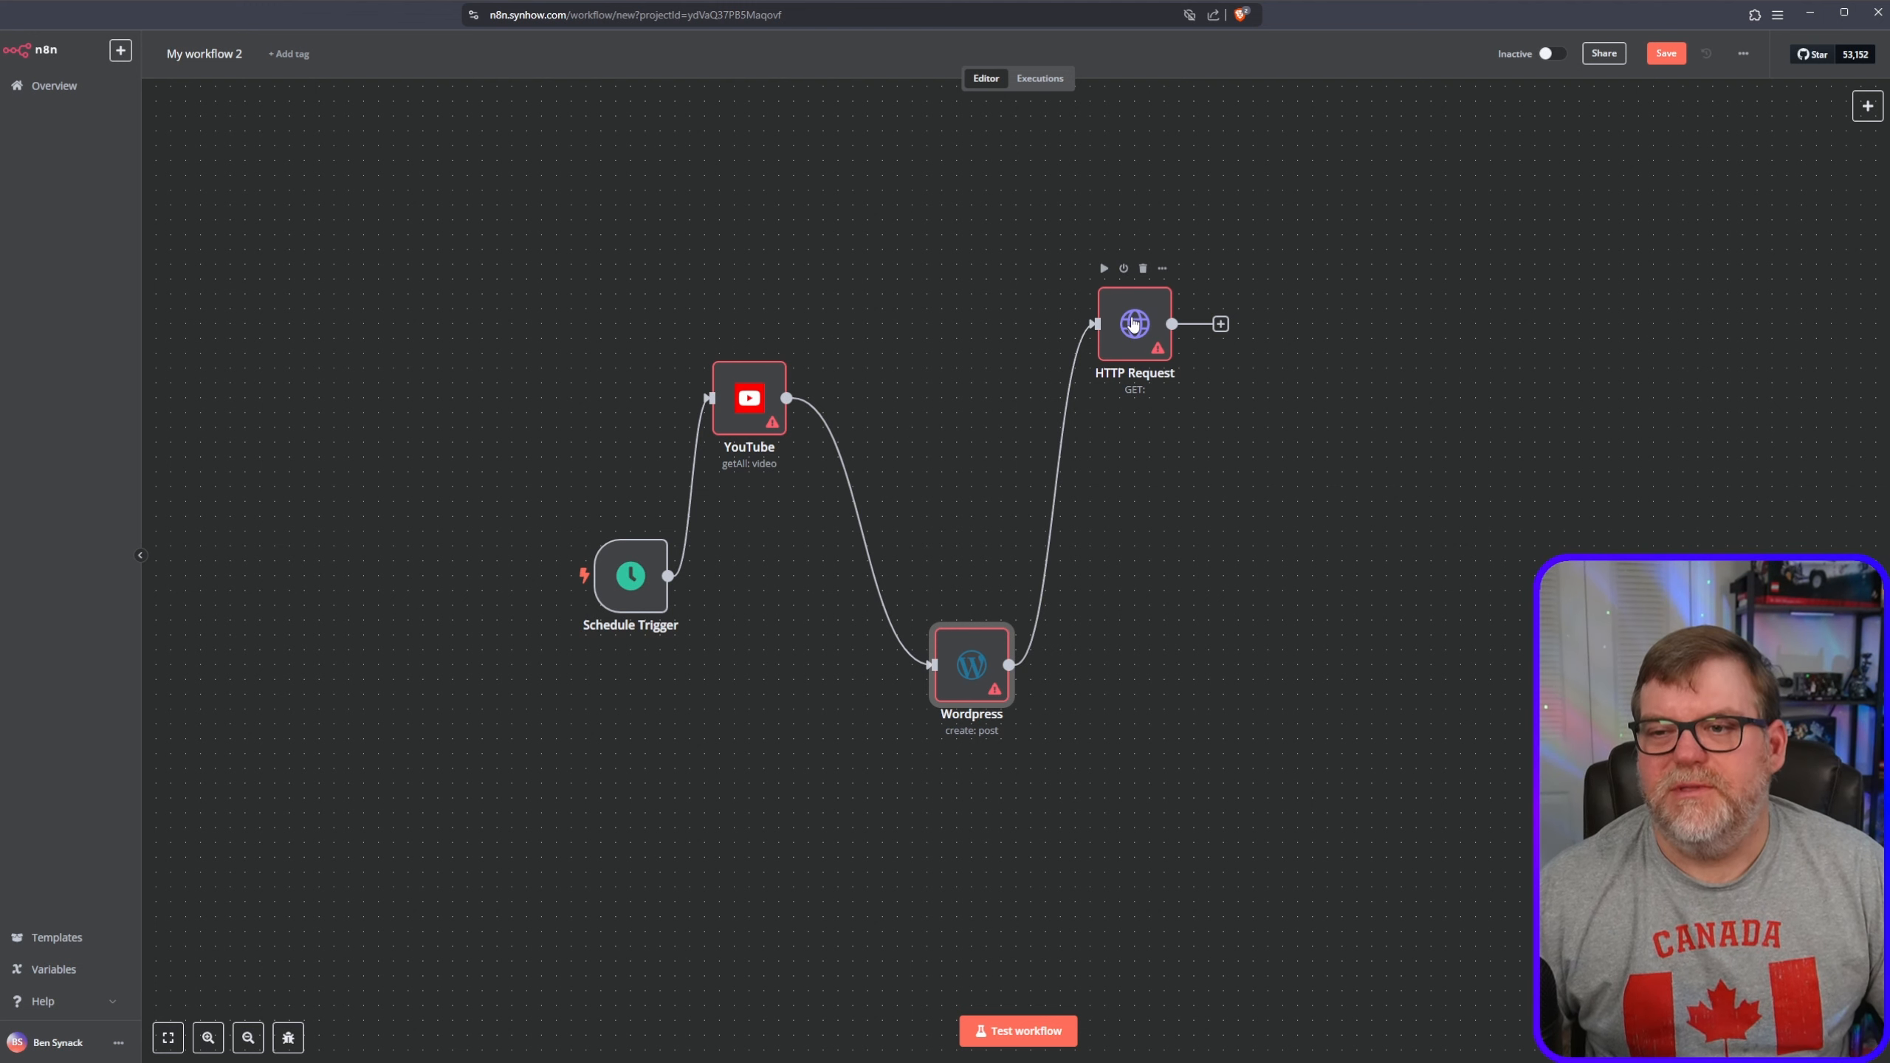
left_click_drag(1131, 324, 1088, 411)
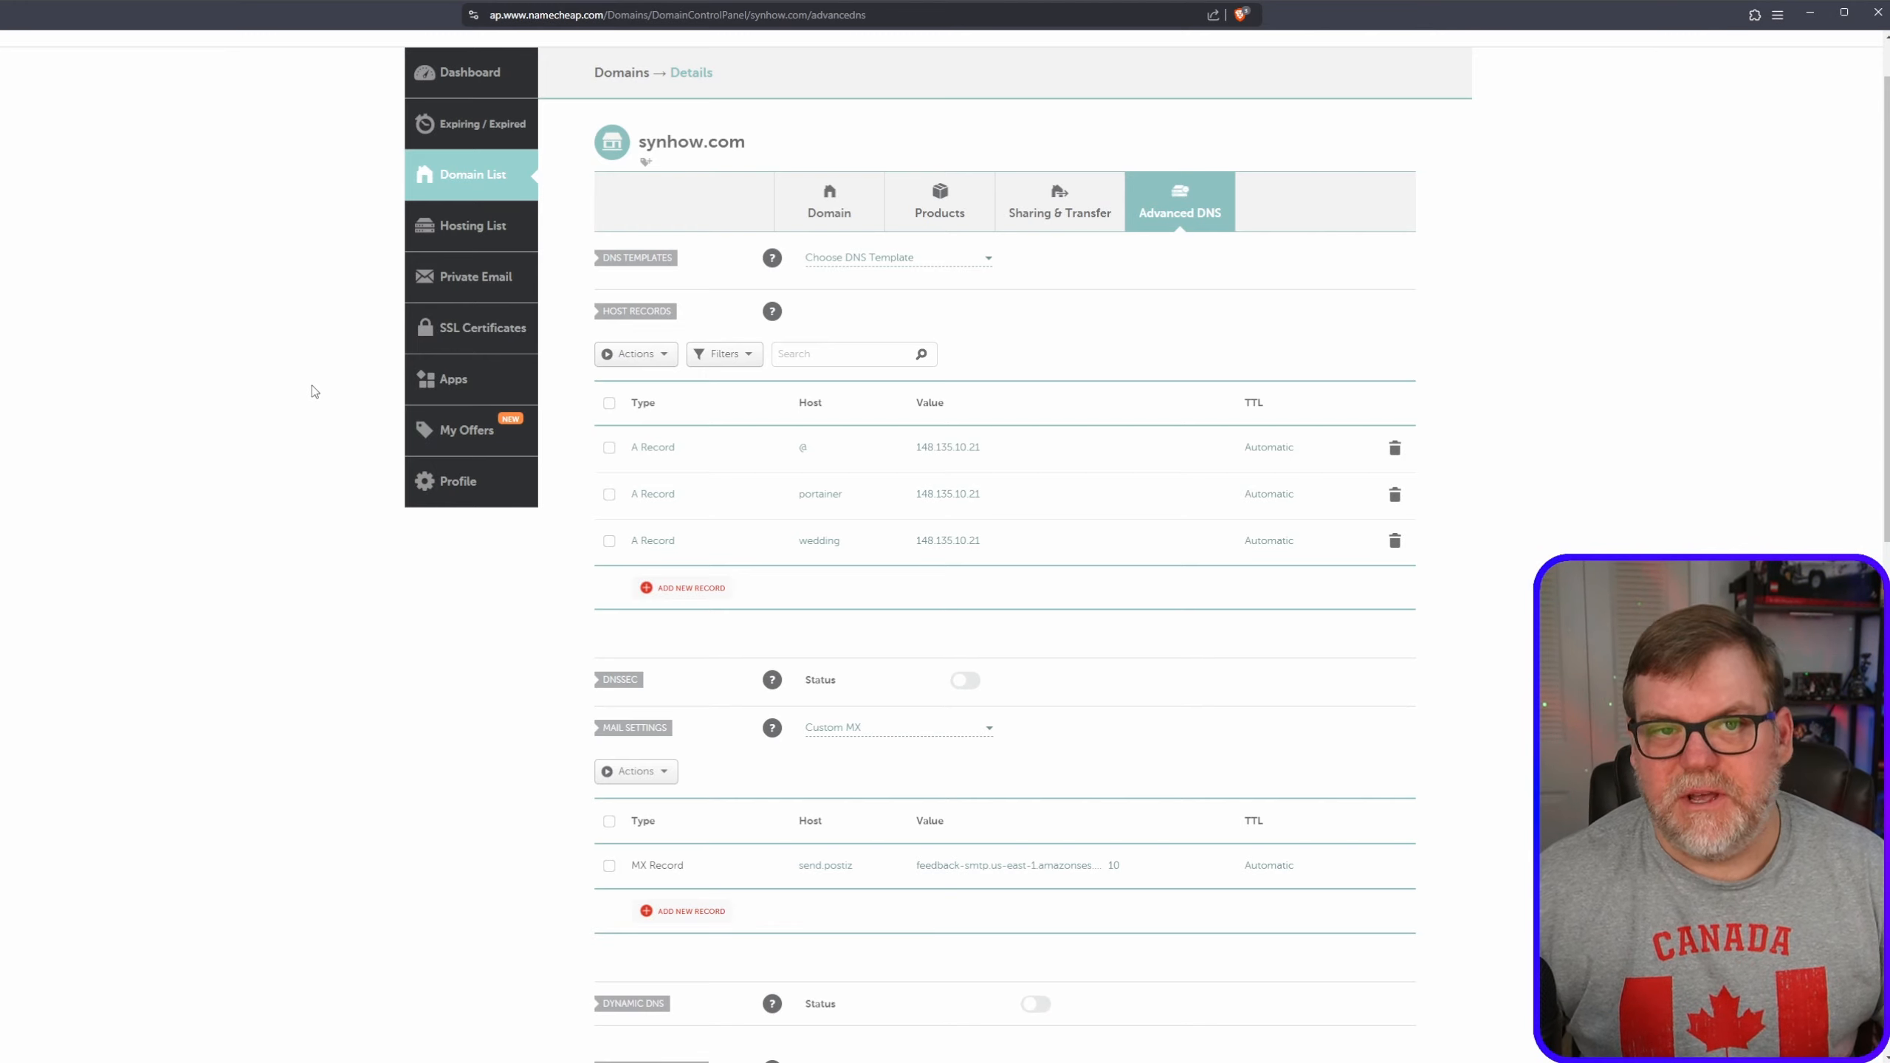
- In Namecheap, add an A record for synhow.com with host "n8n" and the wedding record's value 148.135.10.21, and save the changes
scroll(353, 423, "down", 1)
left_click(690, 488)
left_click(655, 516)
type("n8n")
triple_click(947, 442)
key("ctrl+c")
left_click(953, 489)
key("ctrl+v")
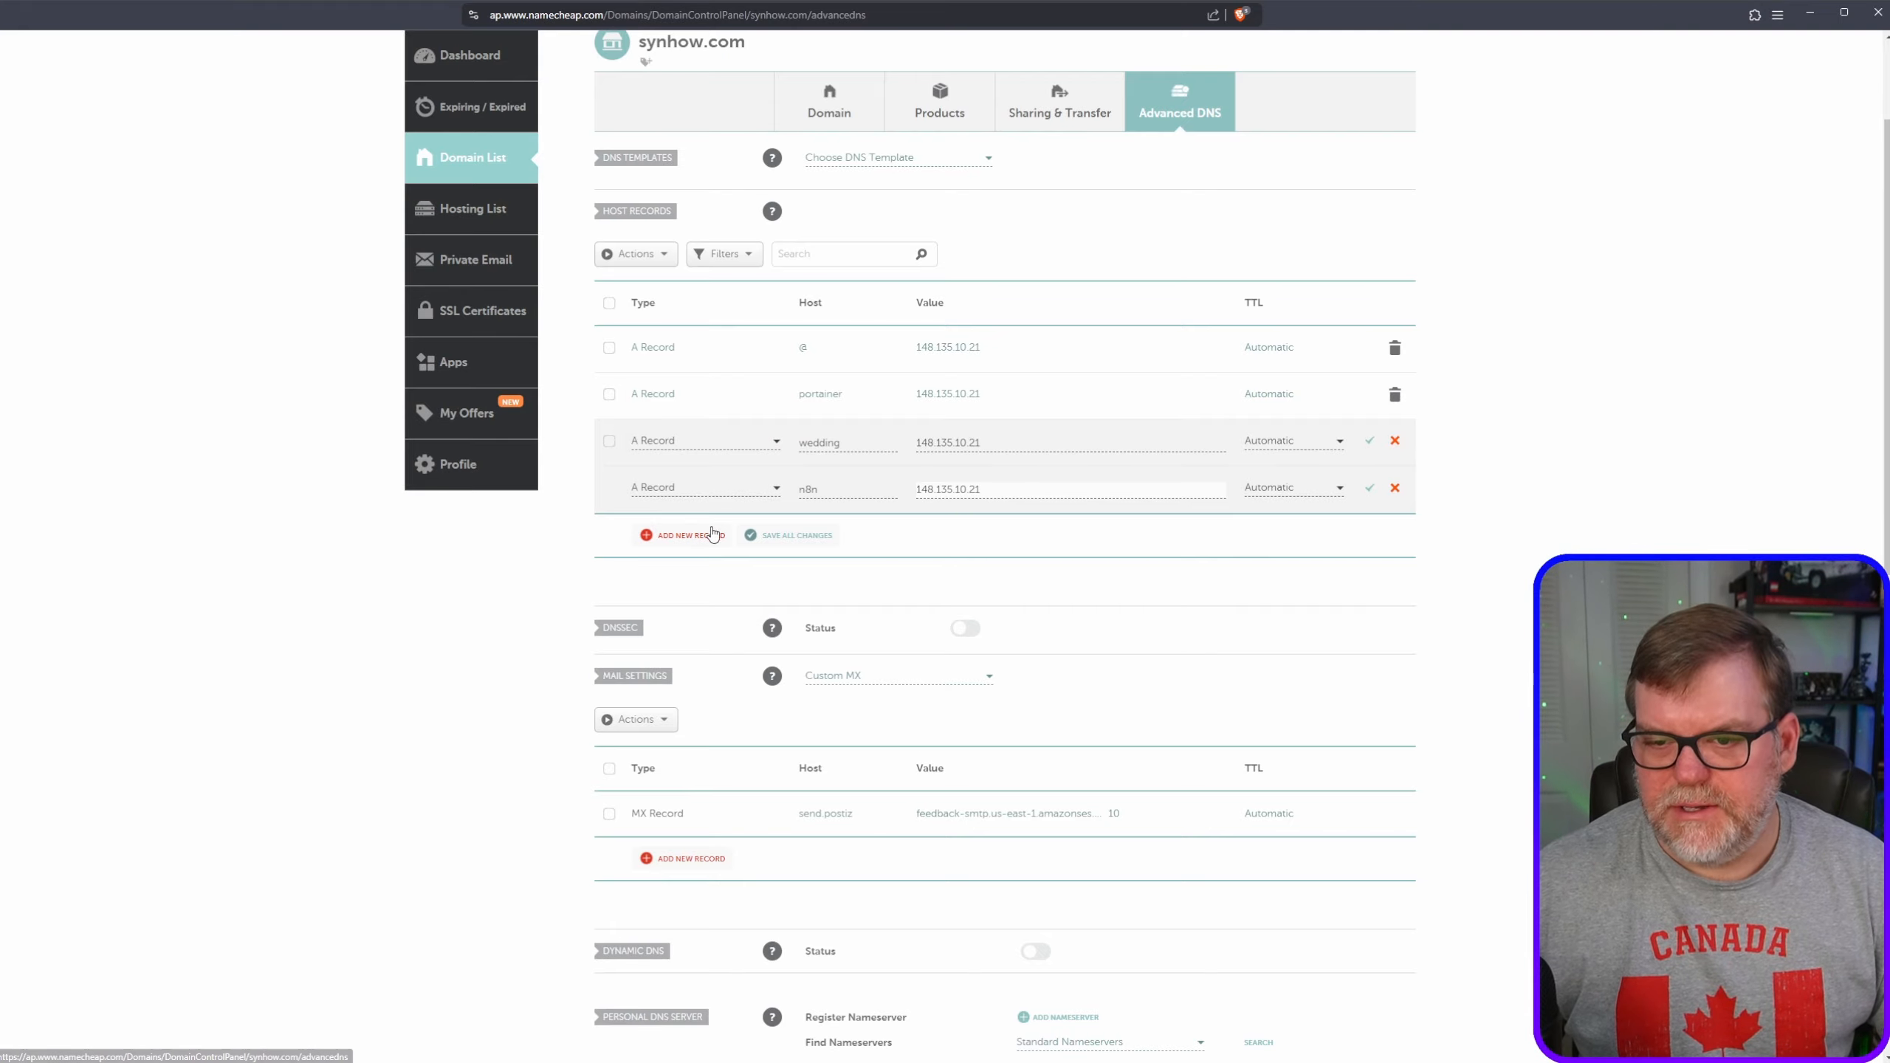
left_click(813, 538)
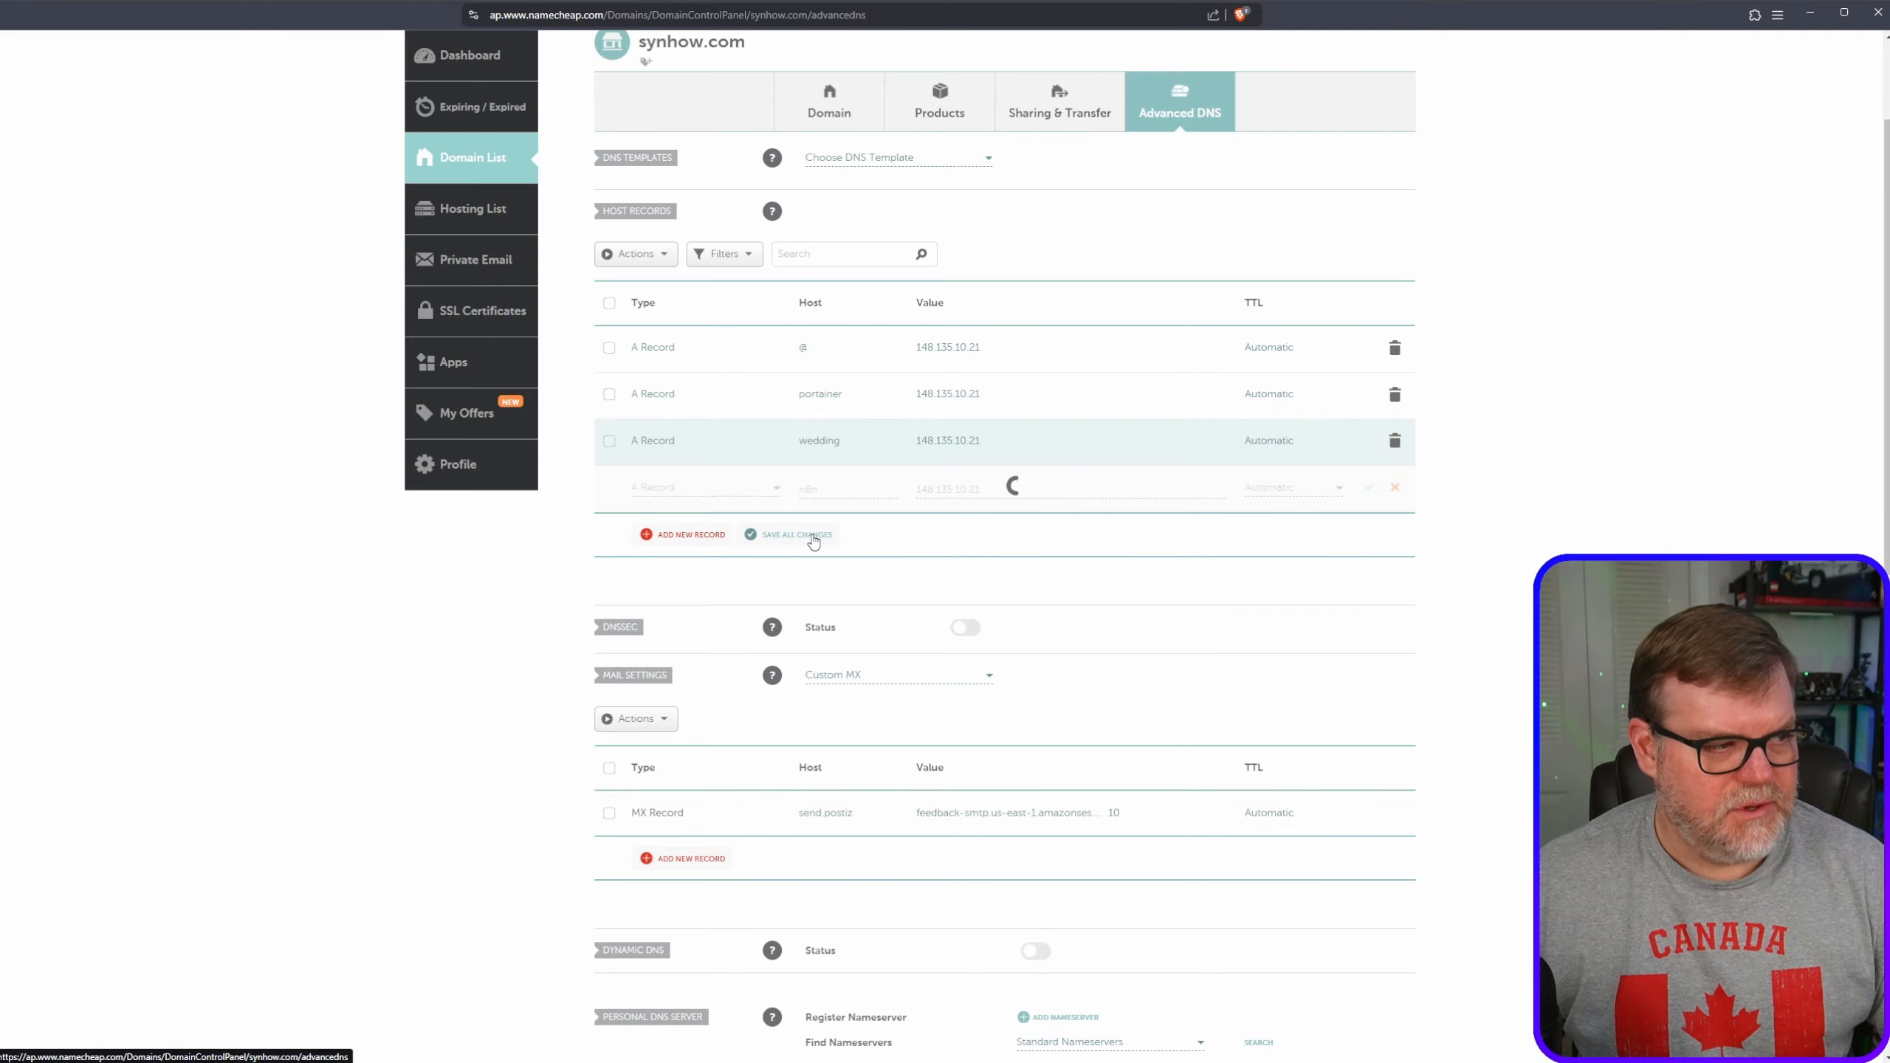
- Search the web for "n8n" in a new browser tab and open the official n8n site
key("ctrl+t")
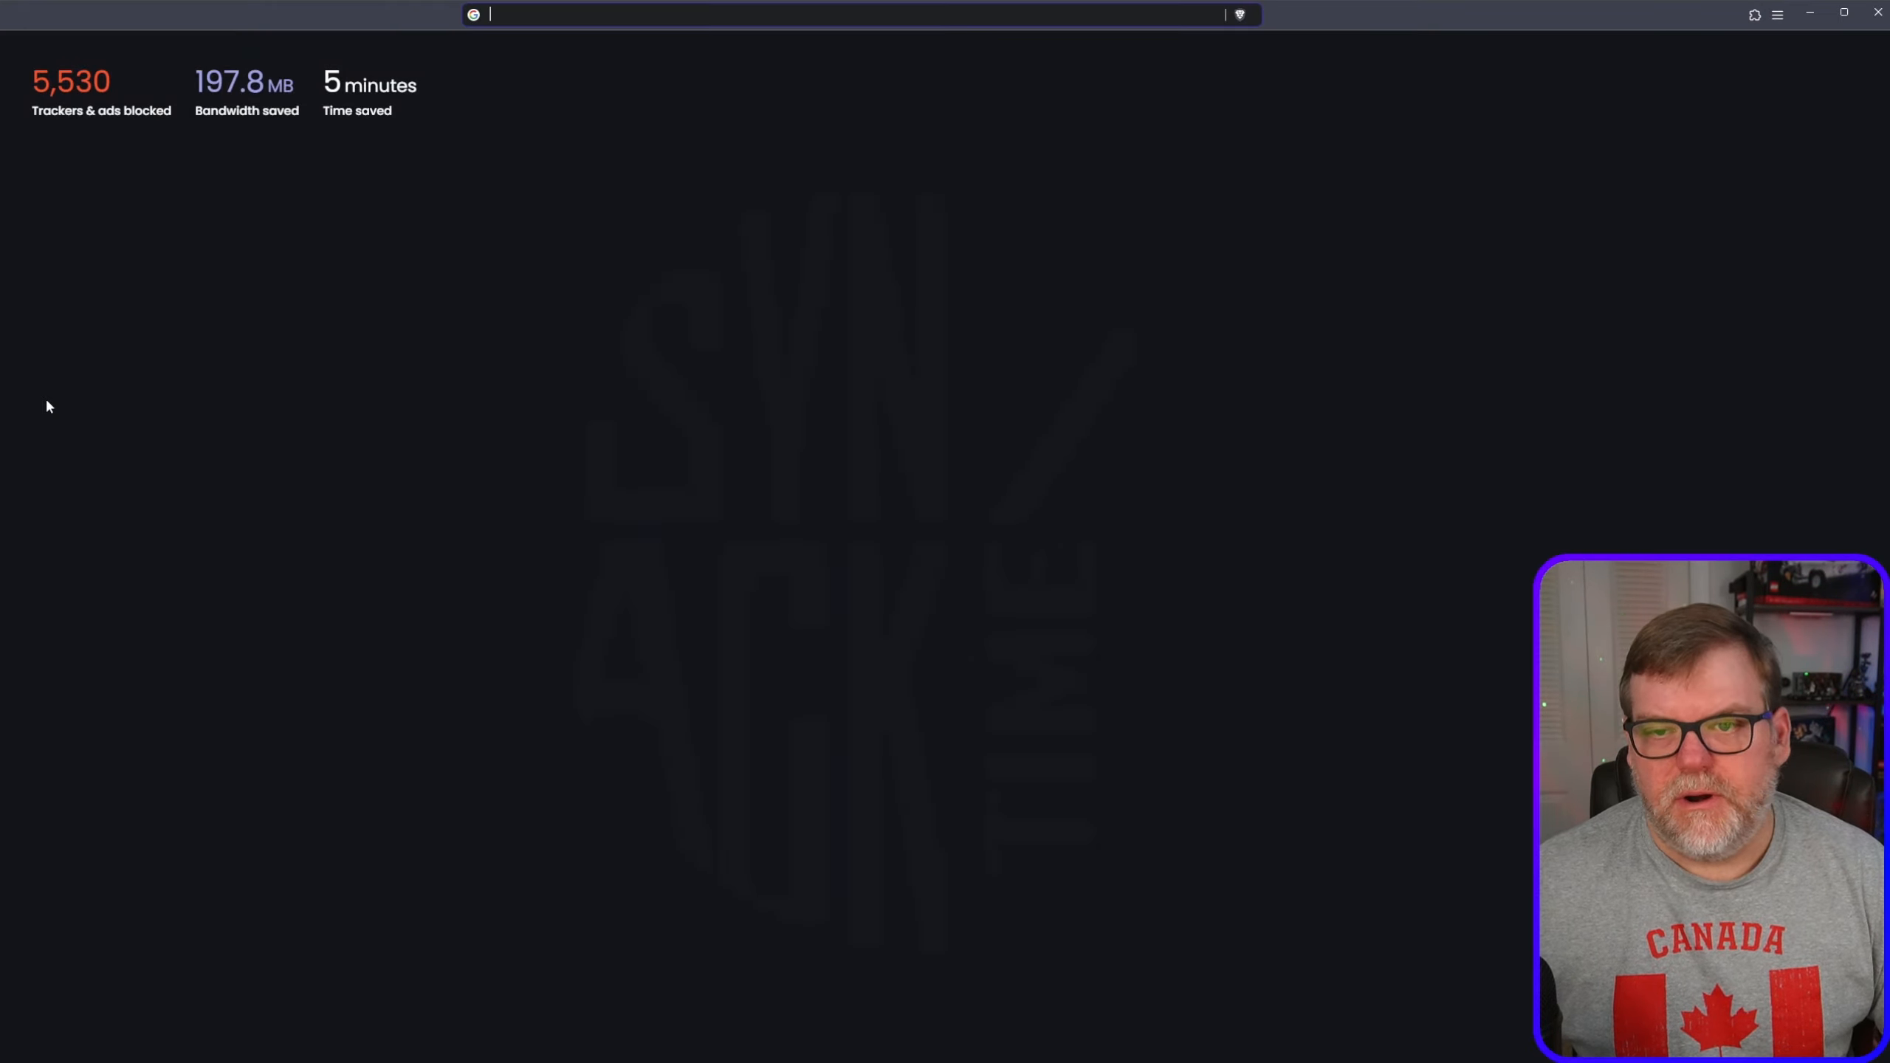
type("n8n")
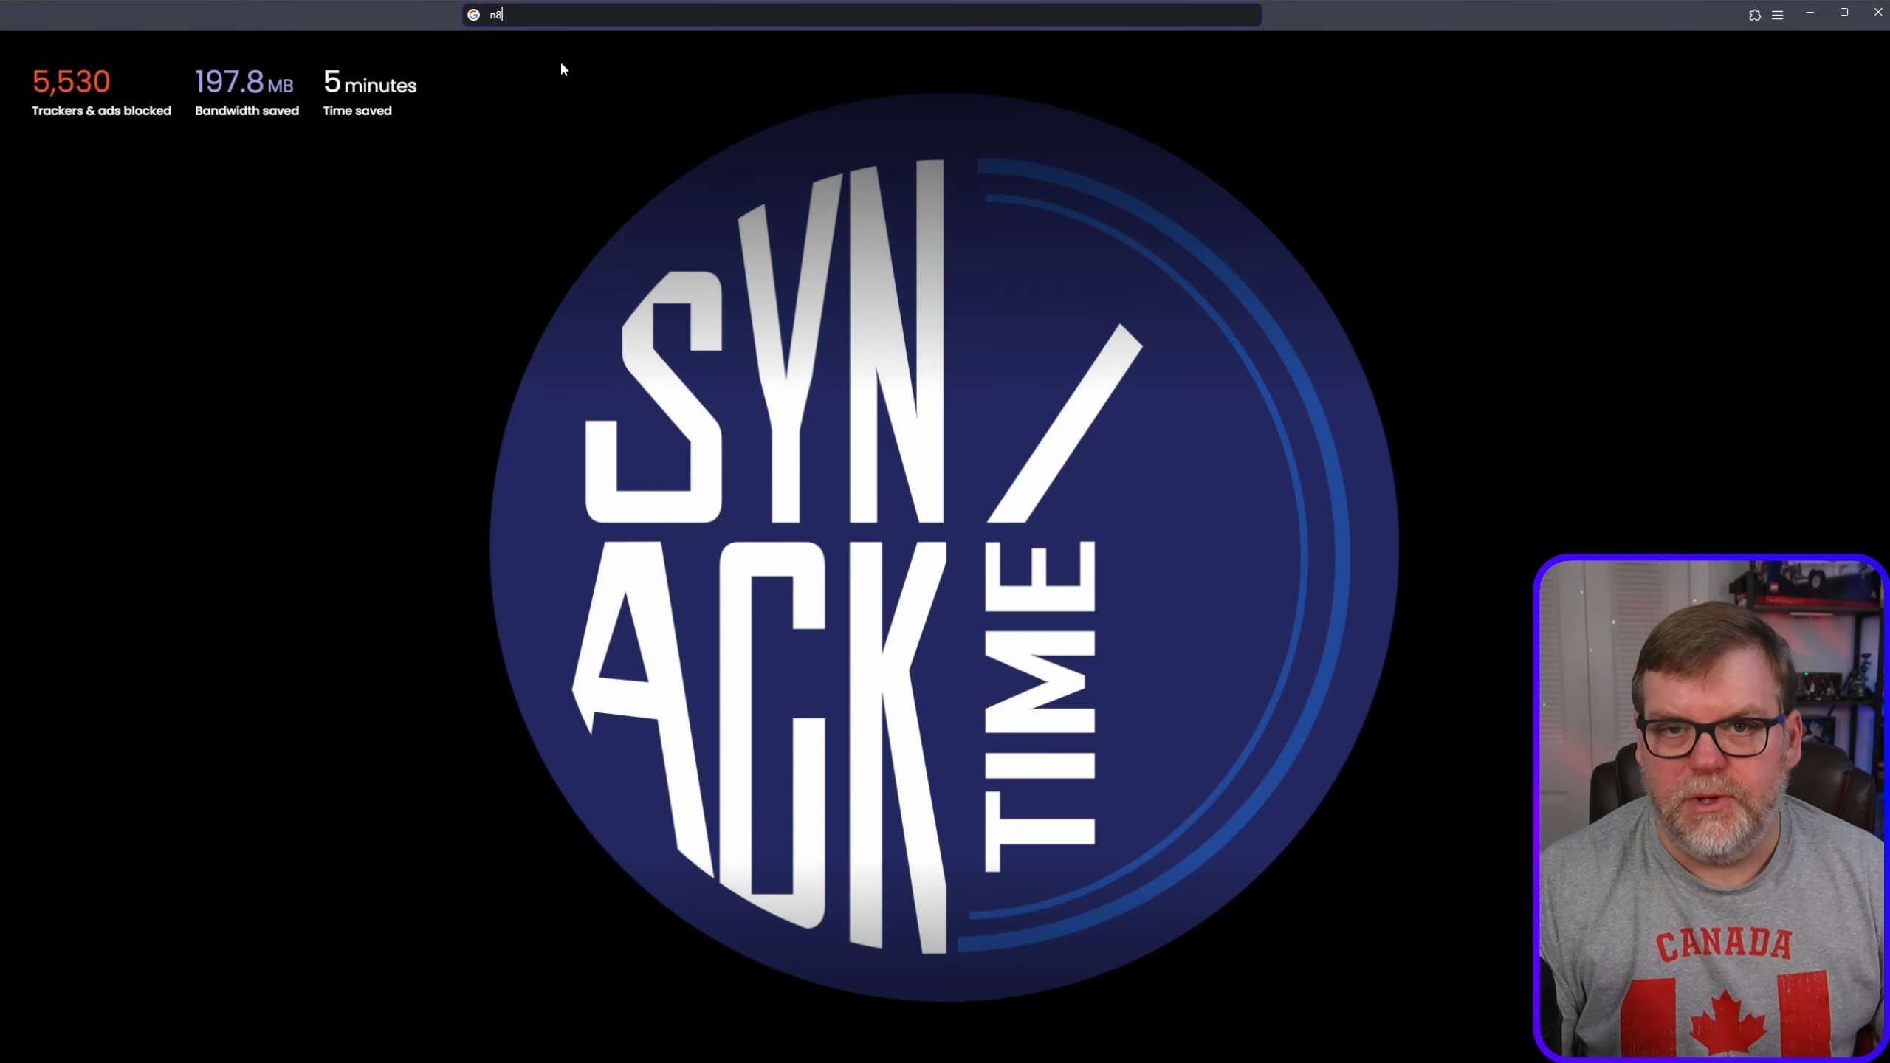
key("Return")
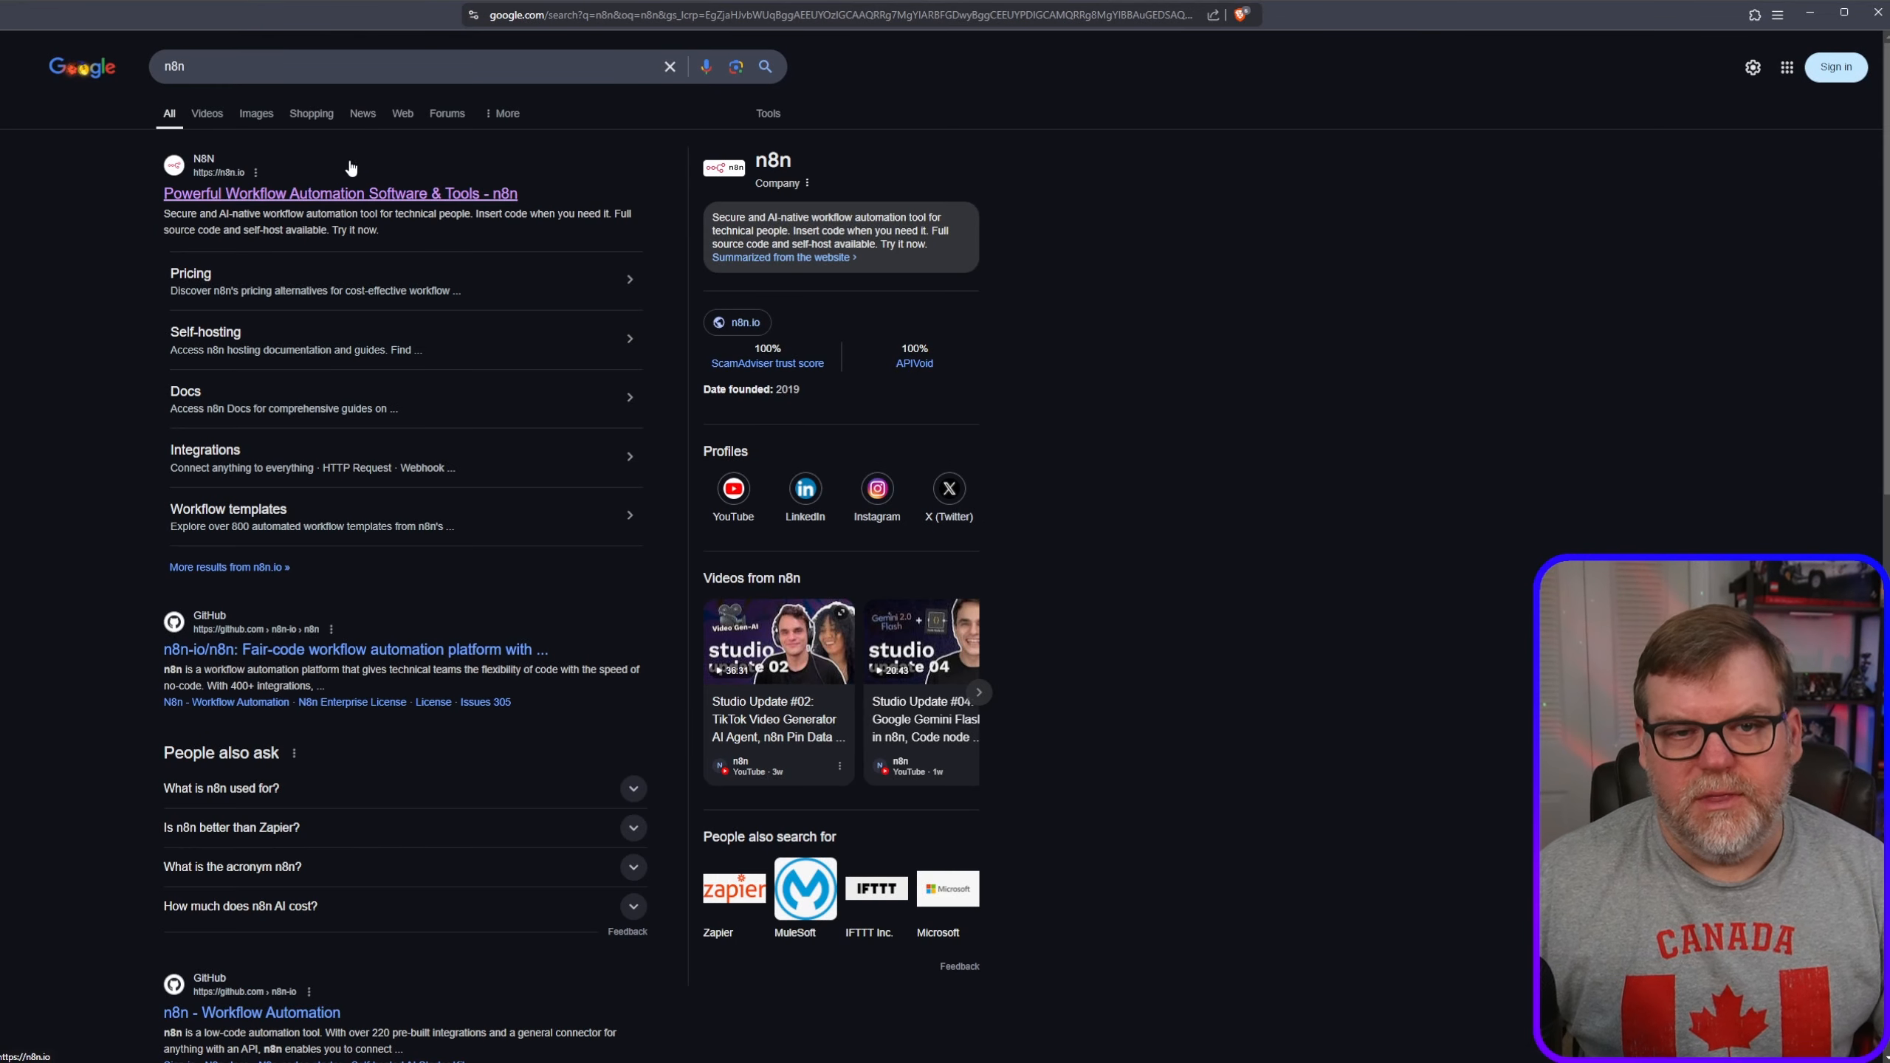
left_click(352, 195)
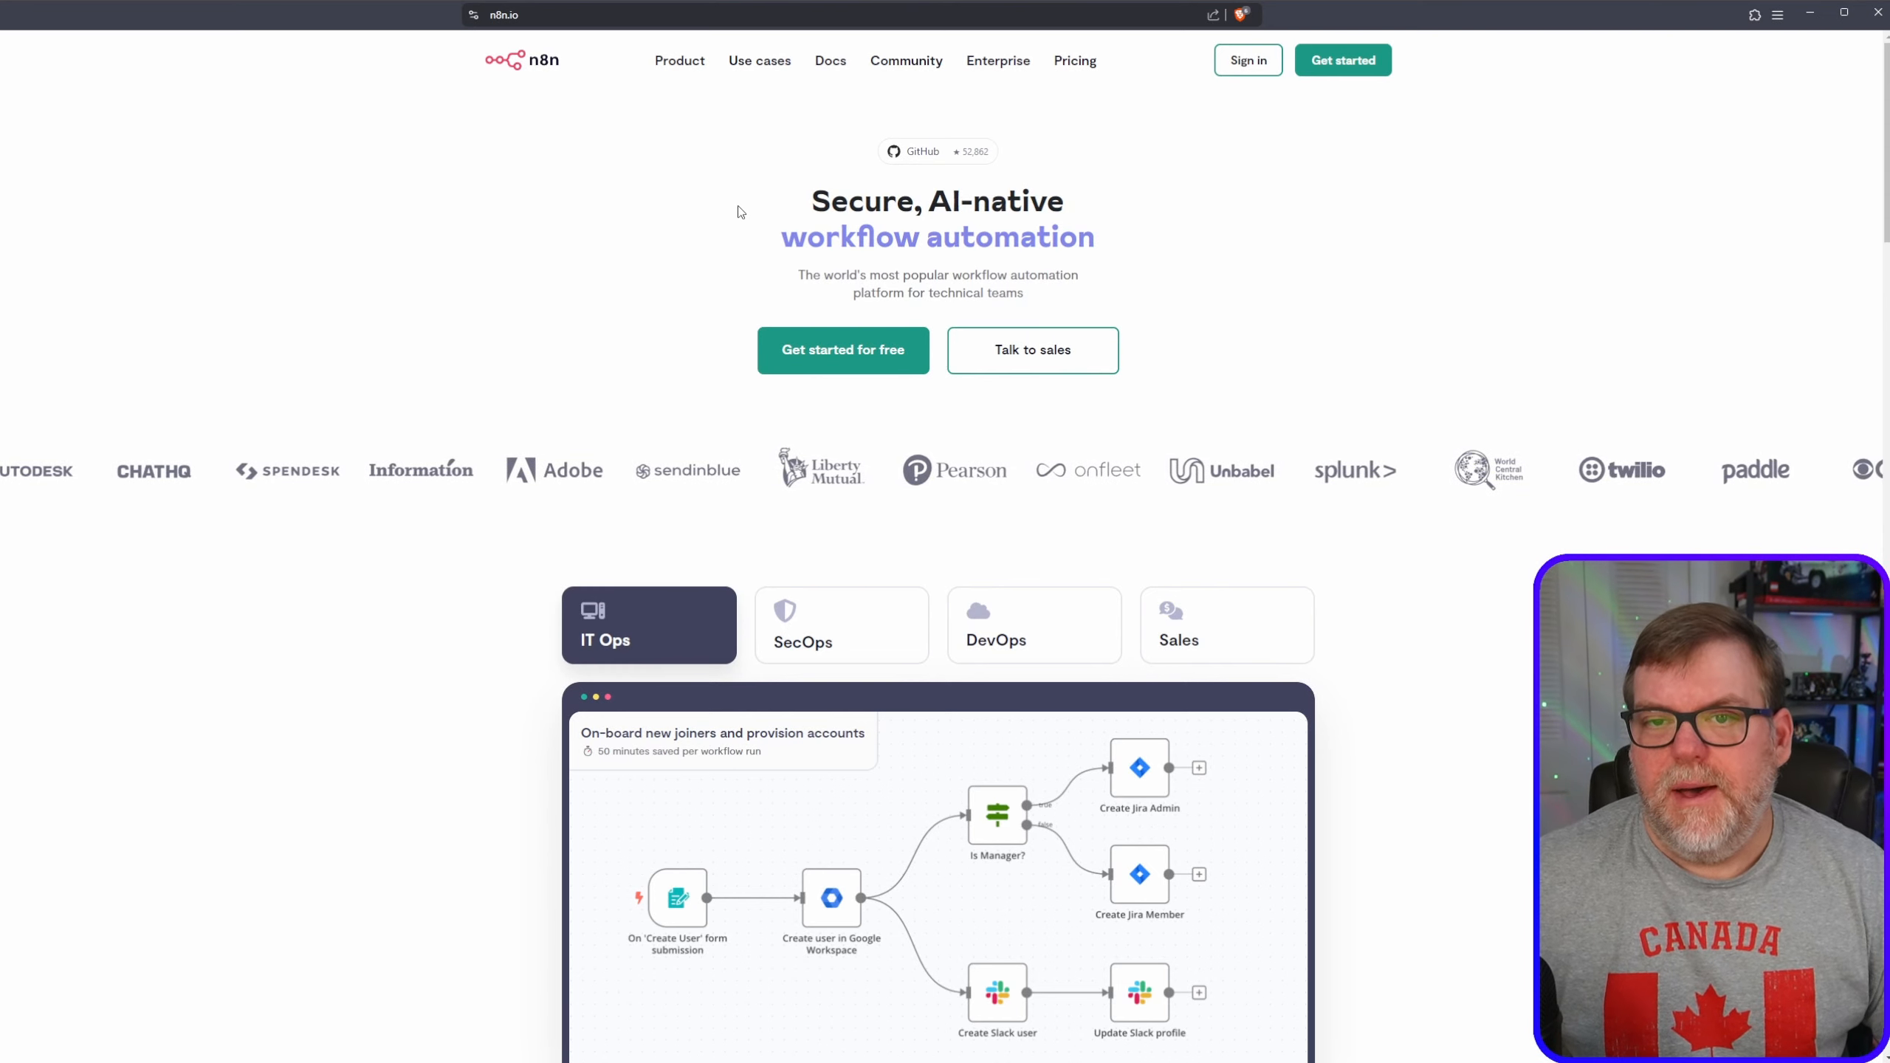
- Open the n8n pricing page and examine the Starter, Pro and Enterprise plans and the Community Edition offer
mouse_move(823, 70)
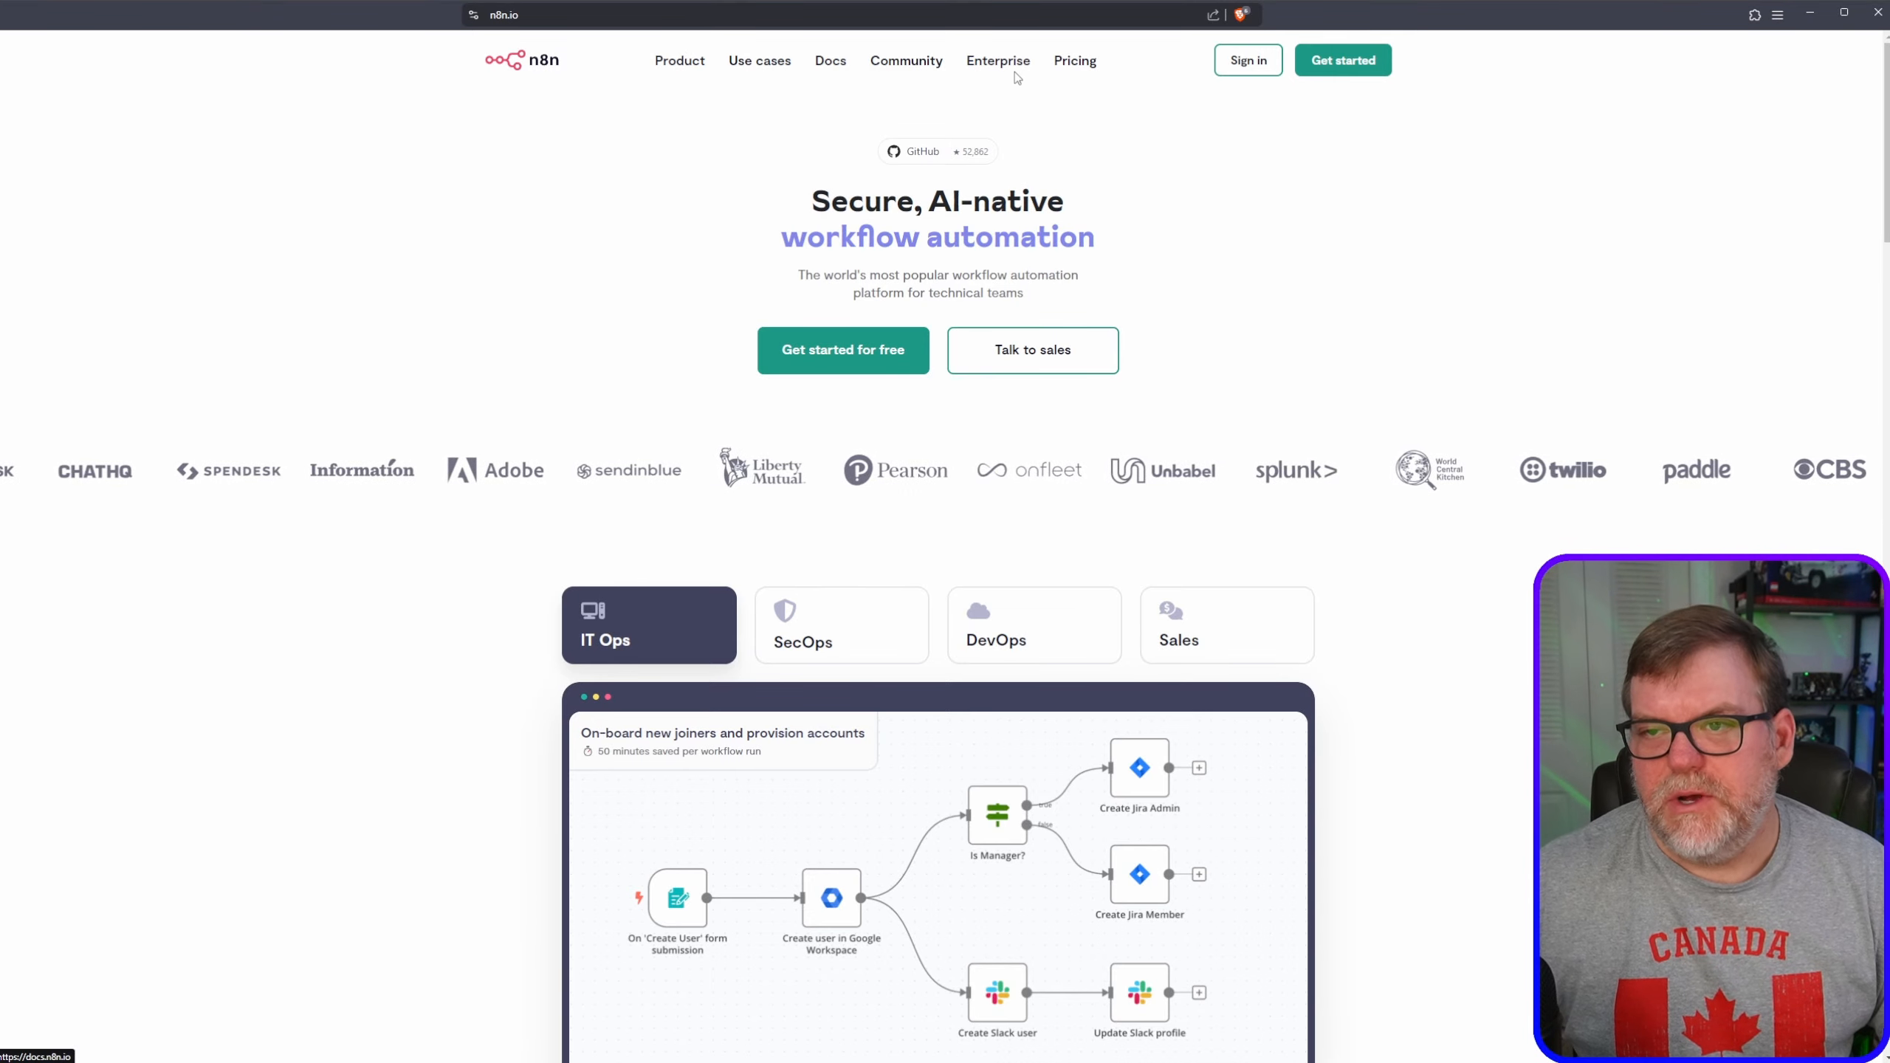
left_click(1076, 63)
scroll(777, 657, "down", 6)
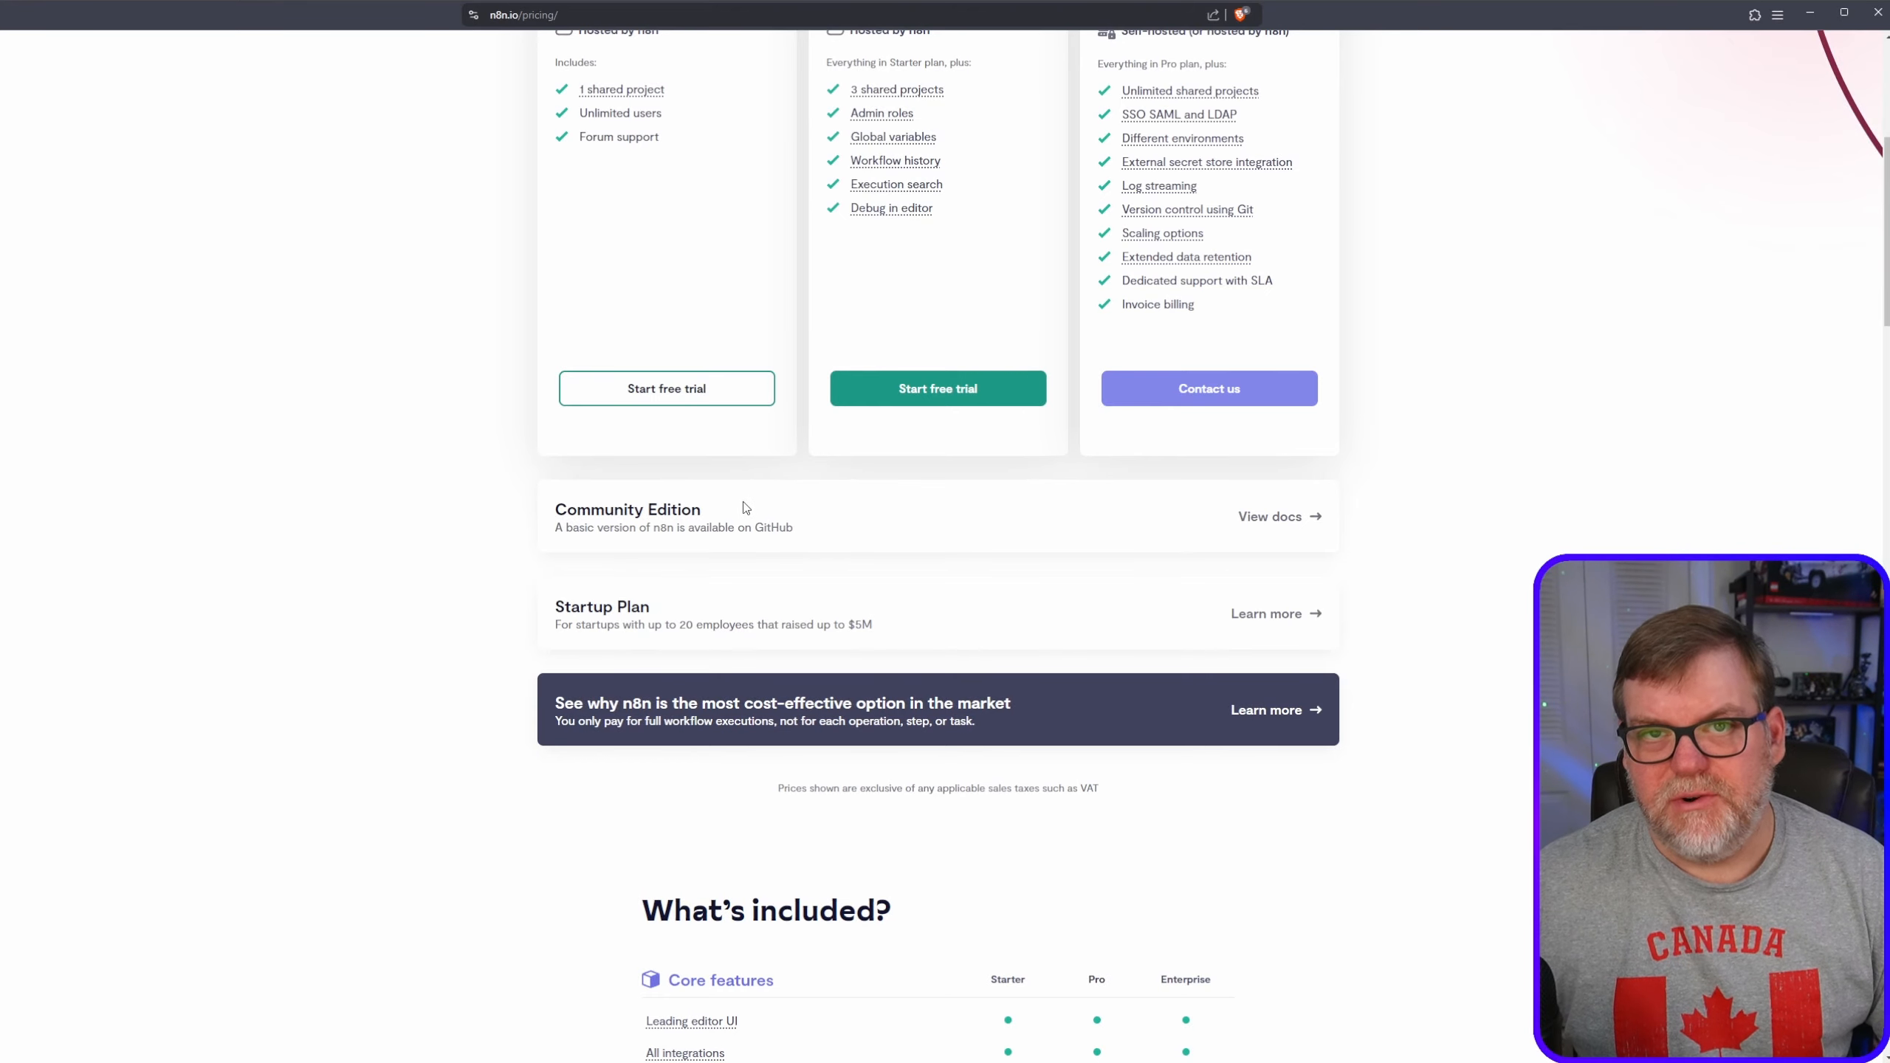
scroll(755, 575, "up", 2)
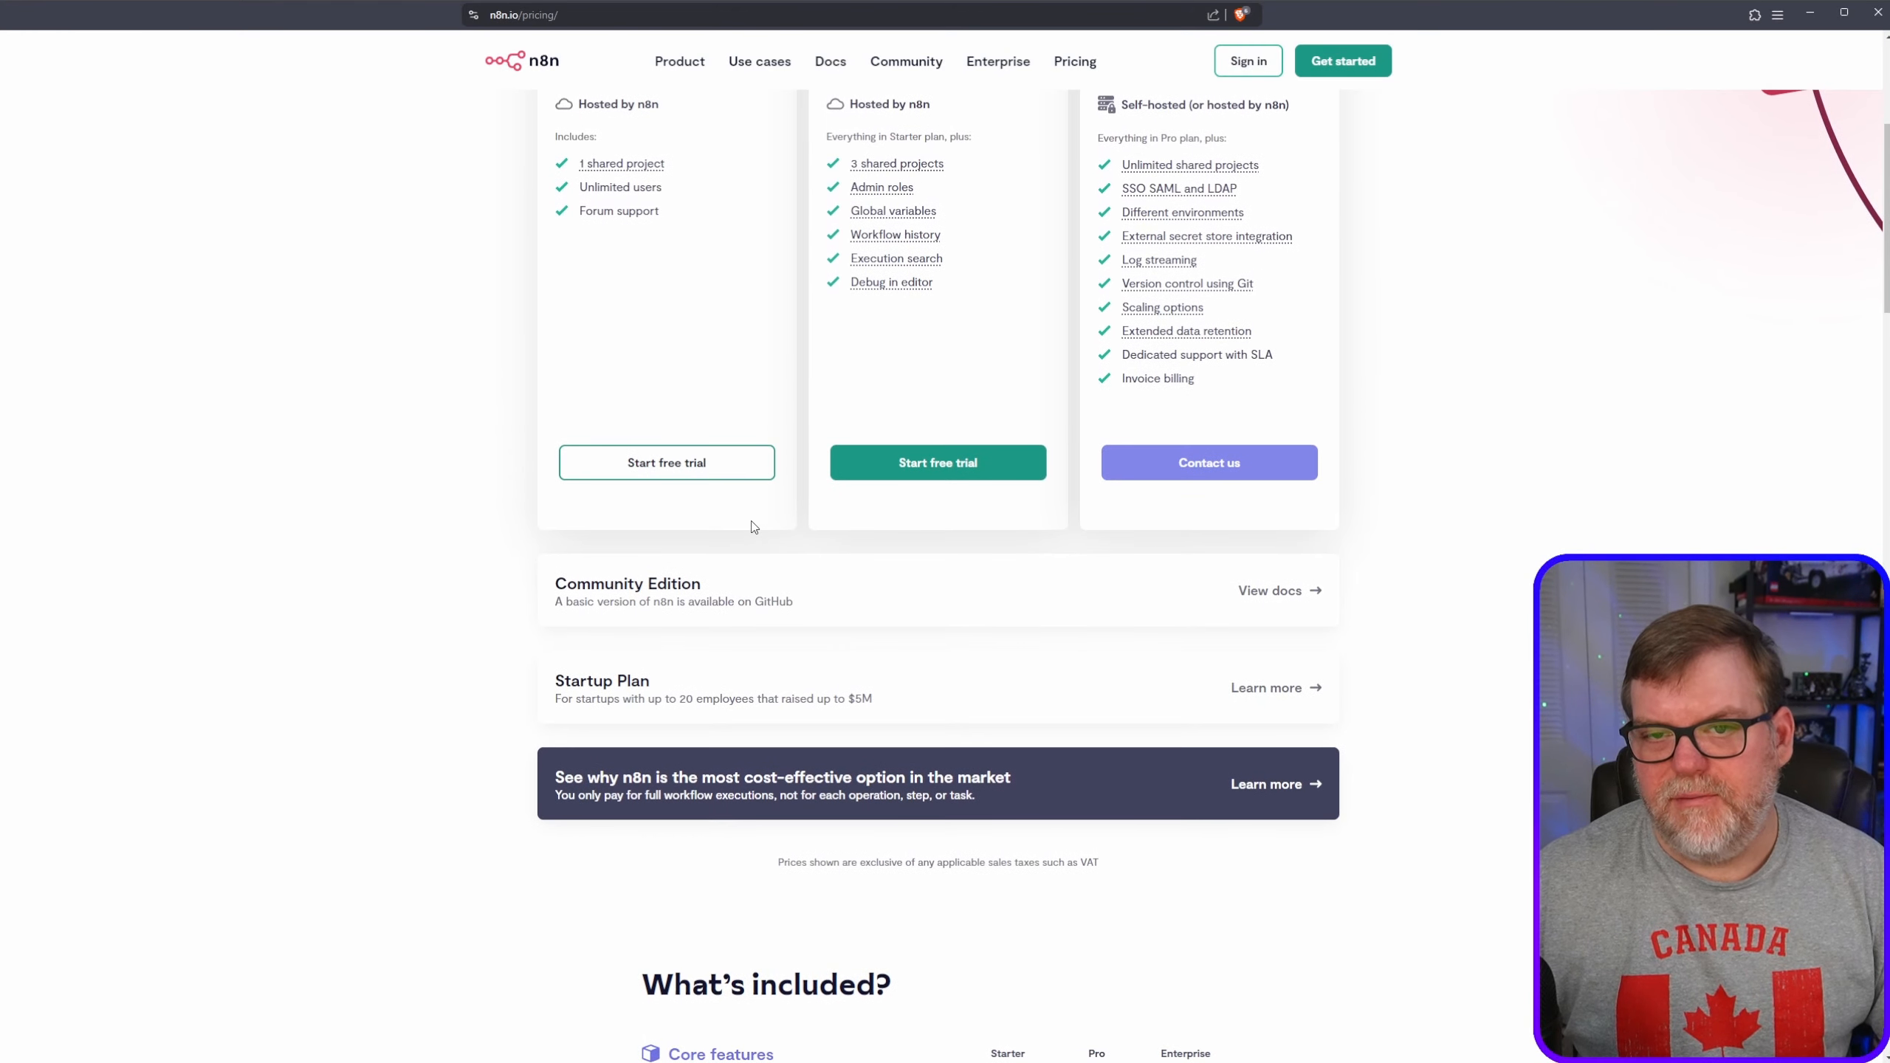
scroll(778, 440, "up", 3)
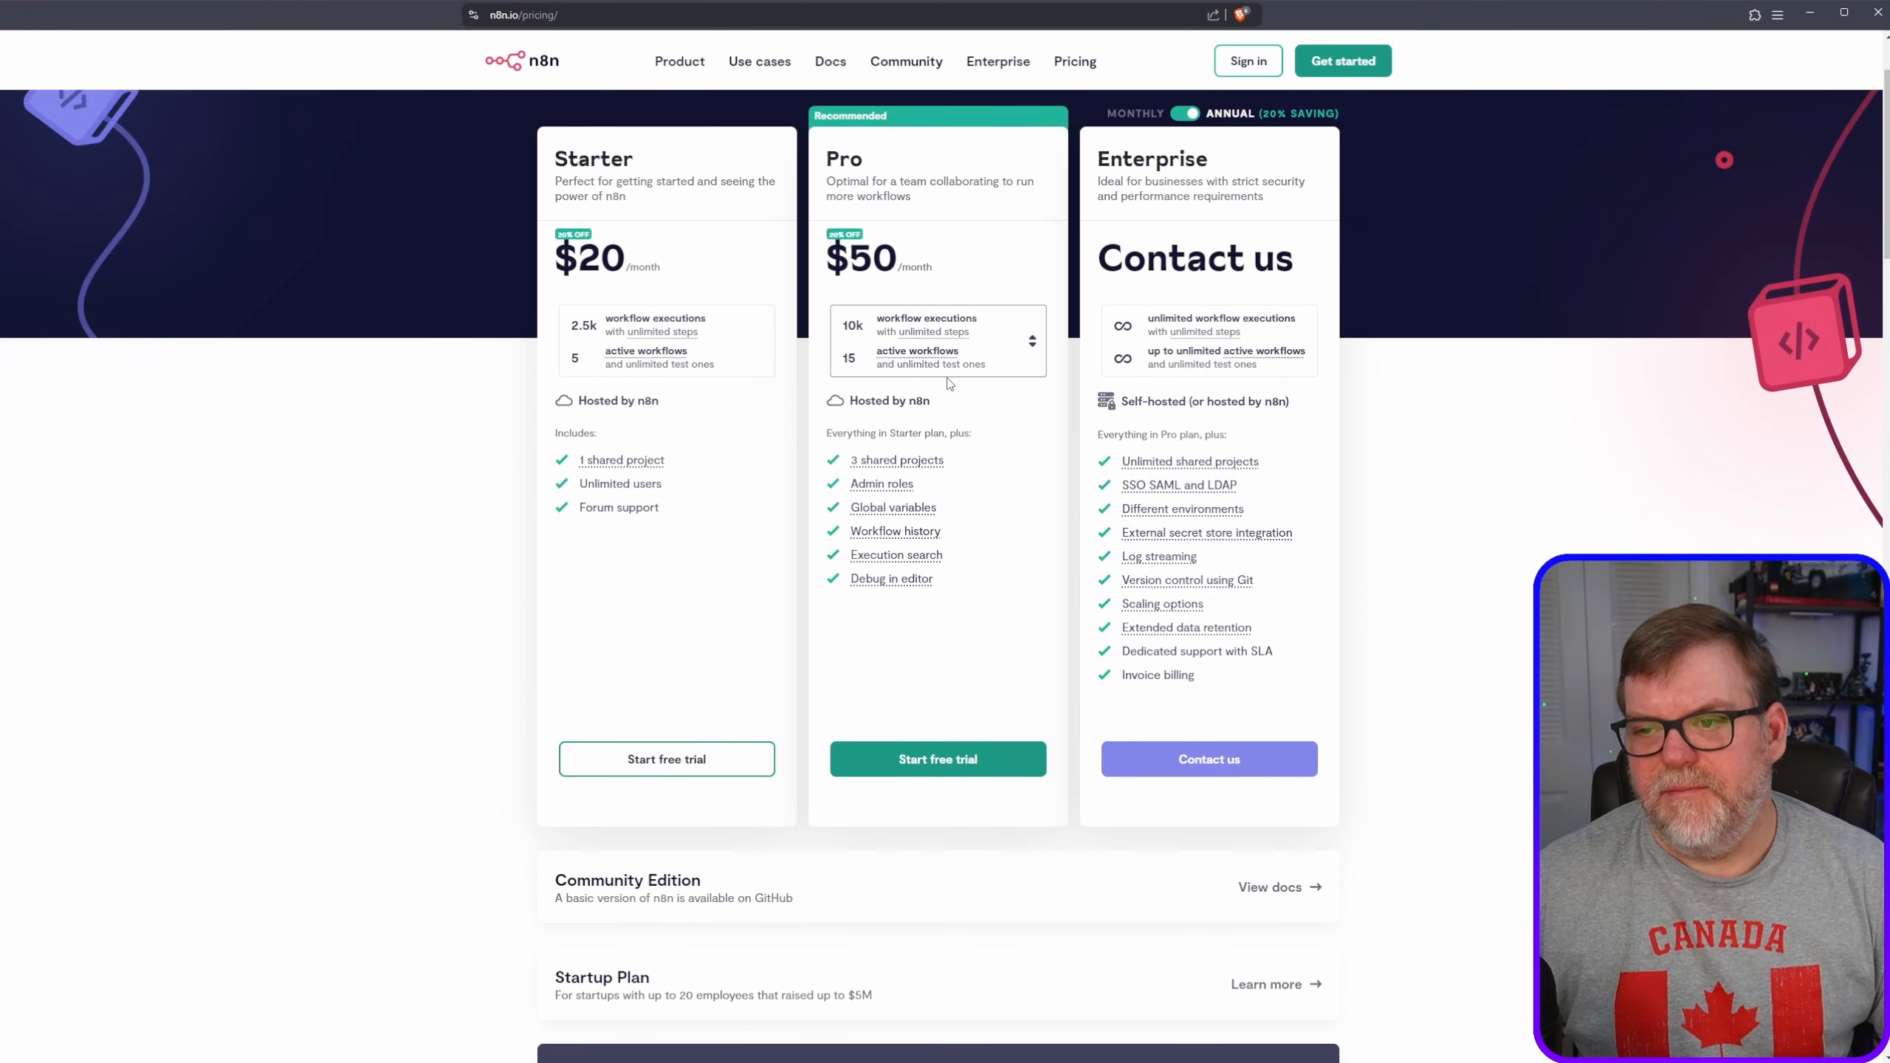
mouse_move(679, 335)
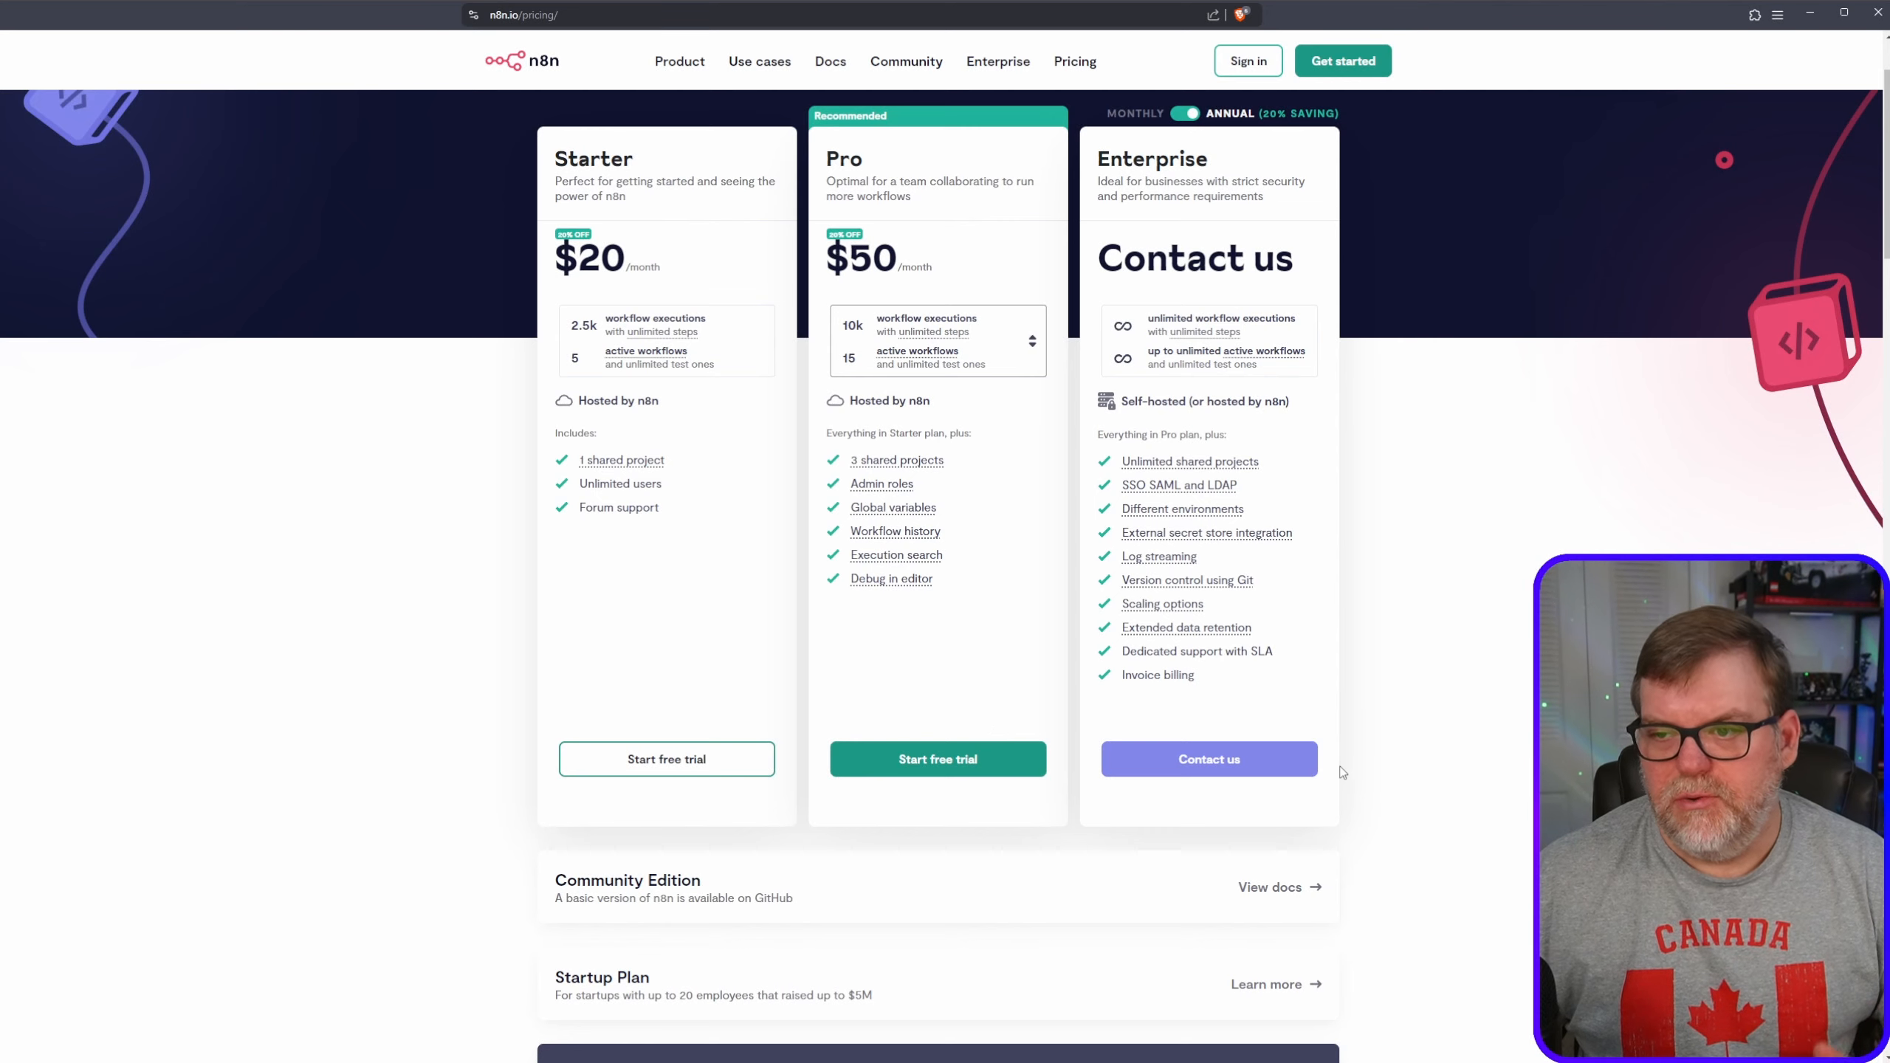
scroll(1132, 433, "up", 2)
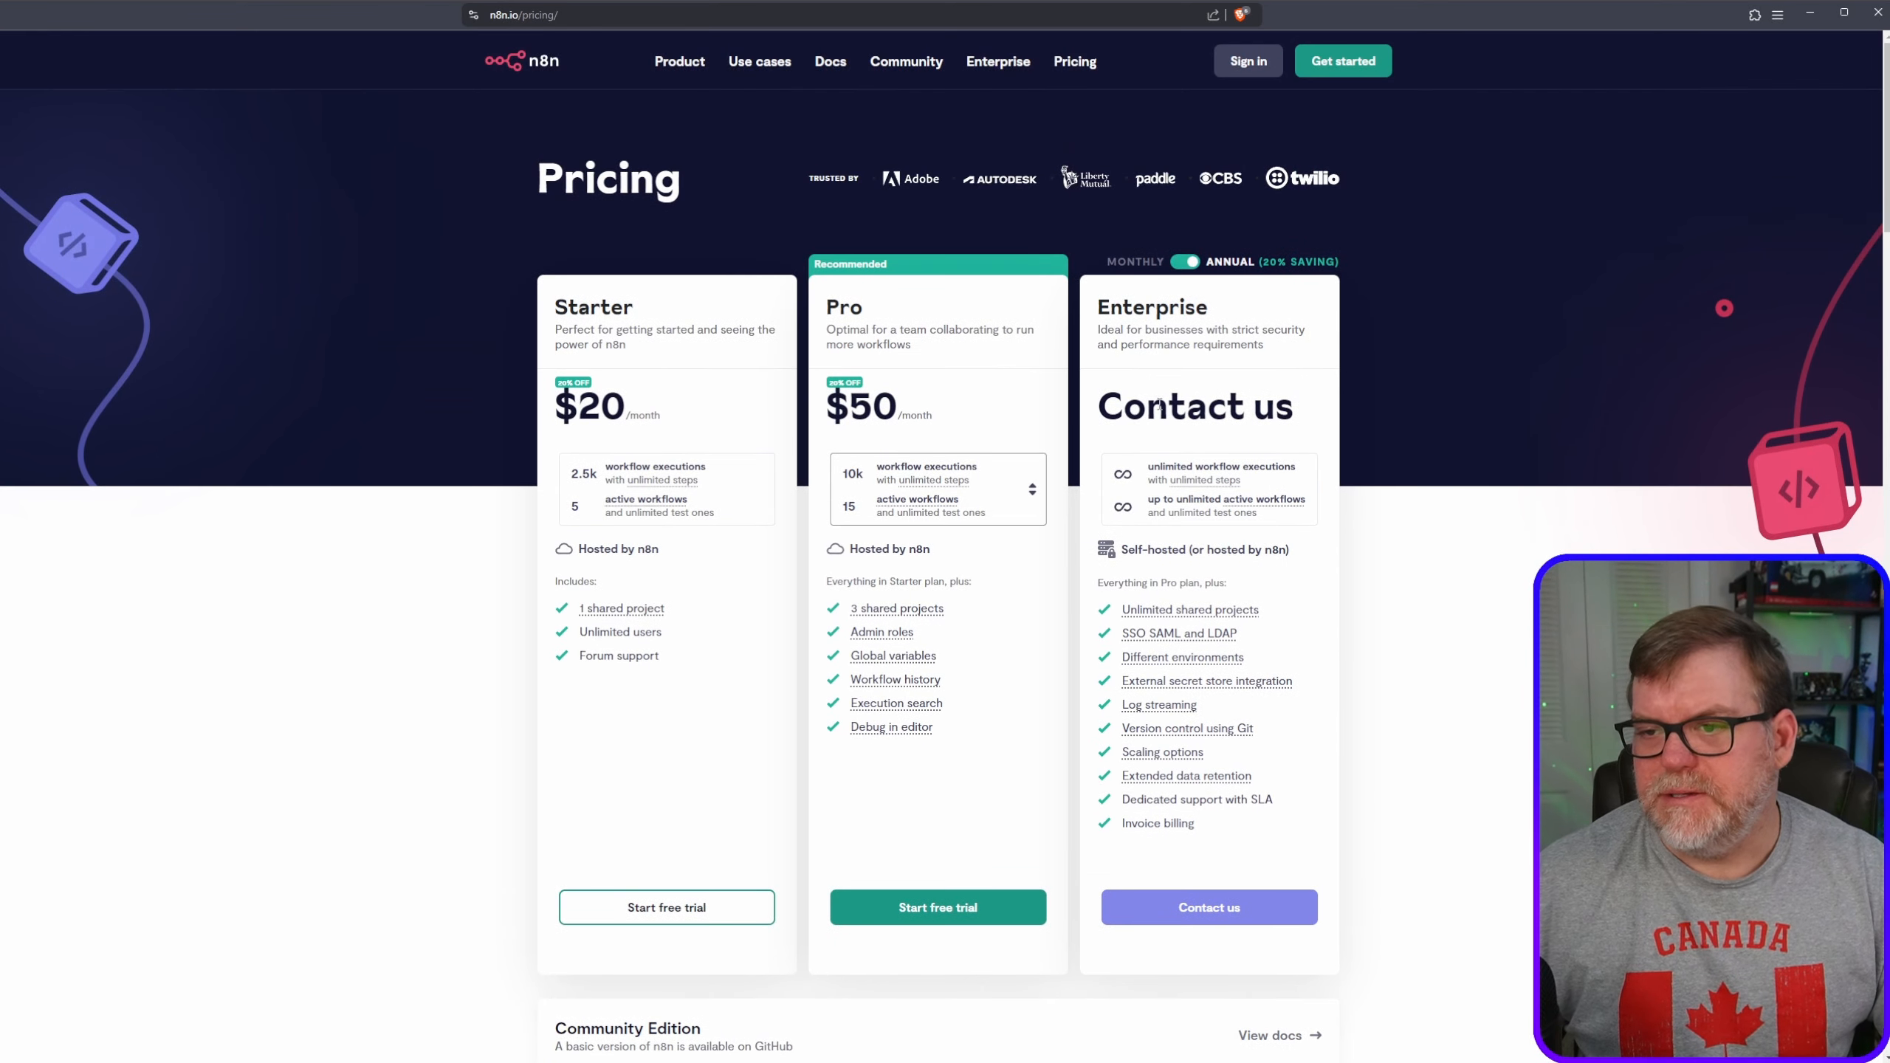
scroll(1314, 620, "down", 2)
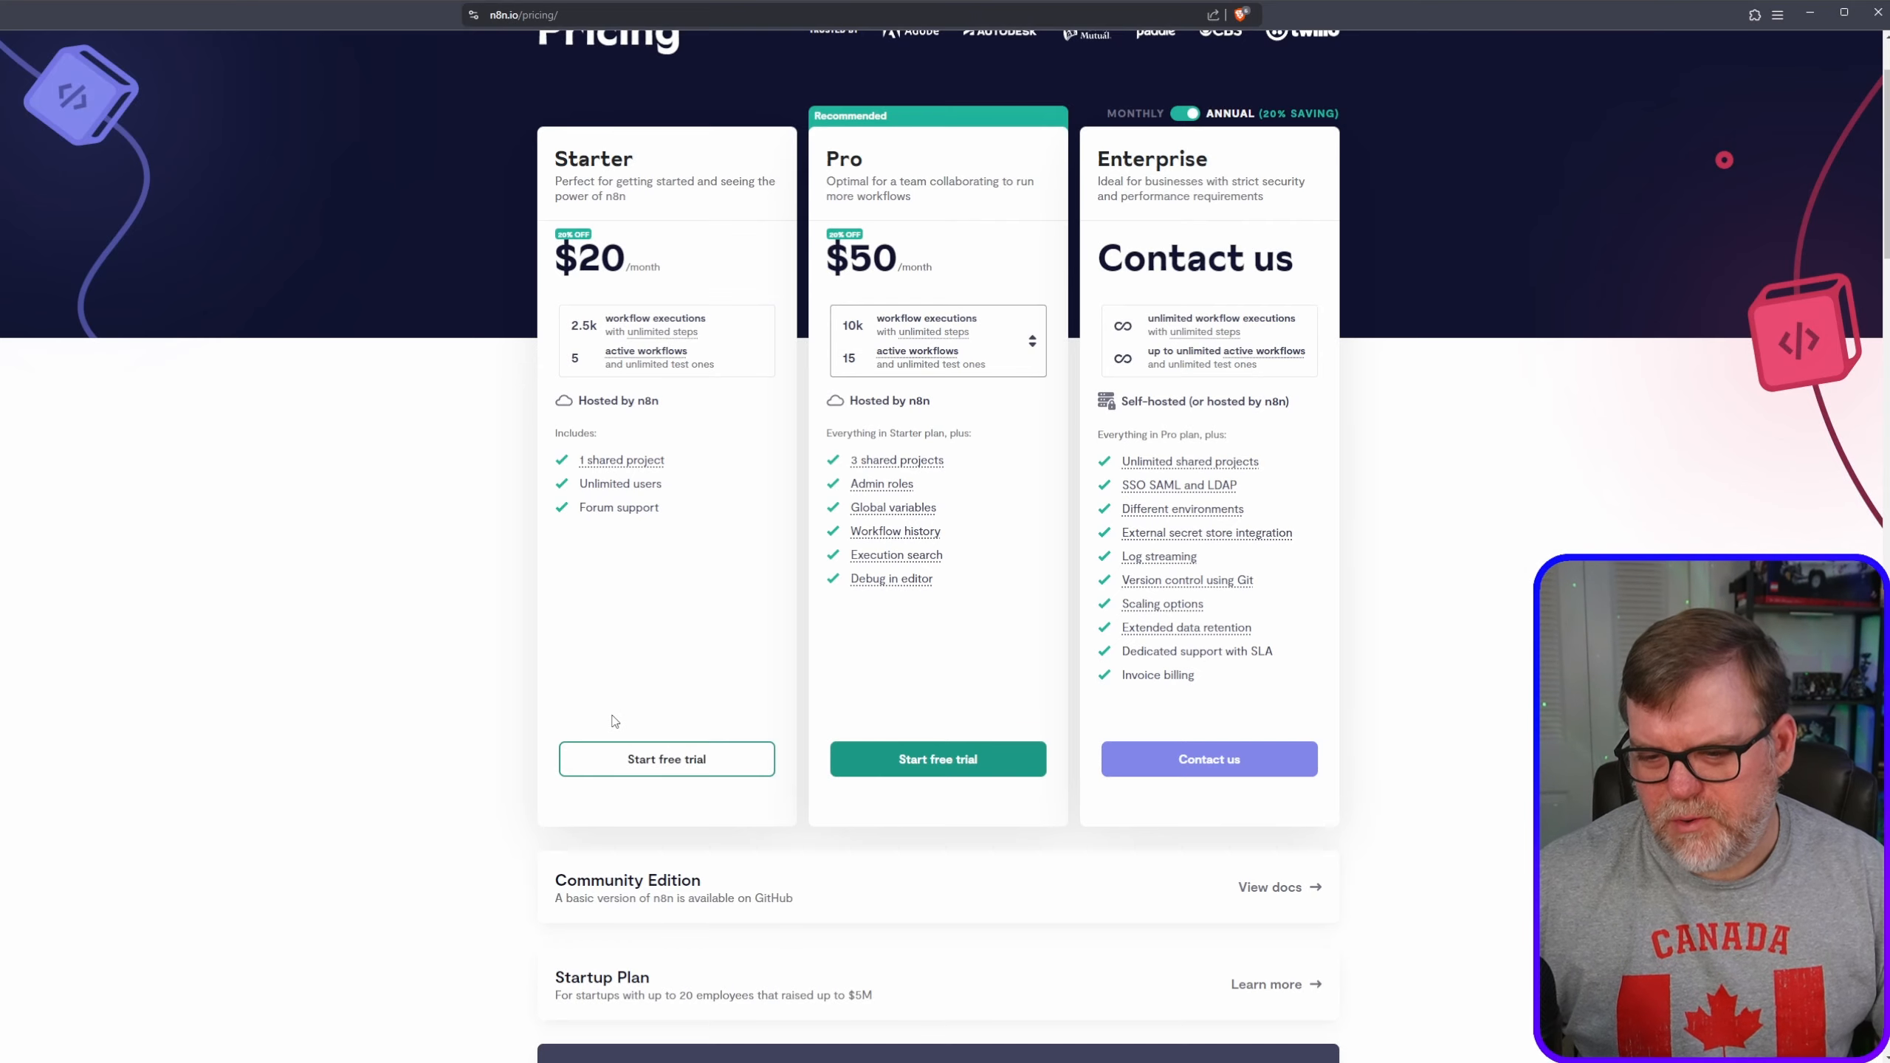
scroll(815, 730, "up", 1)
scroll(540, 655, "down", 2)
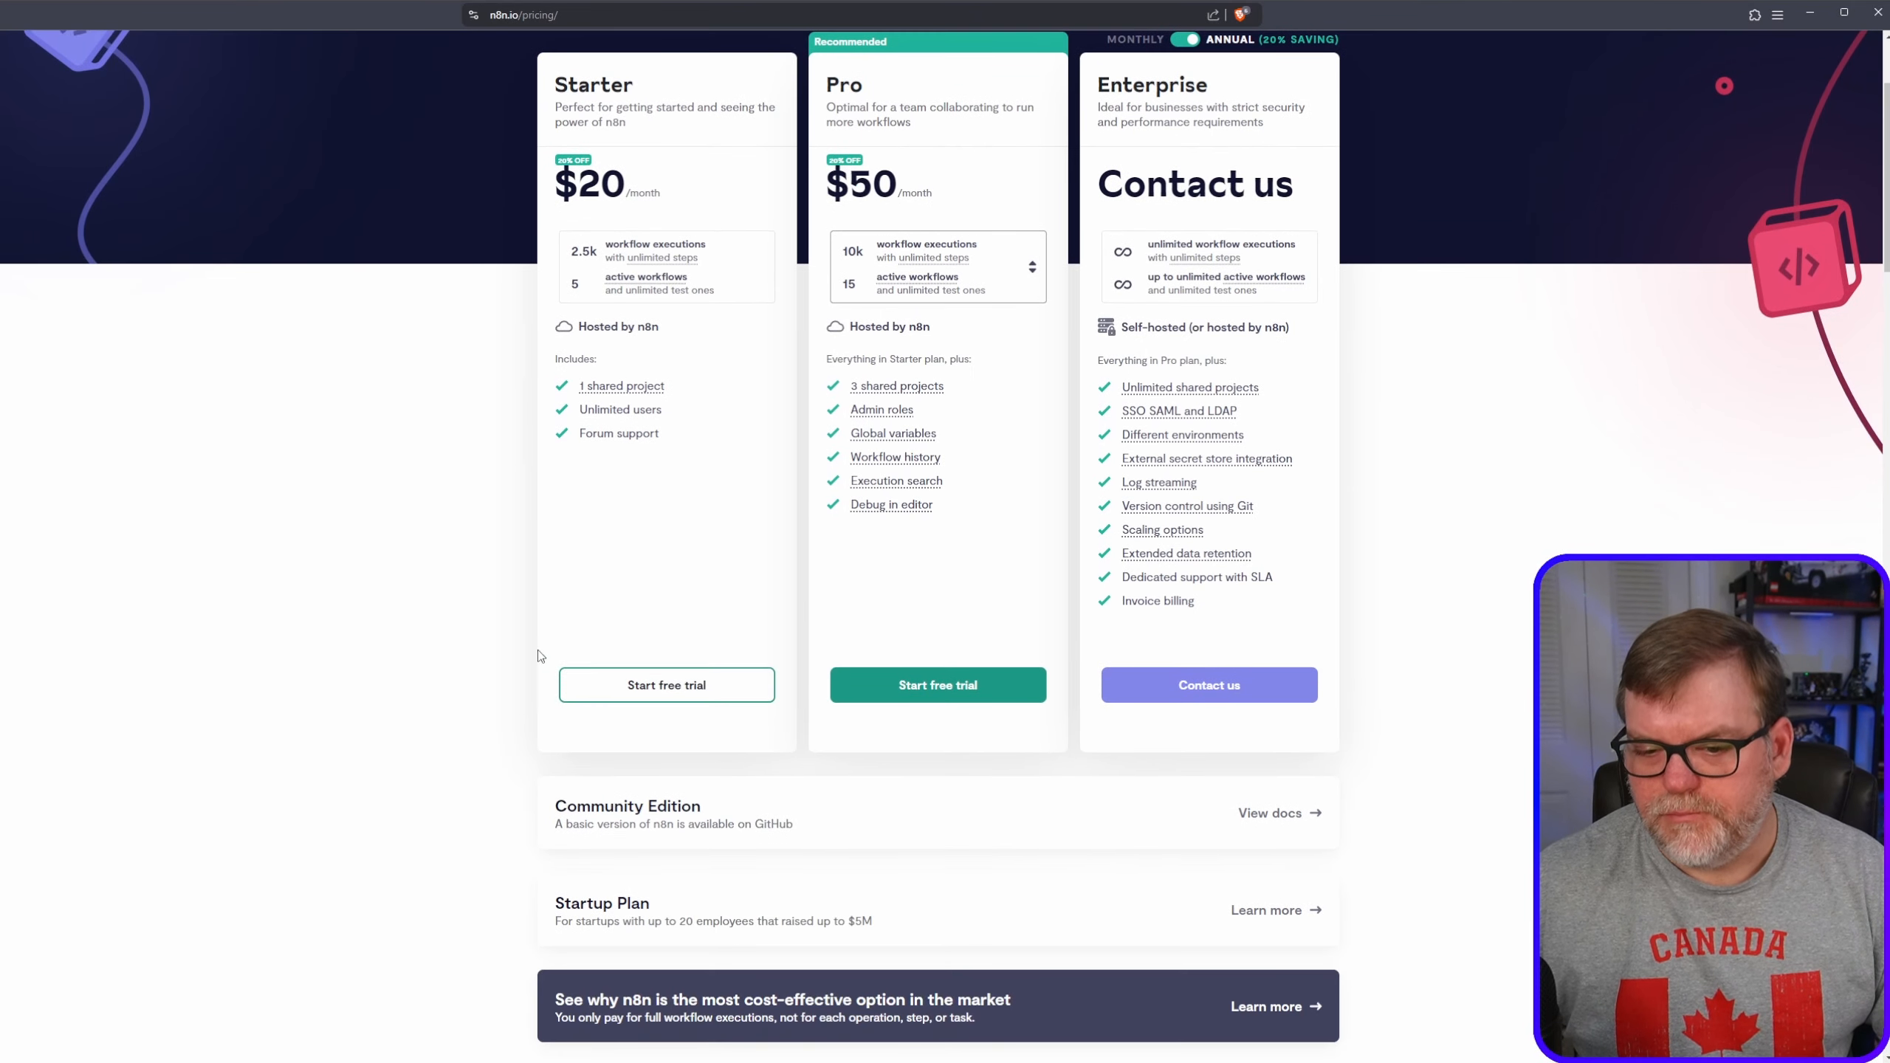
- Open the Community Edition documentation and read the Docker Compose server setup guide down to the Docker Compose file section
left_click(1268, 813)
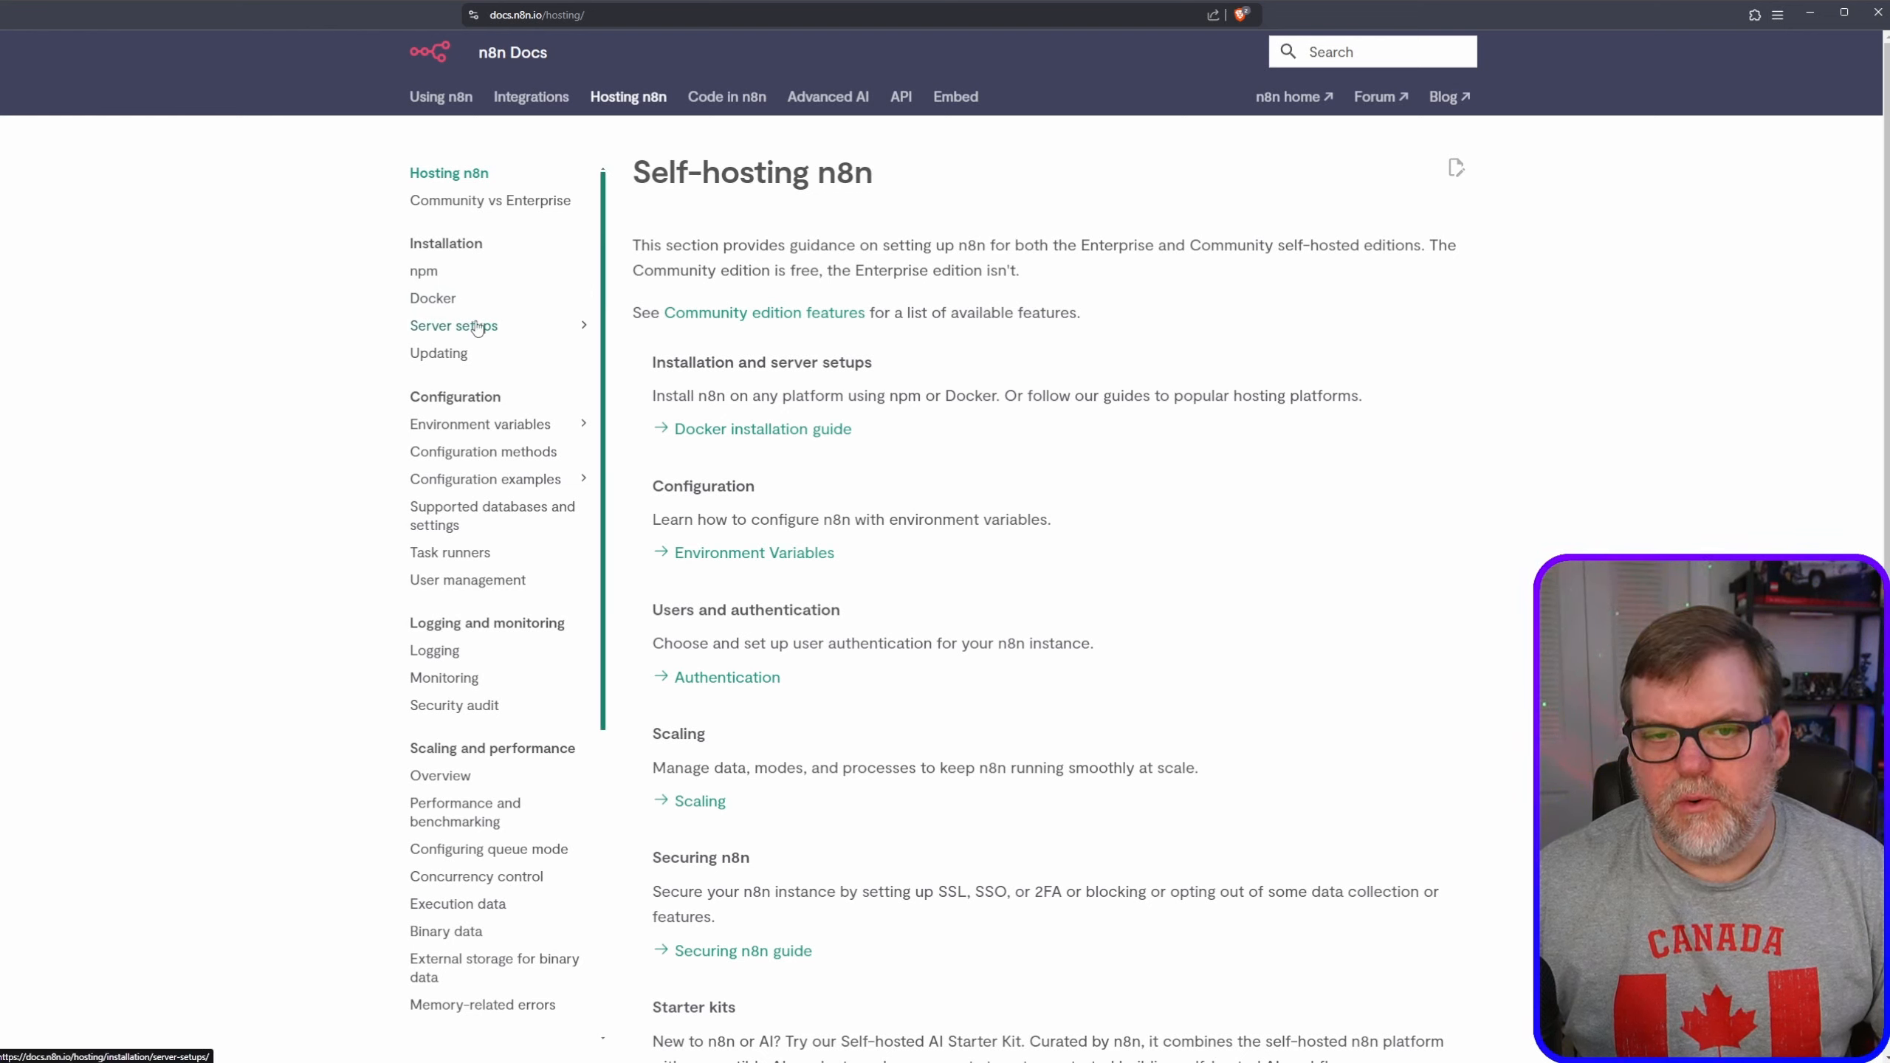
left_click(581, 328)
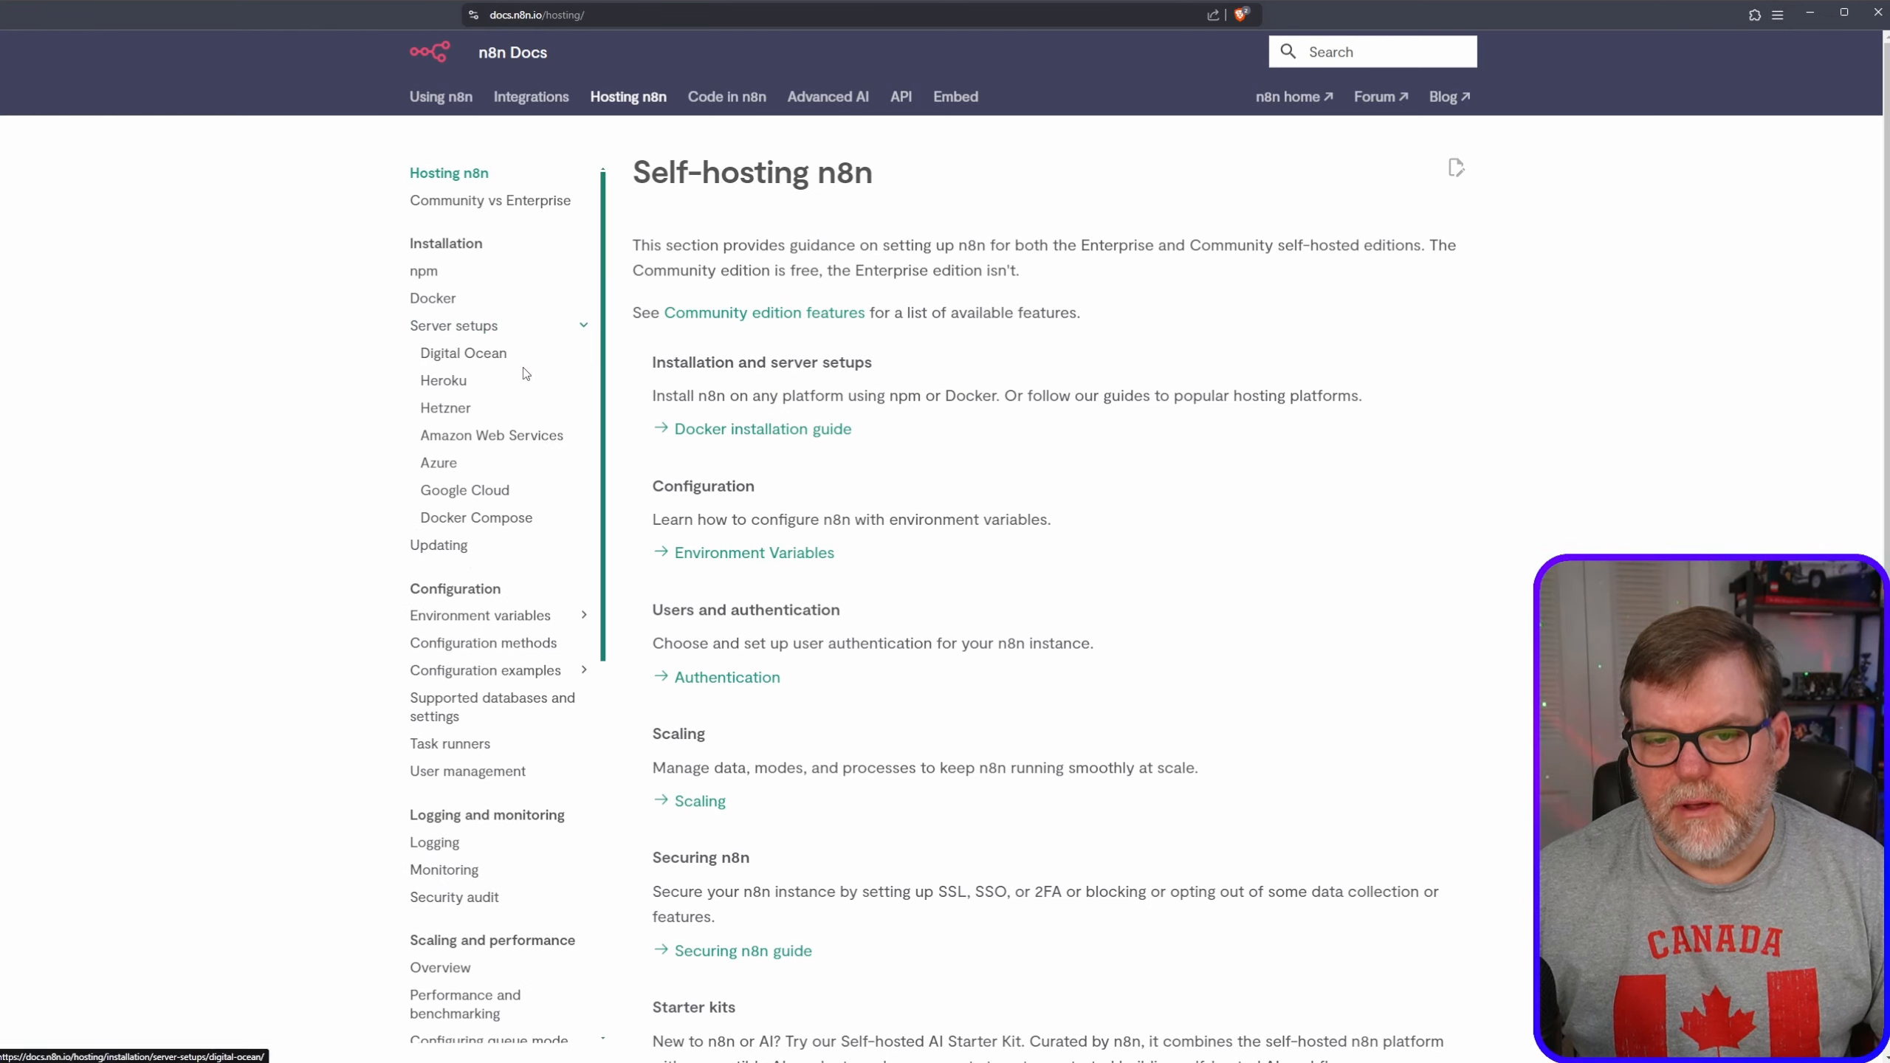
left_click(490, 521)
scroll(900, 679, "down", 8)
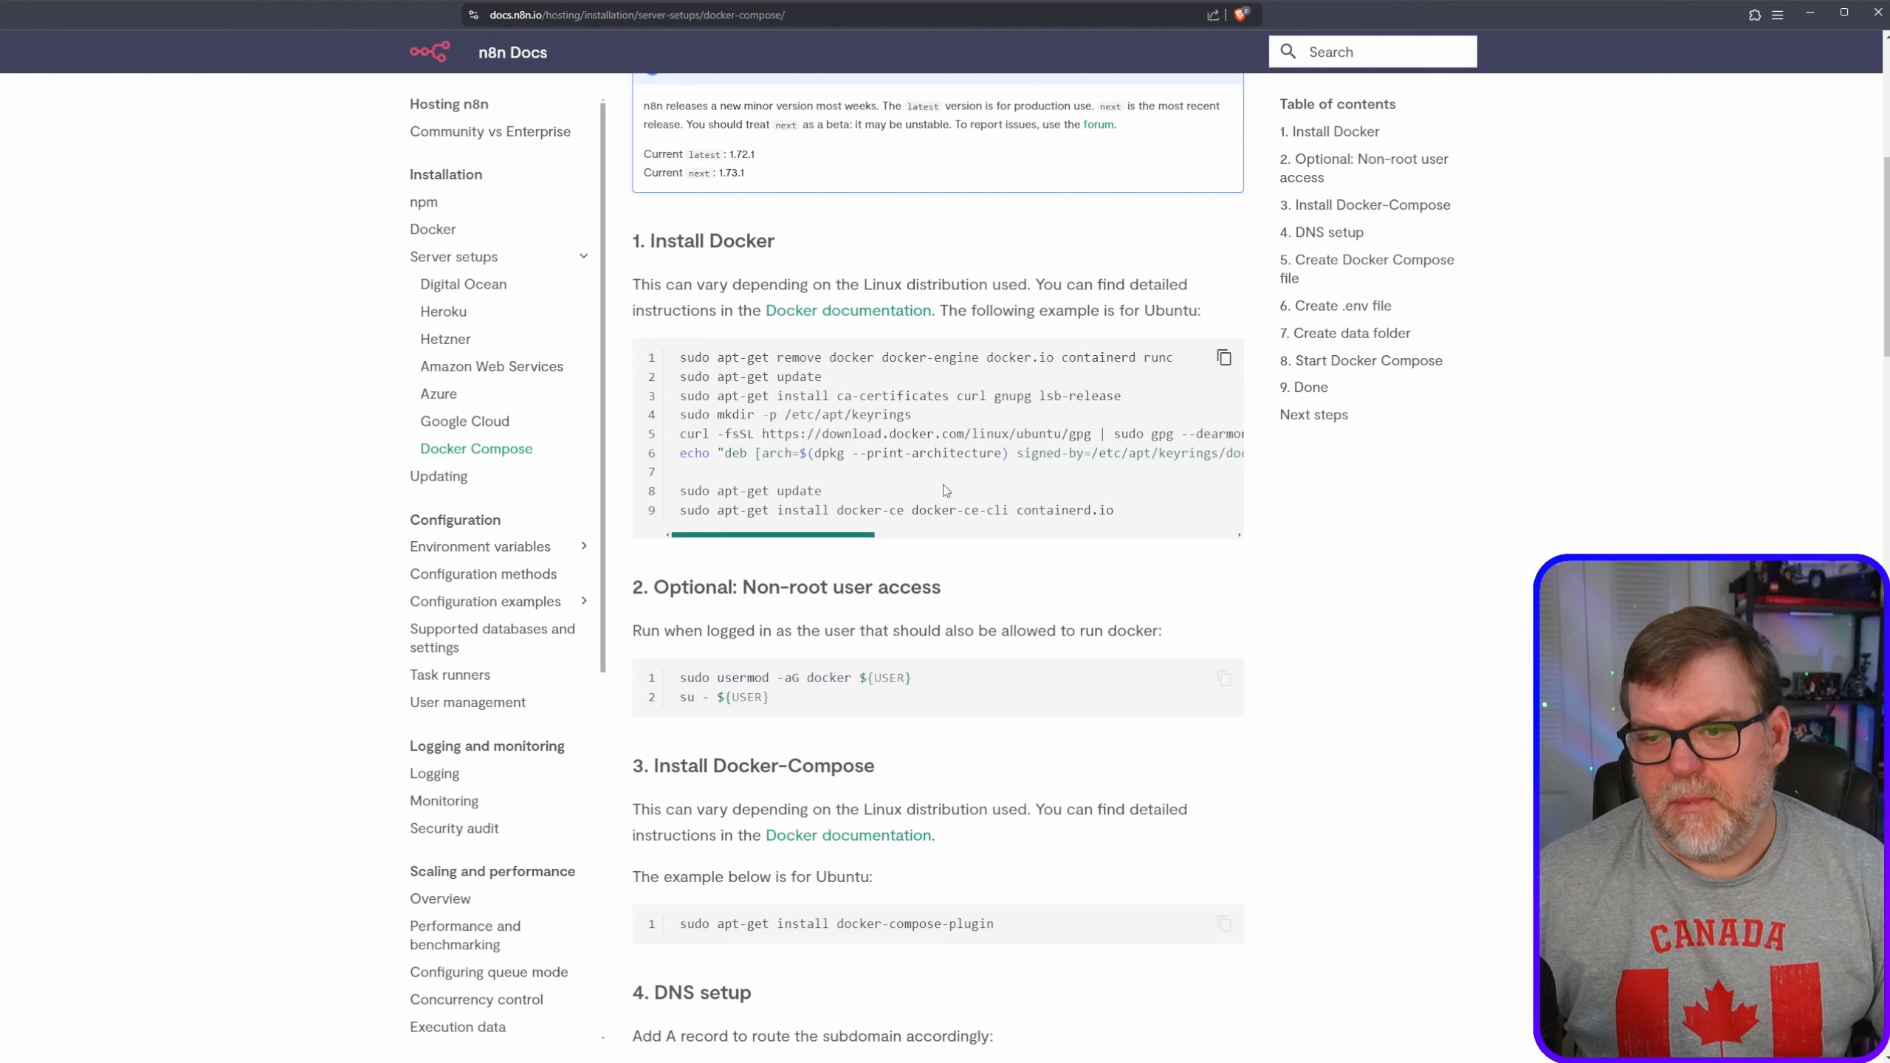
scroll(938, 497, "down", 4)
scroll(938, 501, "down", 10)
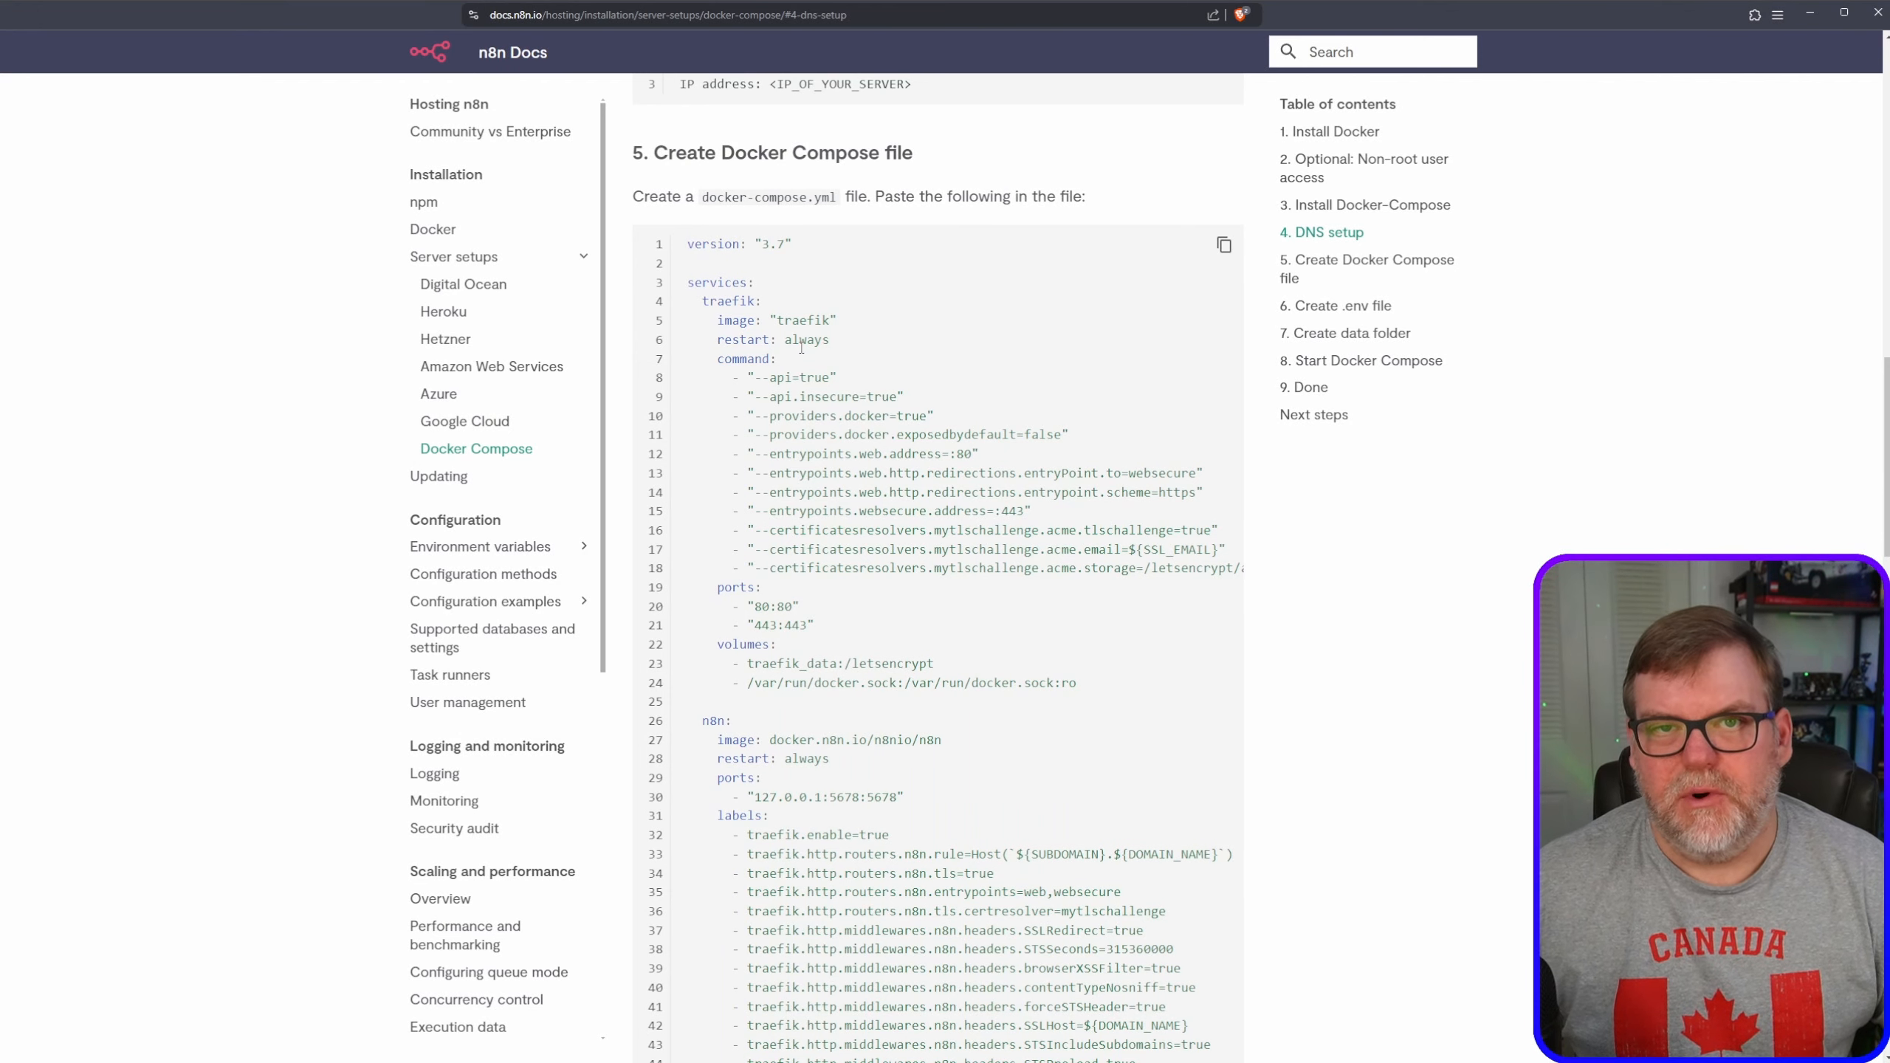
- Examine the Docker Compose file, .env file and data folder sections of the n8n server setup guide
scroll(898, 597, "down", 10)
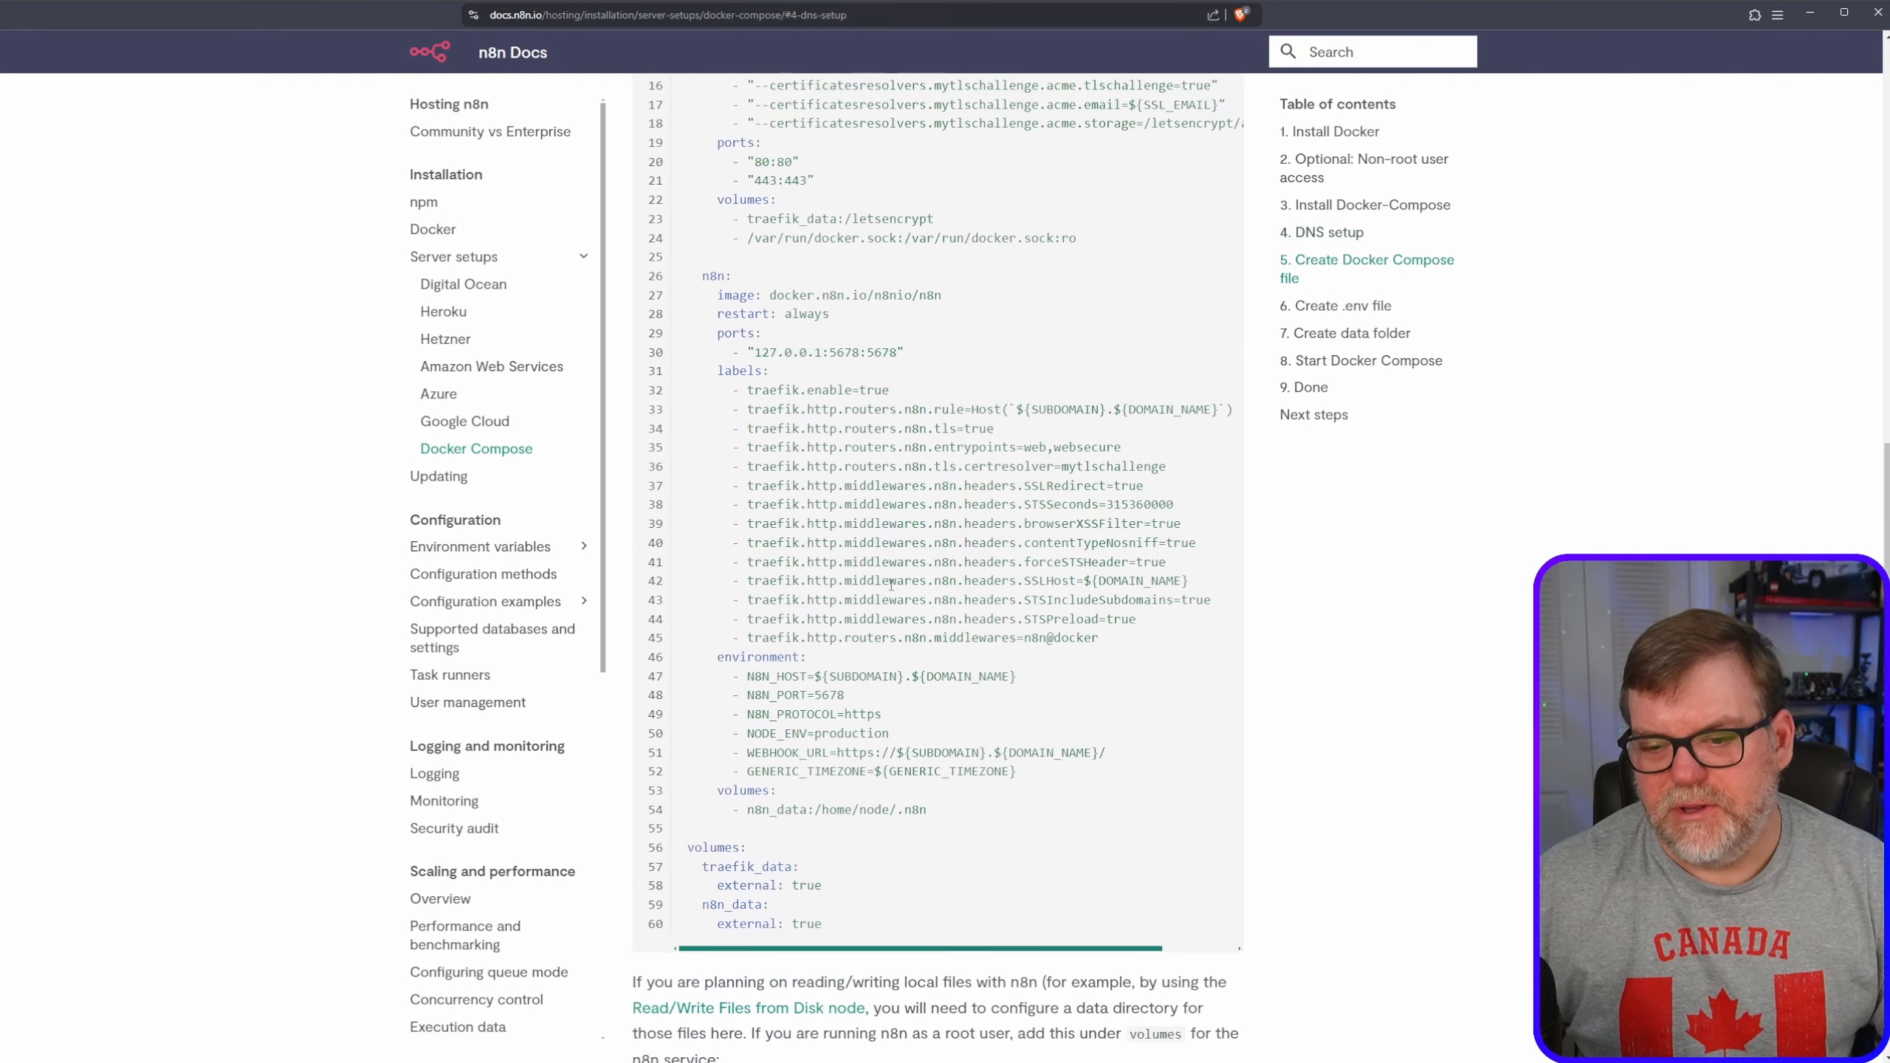
scroll(867, 566, "down", 5)
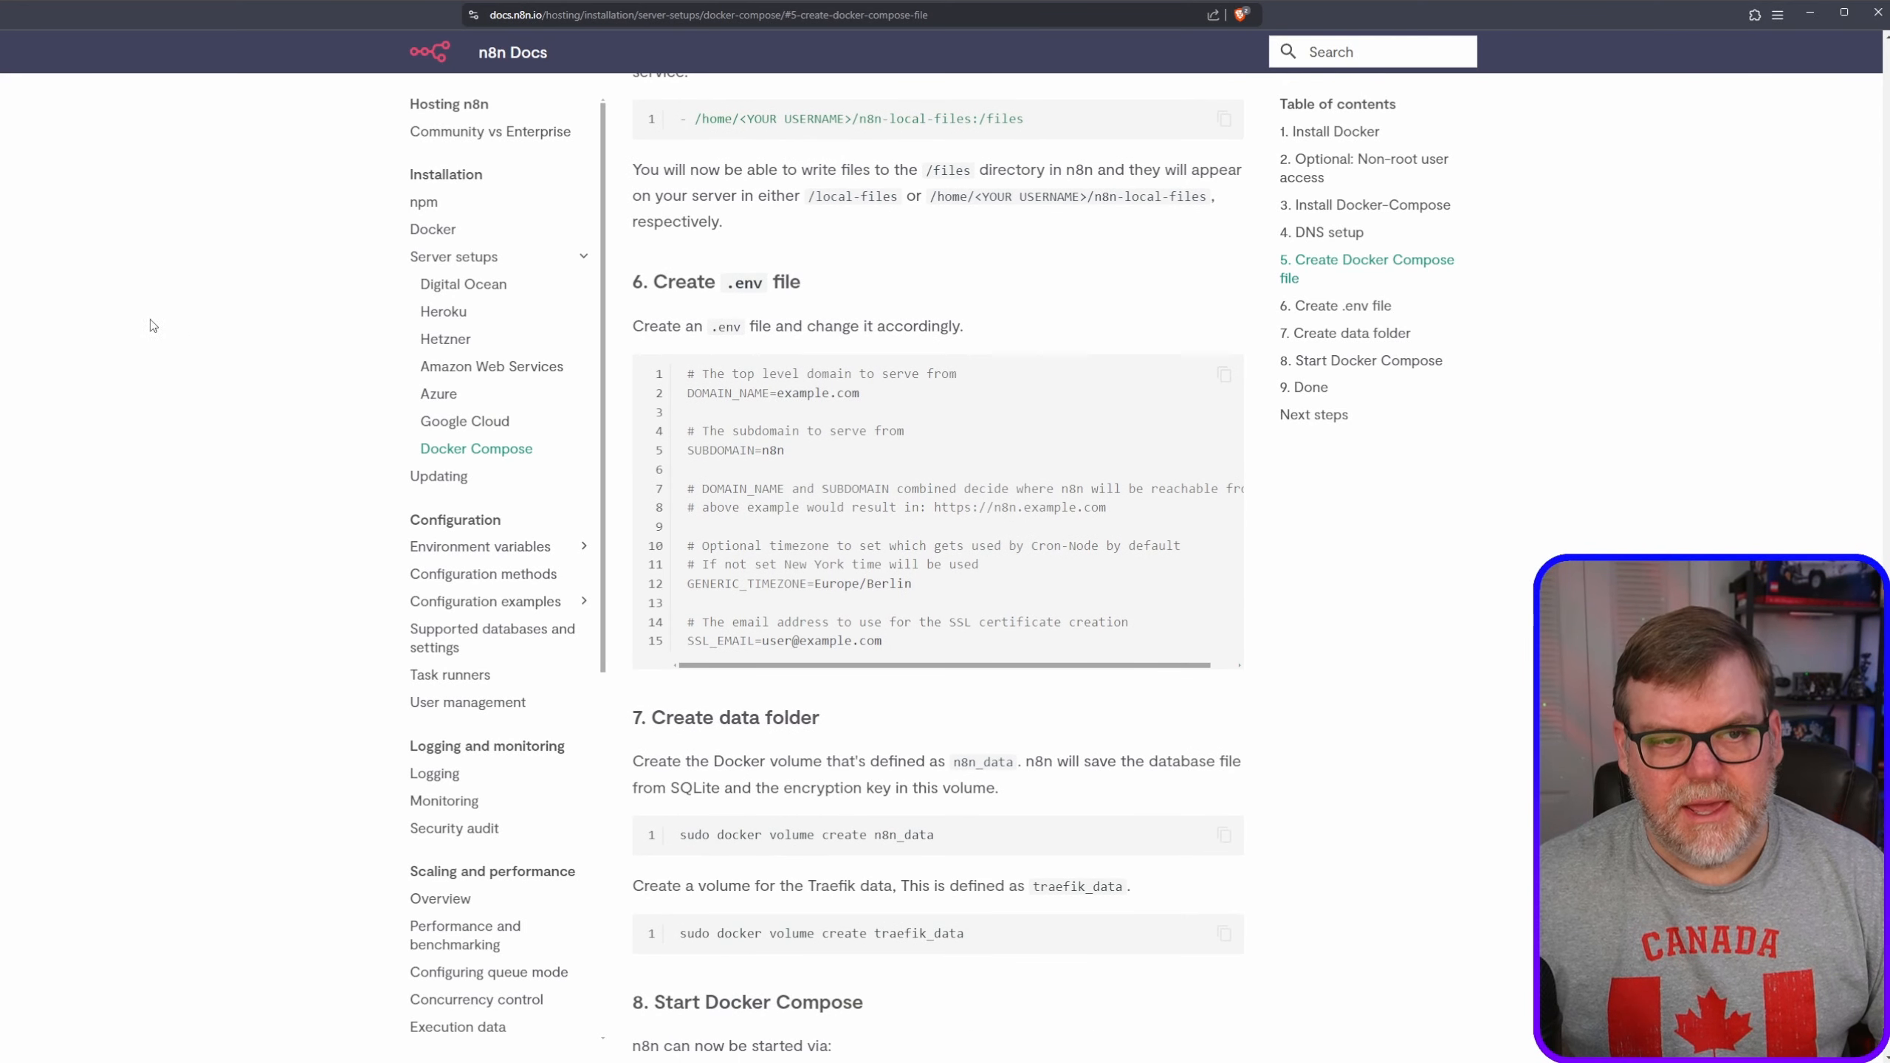
- Switch to the SynAck-Time-YouTube repository on GitHub and open docker_compose.yml in the Youtube/n8n folder
key("ctrl+Tab")
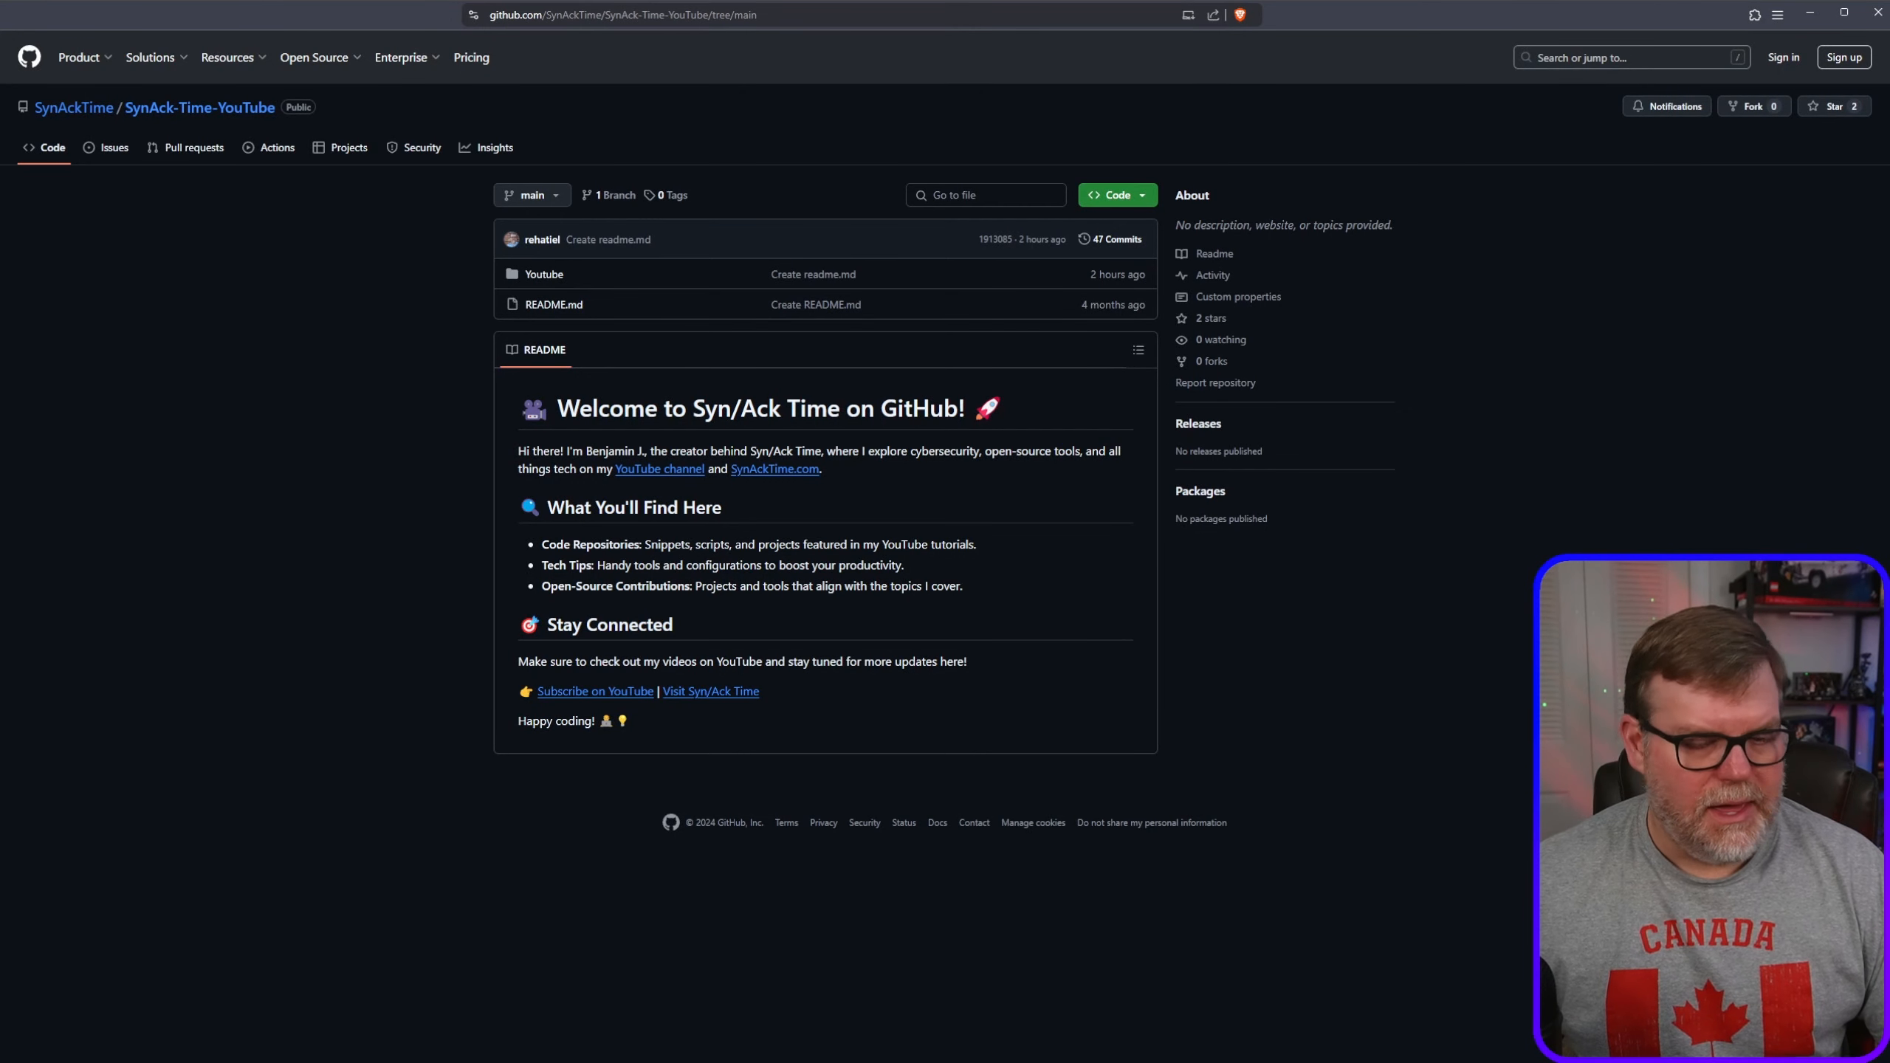
left_click(545, 280)
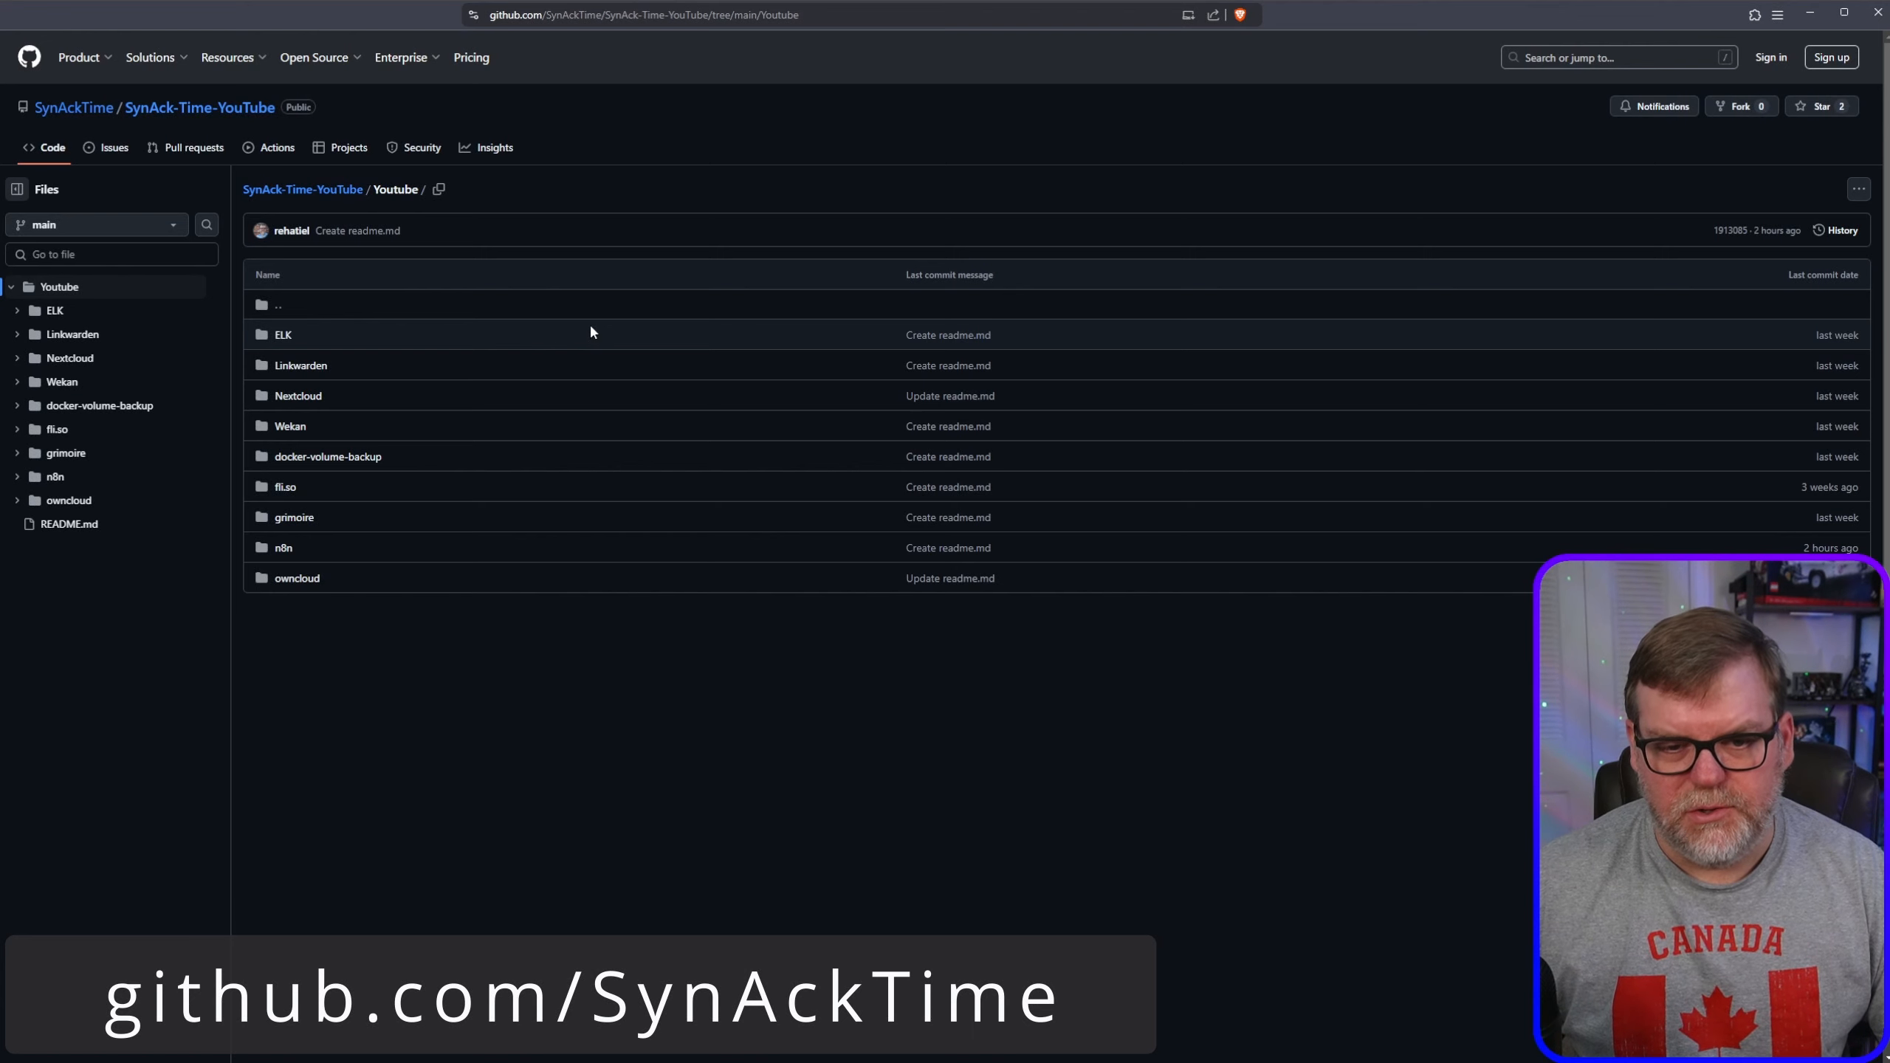
left_click(284, 548)
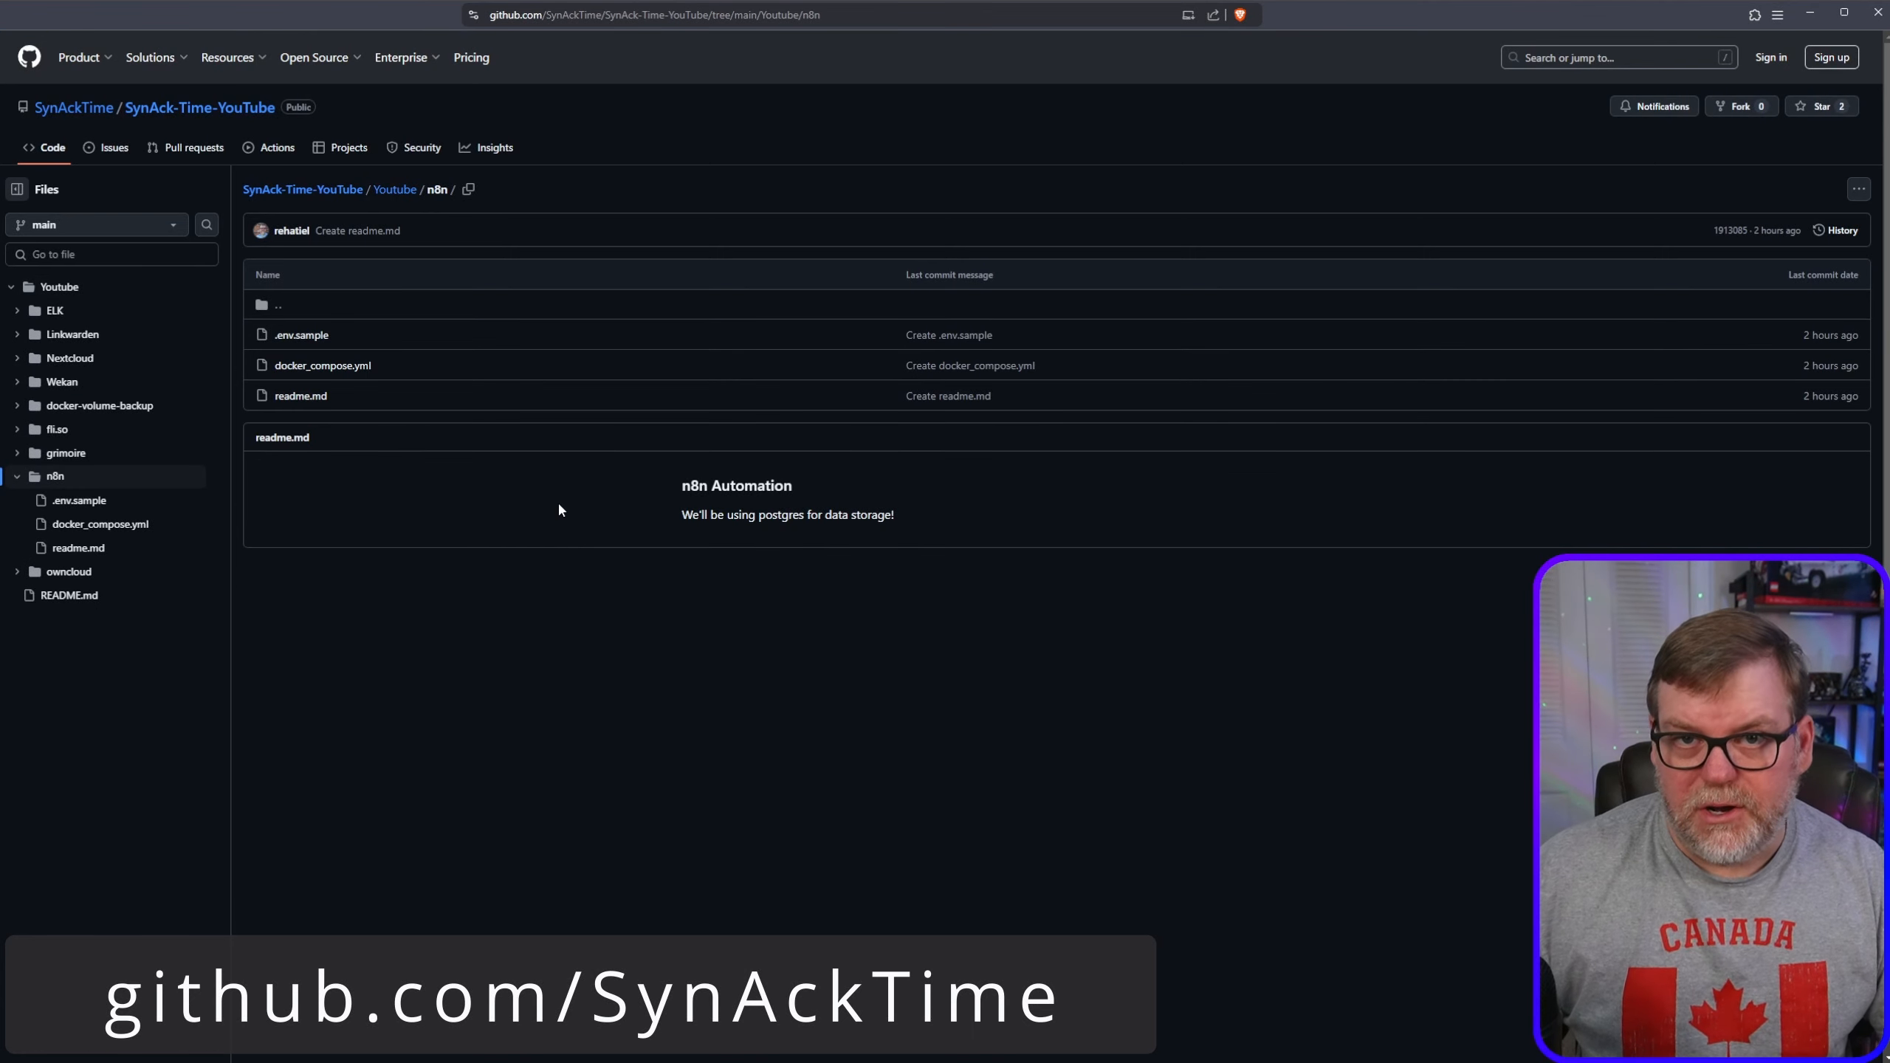
left_click(334, 368)
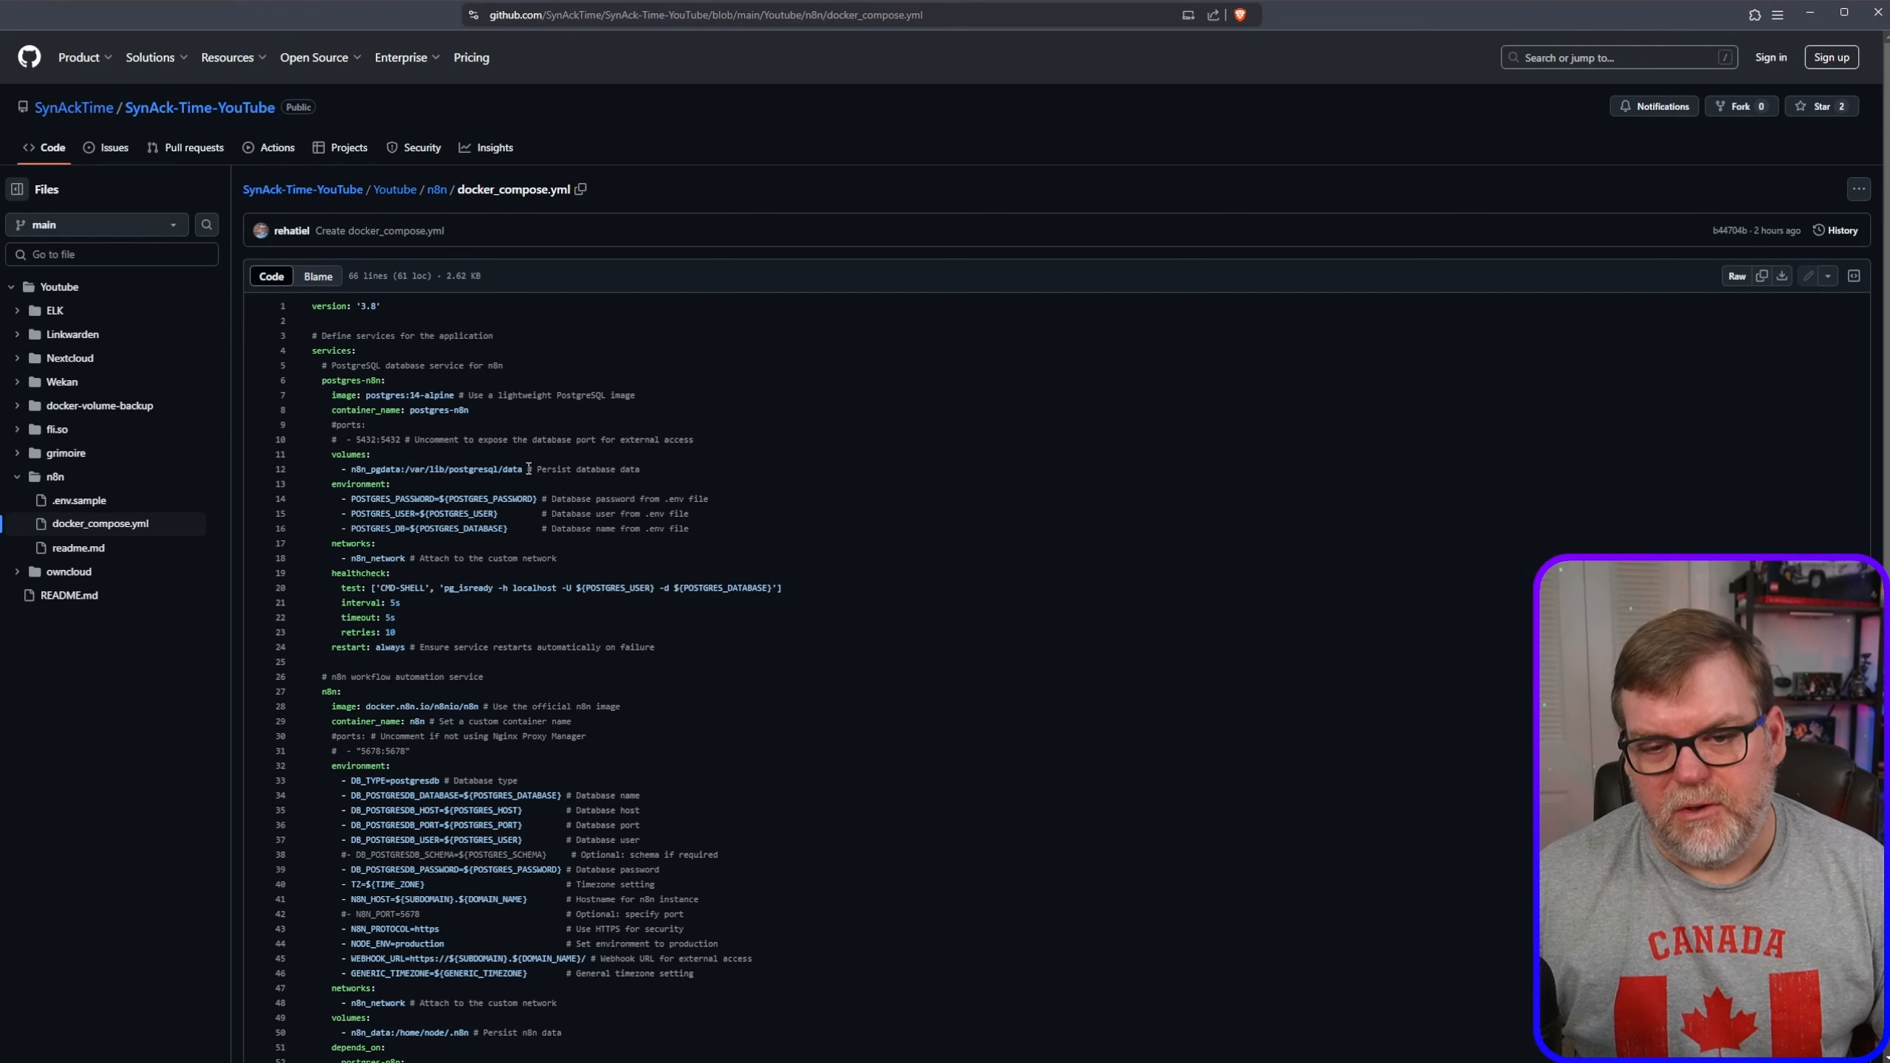
- Review the services, volumes and network in docker_compose.yml and copy the raw file content
scroll(721, 622, "down", 3)
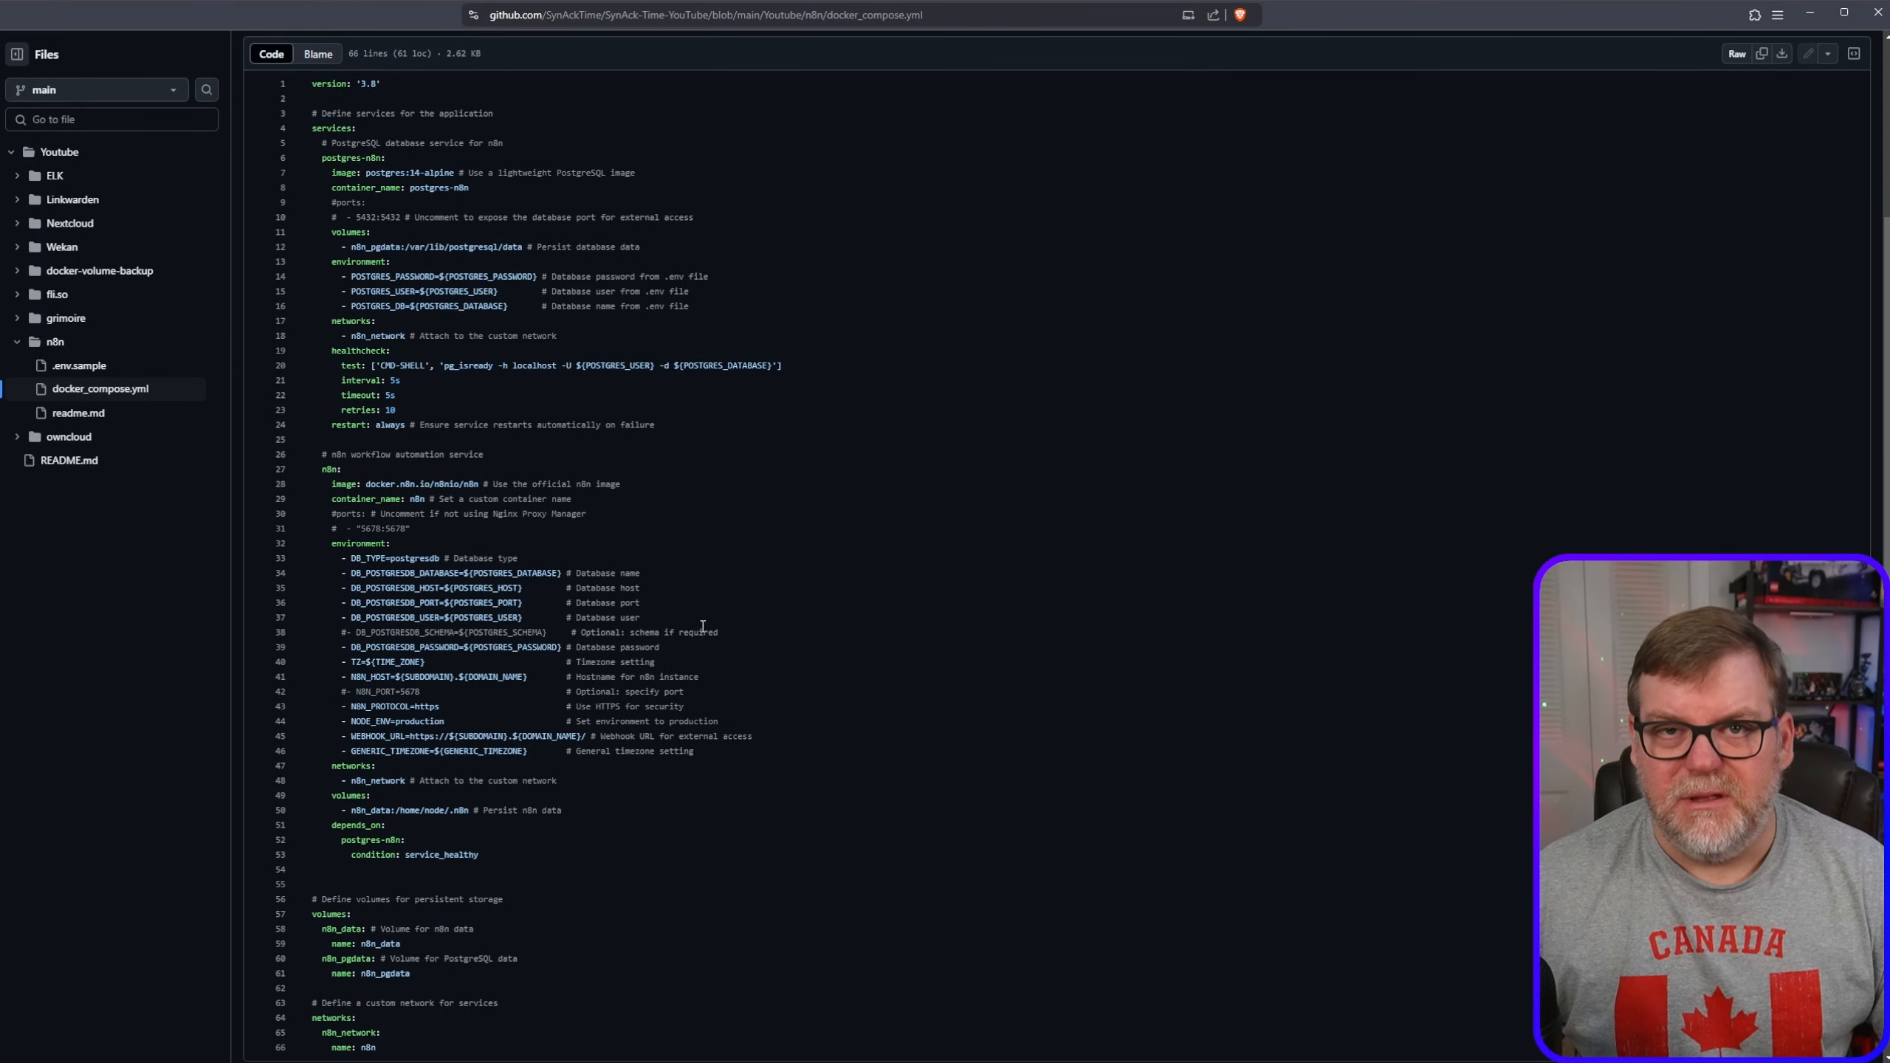
scroll(727, 678, "up", 3)
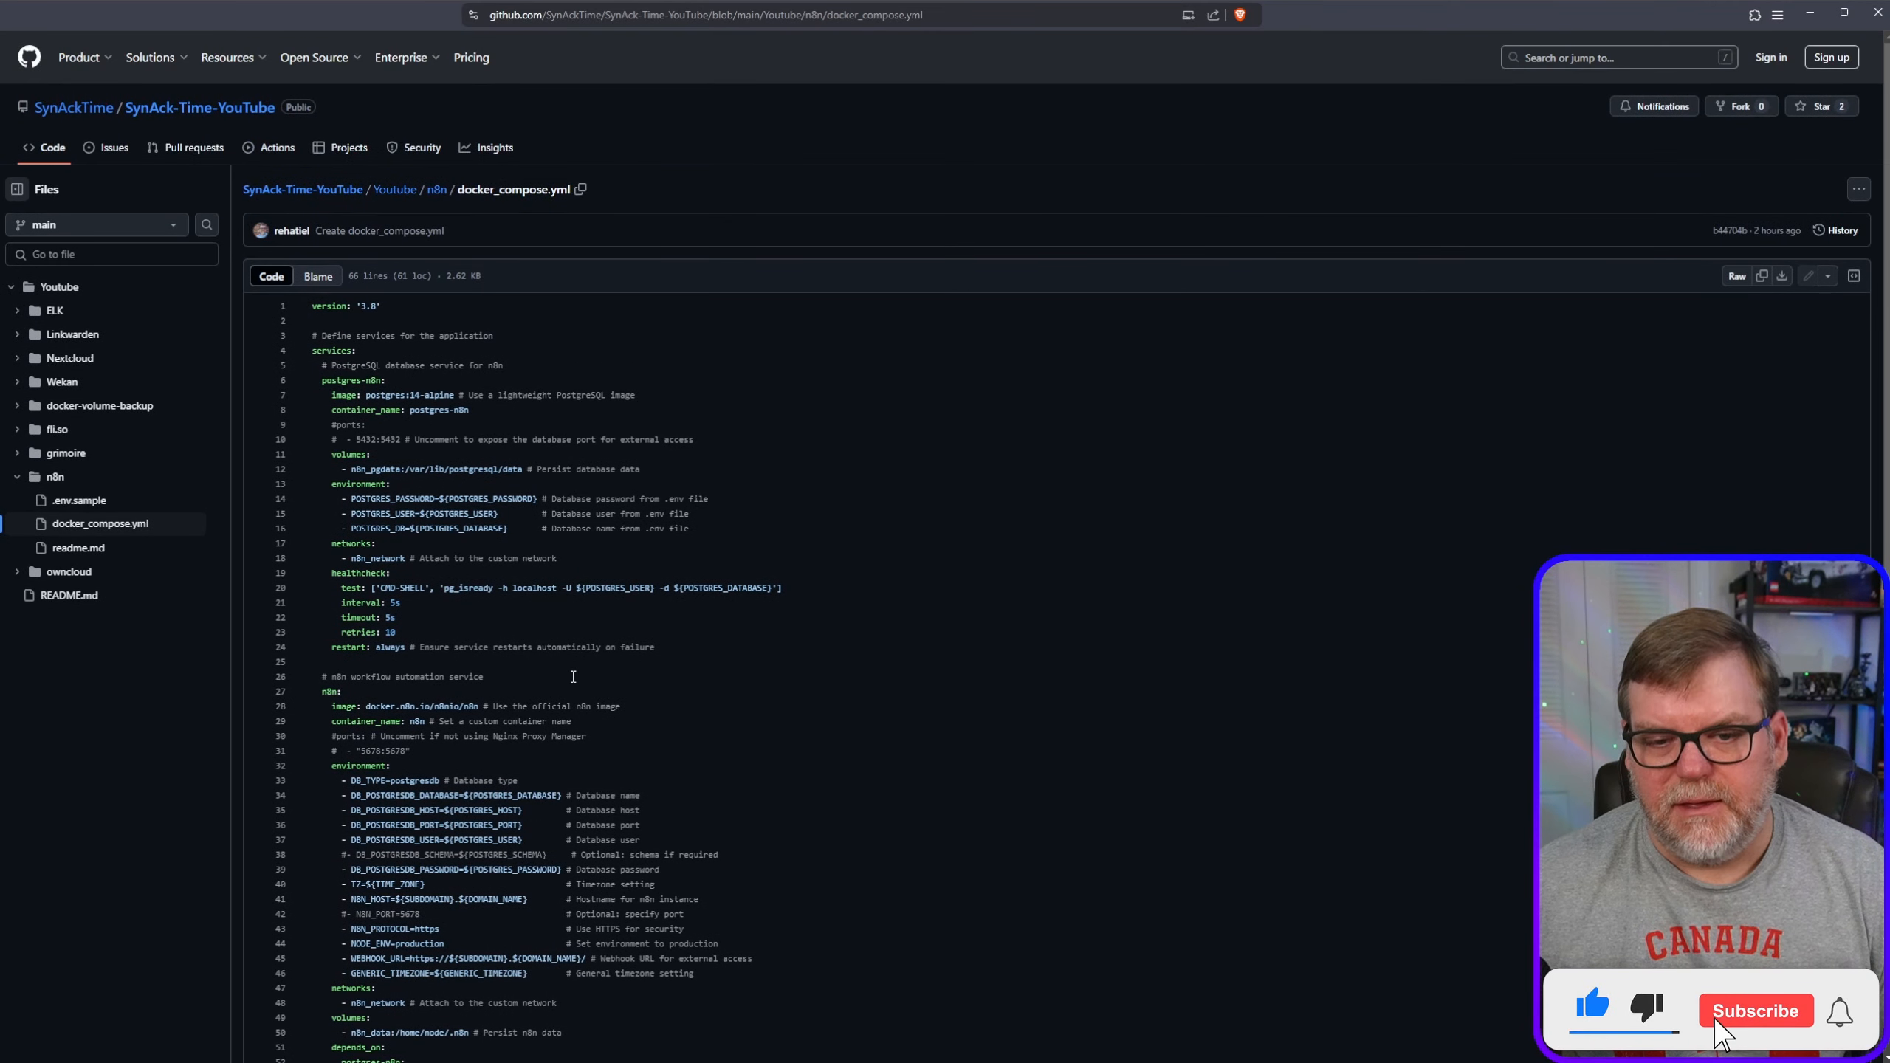
scroll(573, 676, "down", 2)
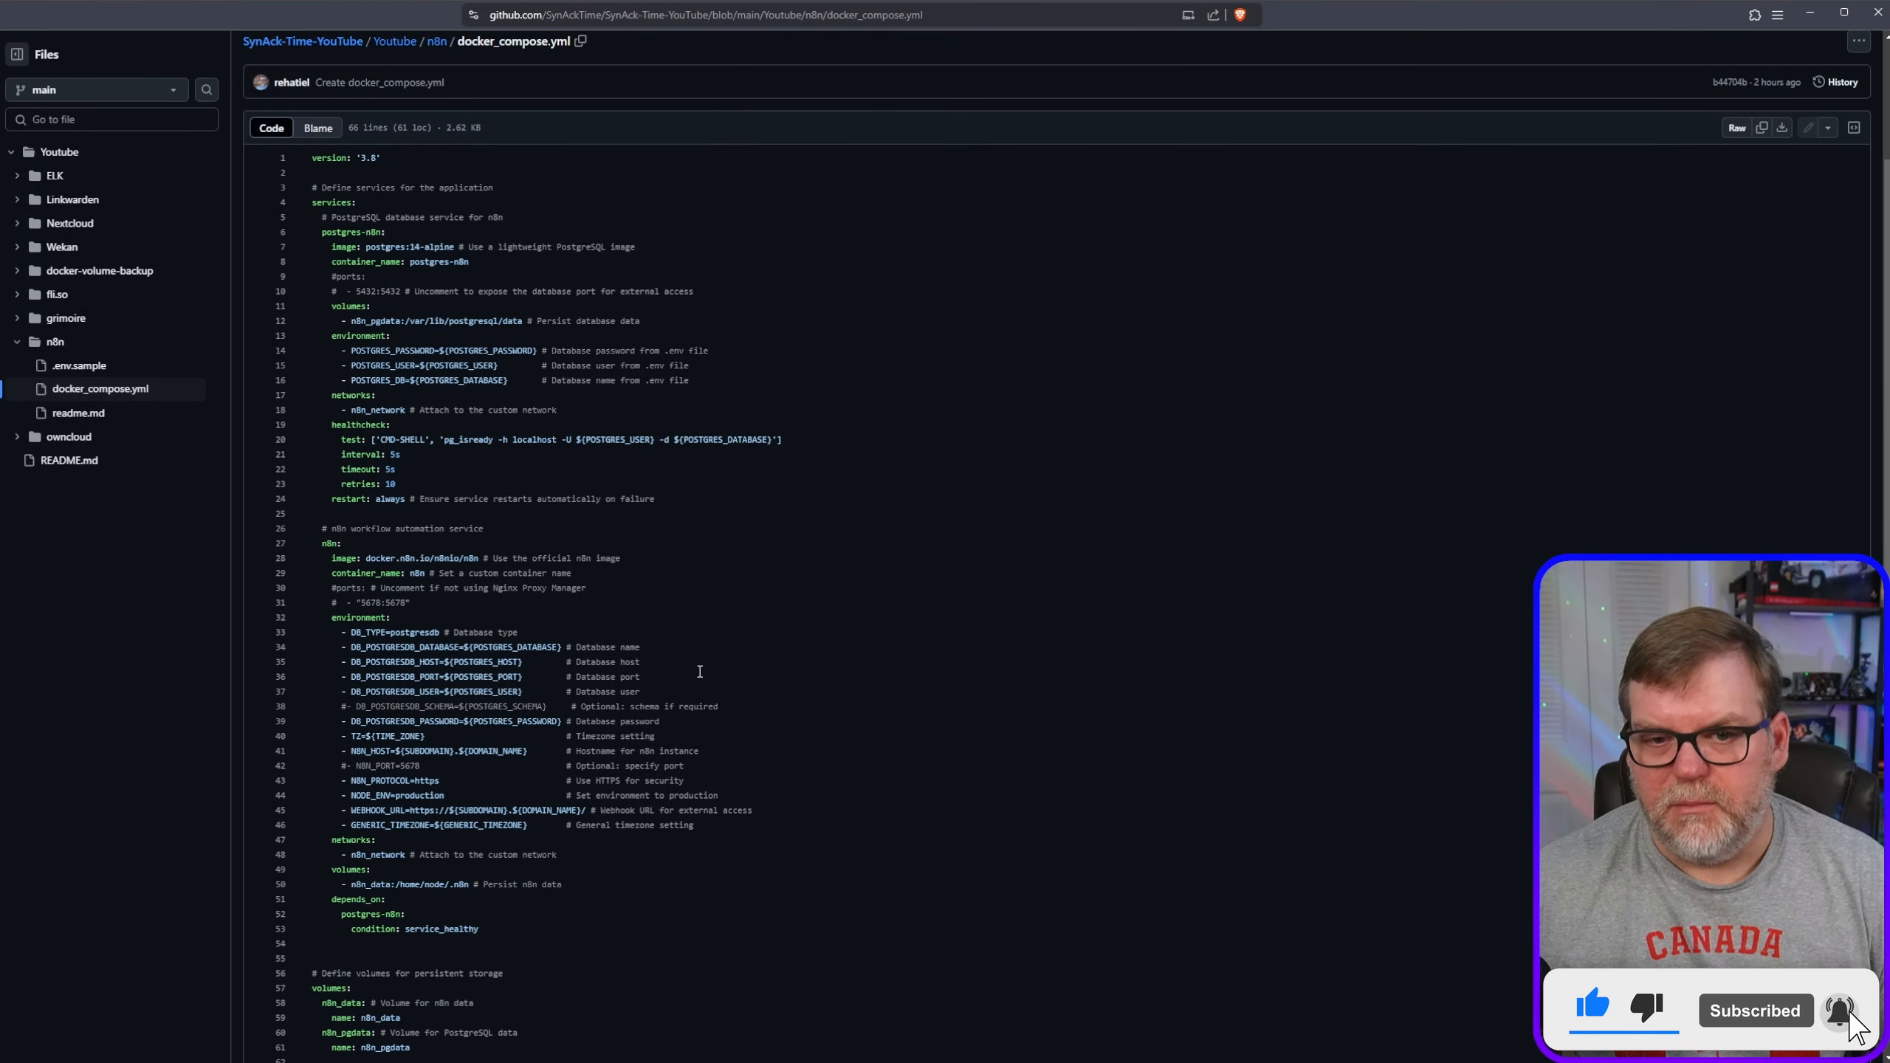
scroll(692, 660, "up", 2)
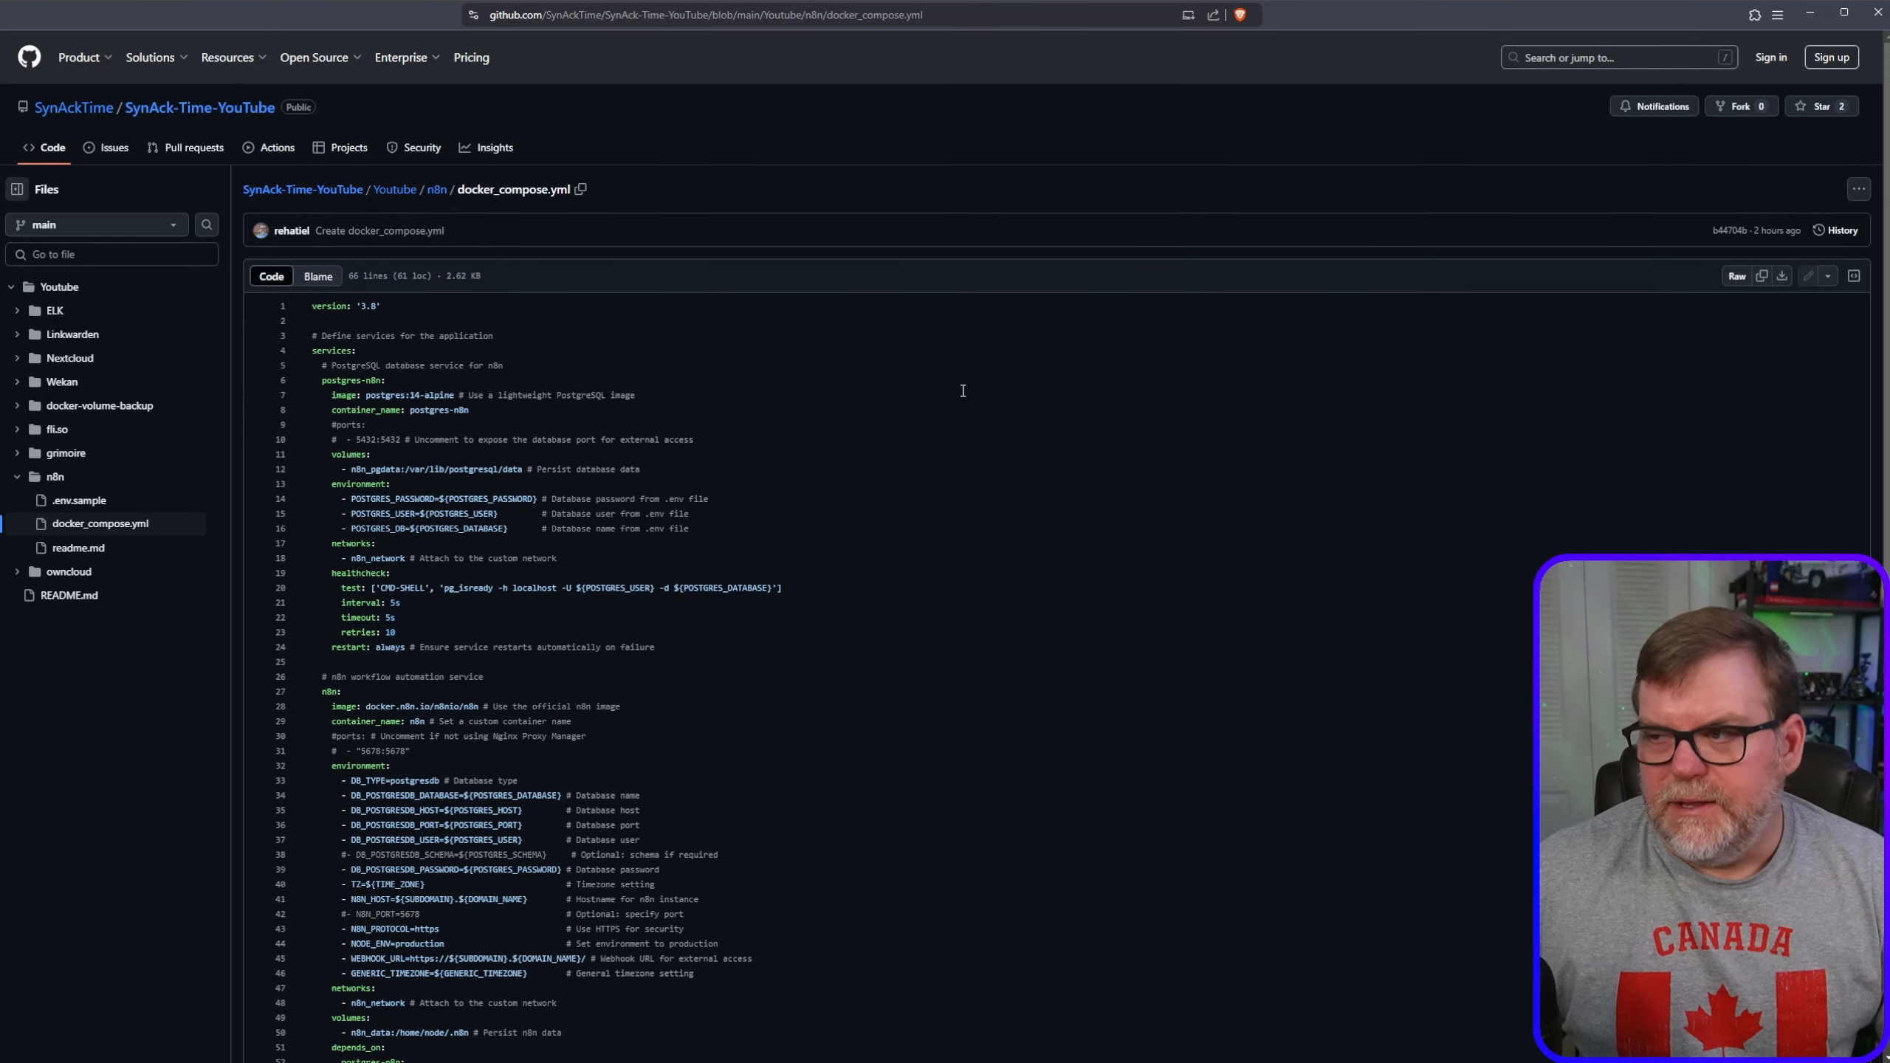
left_click(1761, 275)
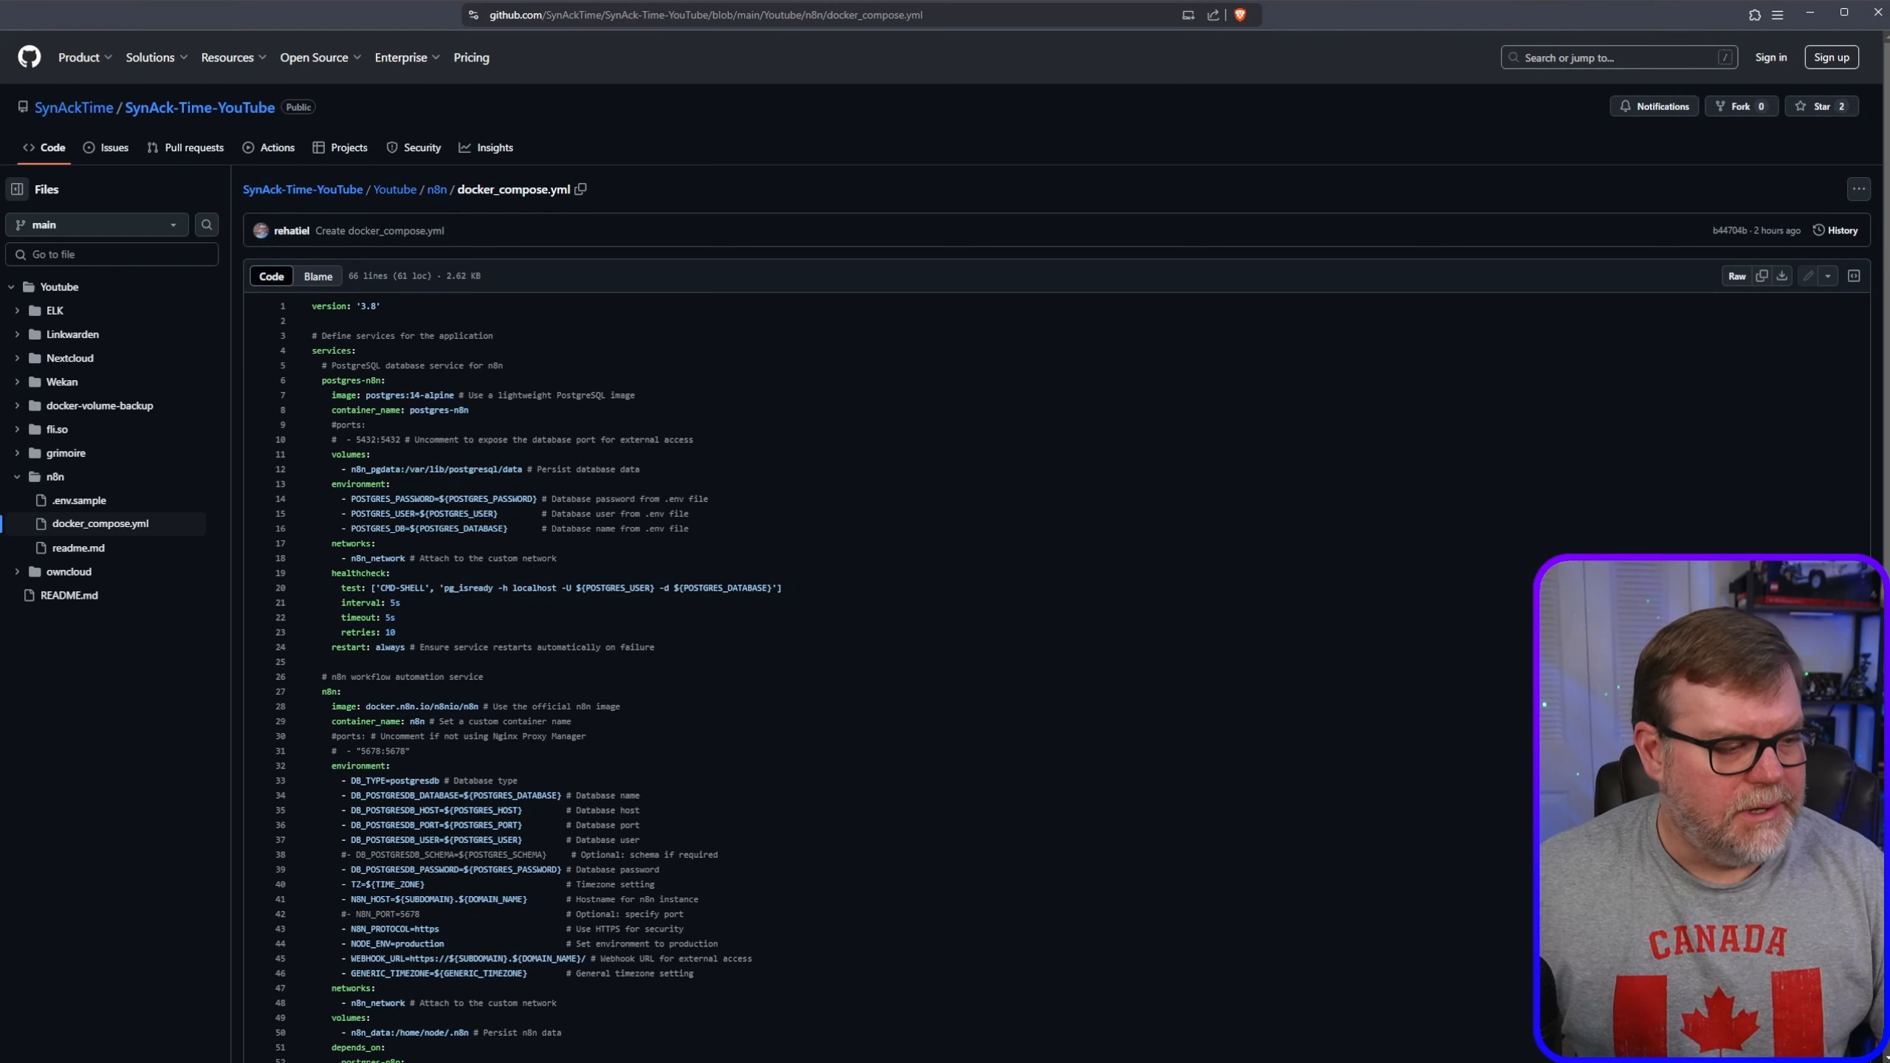
- In Portainer, create a new stack named "n8n" and paste the copied compose file into its web editor
key("ctrl+Tab")
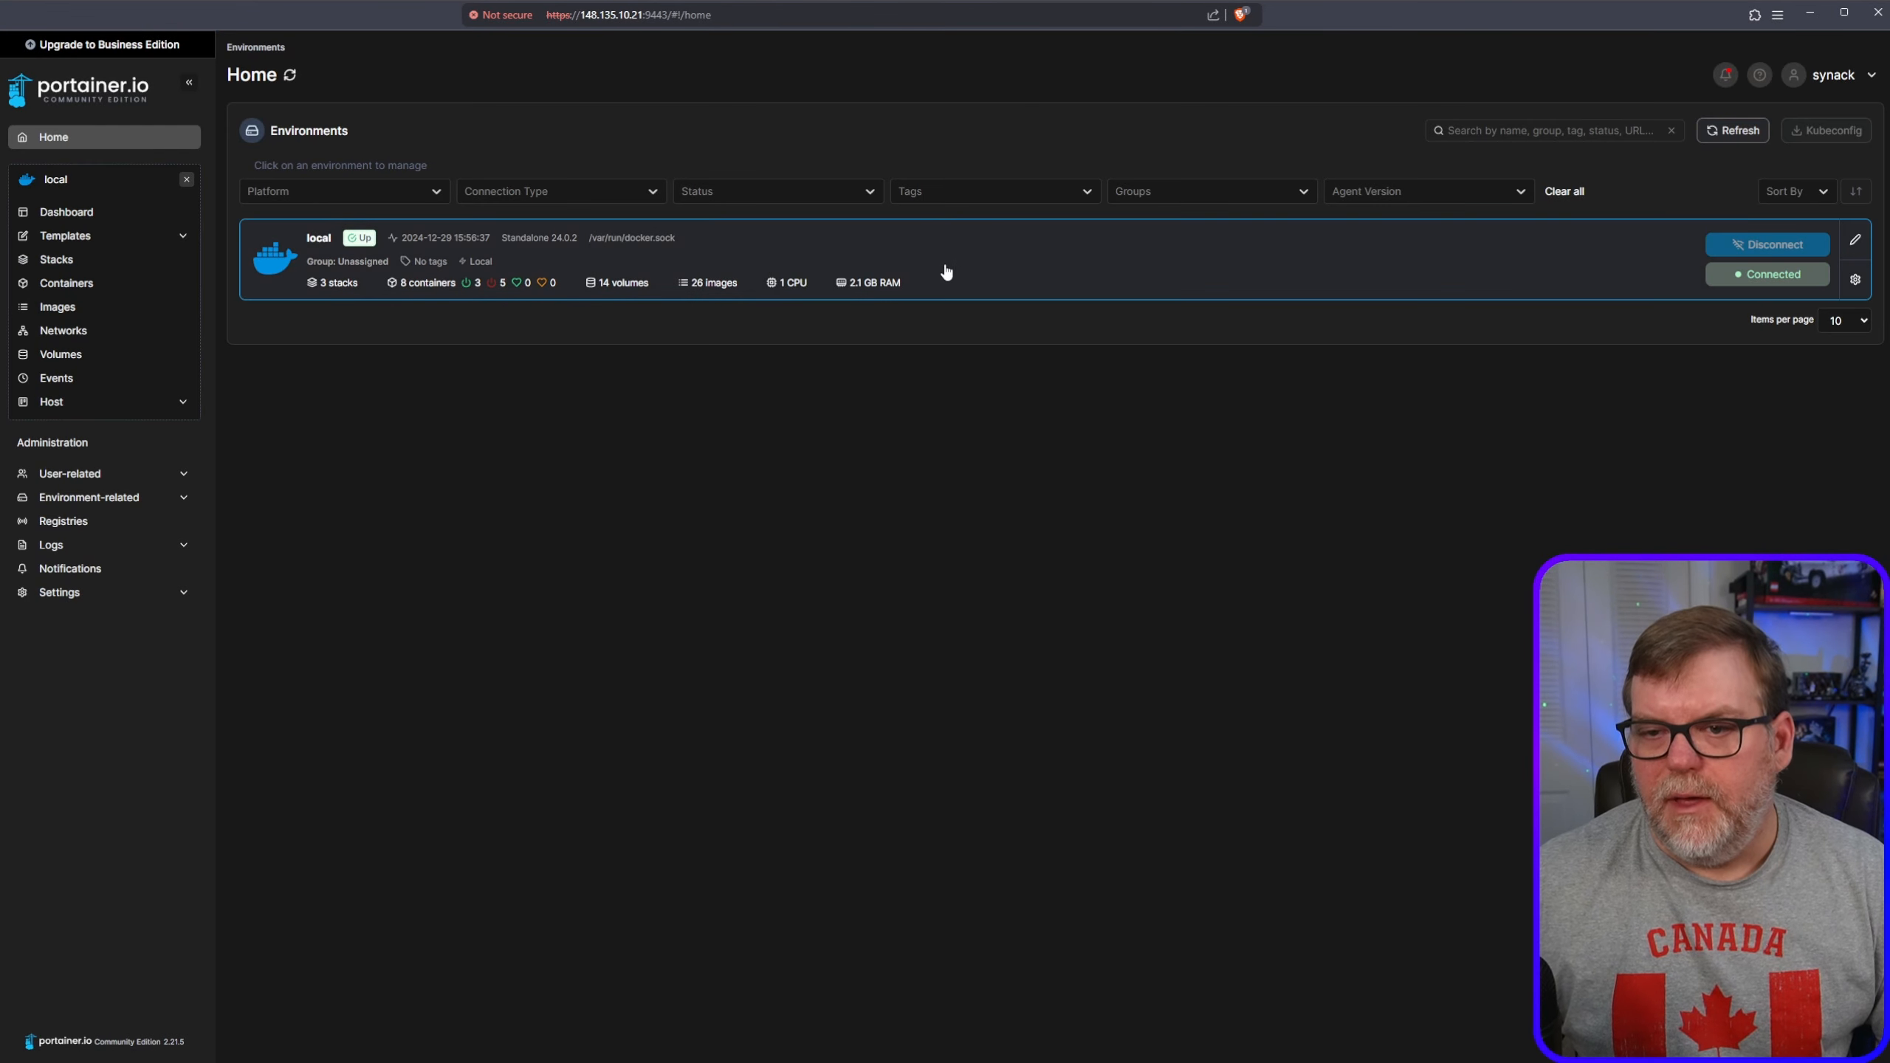
left_click(61, 266)
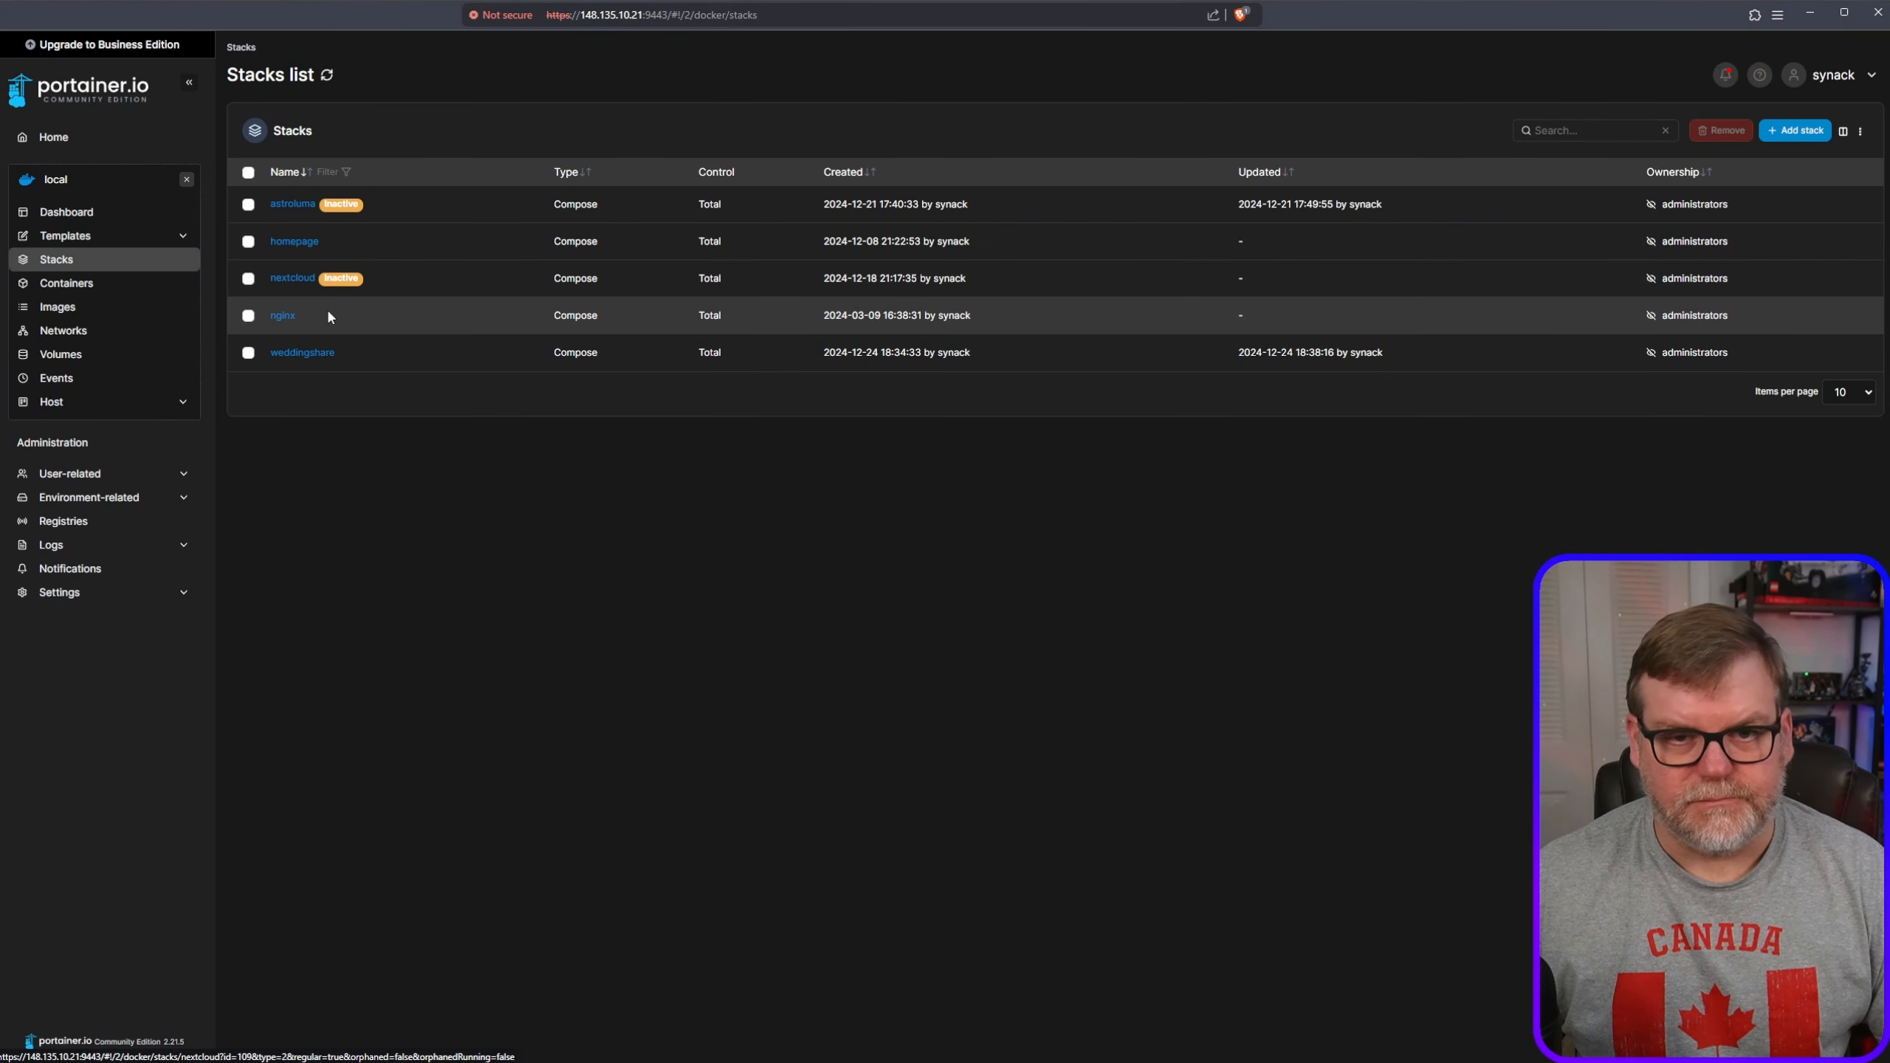
left_click(1794, 130)
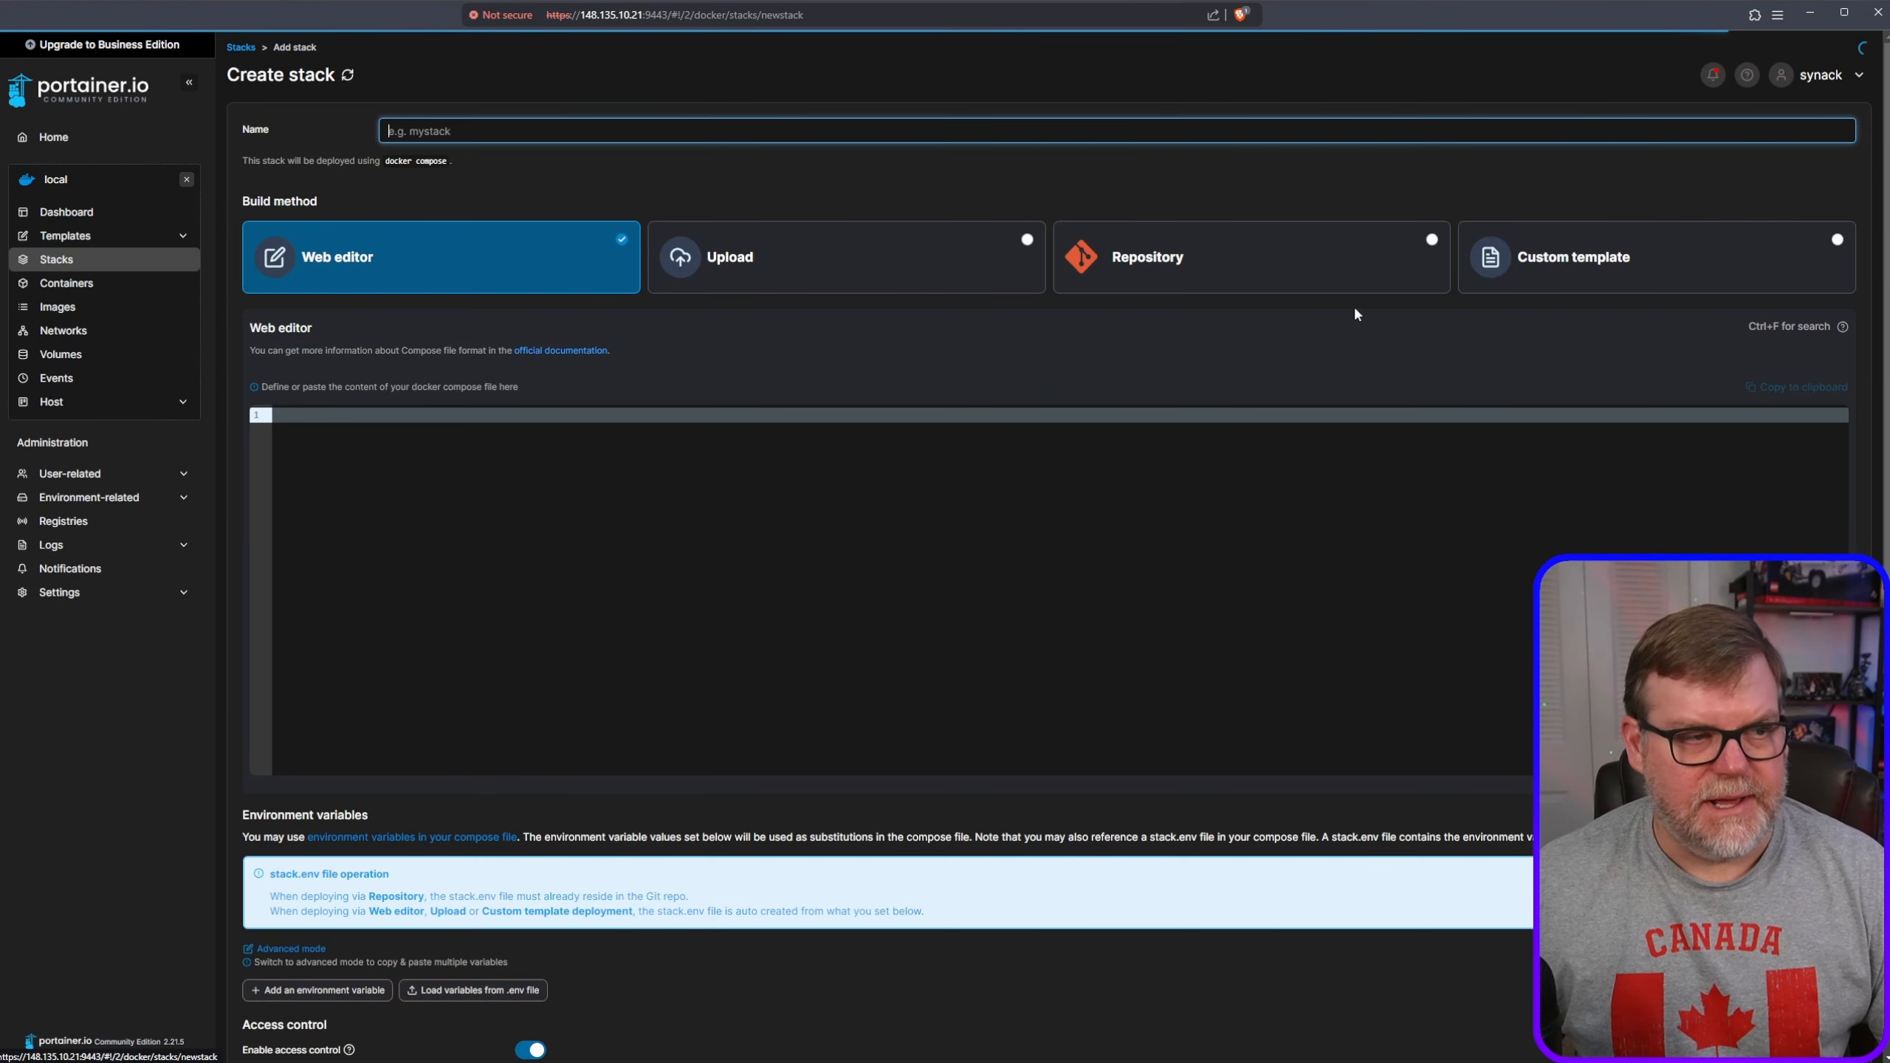
type("n8n")
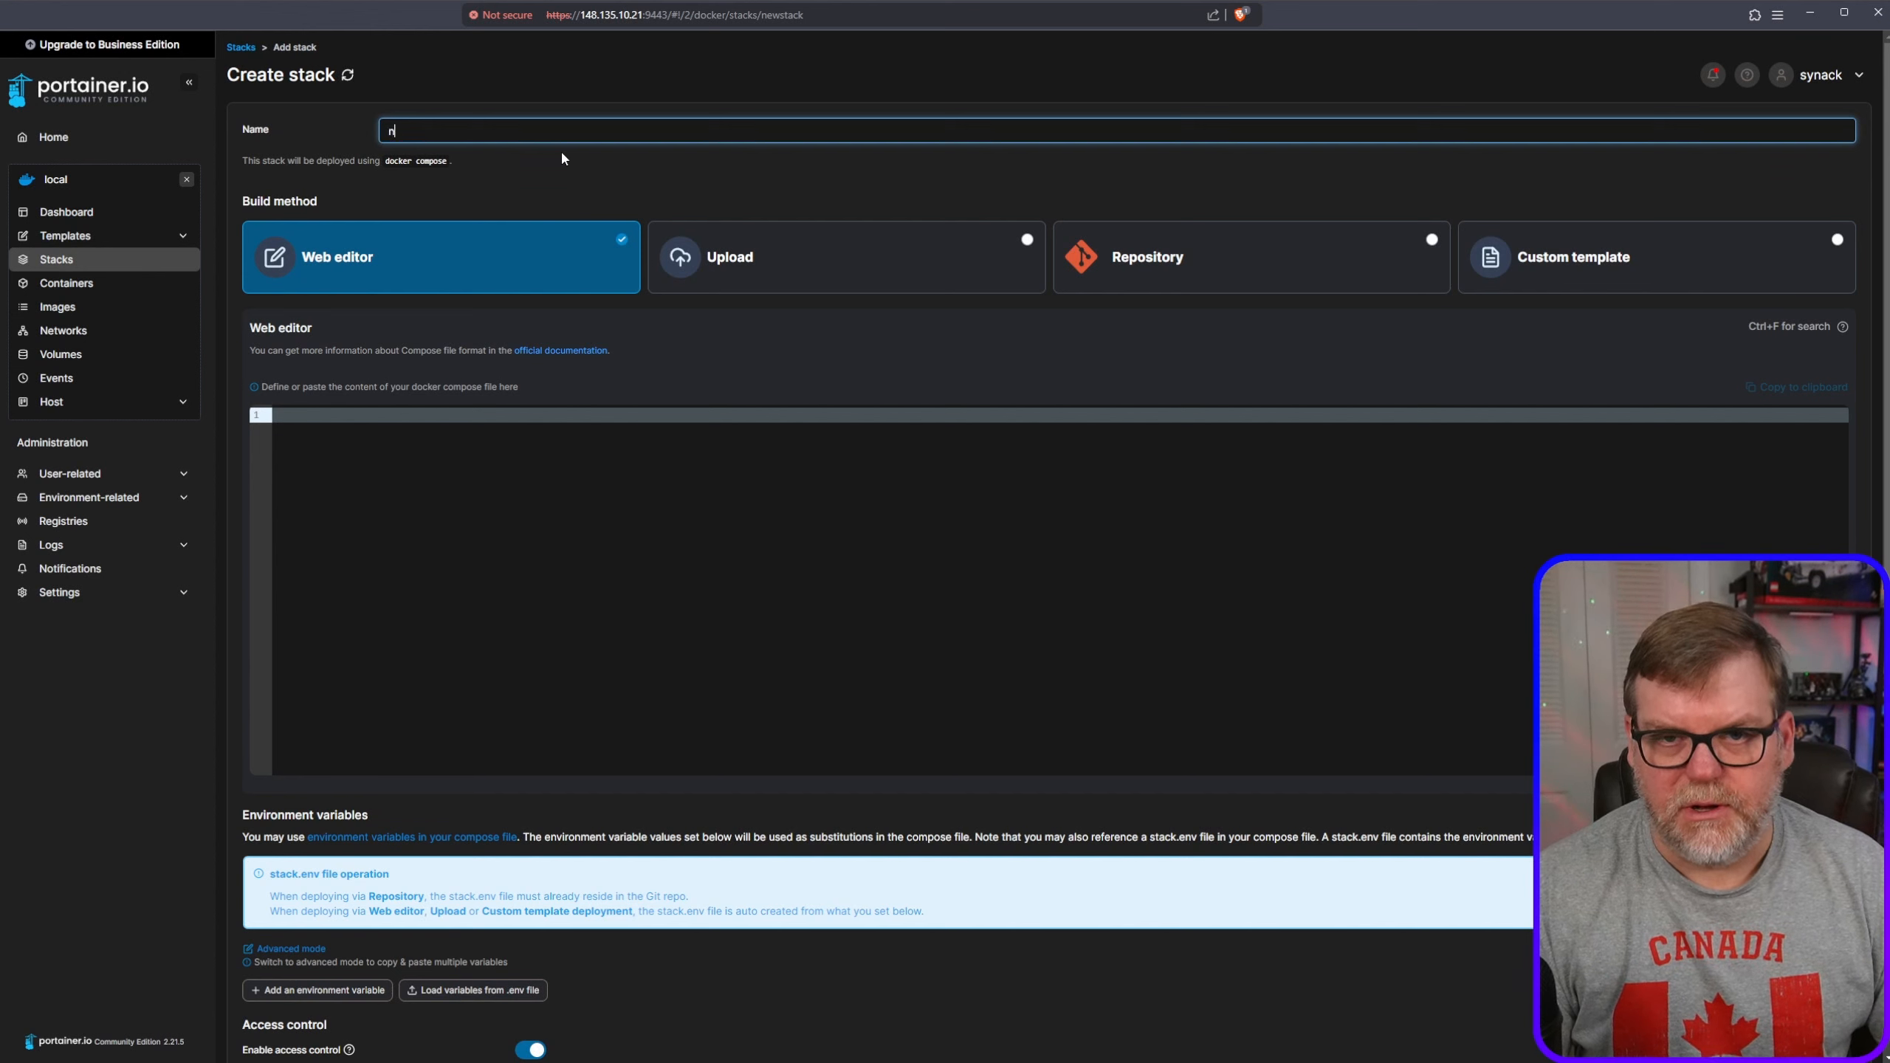
left_click(435, 449)
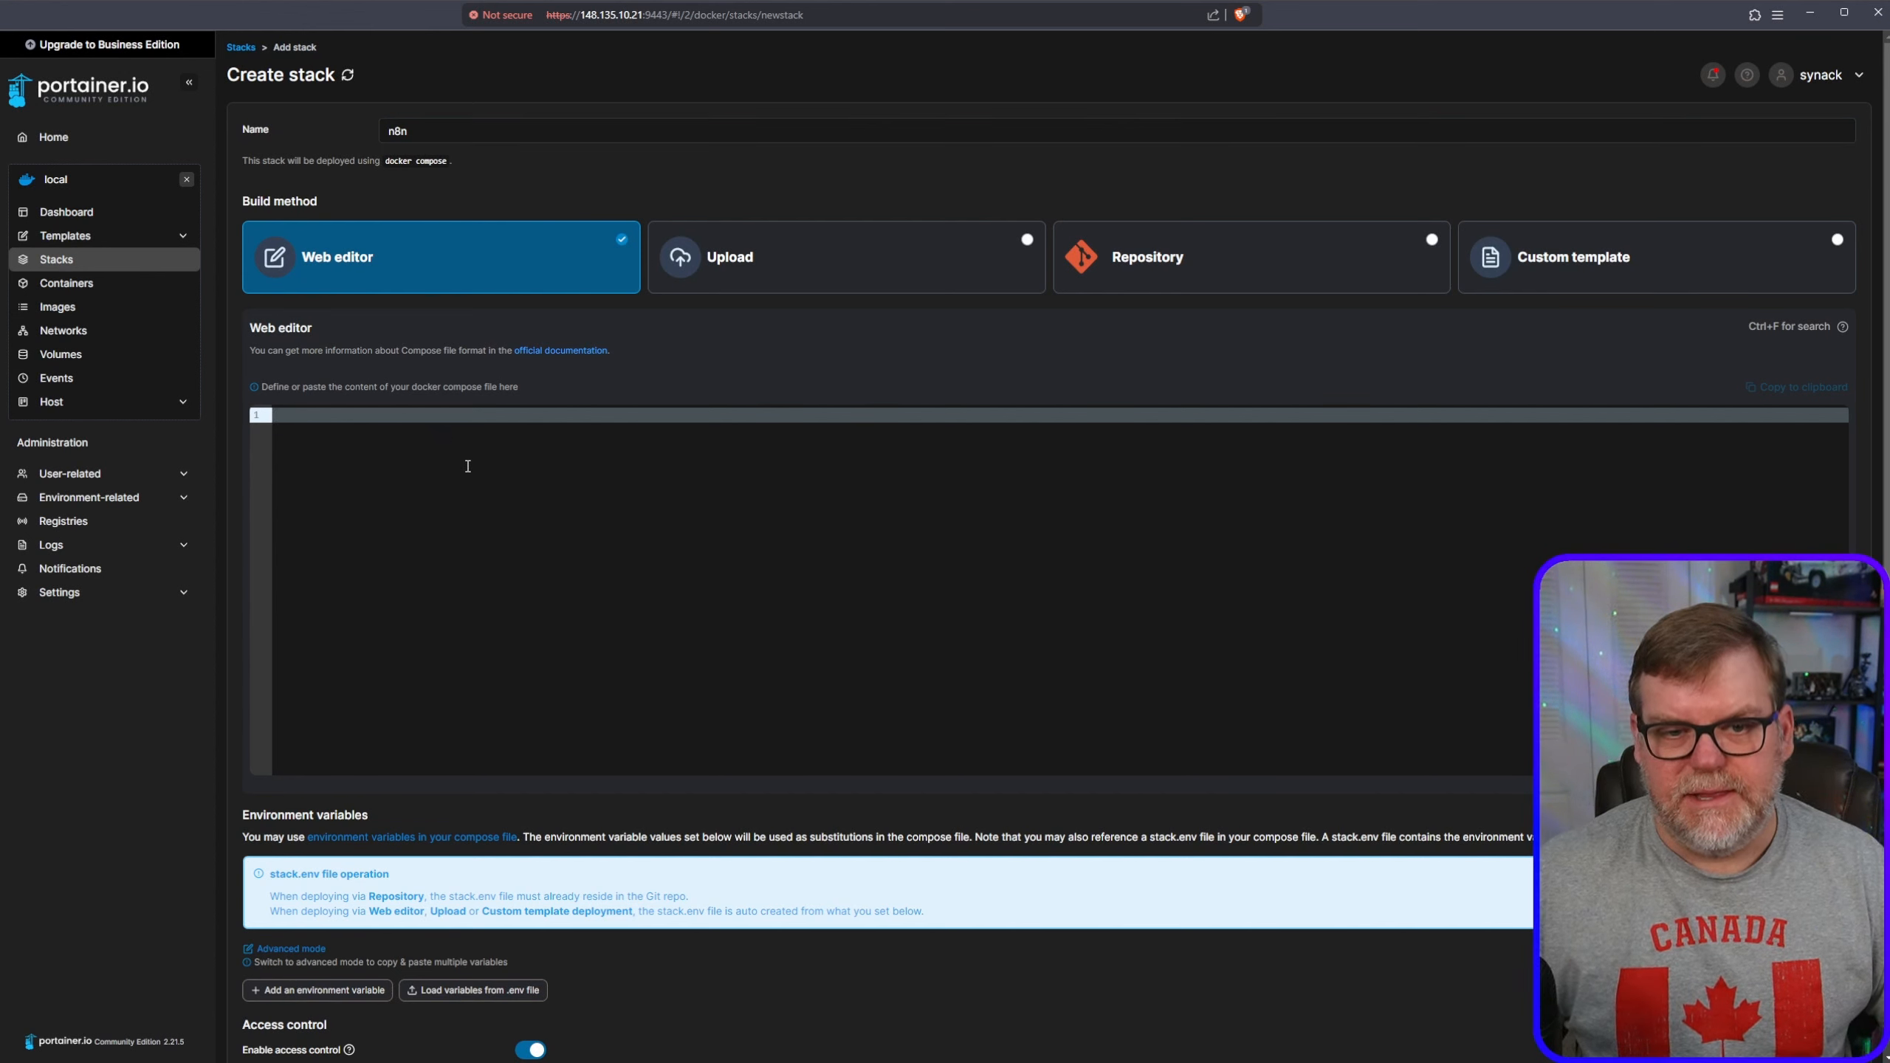
key("ctrl+v")
scroll(467, 468, "up", 8)
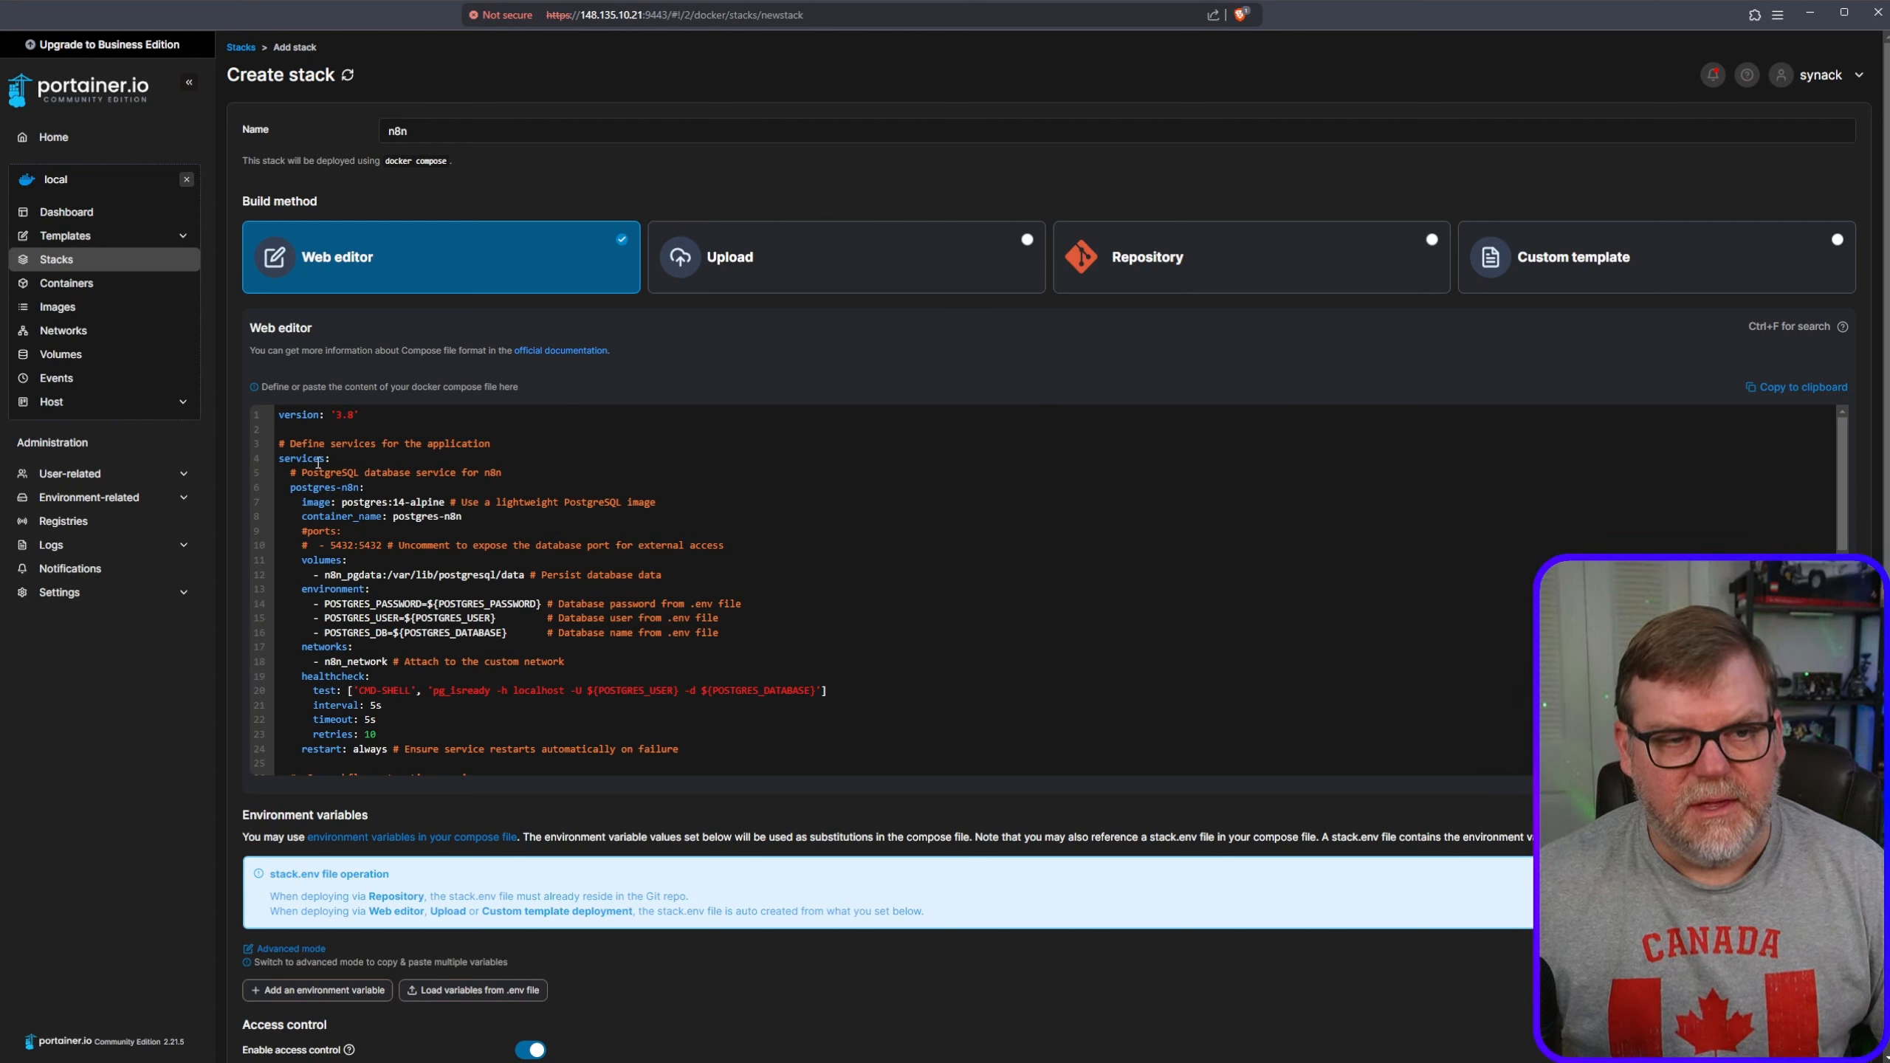
- Return to the n8n folder on GitHub, open .env.sample and copy its content
key("ctrl+Tab")
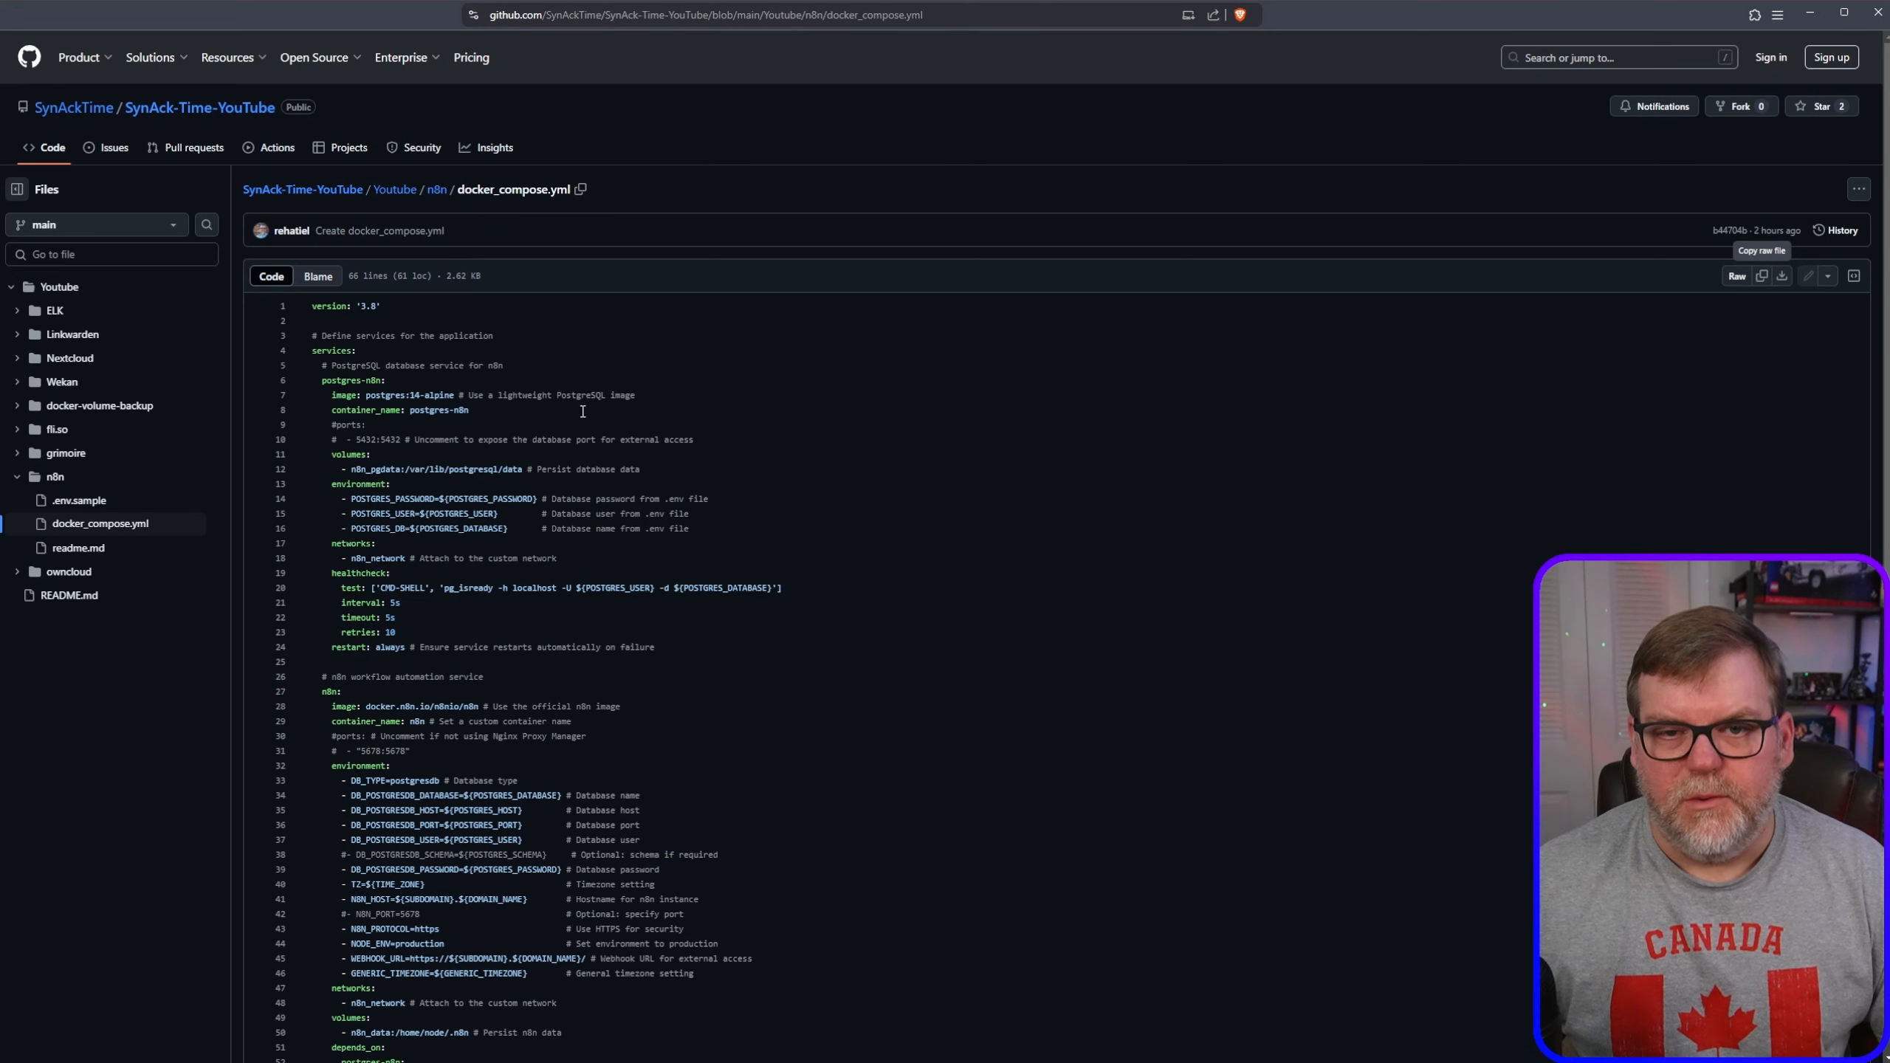
left_click(436, 192)
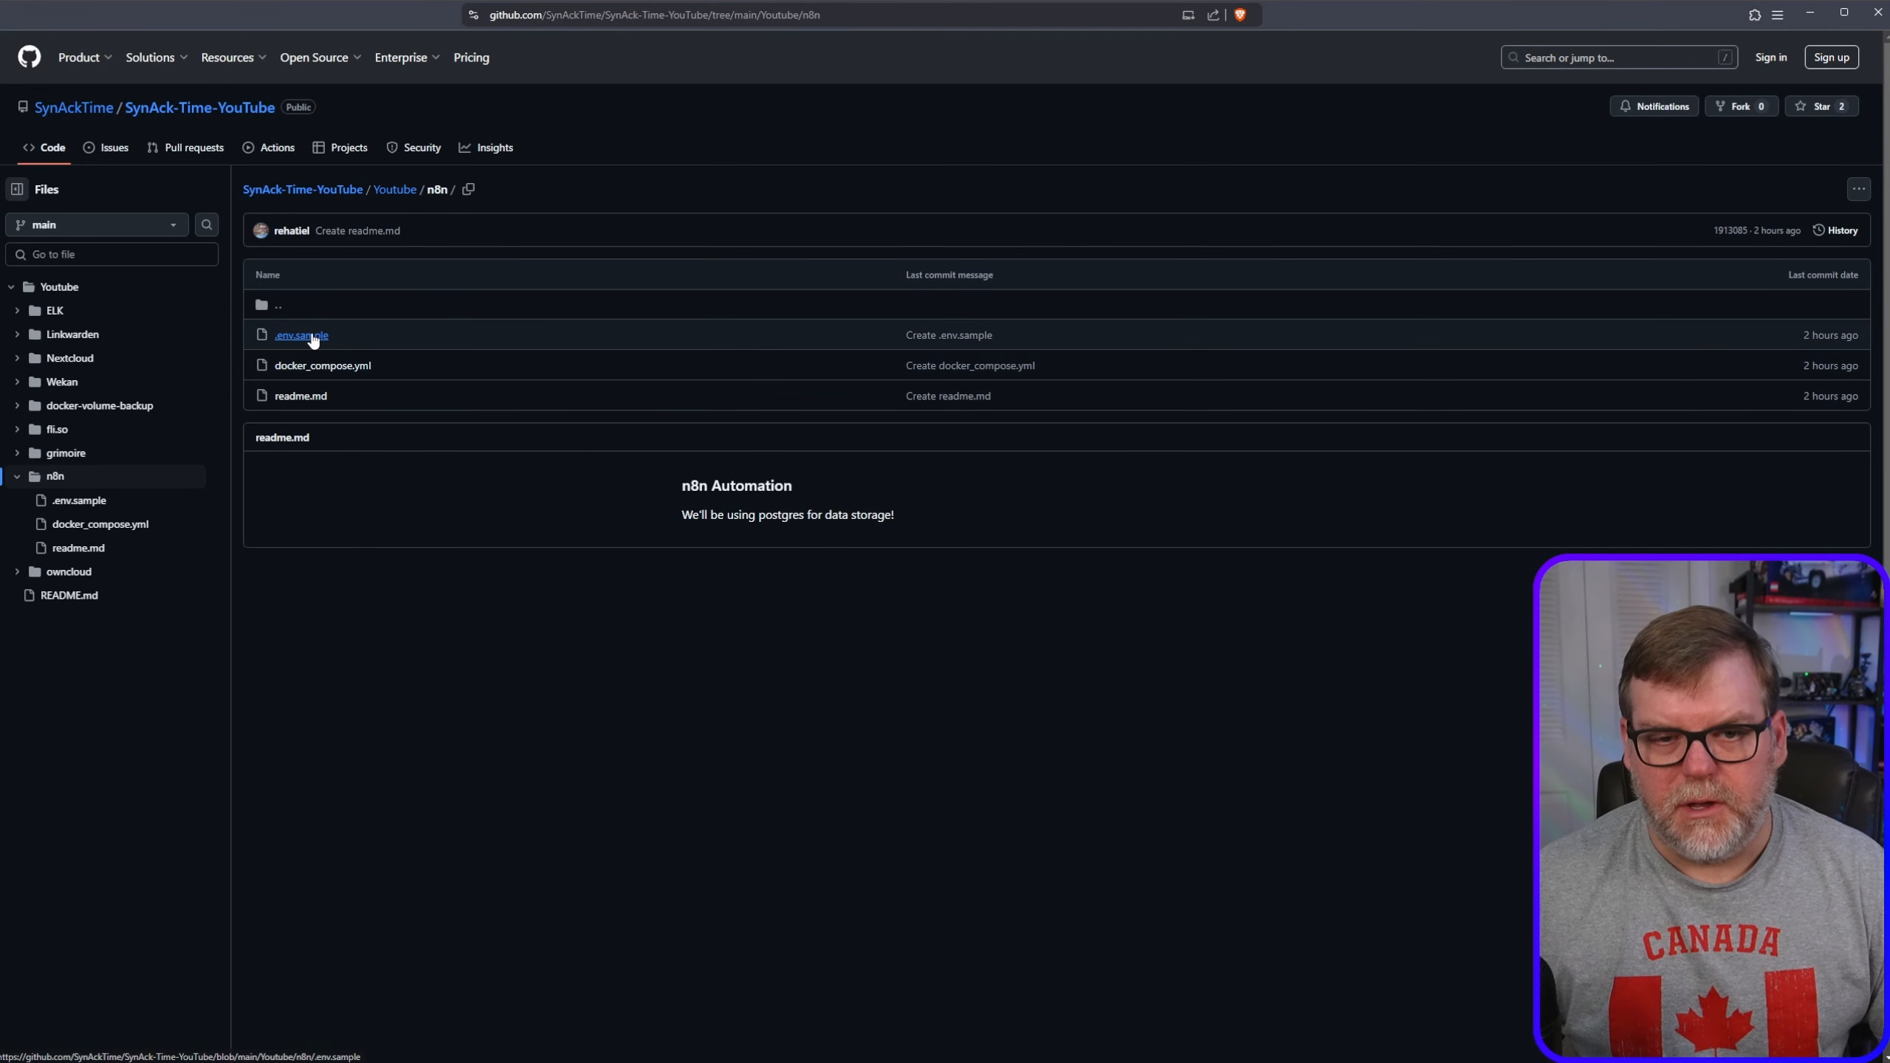
left_click(312, 337)
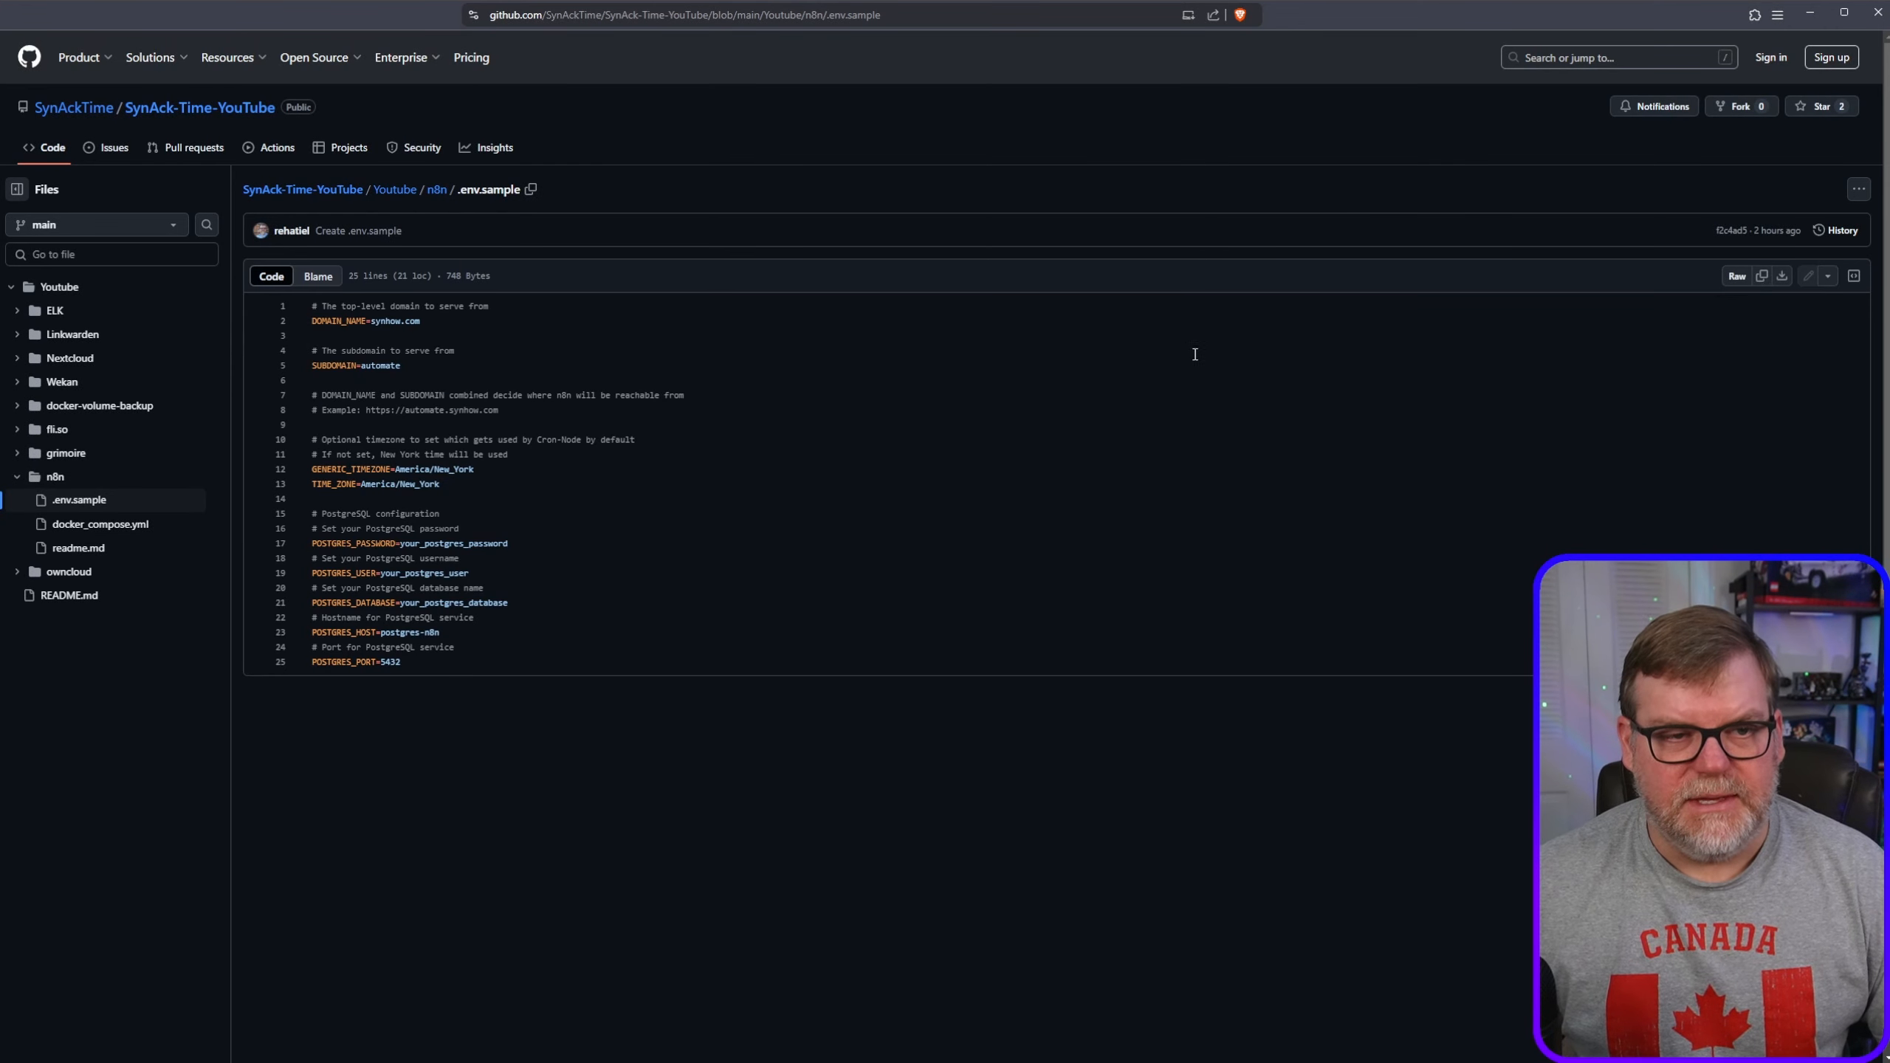
- In the Portainer stack form, switch the environment variables to advanced mode and paste the copied .env.sample values
key("ctrl+Tab")
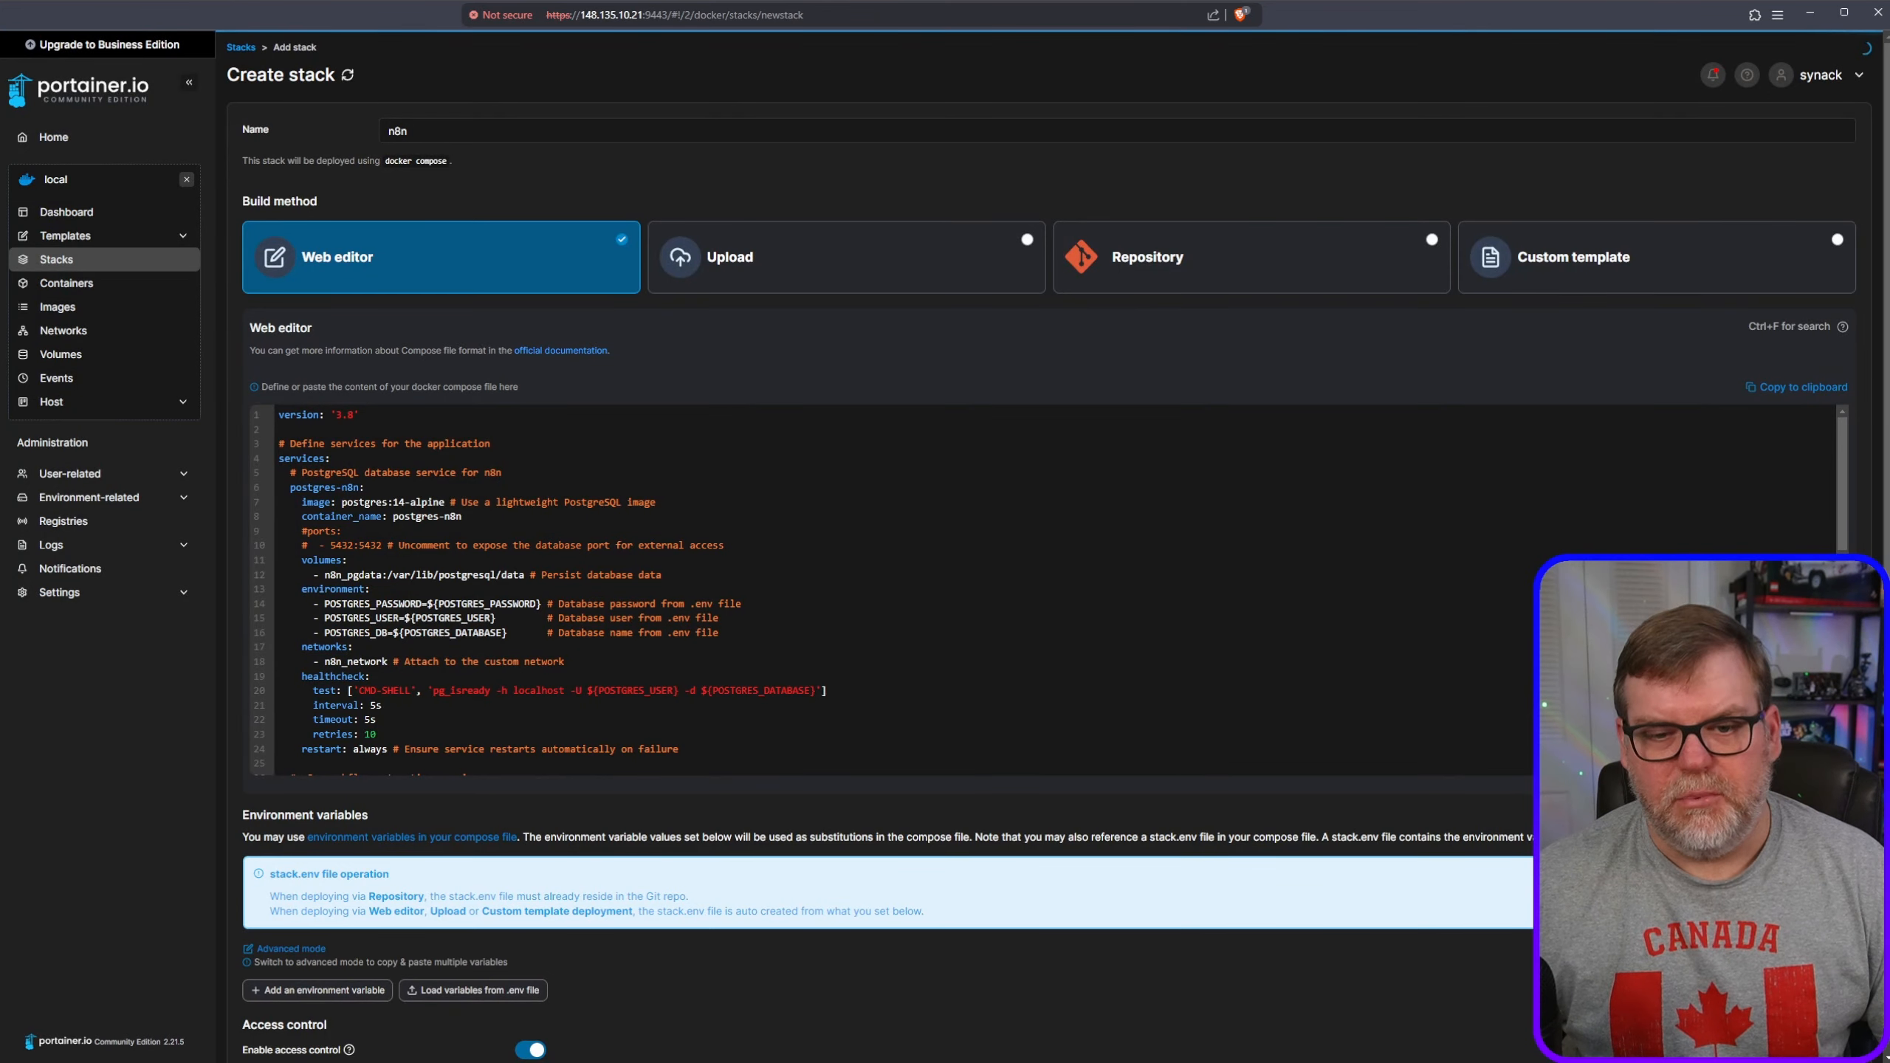
scroll(623, 606, "down", 3)
scroll(484, 815, "down", 2)
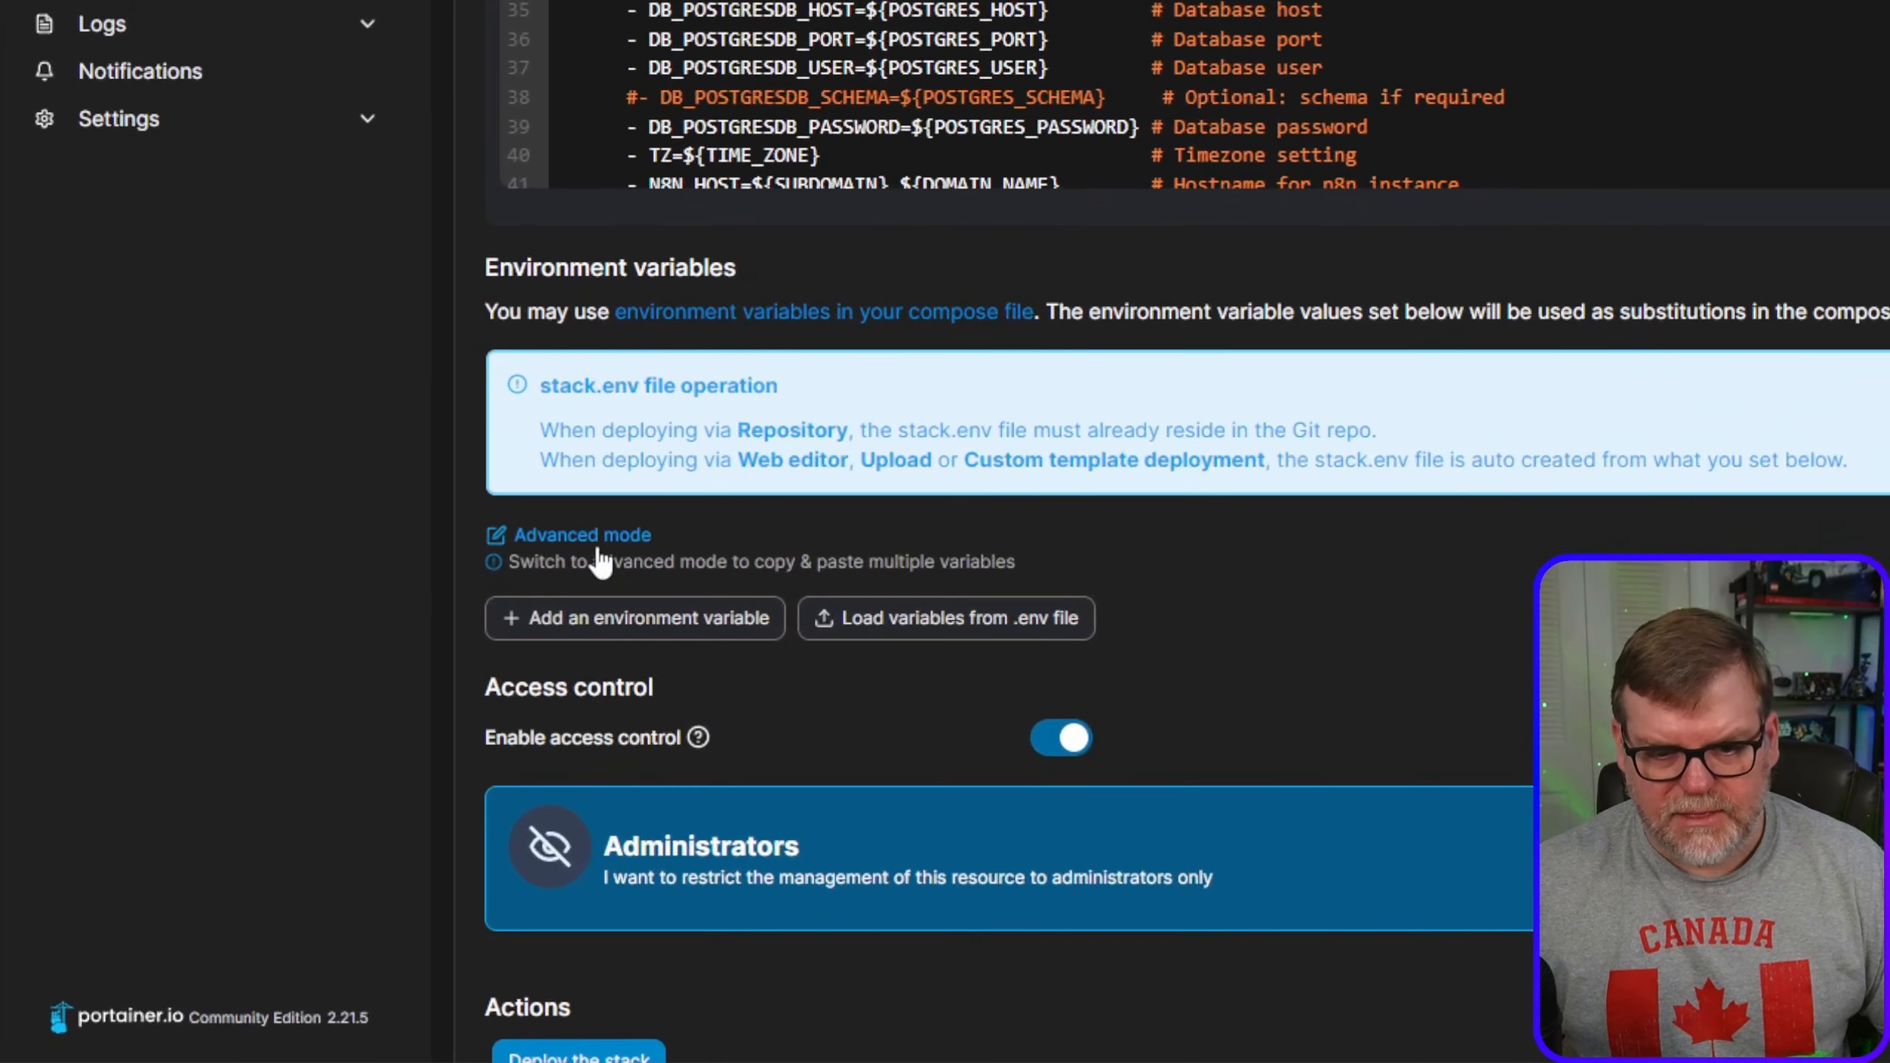
left_click(591, 543)
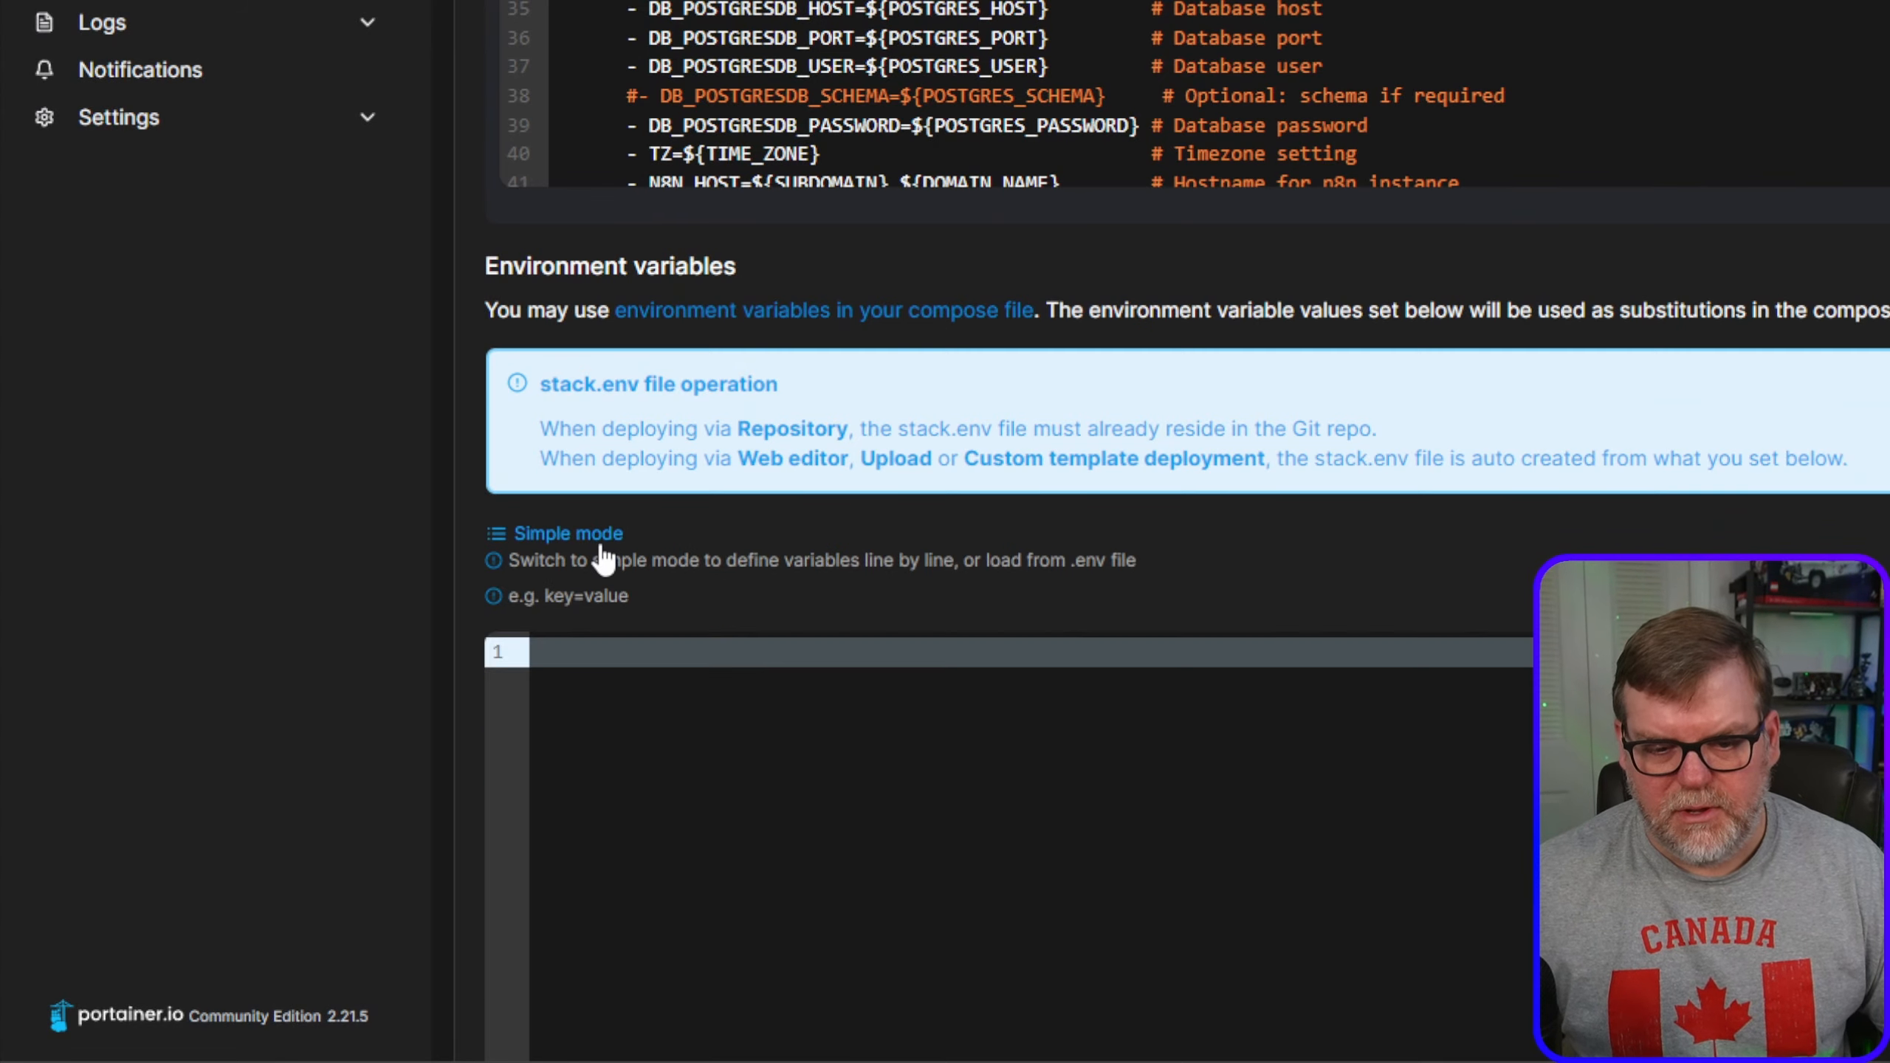
scroll(870, 551, "down", 4)
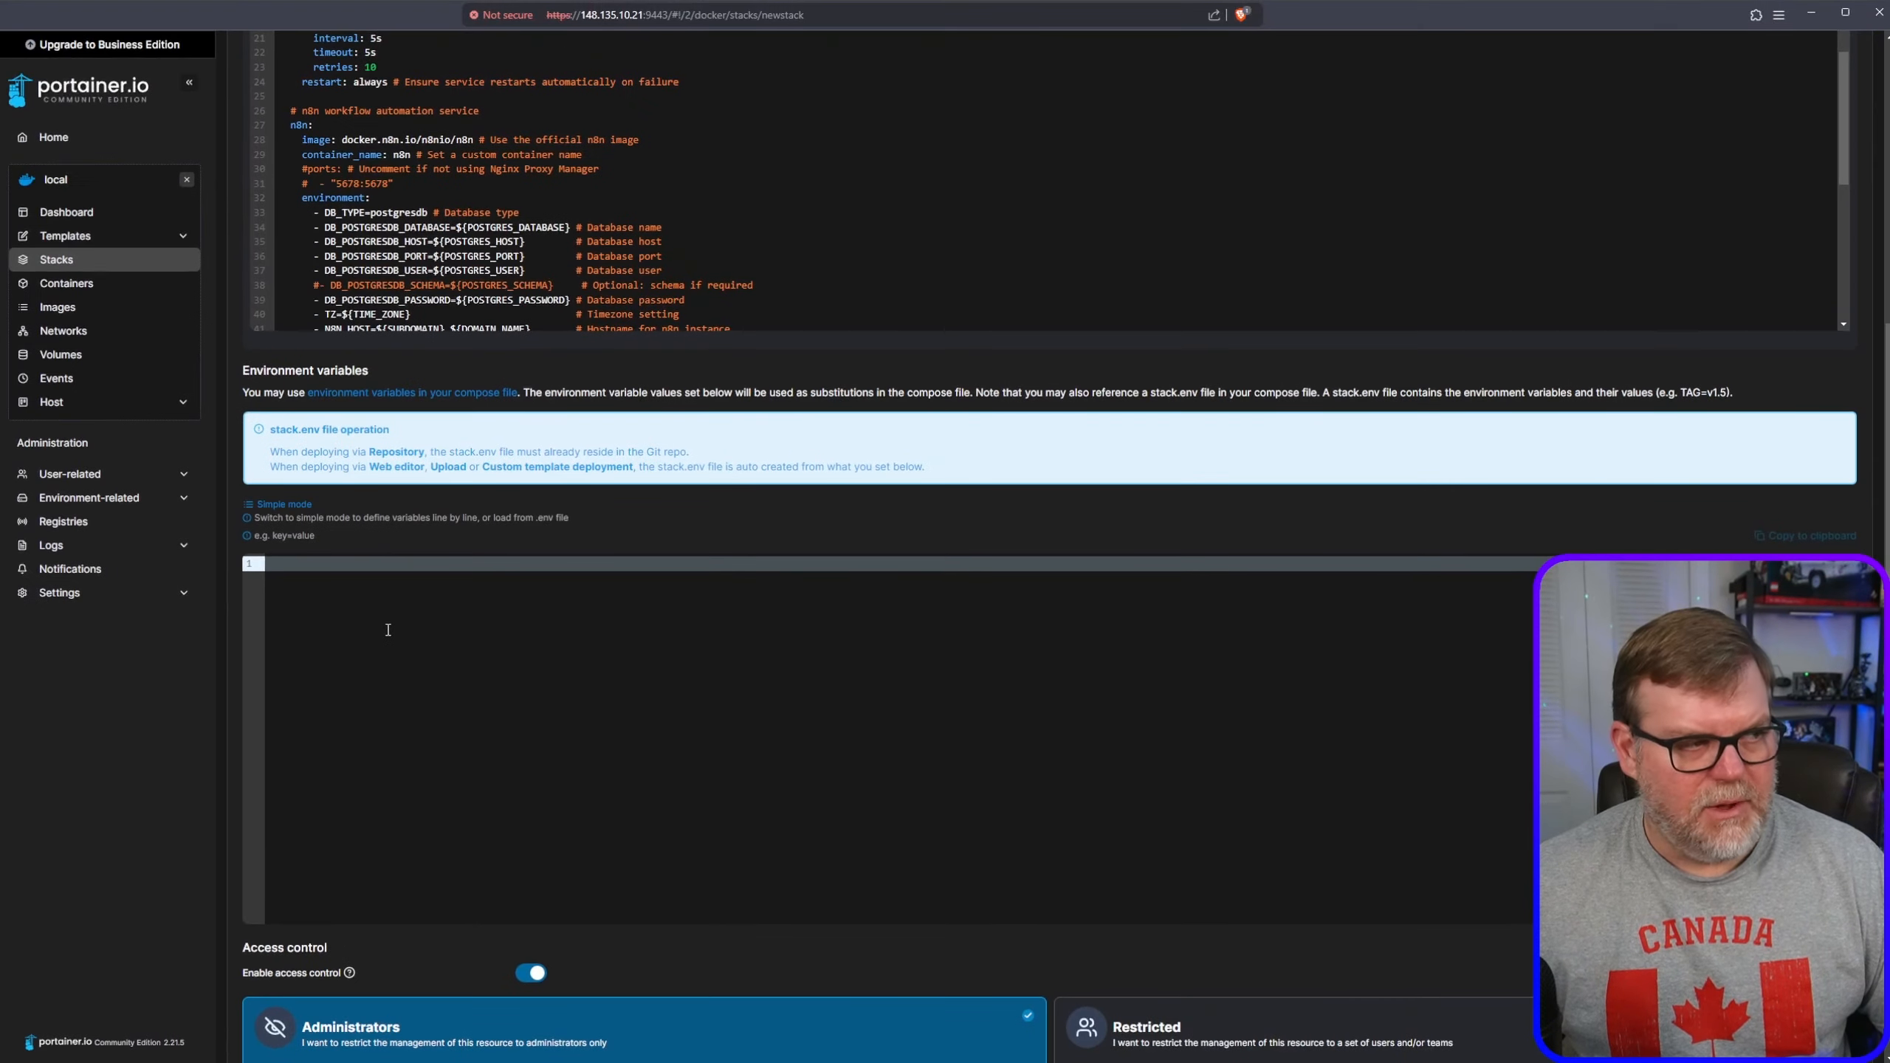
right_click(766, 210)
left_click(431, 778)
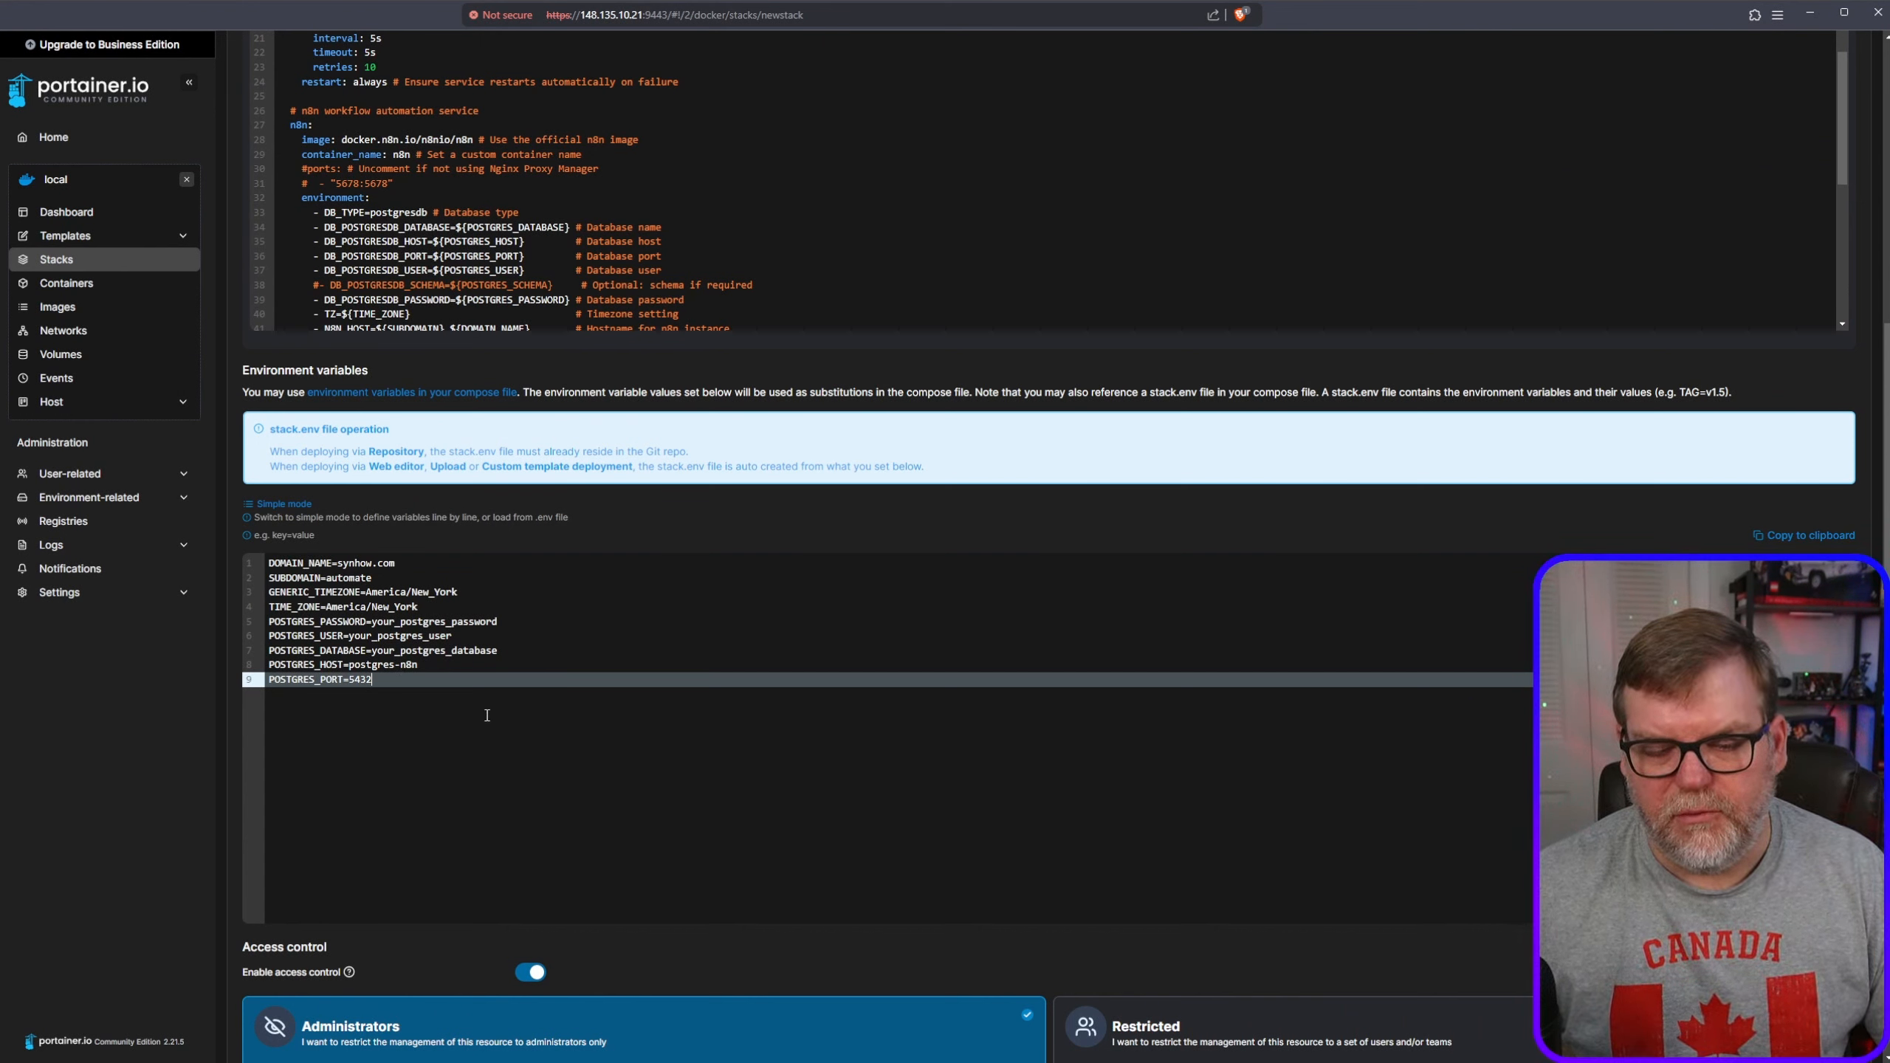
scroll(608, 730, "up", 4)
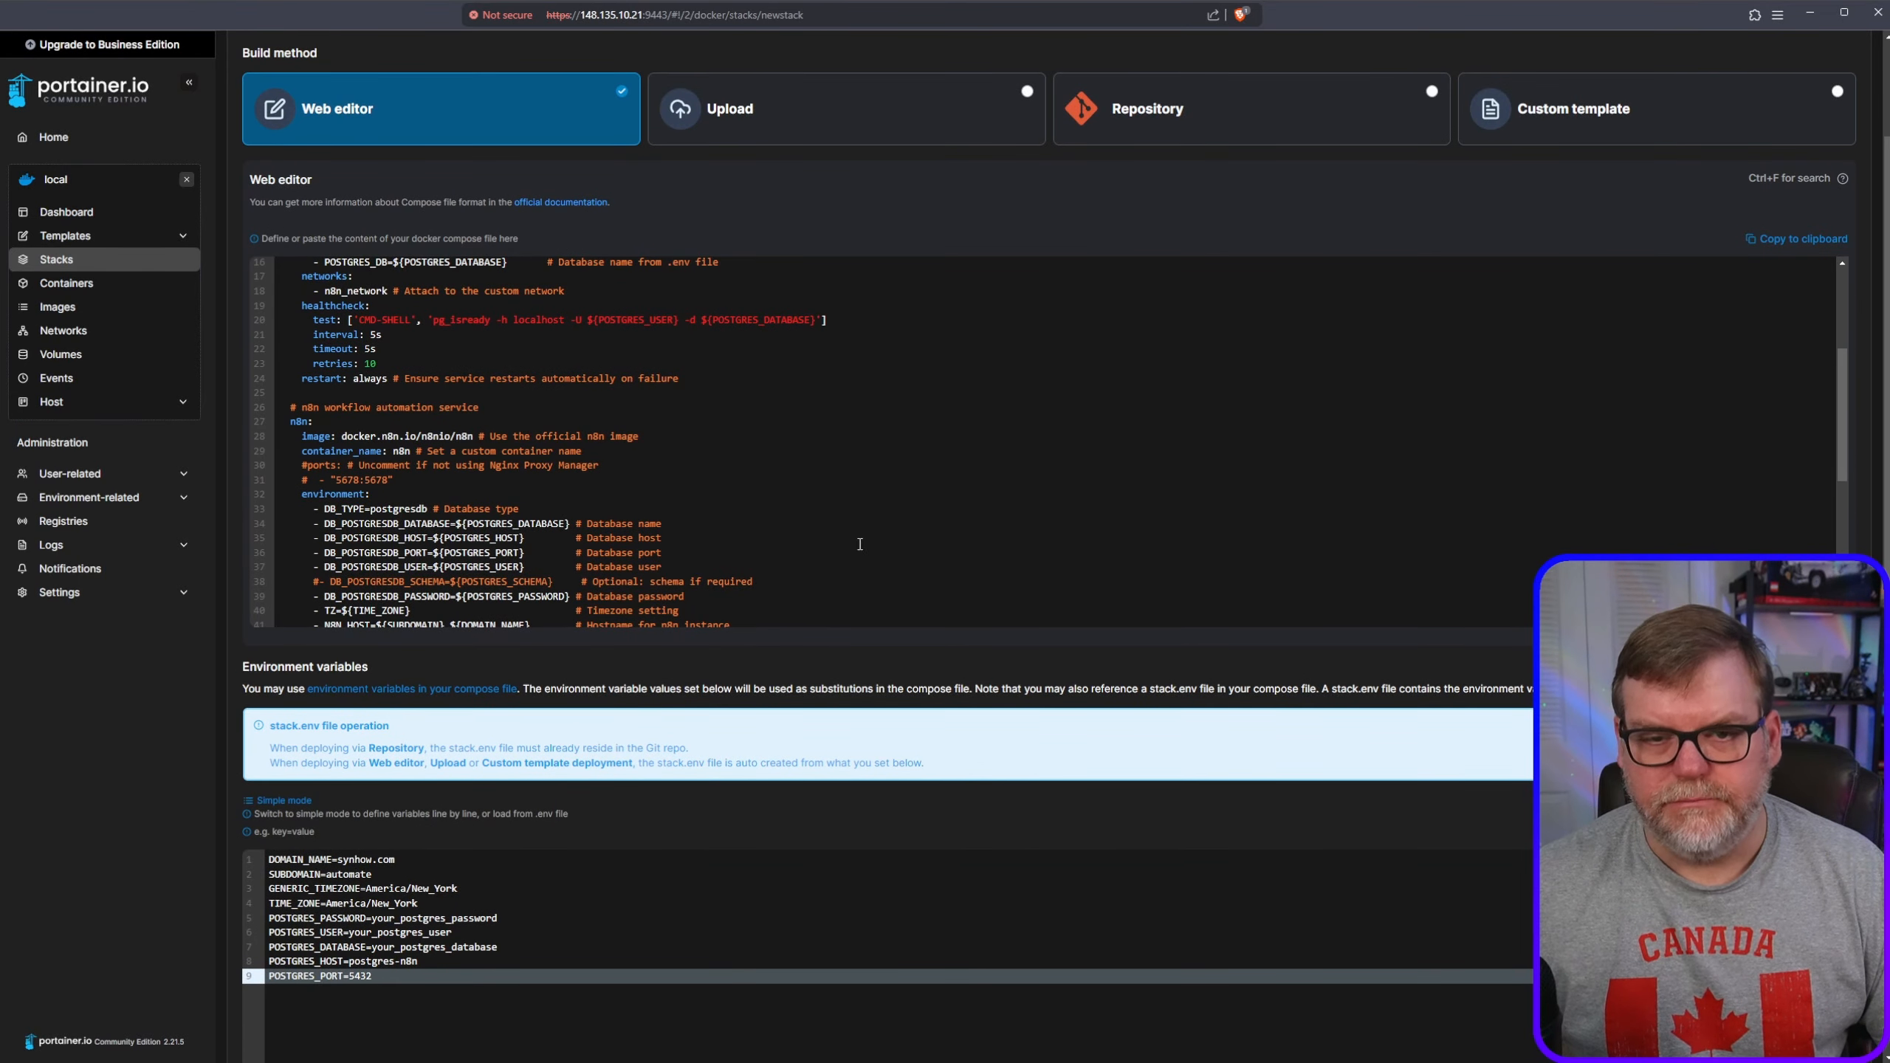
scroll(657, 531, "up", 3)
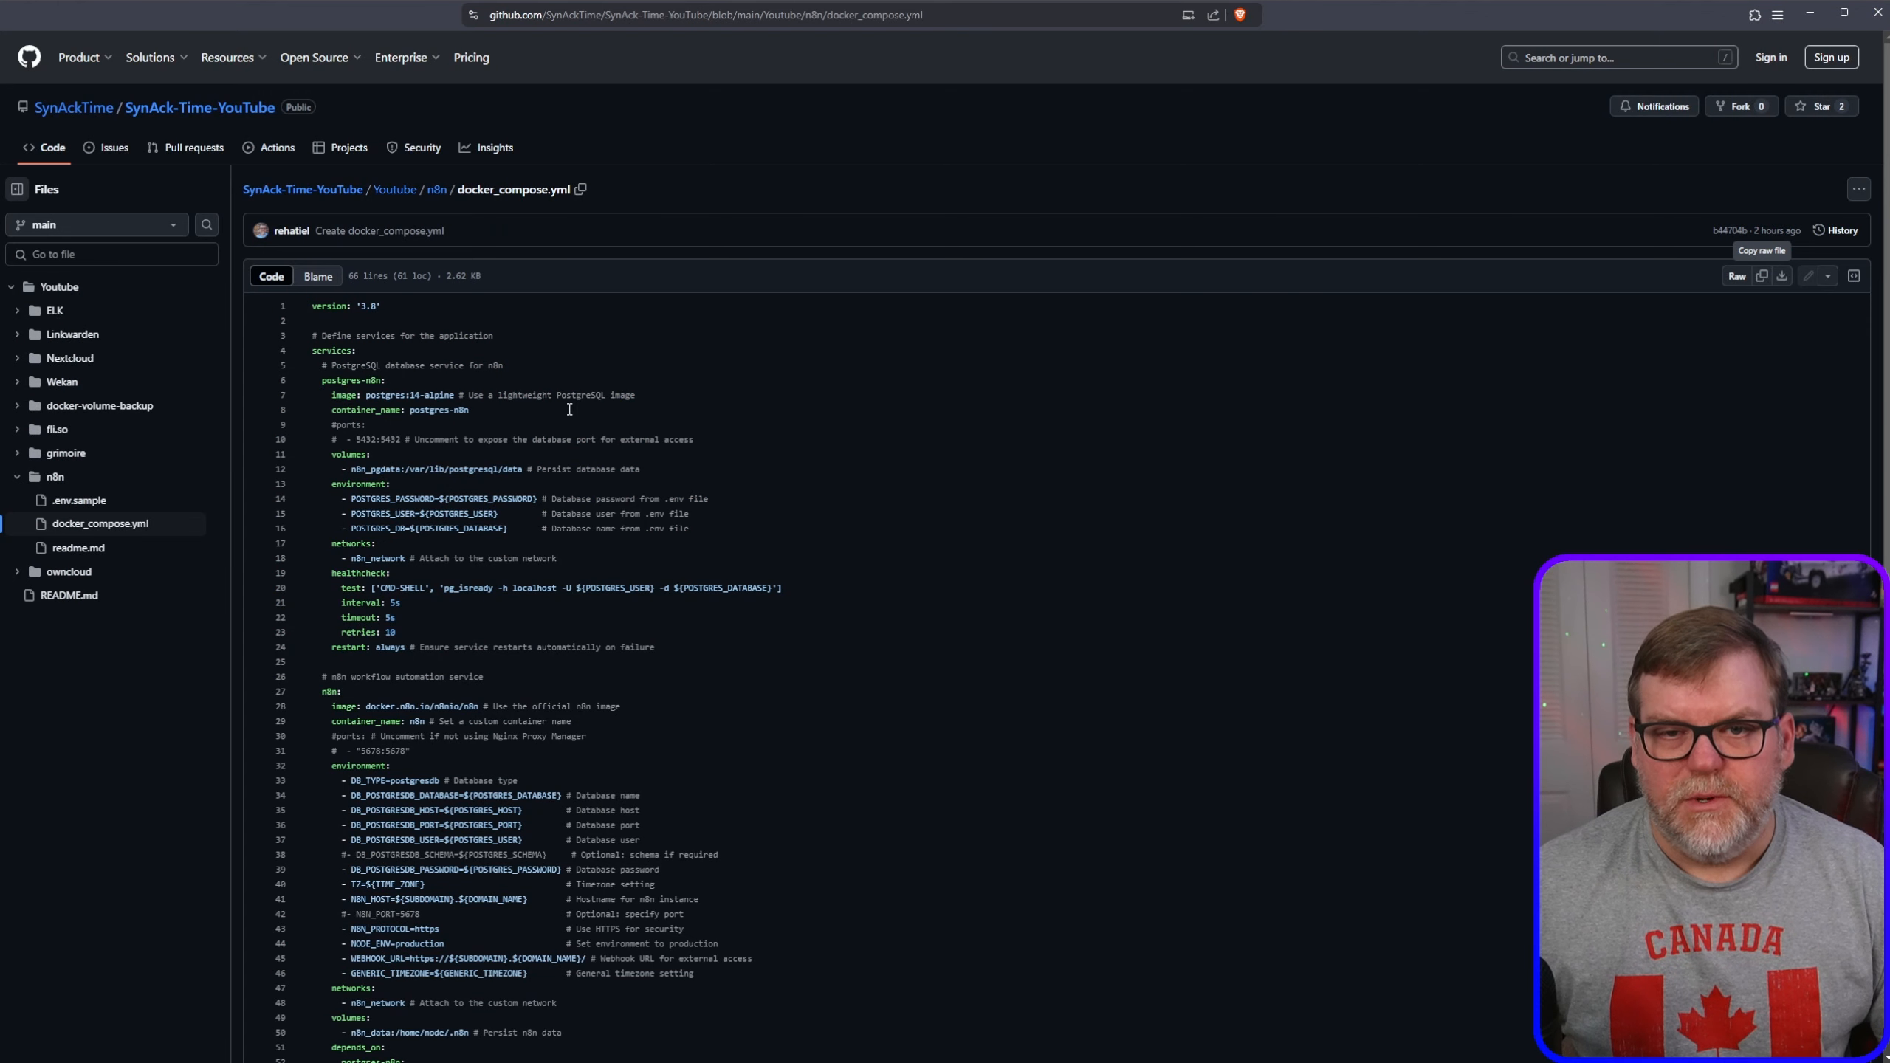
- Copy .env.sample from the GitHub n8n folder and paste its variables into the Portainer stack's advanced-mode environment editor
left_click(436, 191)
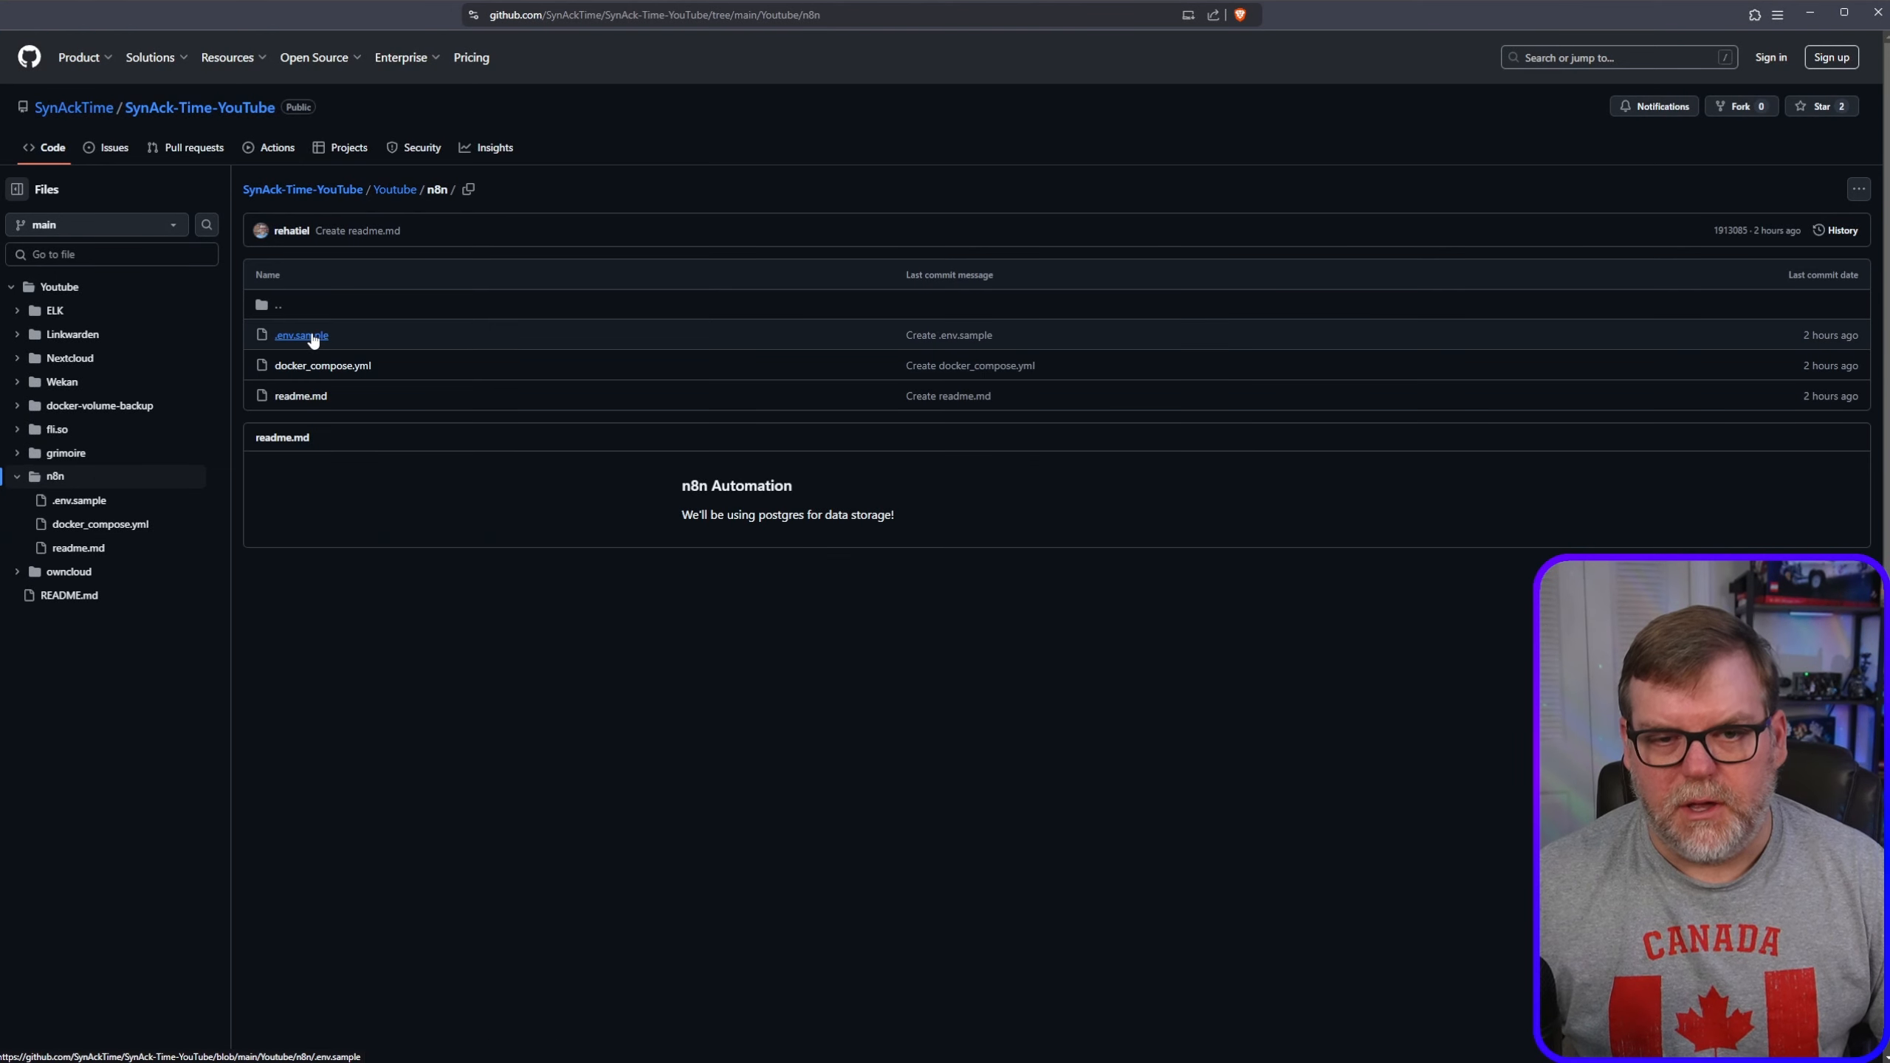
left_click(313, 338)
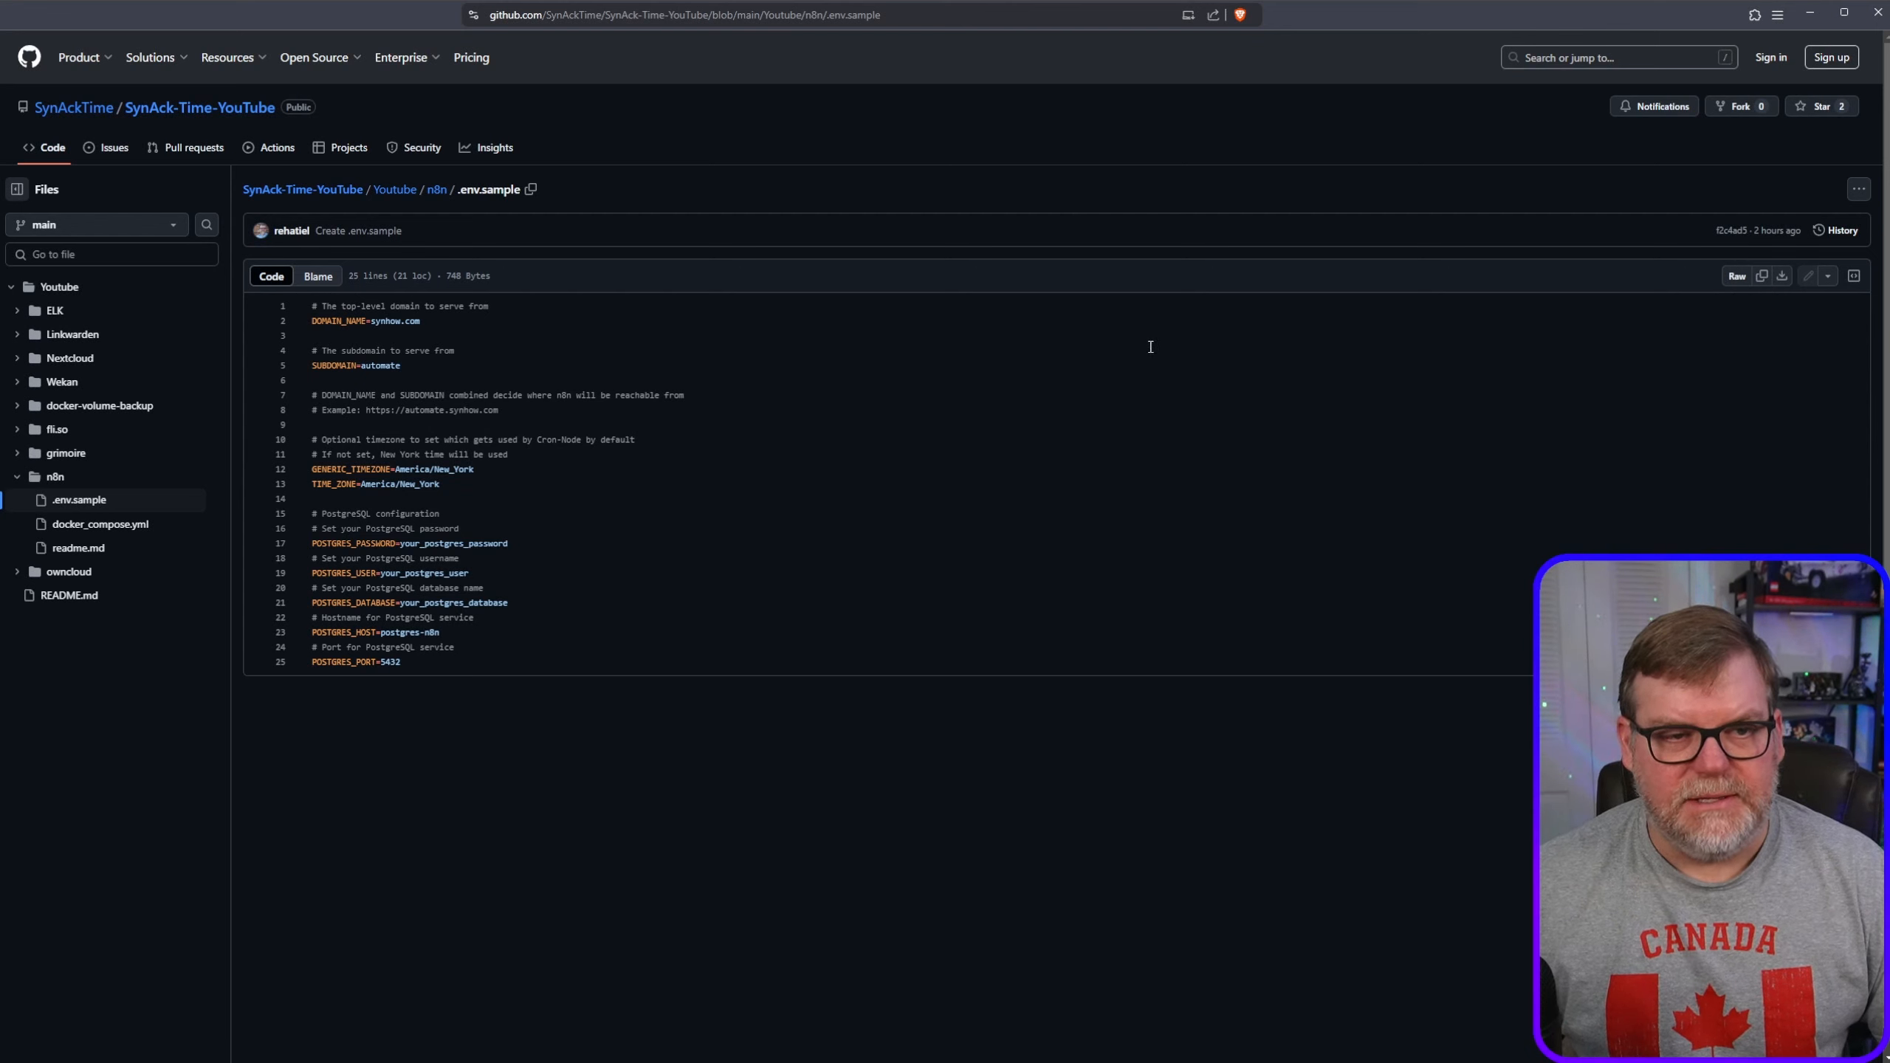
key("ctrl+Tab")
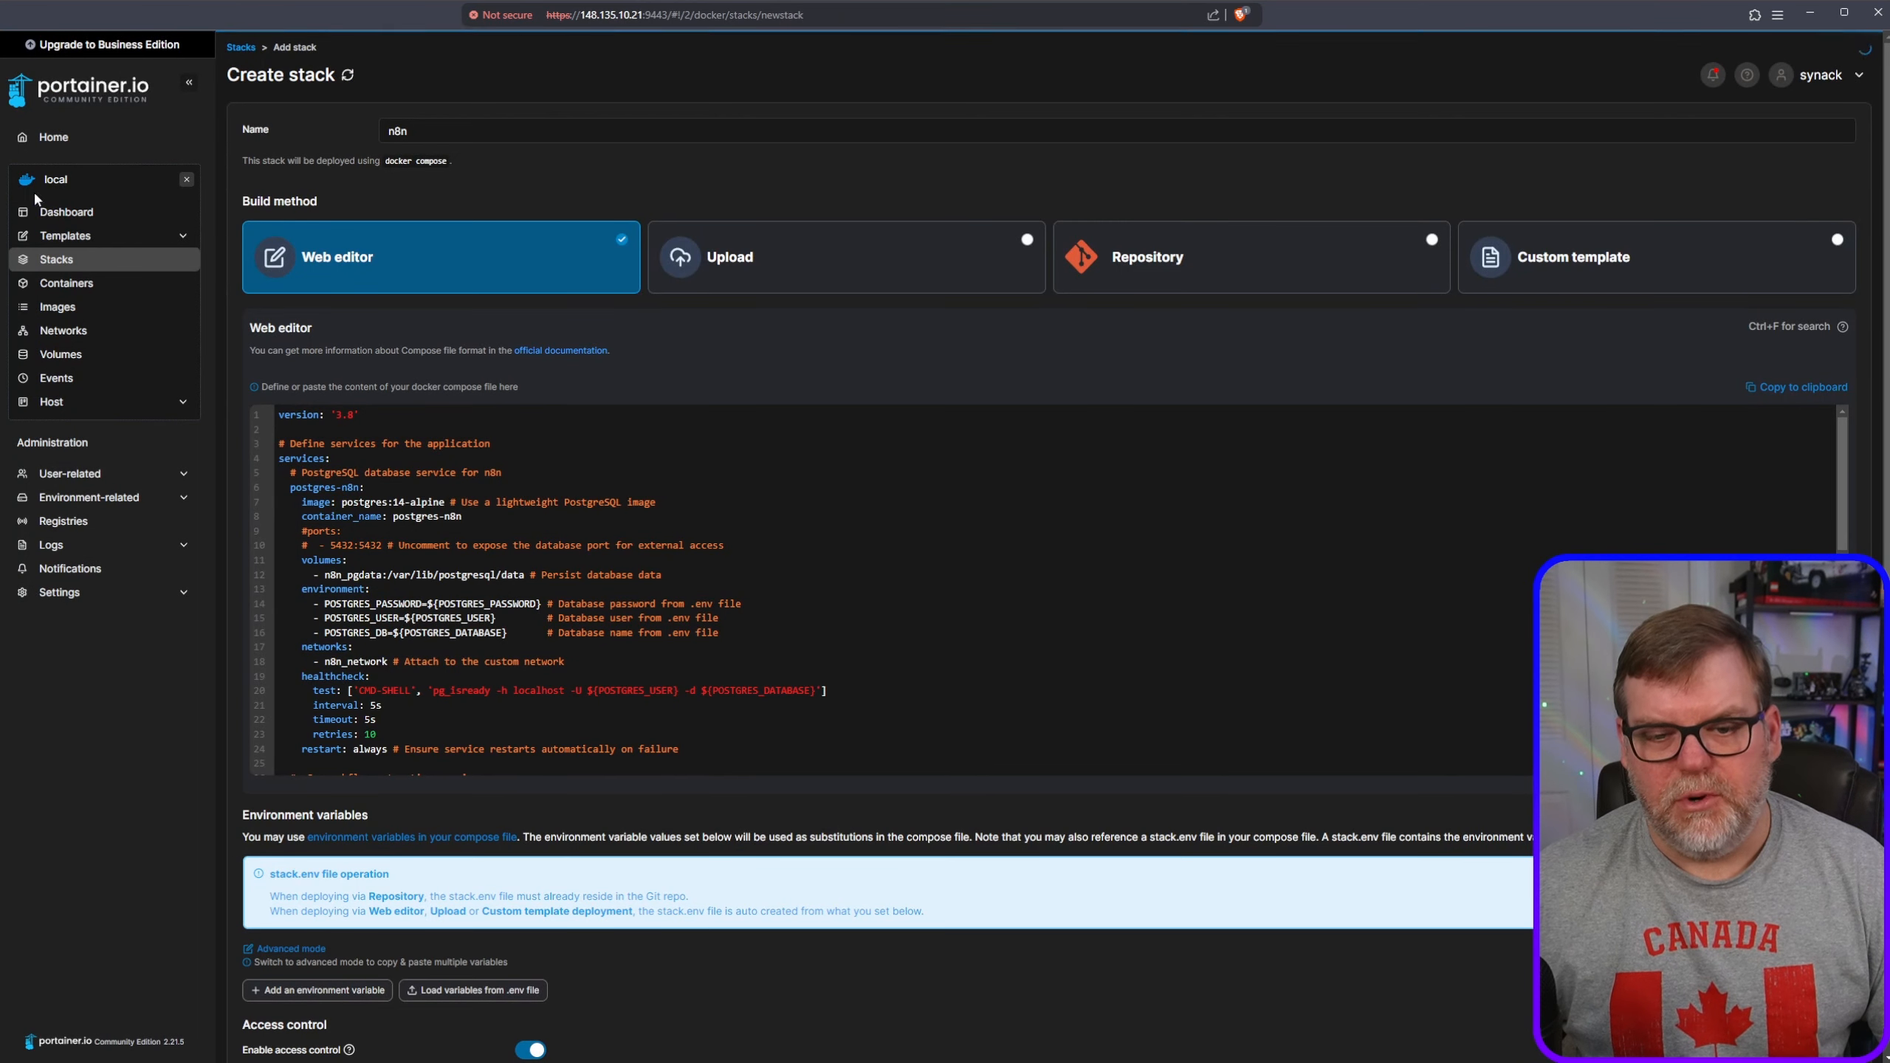
scroll(642, 624, "down", 3)
scroll(405, 801, "down", 2)
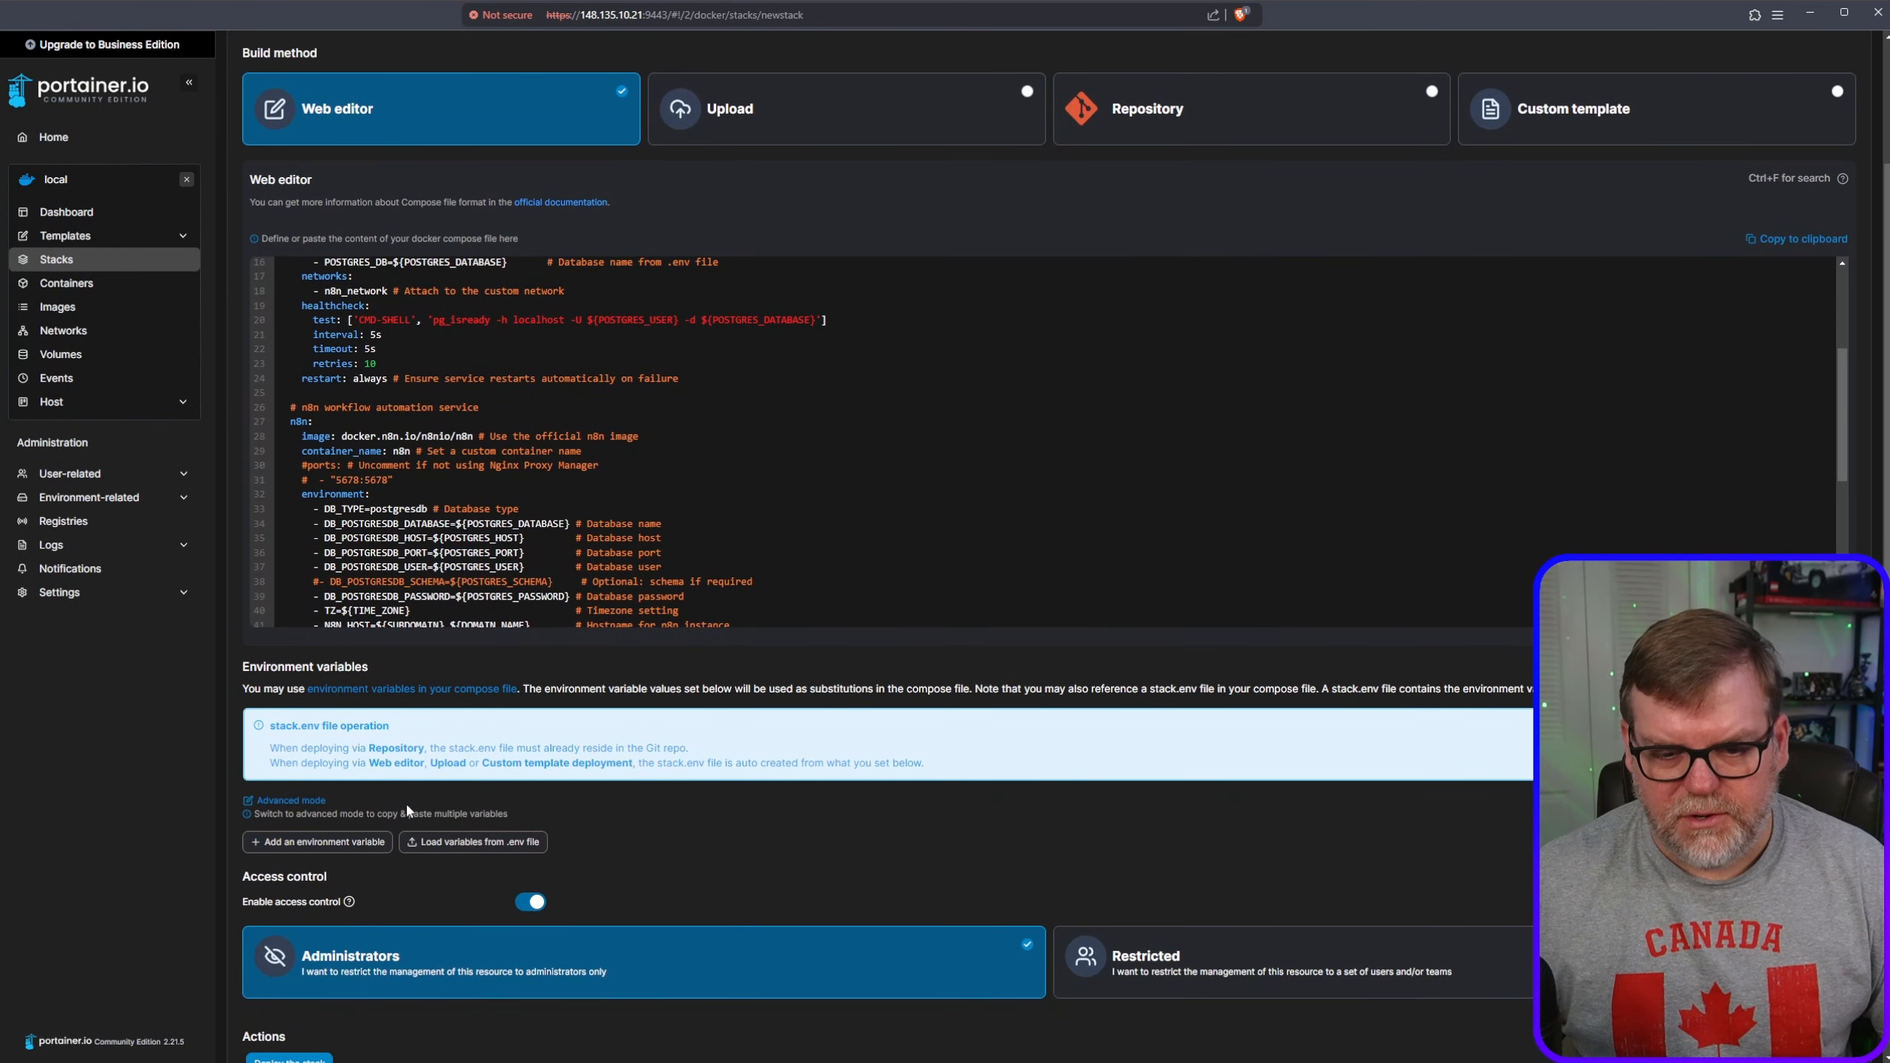
left_click(291, 800)
scroll(372, 670, "down", 4)
right_click(372, 633)
left_click(431, 775)
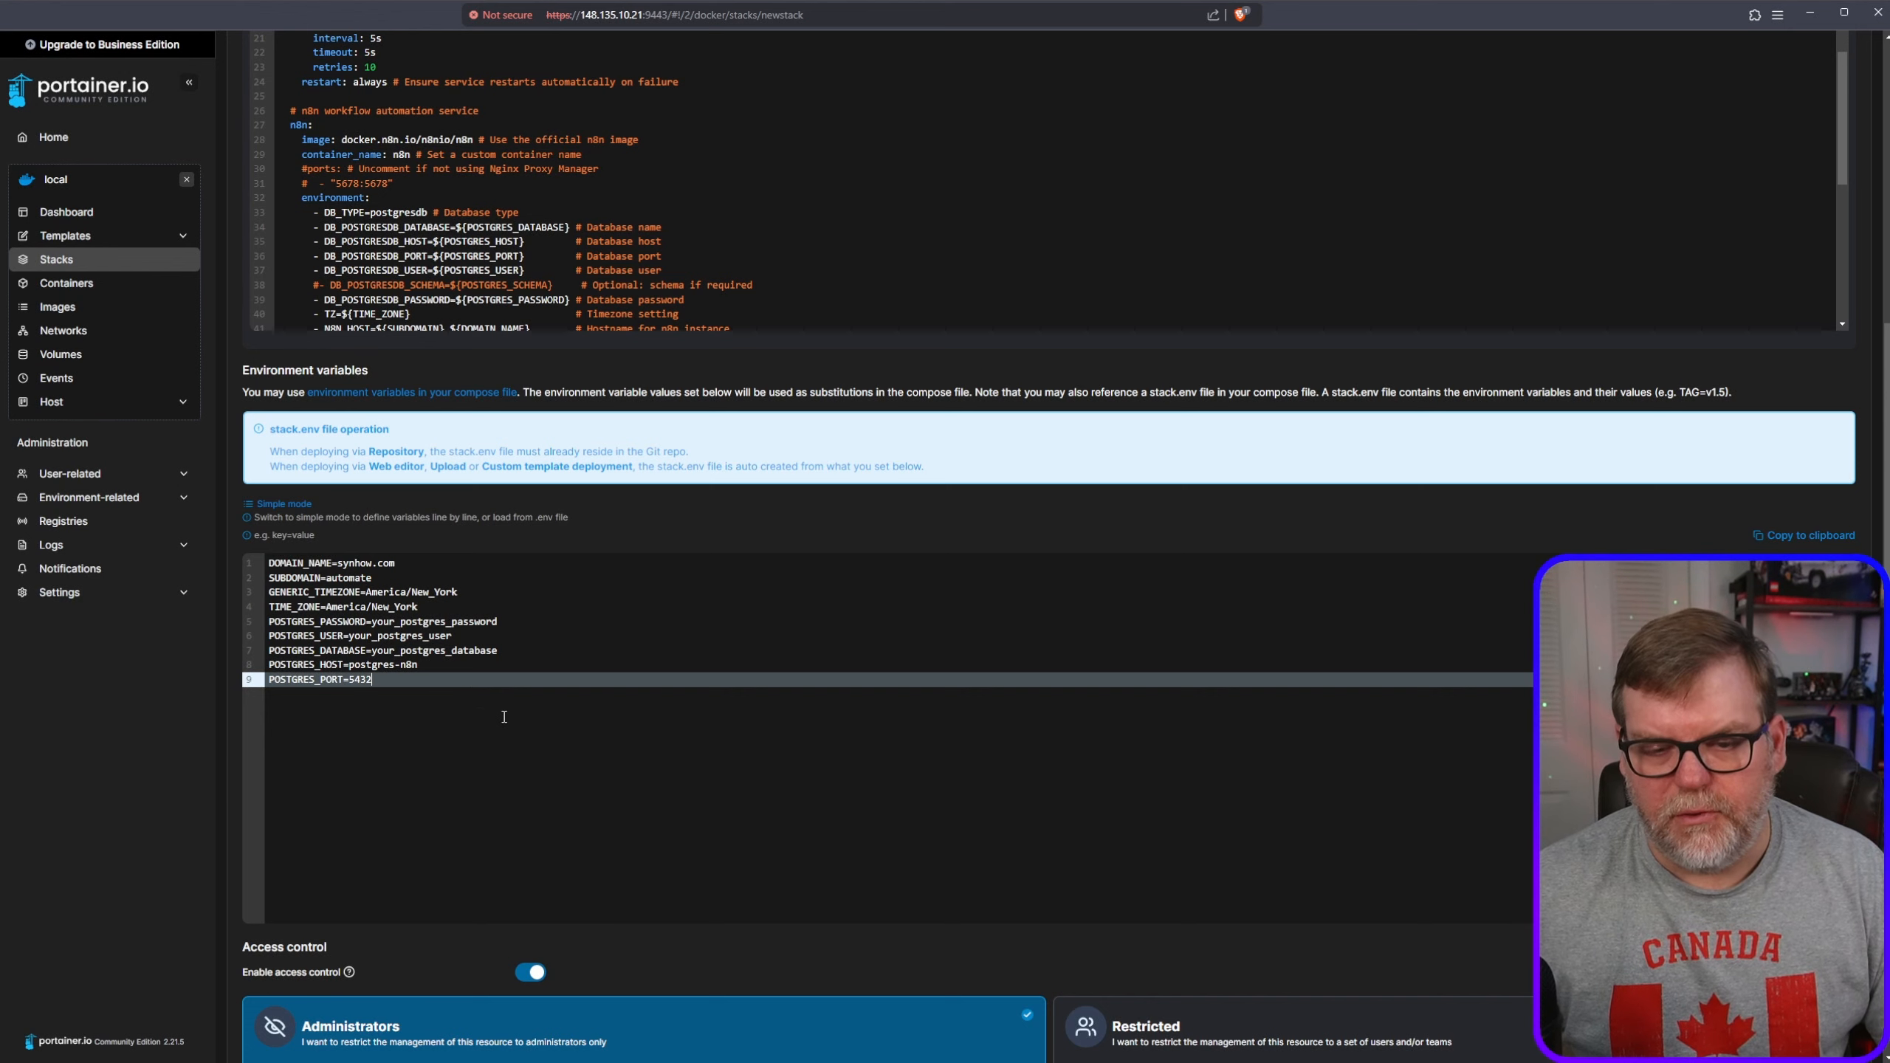
- Review the postgres-n8n service in the compose file, including its image, n8n_pgdata volume and environment variables
scroll(606, 715, "up", 4)
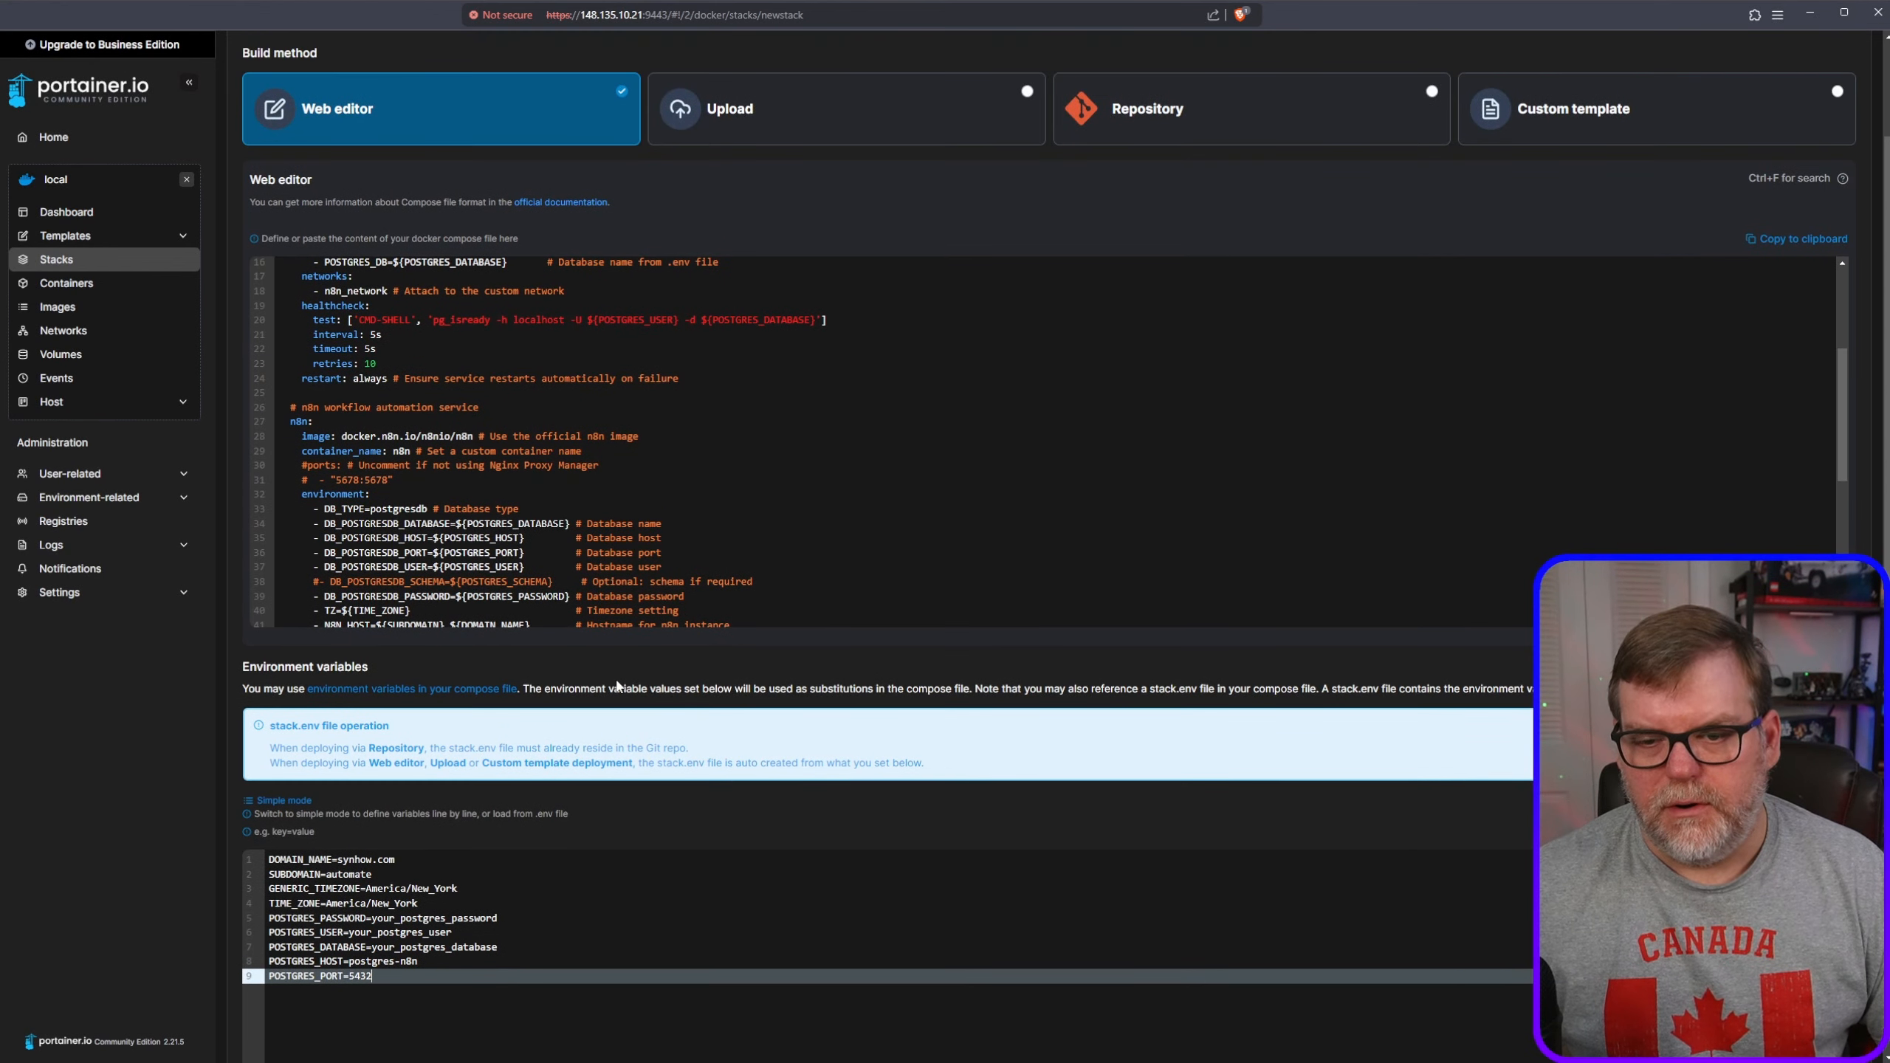
scroll(1363, 593, "up", 5)
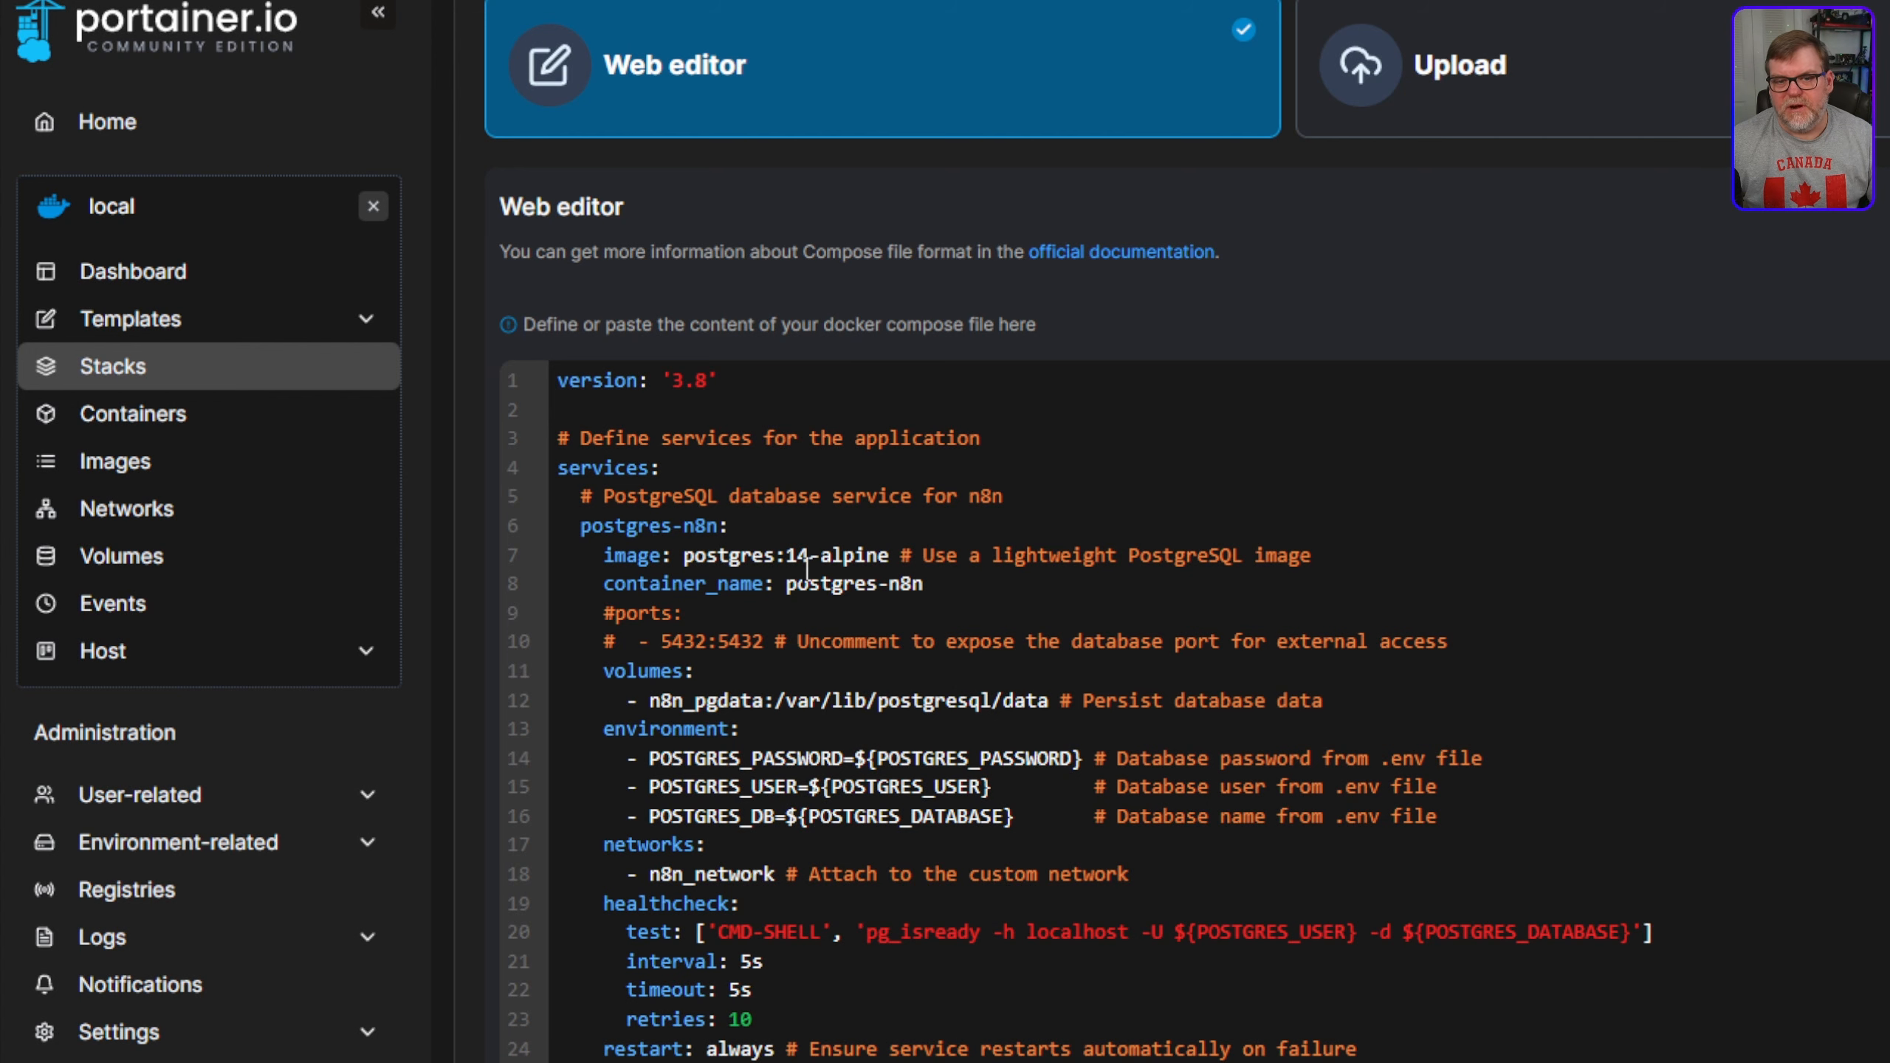
scroll(990, 618, "down", 2)
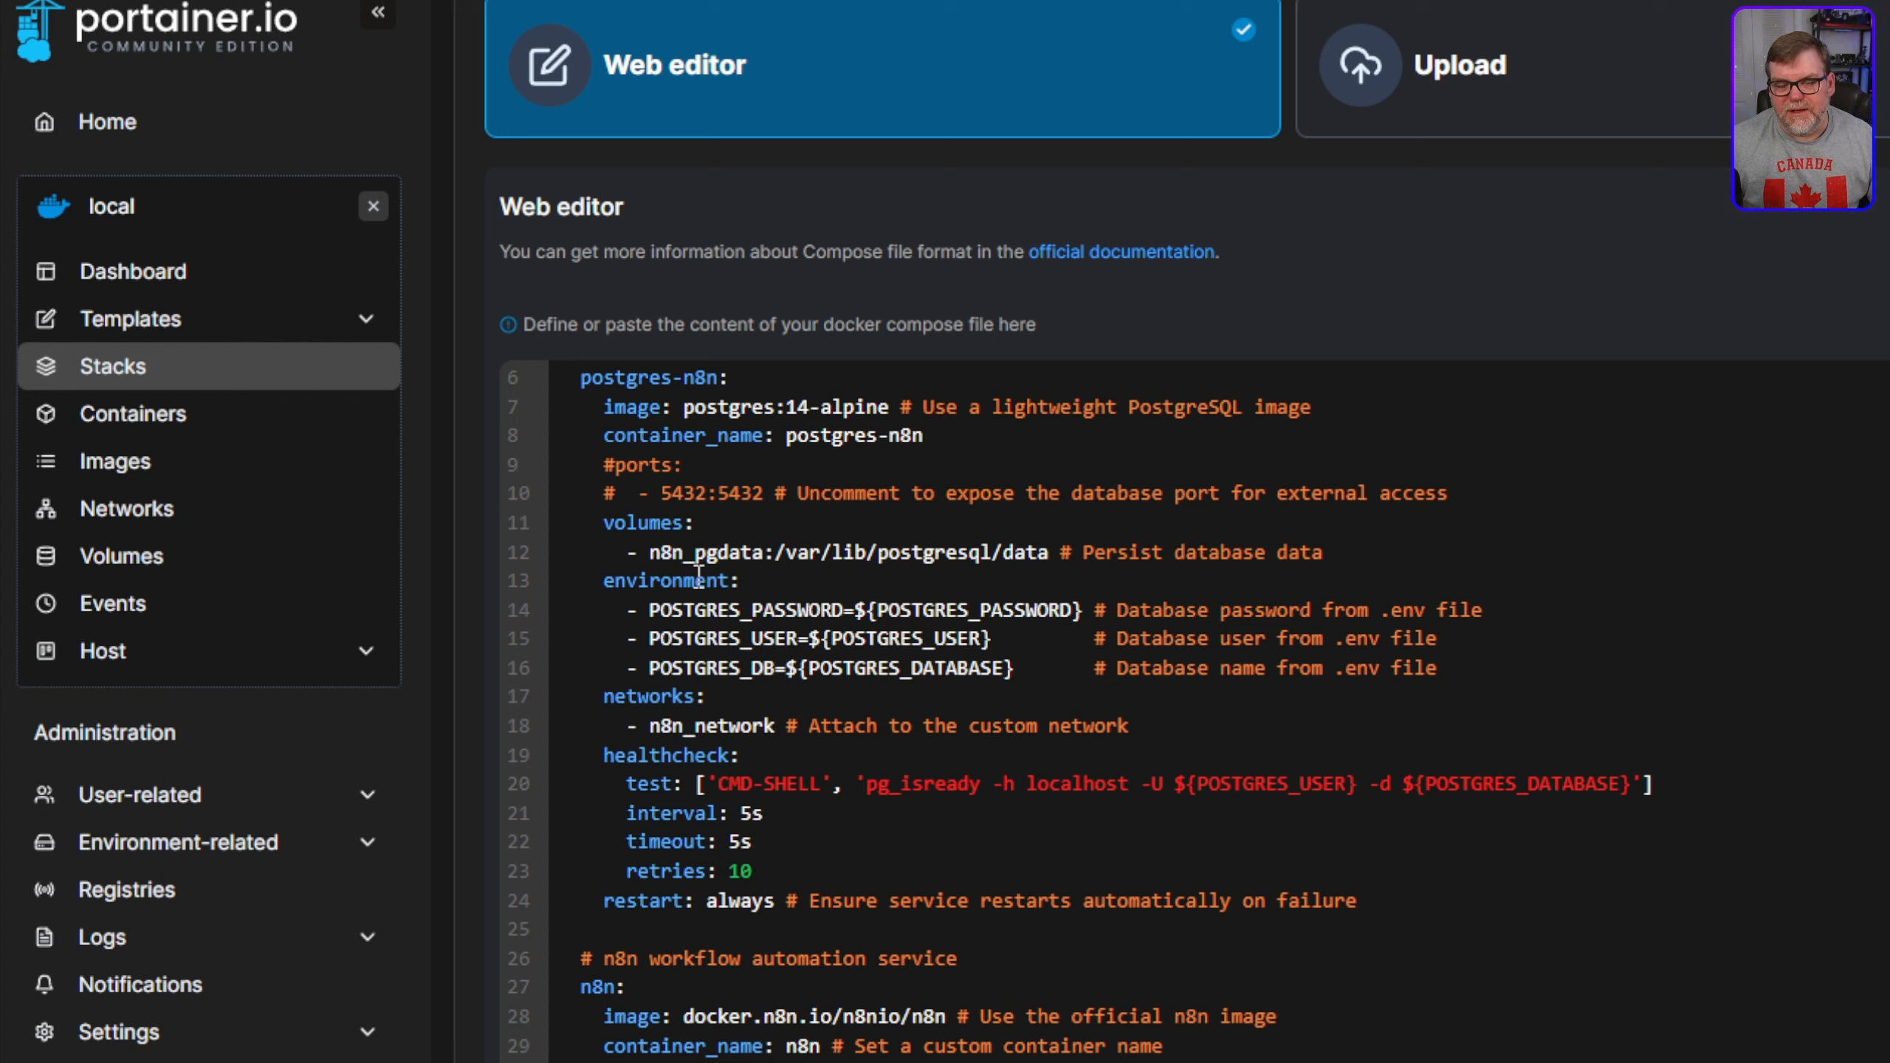
left_click_drag(649, 552, 771, 563)
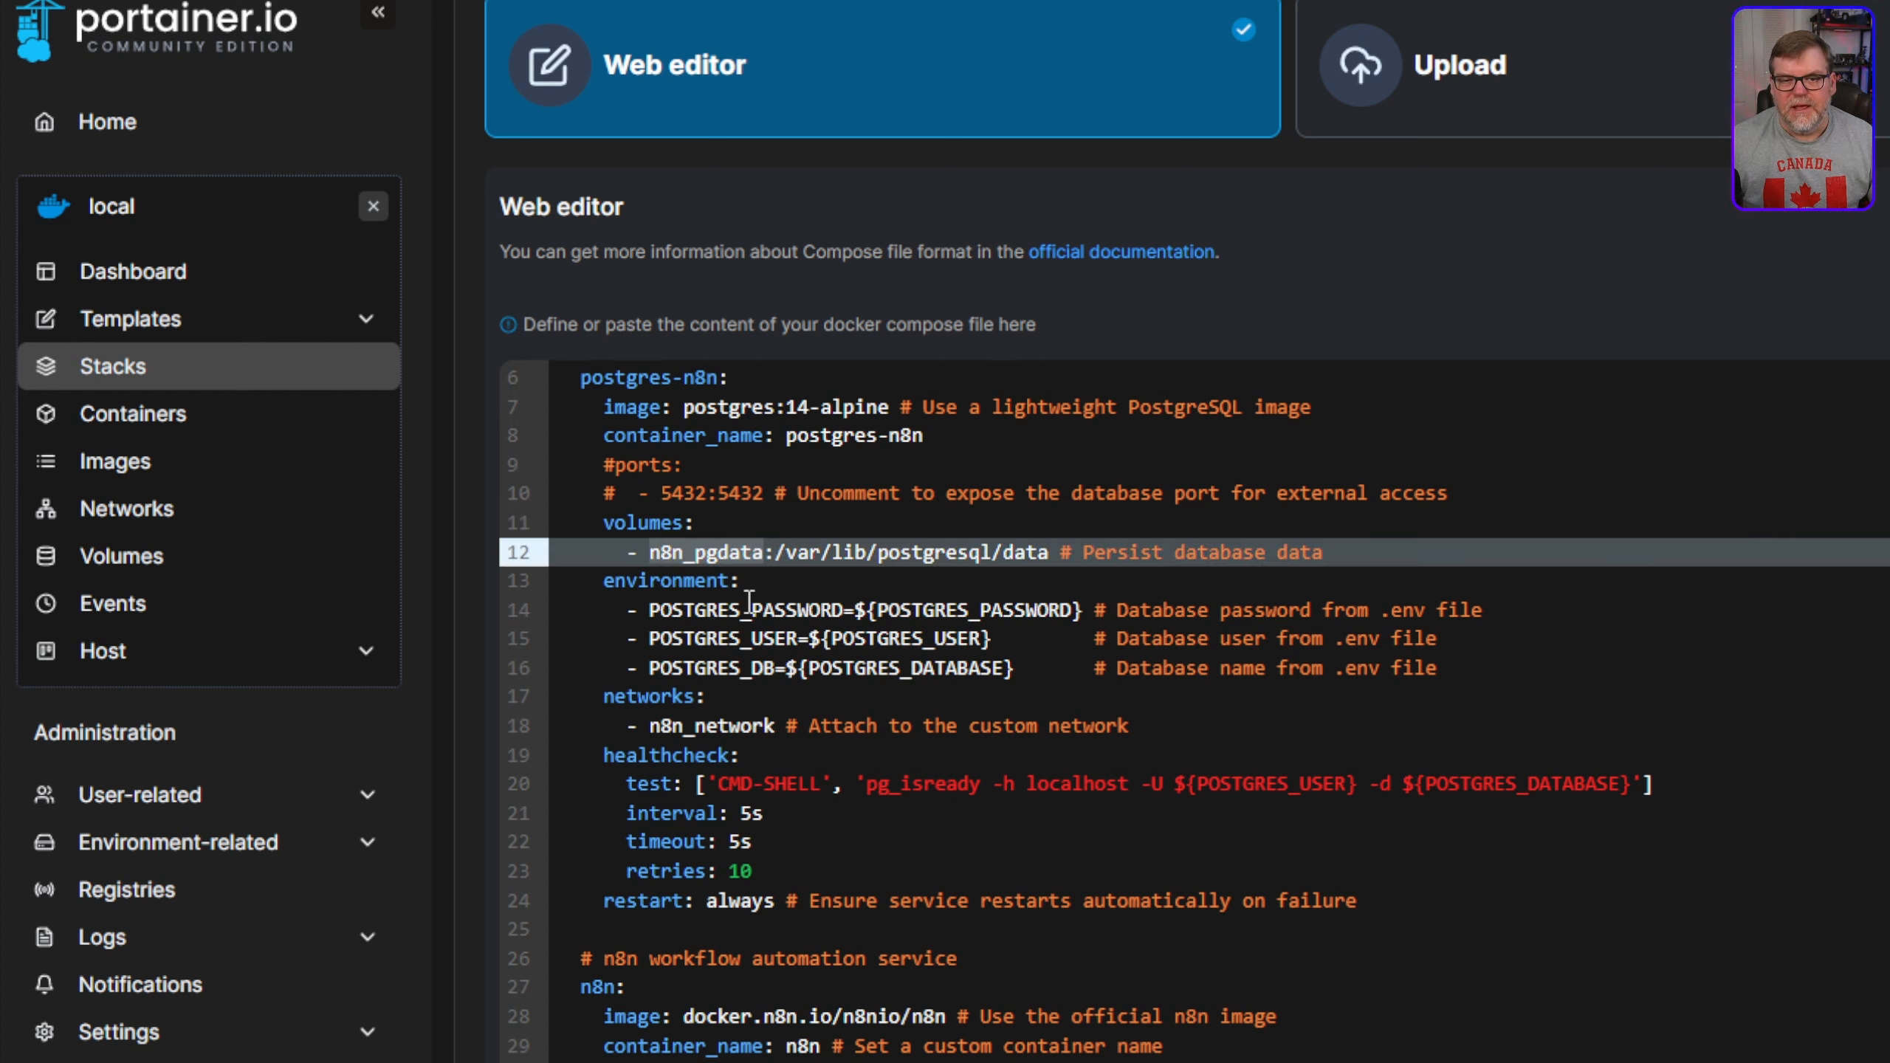
left_click(865, 610)
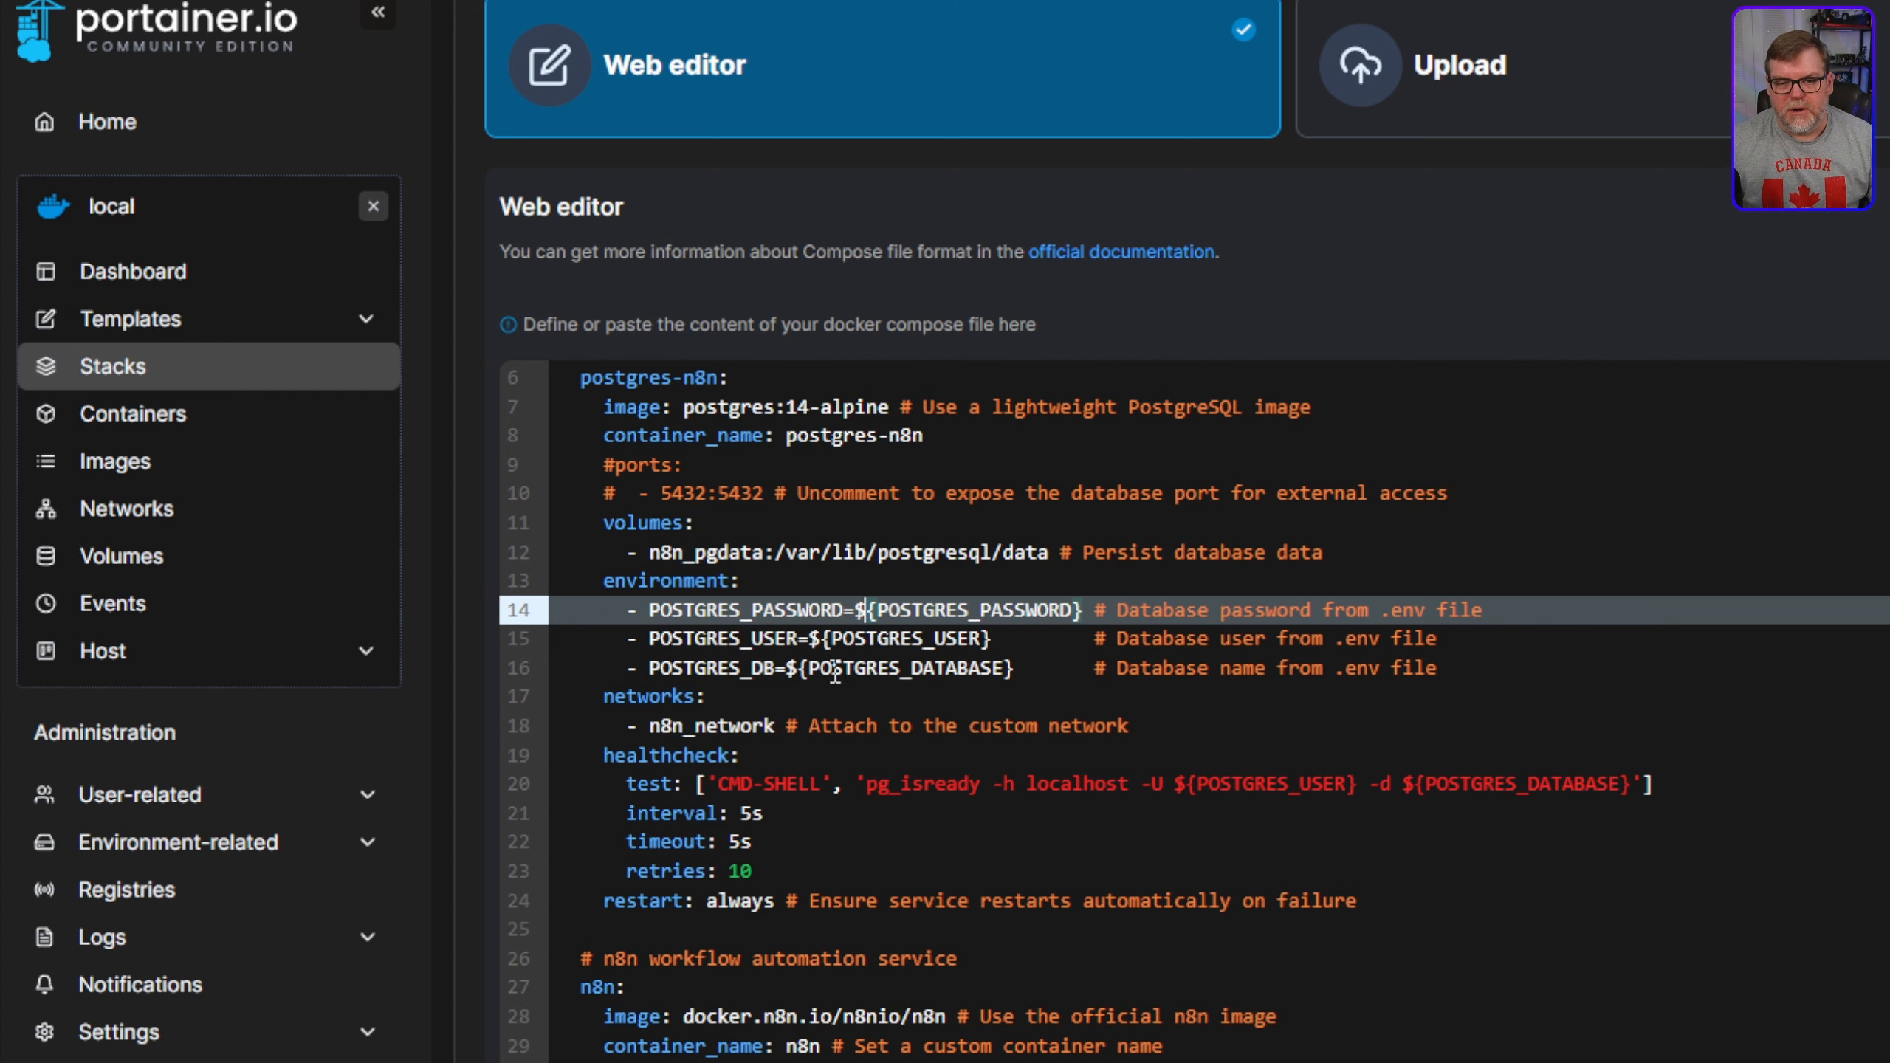
- Set the SUBDOMAIN variable to n8n and check the domain name and the Postgres password, user and database entries
scroll(858, 697, "down", 2)
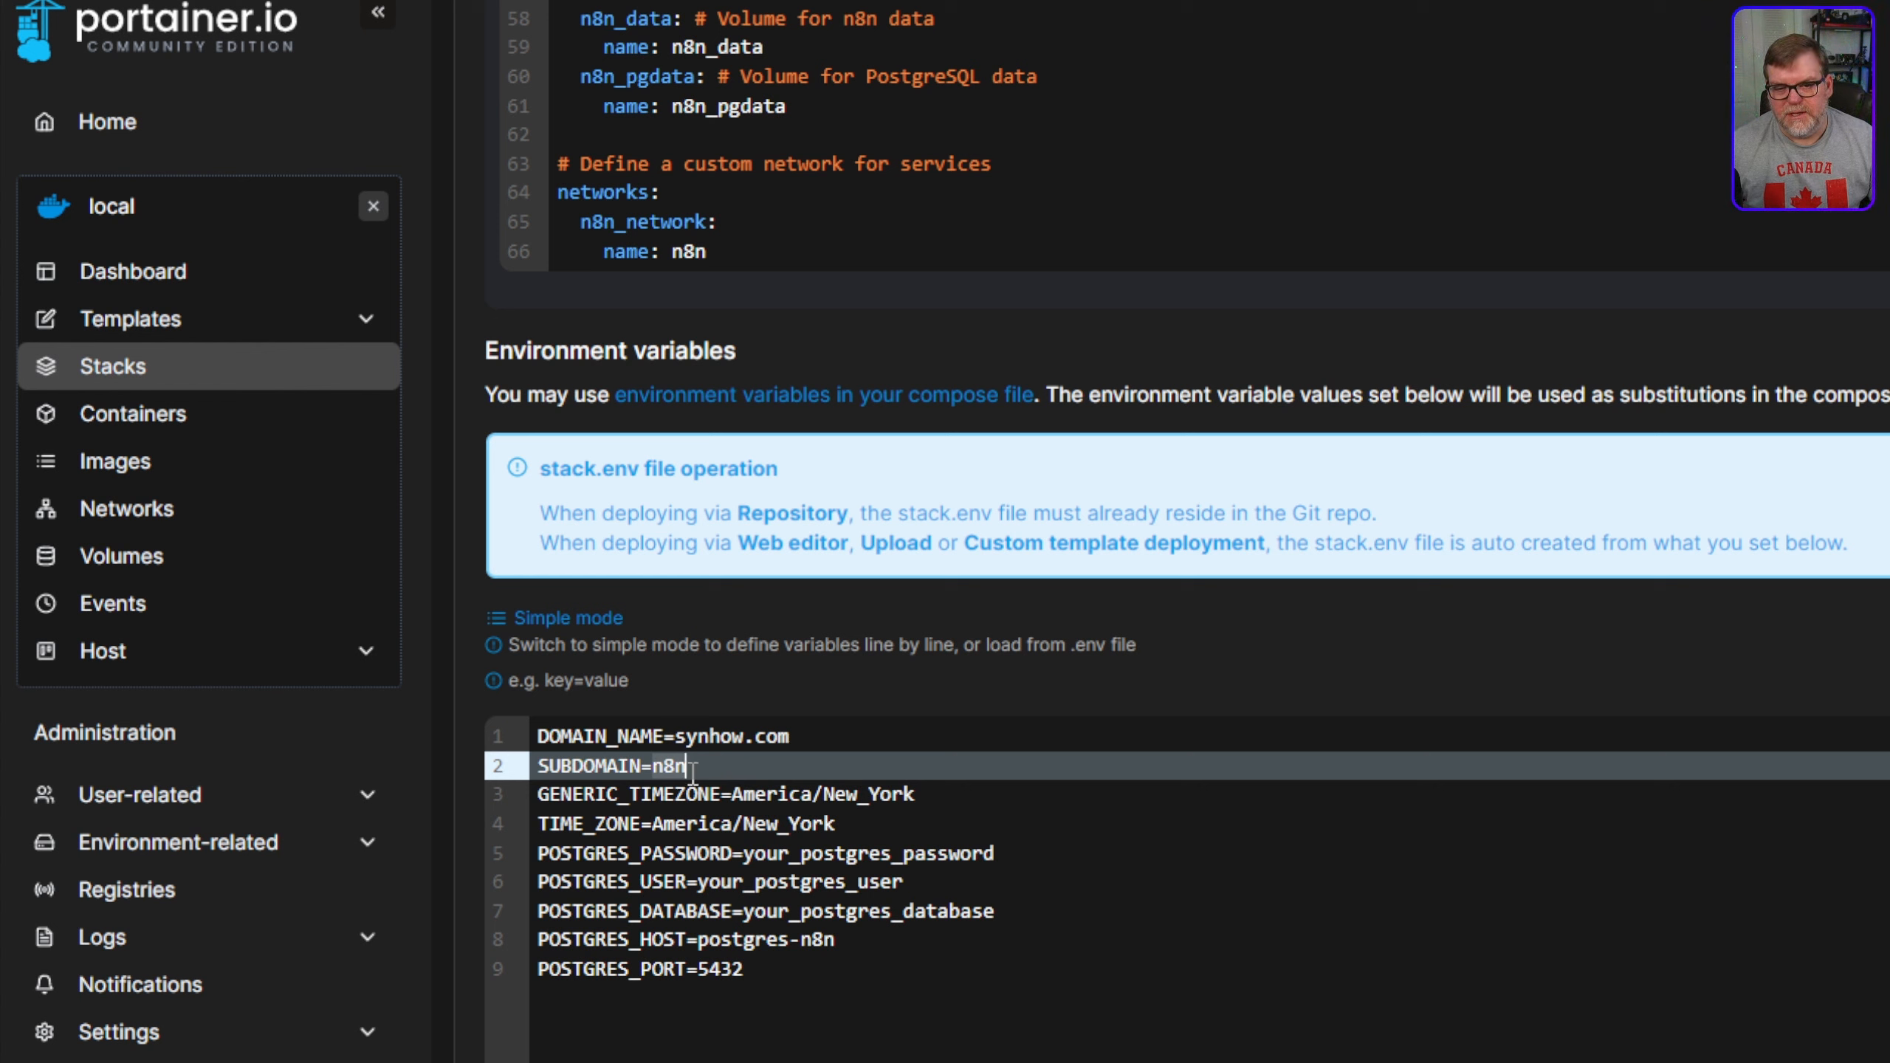
left_click(683, 737)
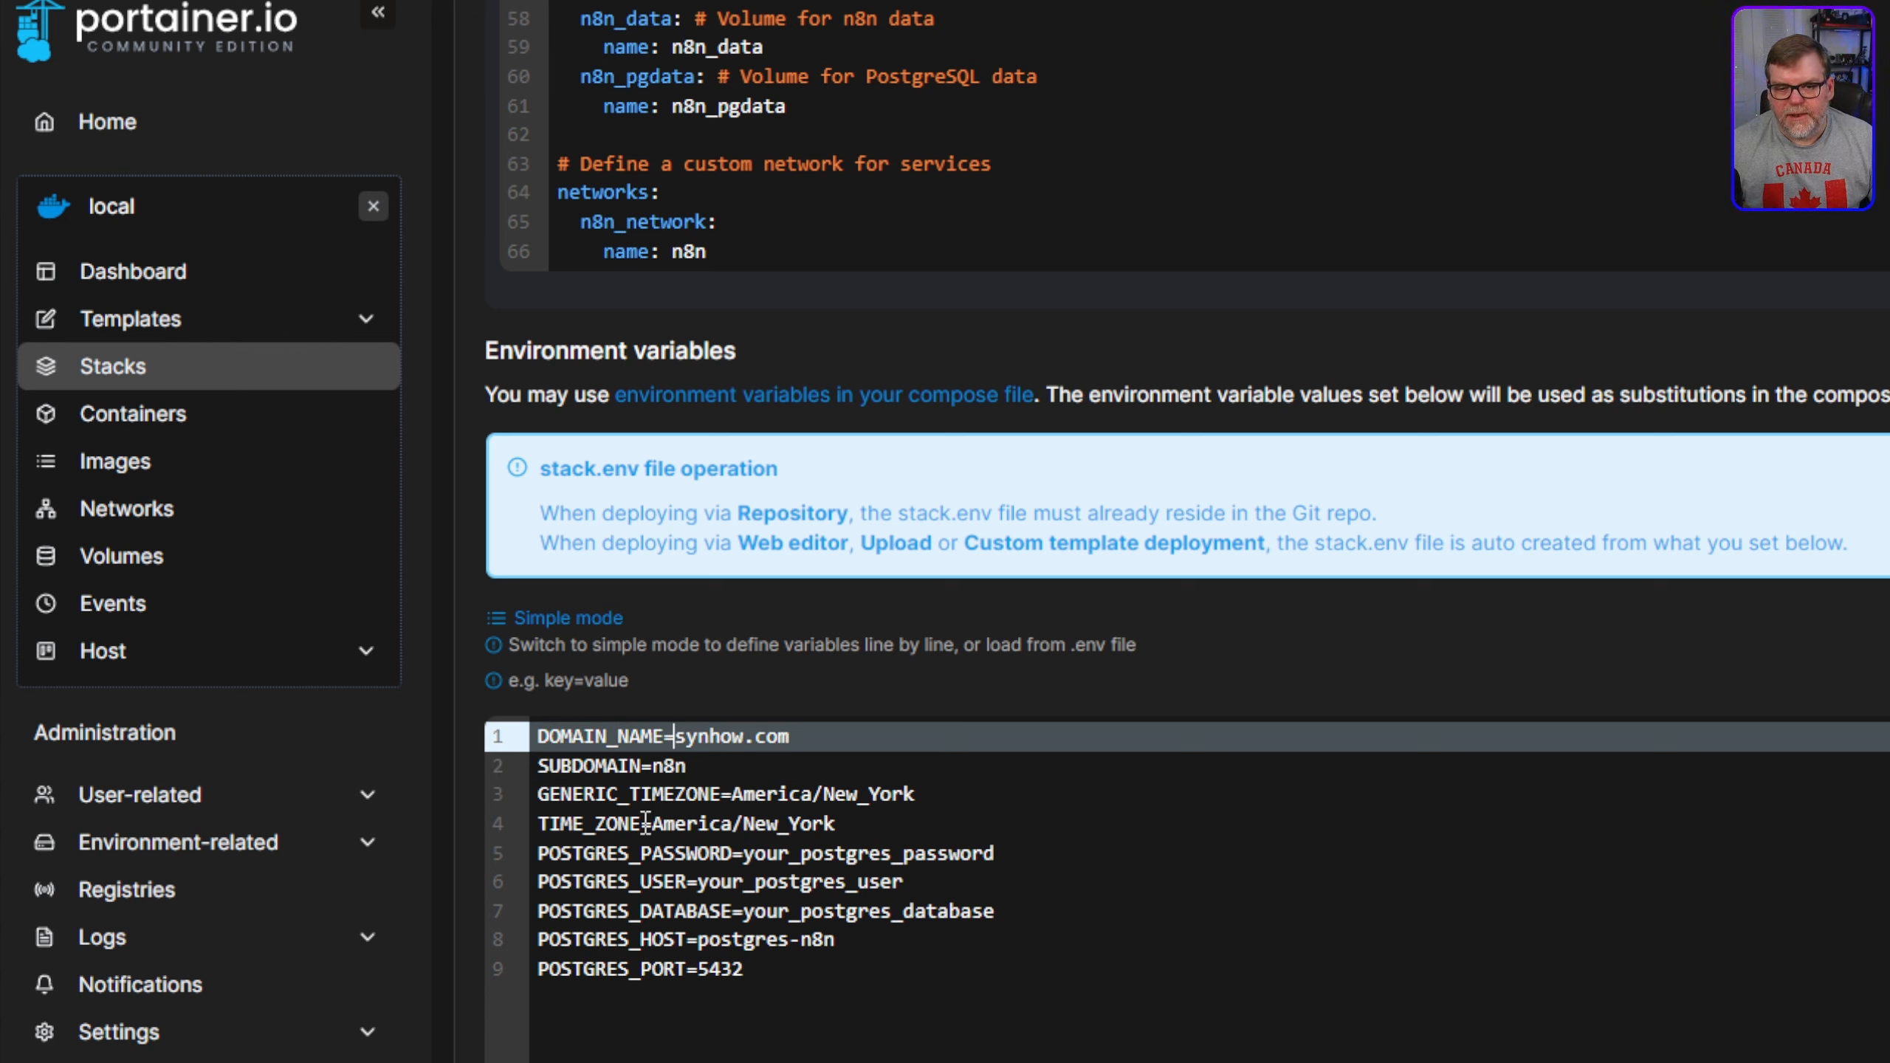
left_click(745, 852)
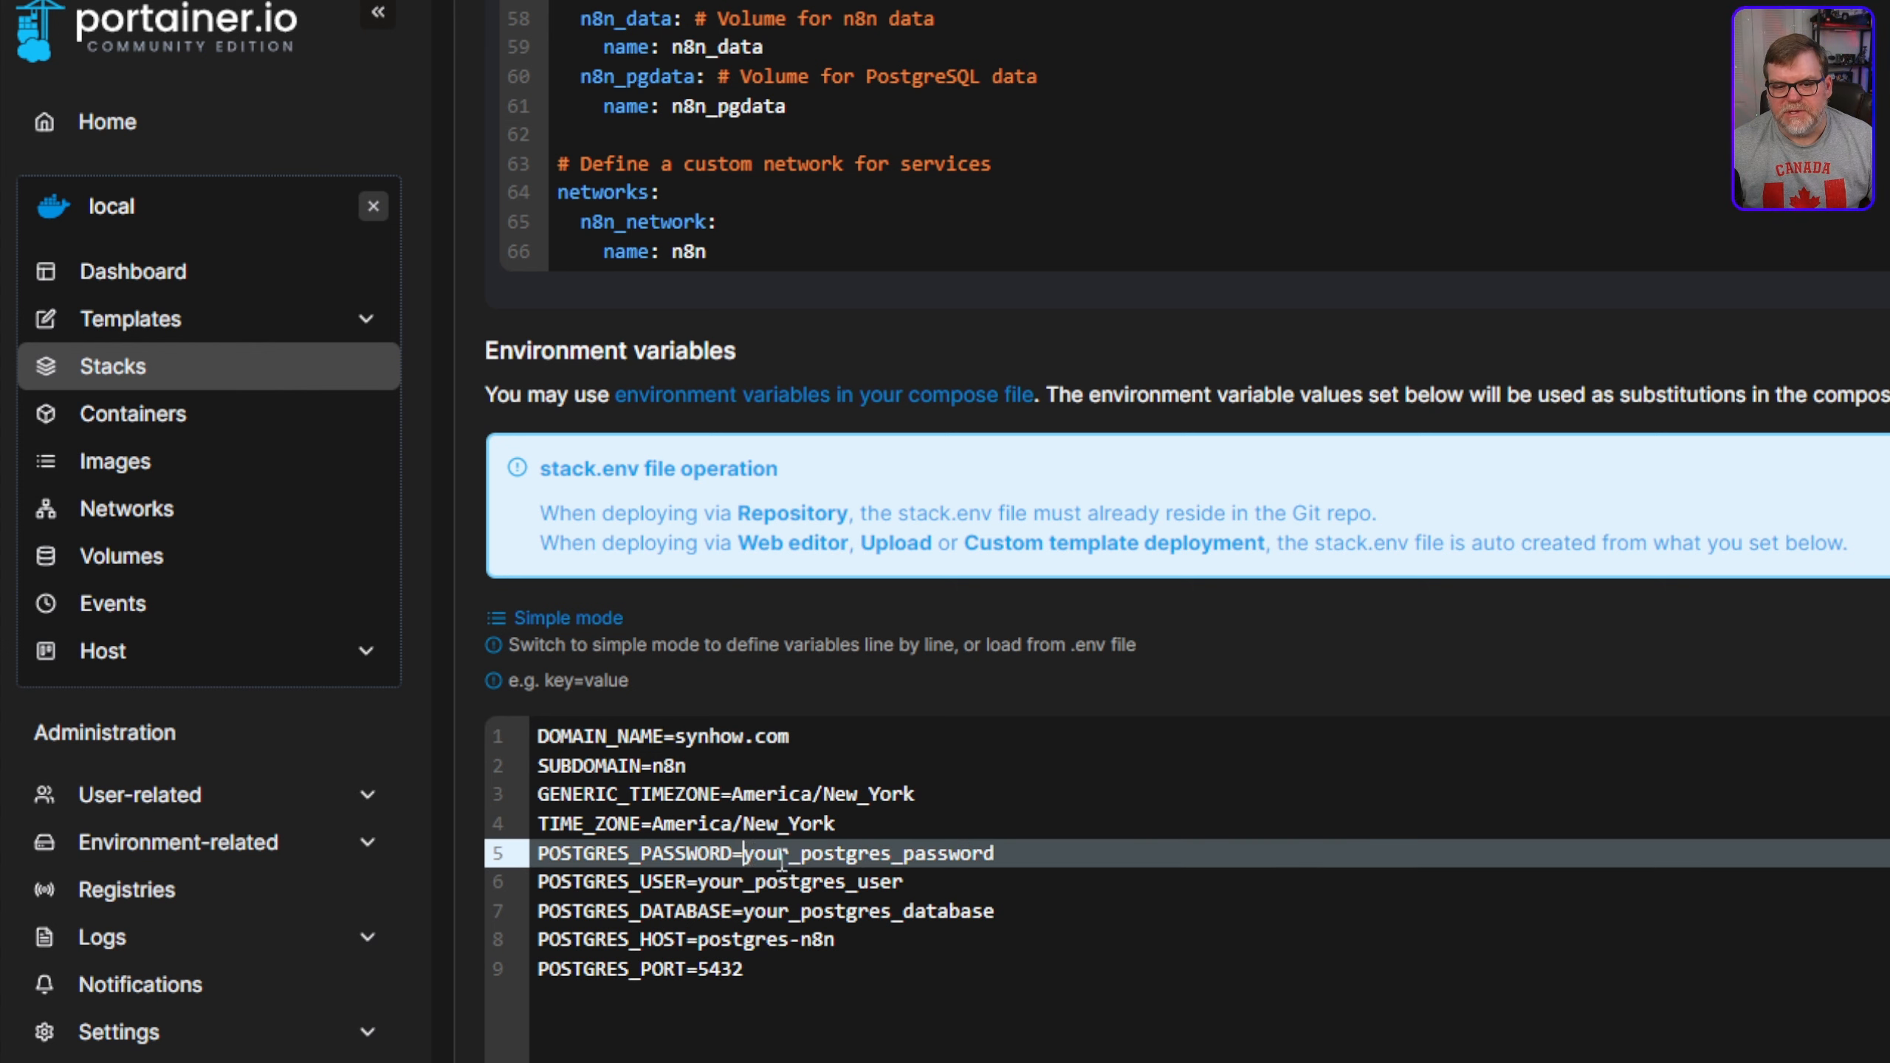
left_click_drag(747, 854, 1017, 862)
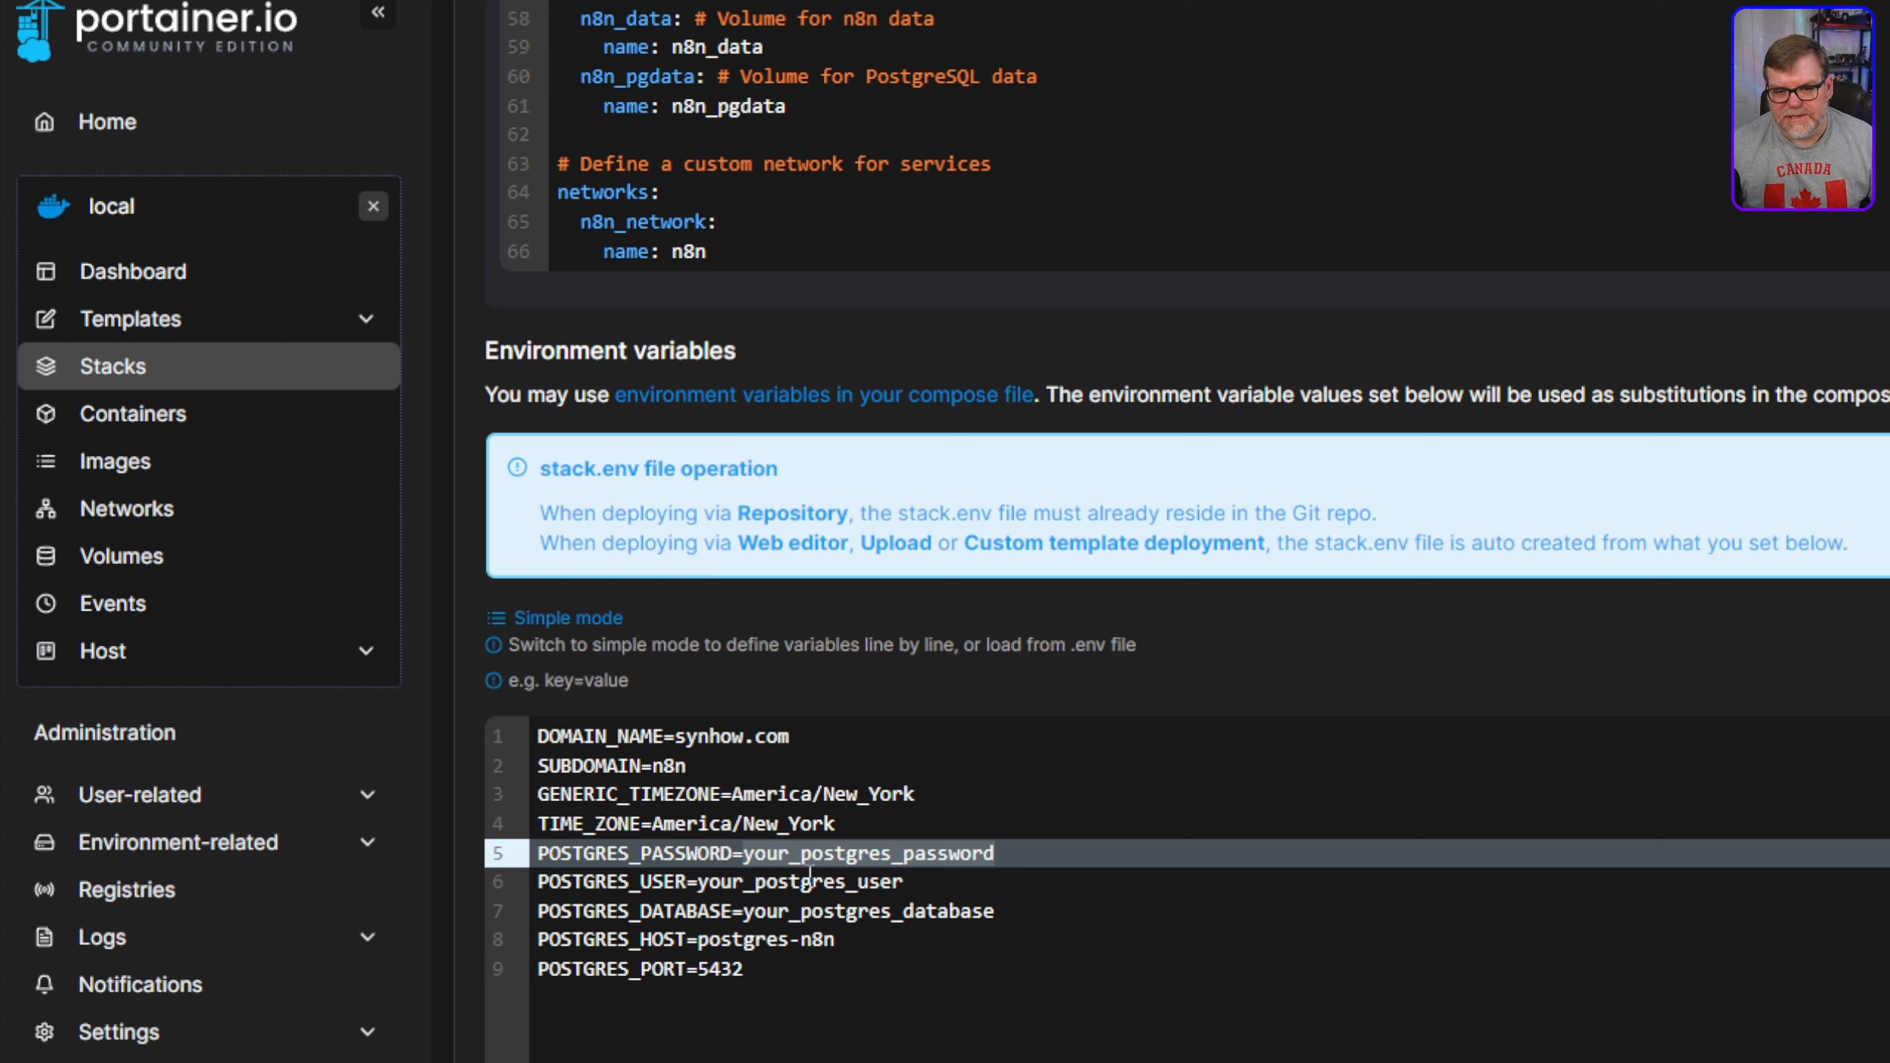
left_click_drag(696, 884, 947, 890)
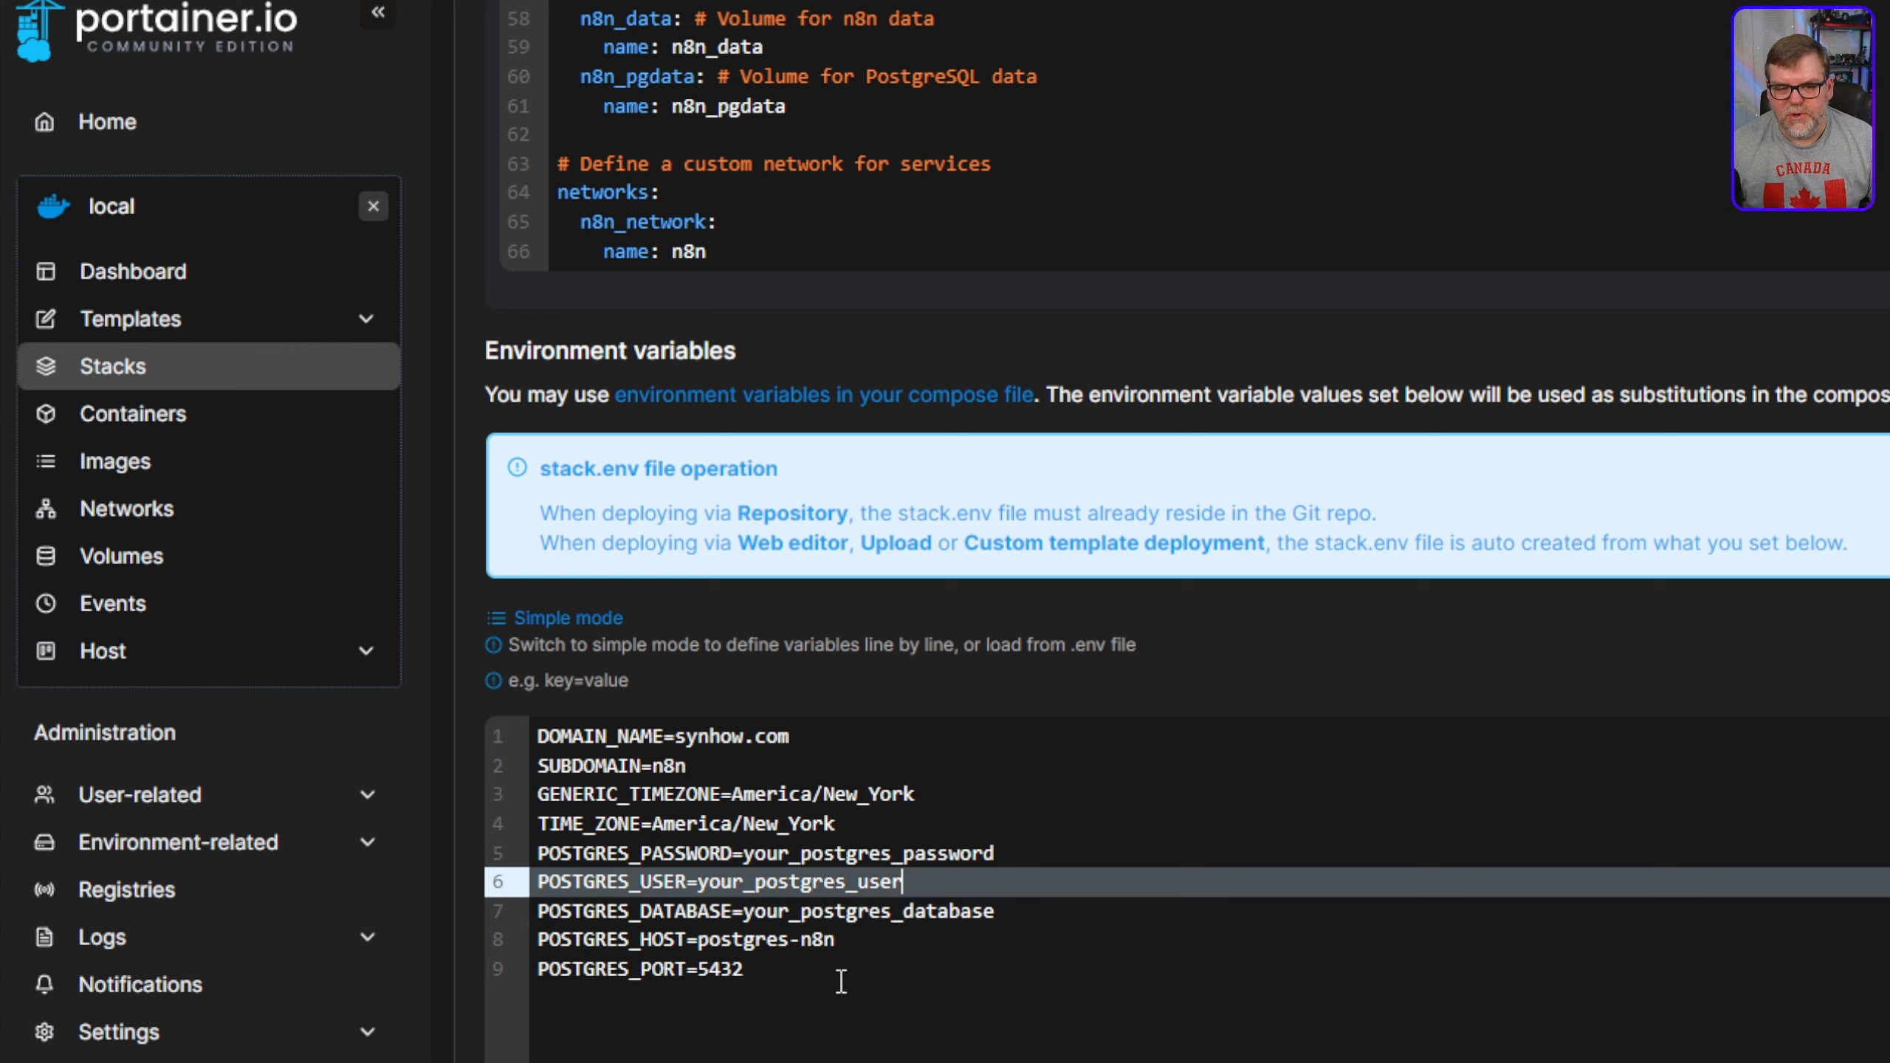
left_click_drag(750, 914, 1025, 906)
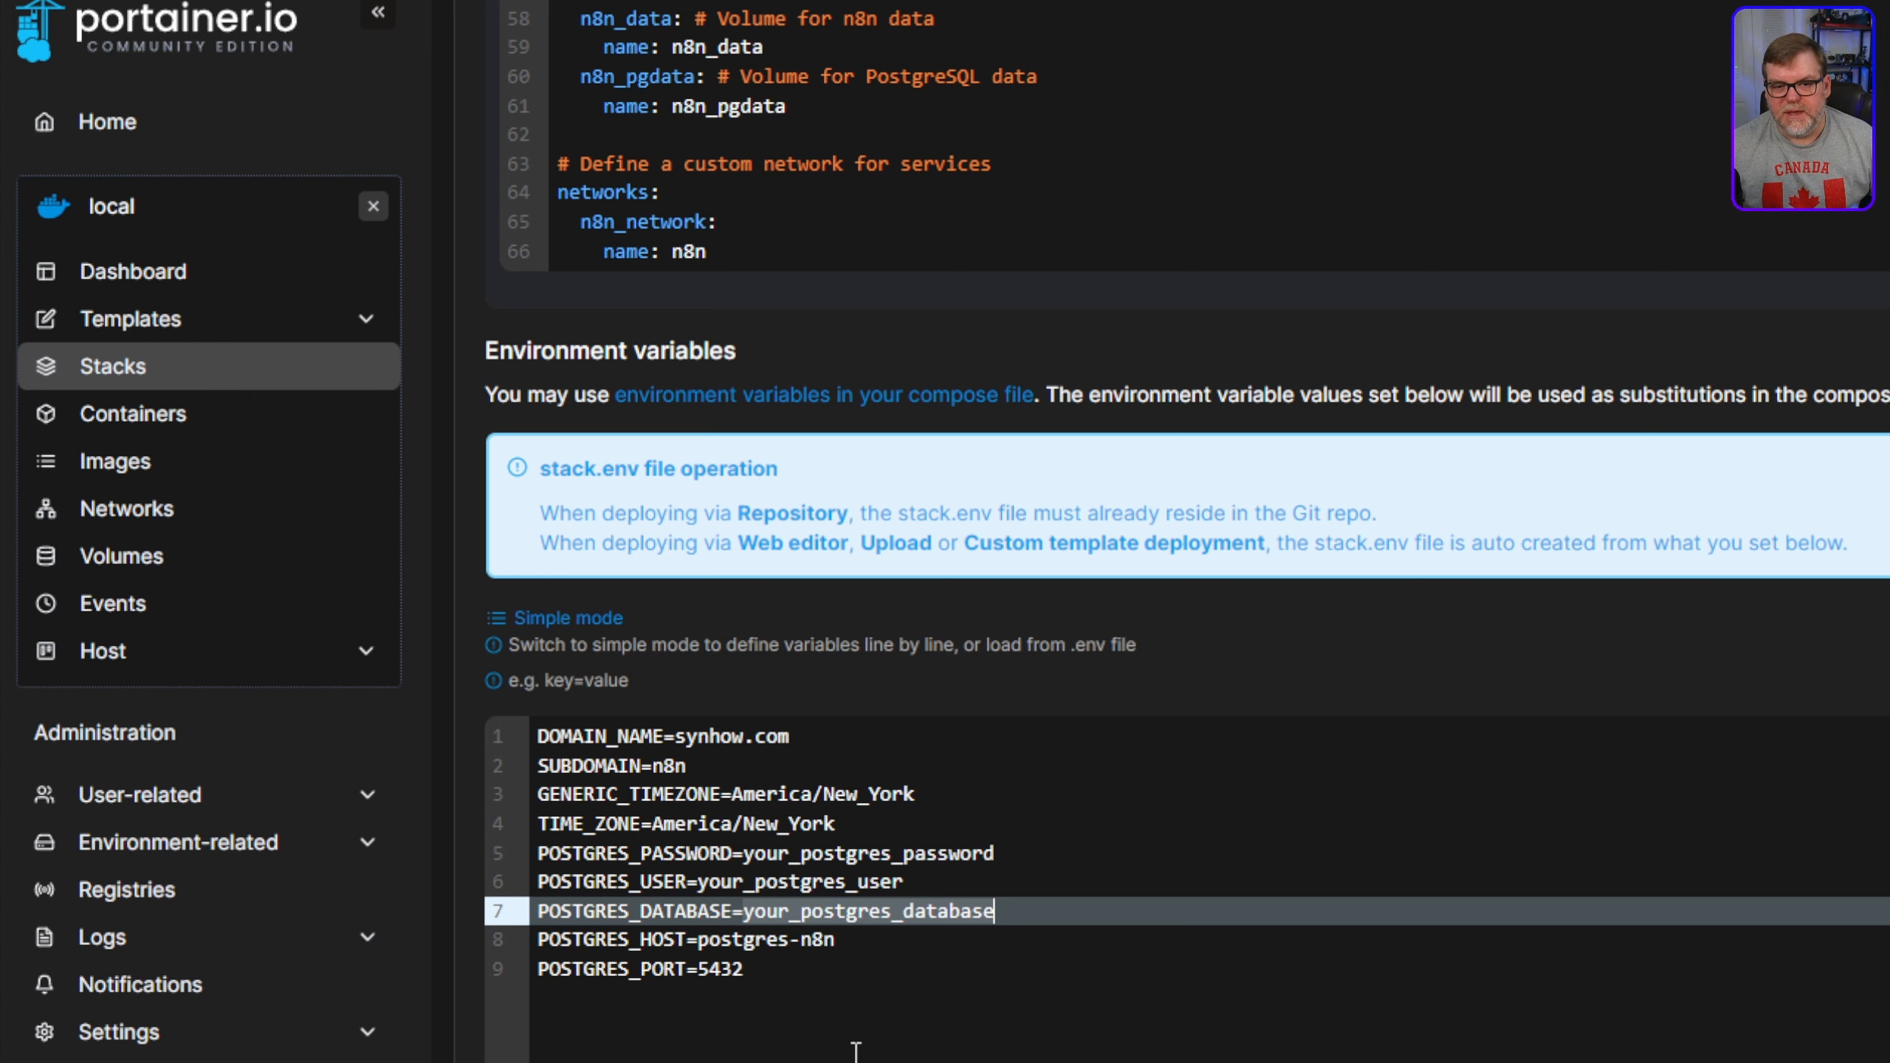
- Compare the n8n service's environment settings with the stack variables and inspect the commented-out database port lines in the compose file
scroll(855, 1042, "up", 10)
scroll(907, 925, "up", 5)
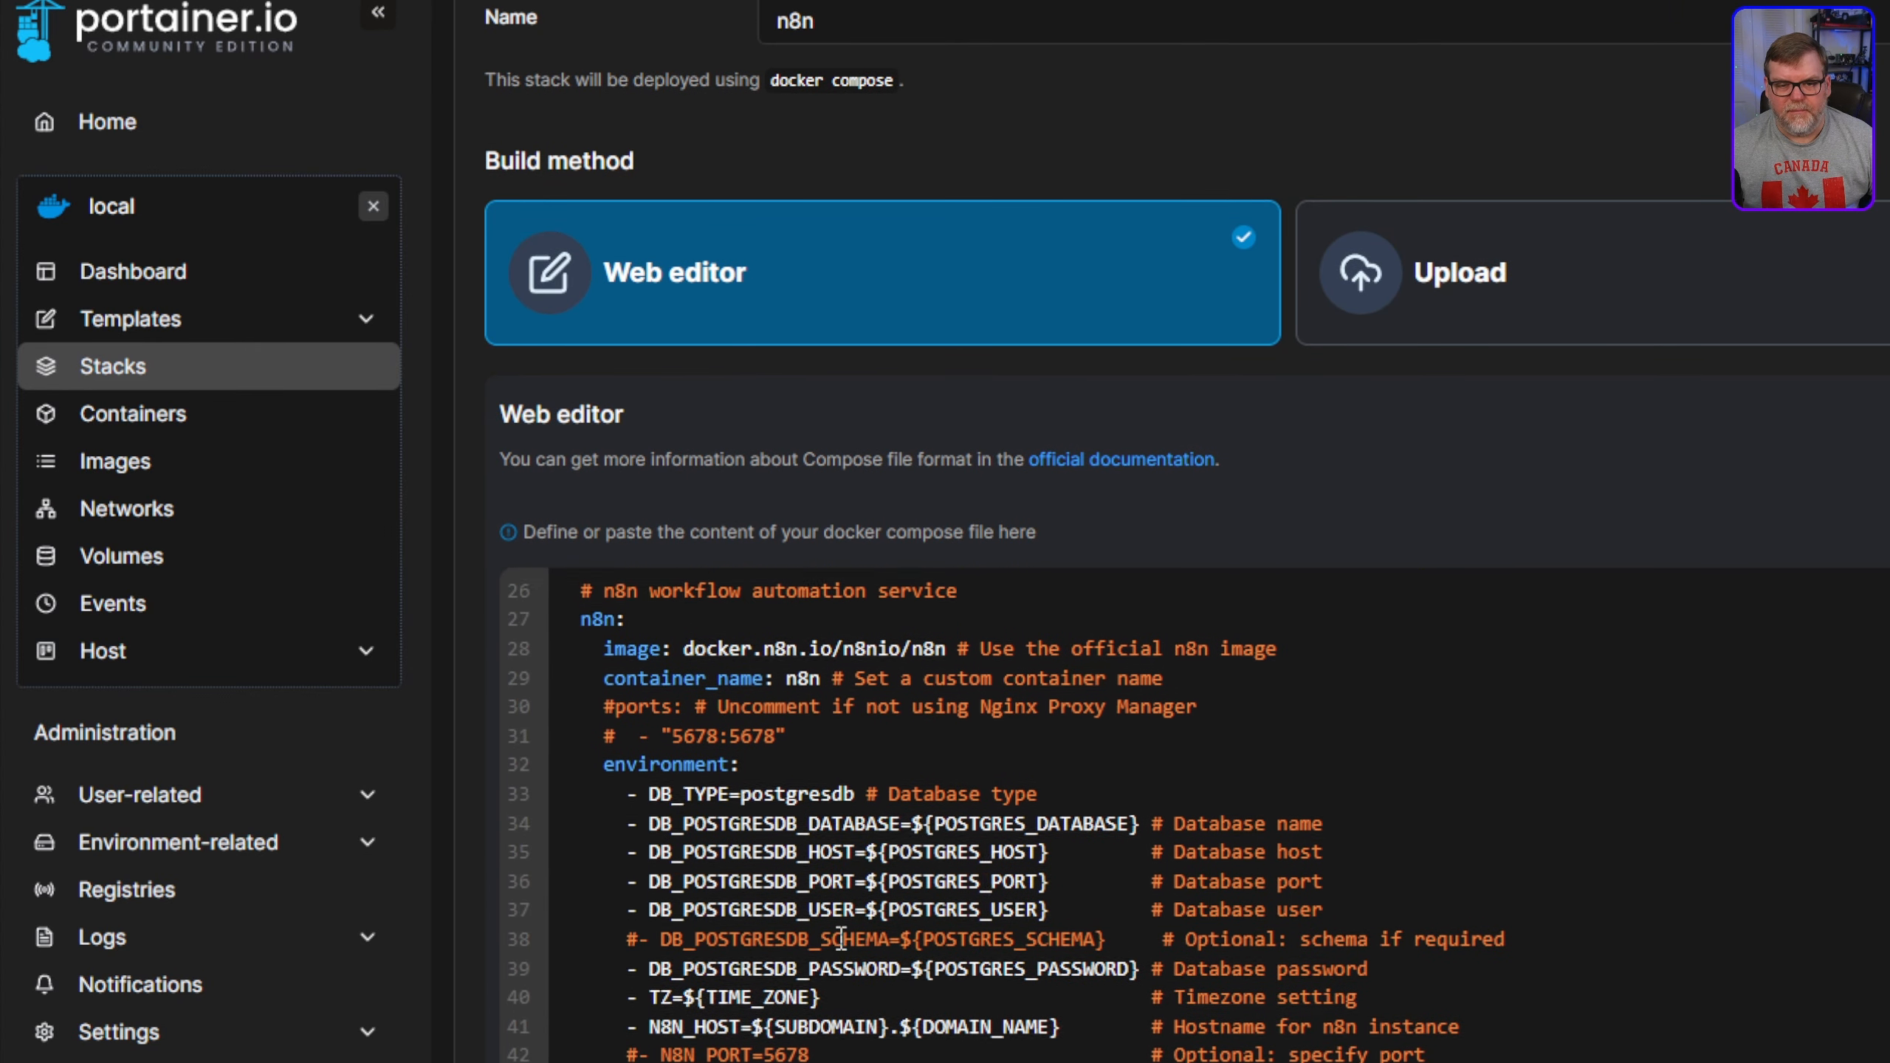
scroll(907, 925, "down", 15)
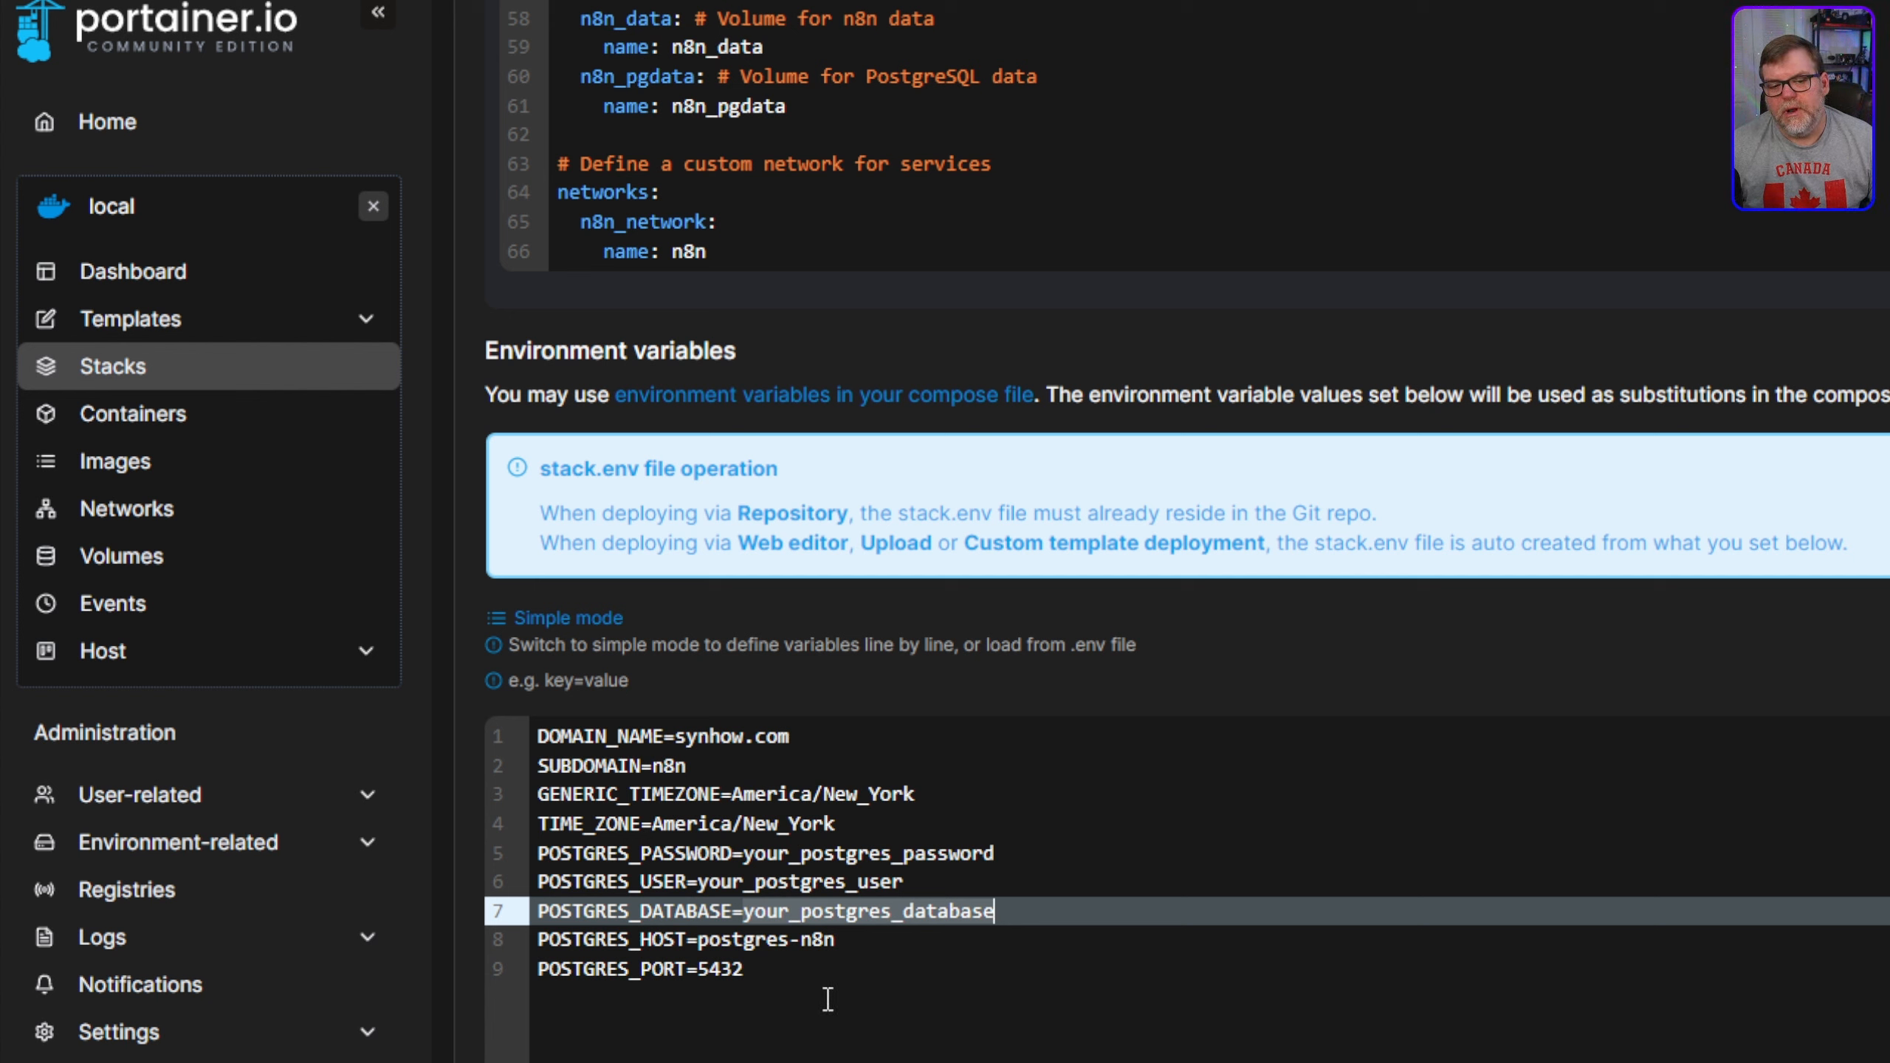
scroll(965, 944, "up", 15)
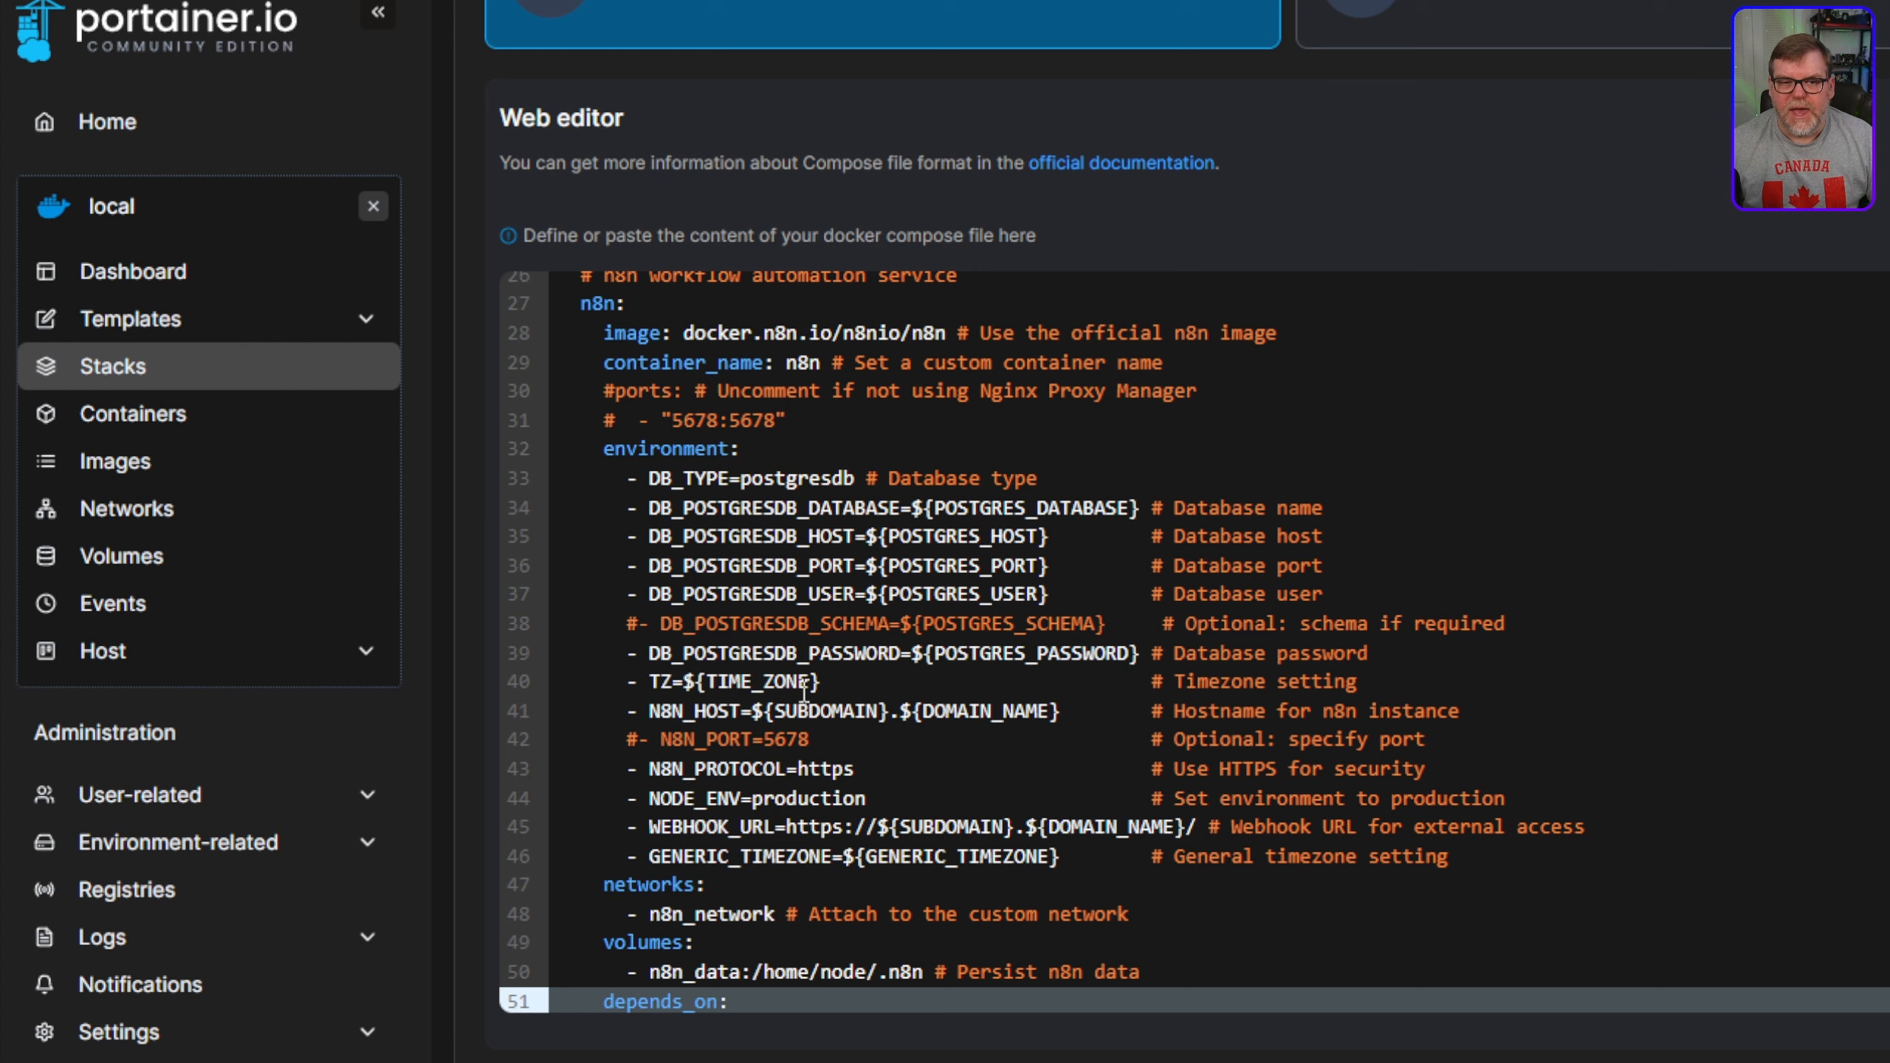
scroll(804, 688, "up", 10)
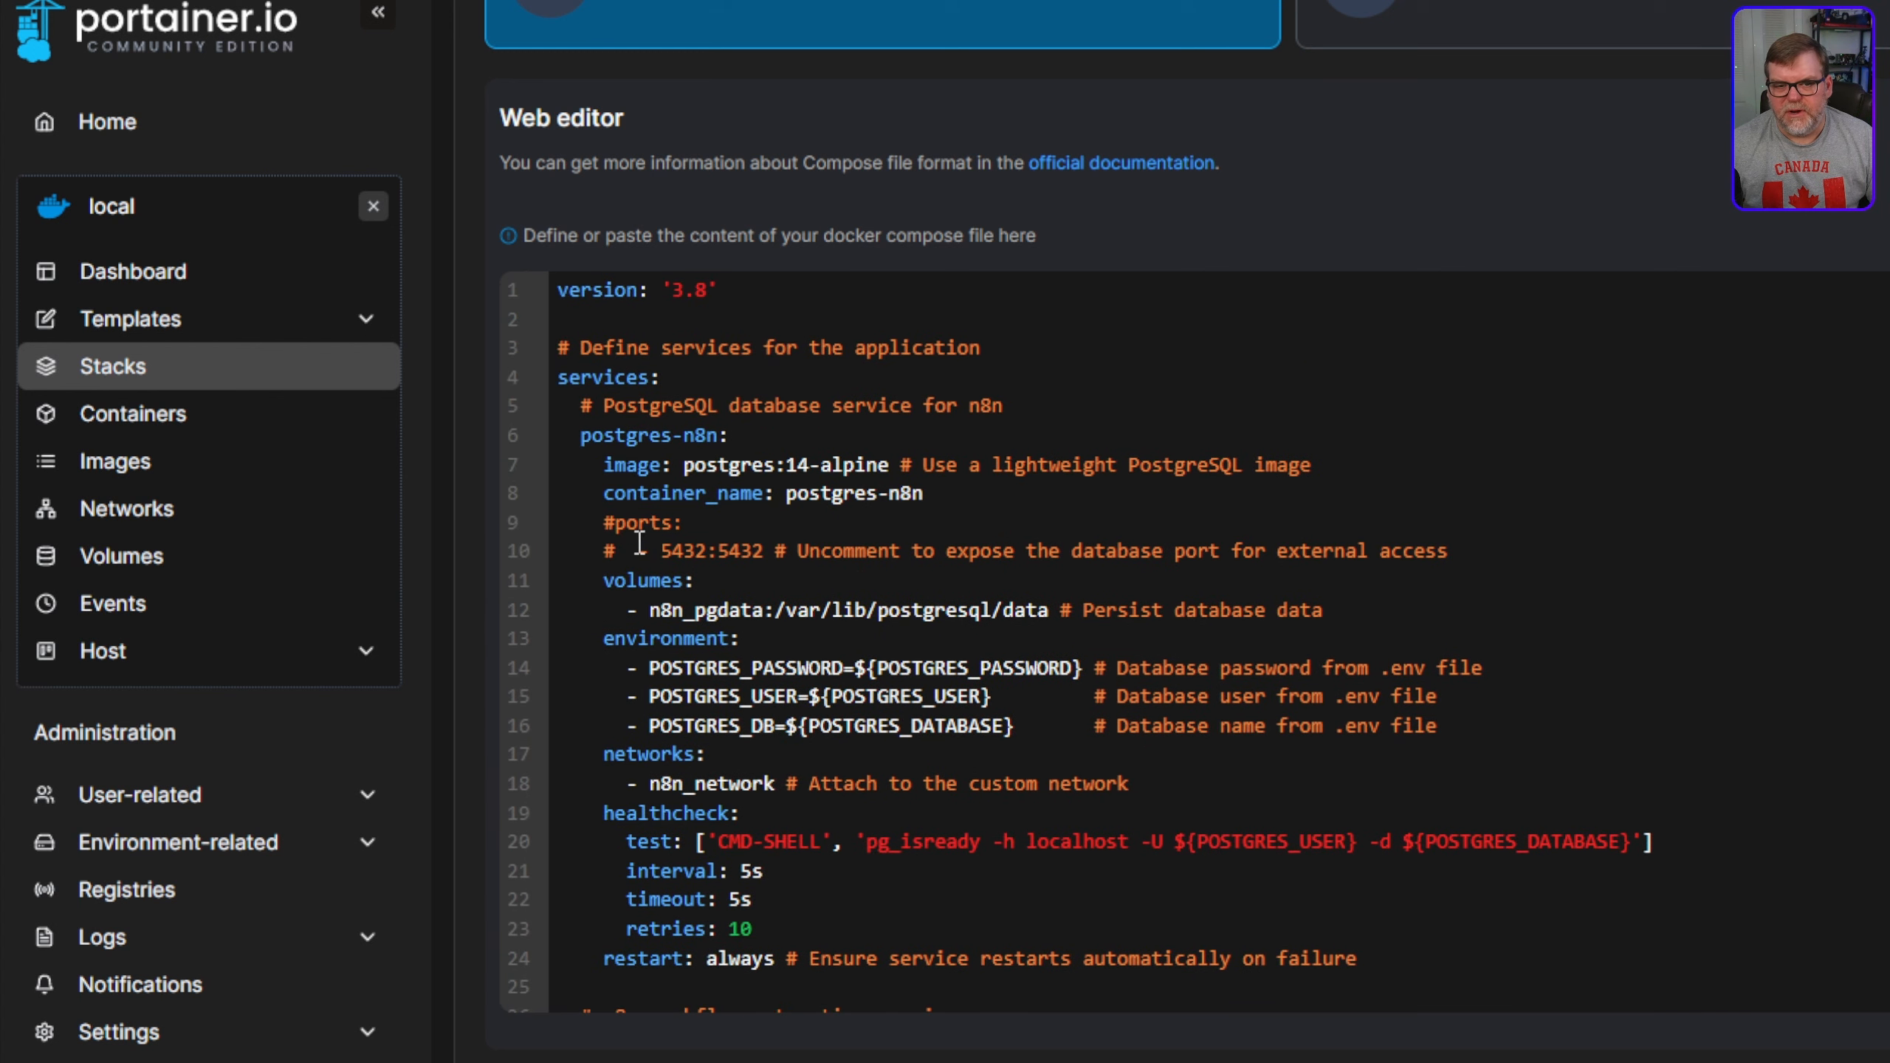
left_click(607, 523)
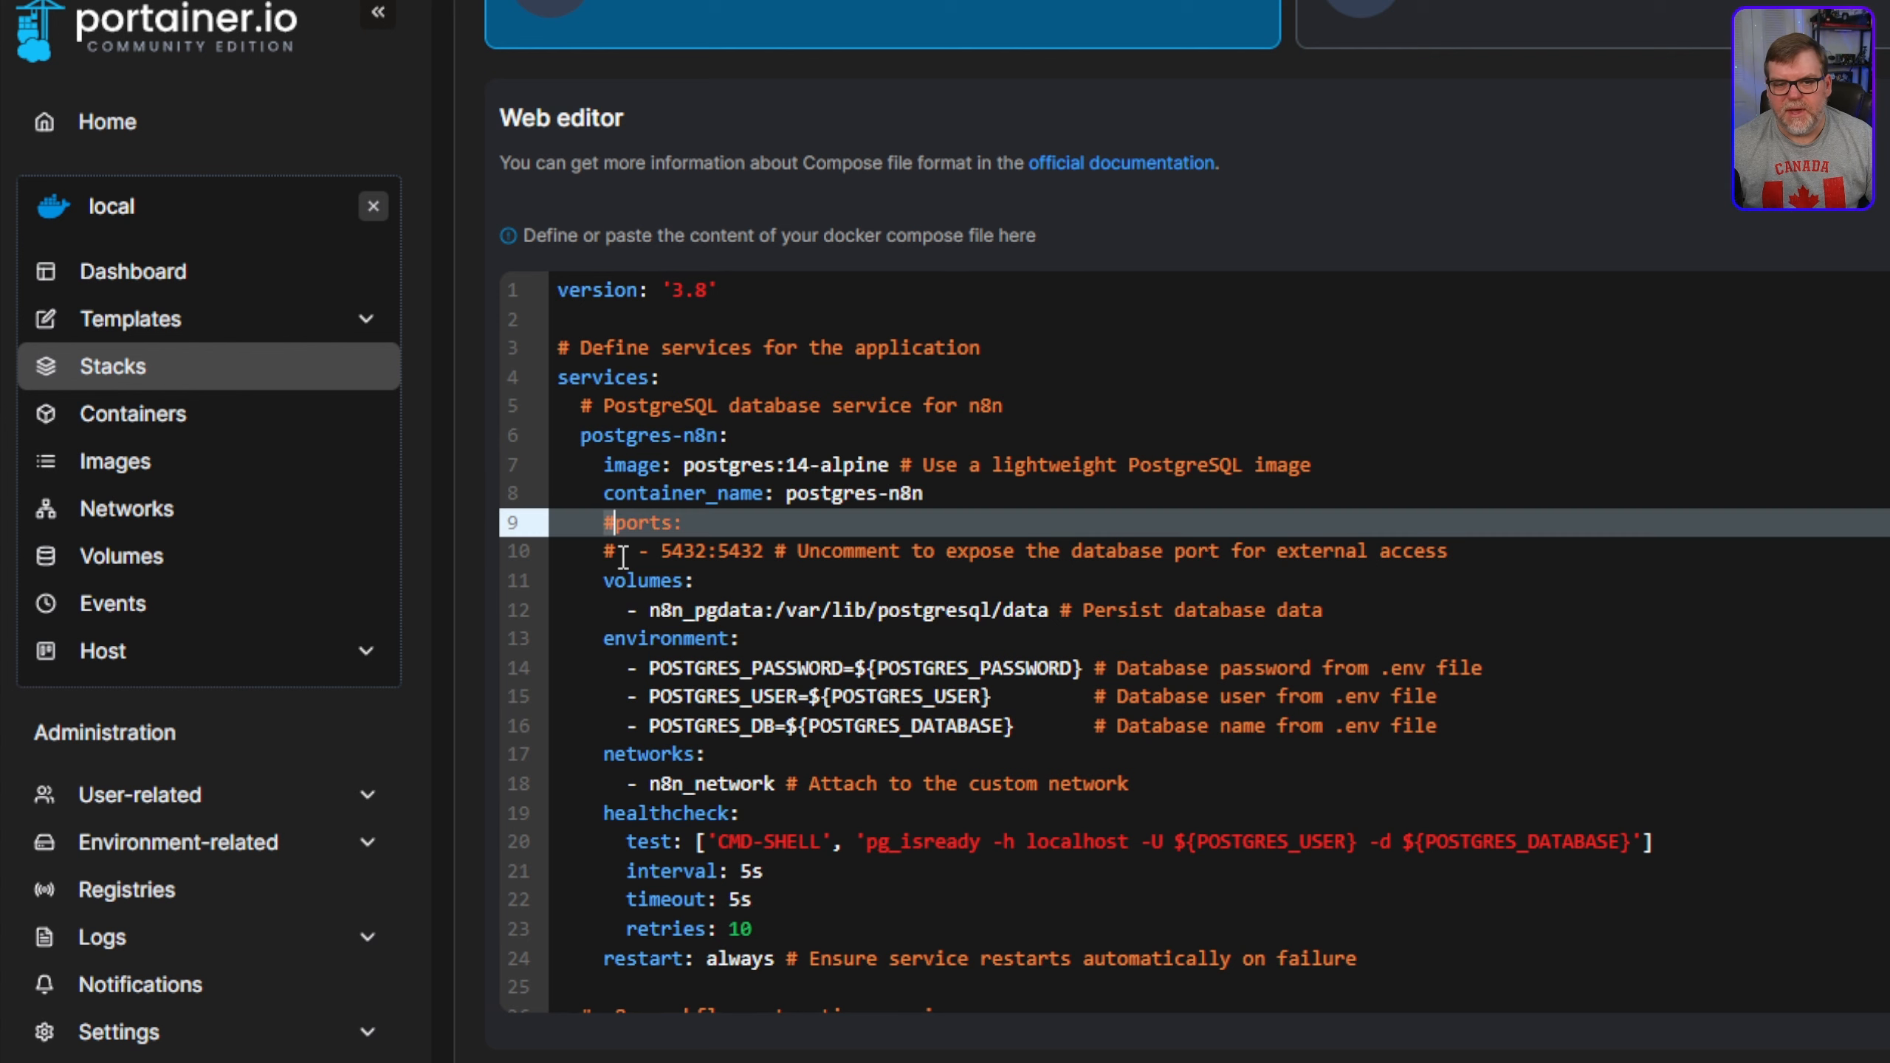
left_click(608, 552)
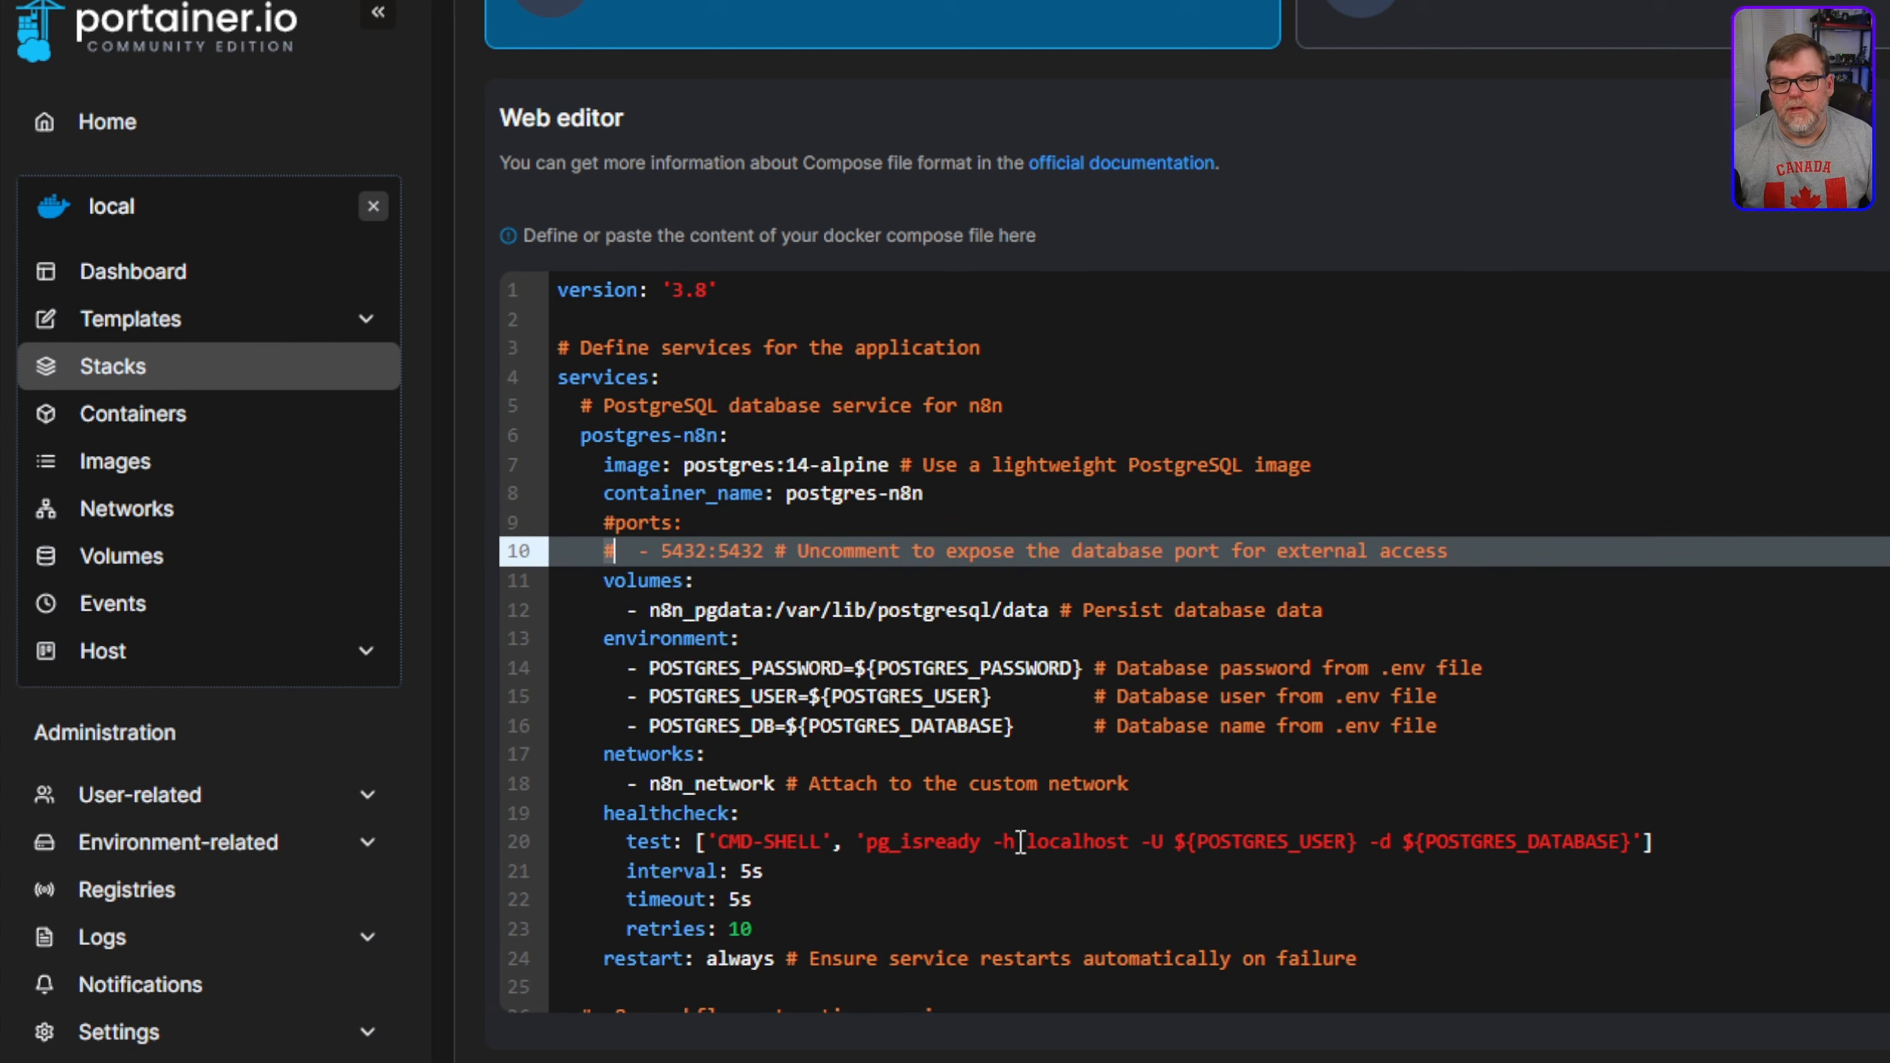
- Deploy the n8n stack with management restricted to administrators
scroll(1052, 832, "down", 15)
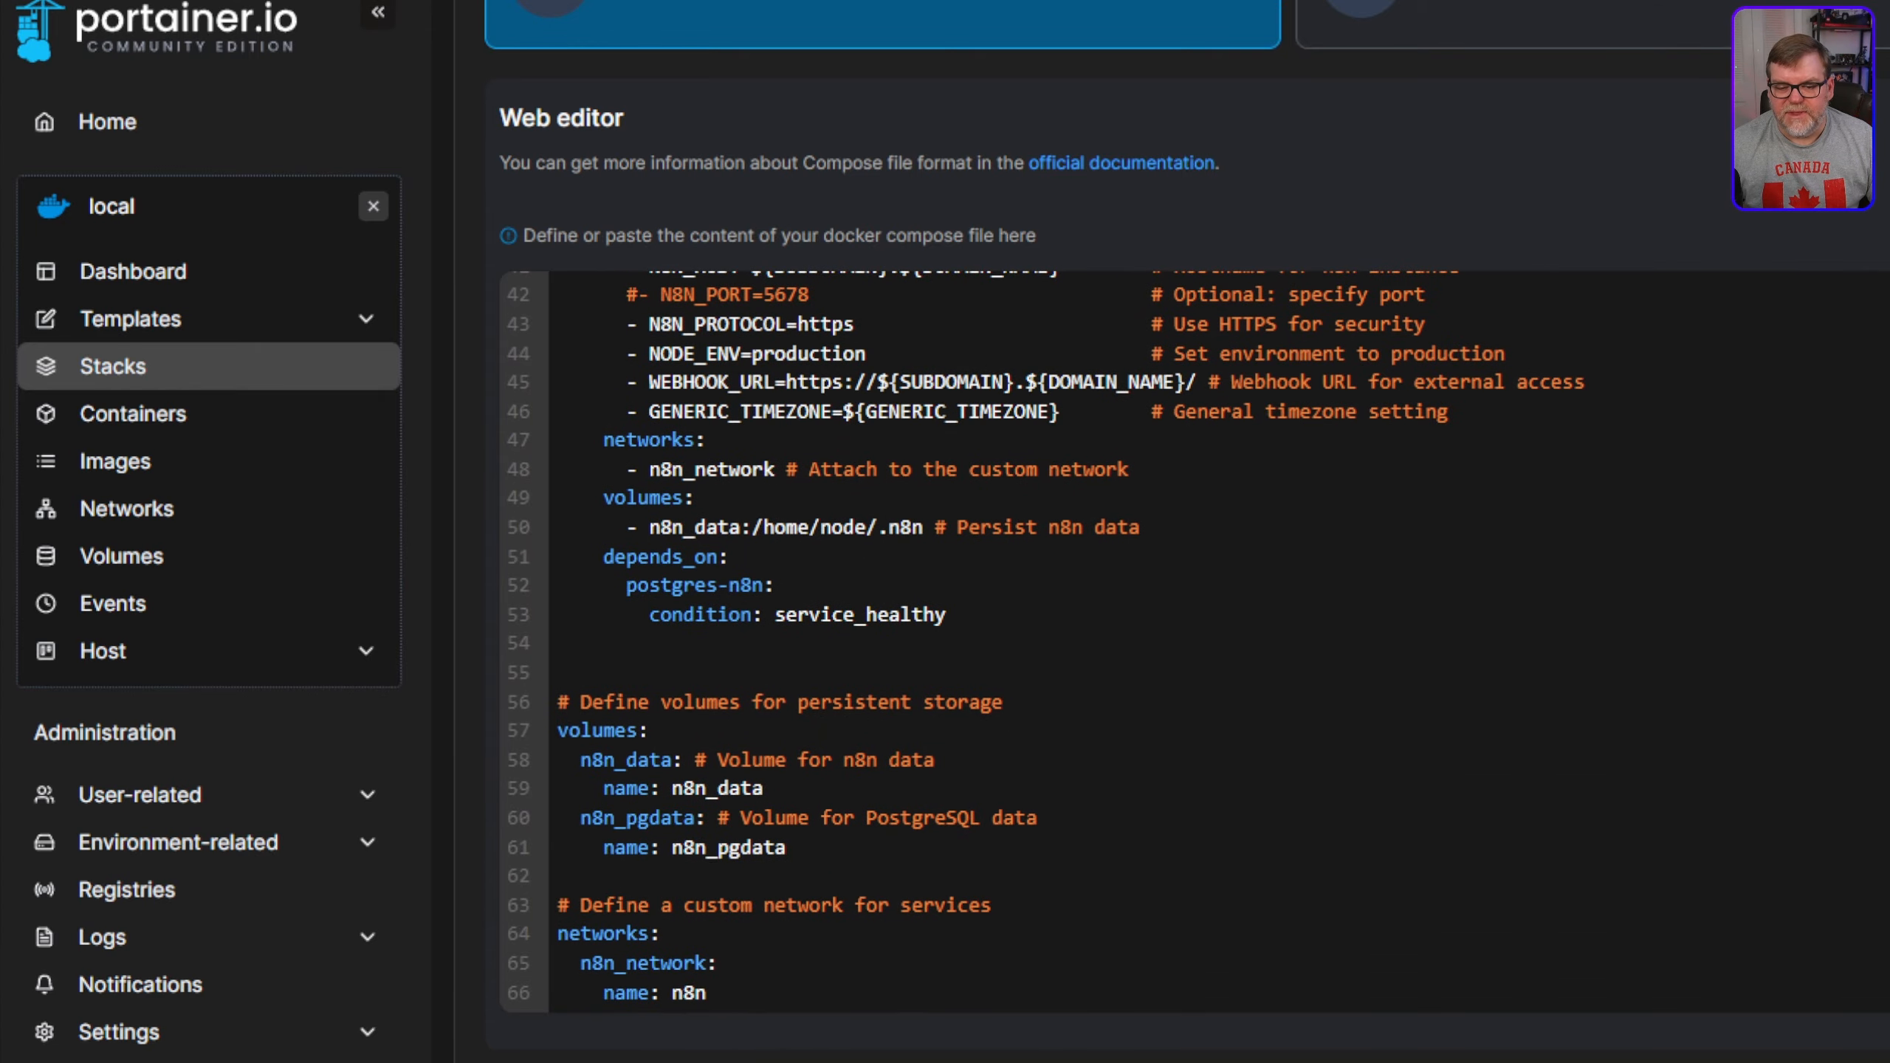
scroll(1054, 821, "down", 6)
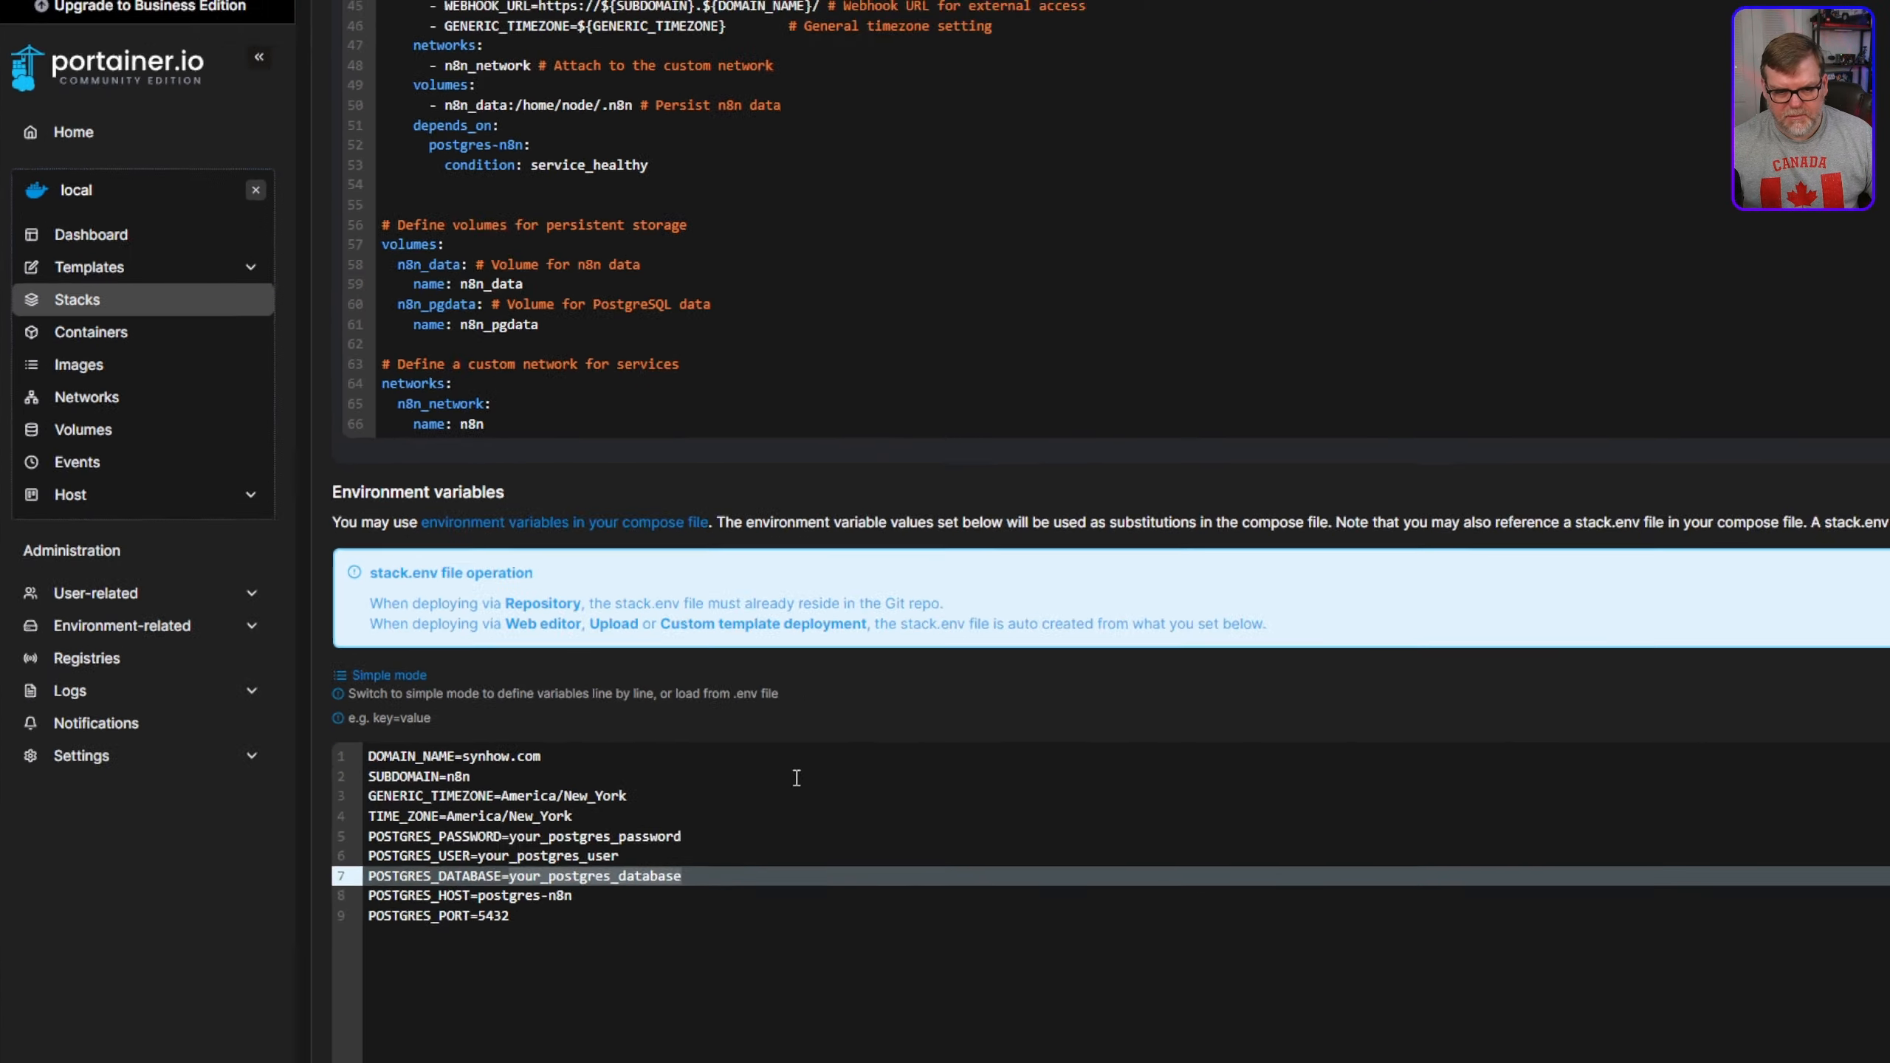
scroll(1162, 1055, "down", 3)
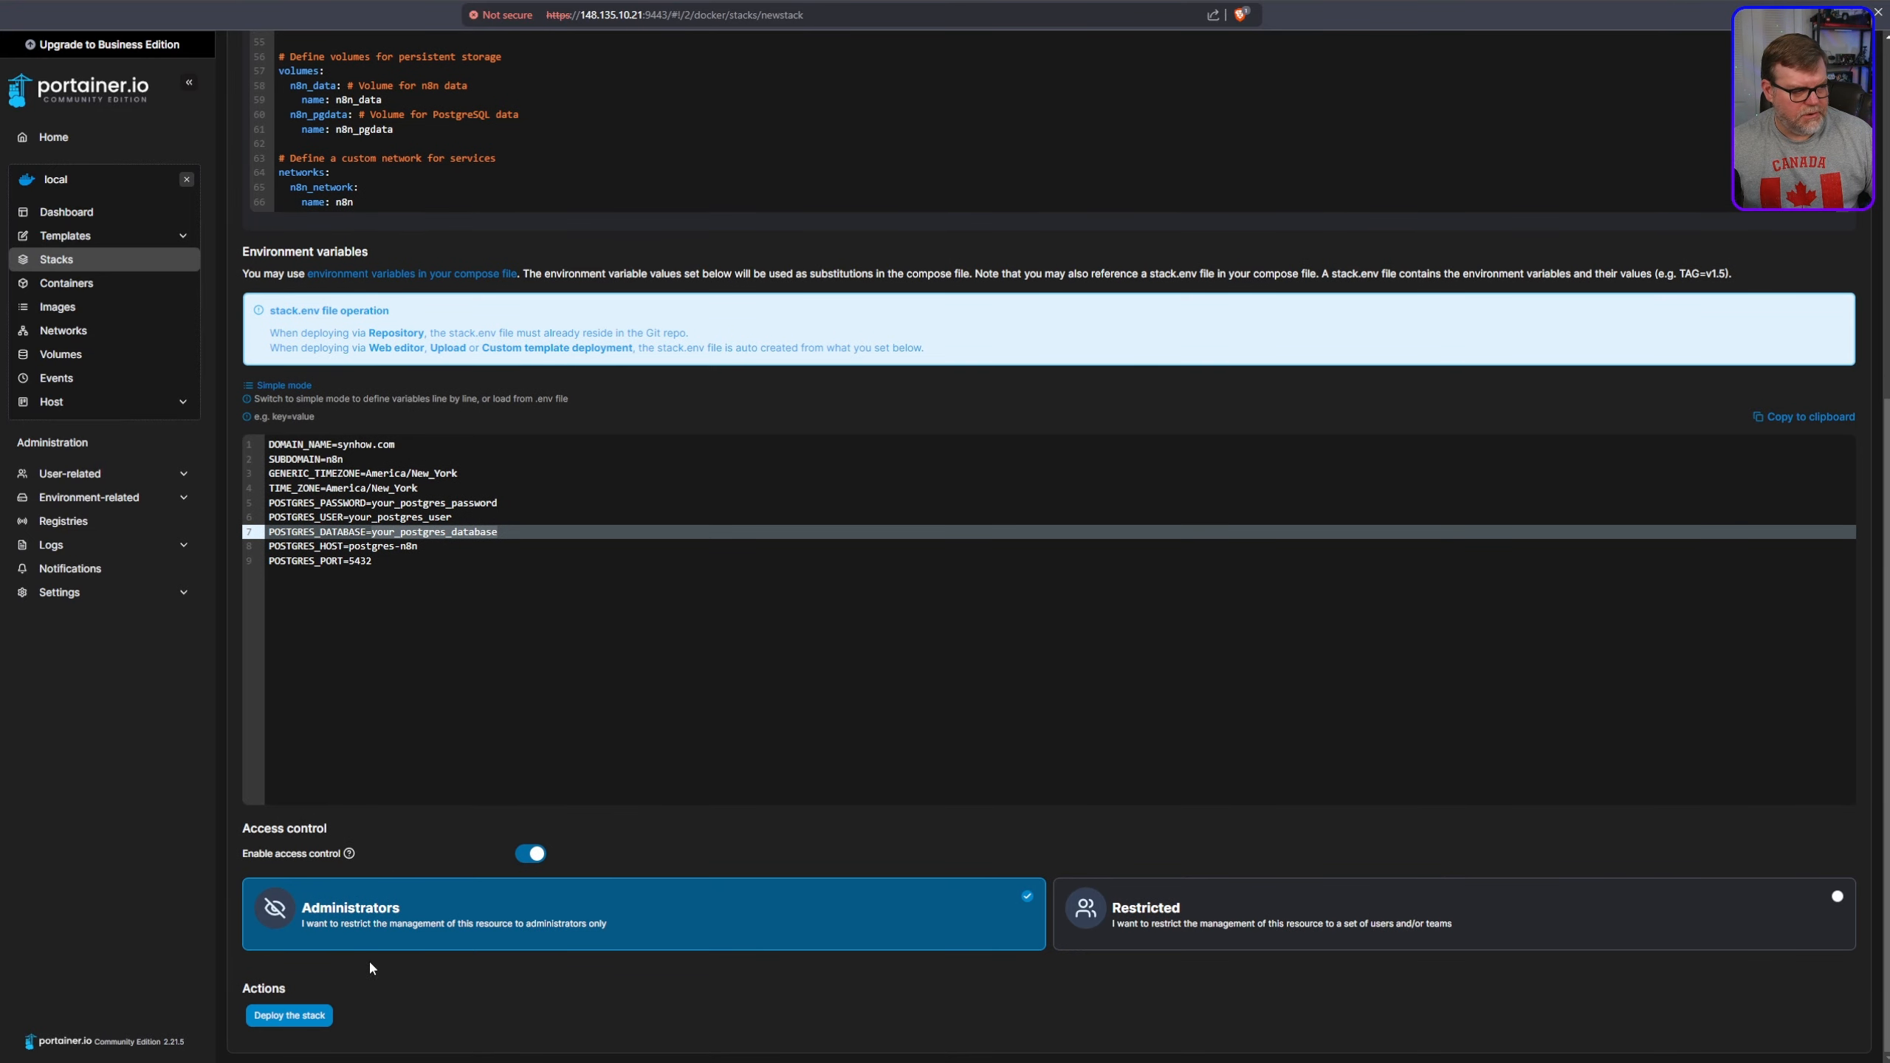
left_click(297, 1021)
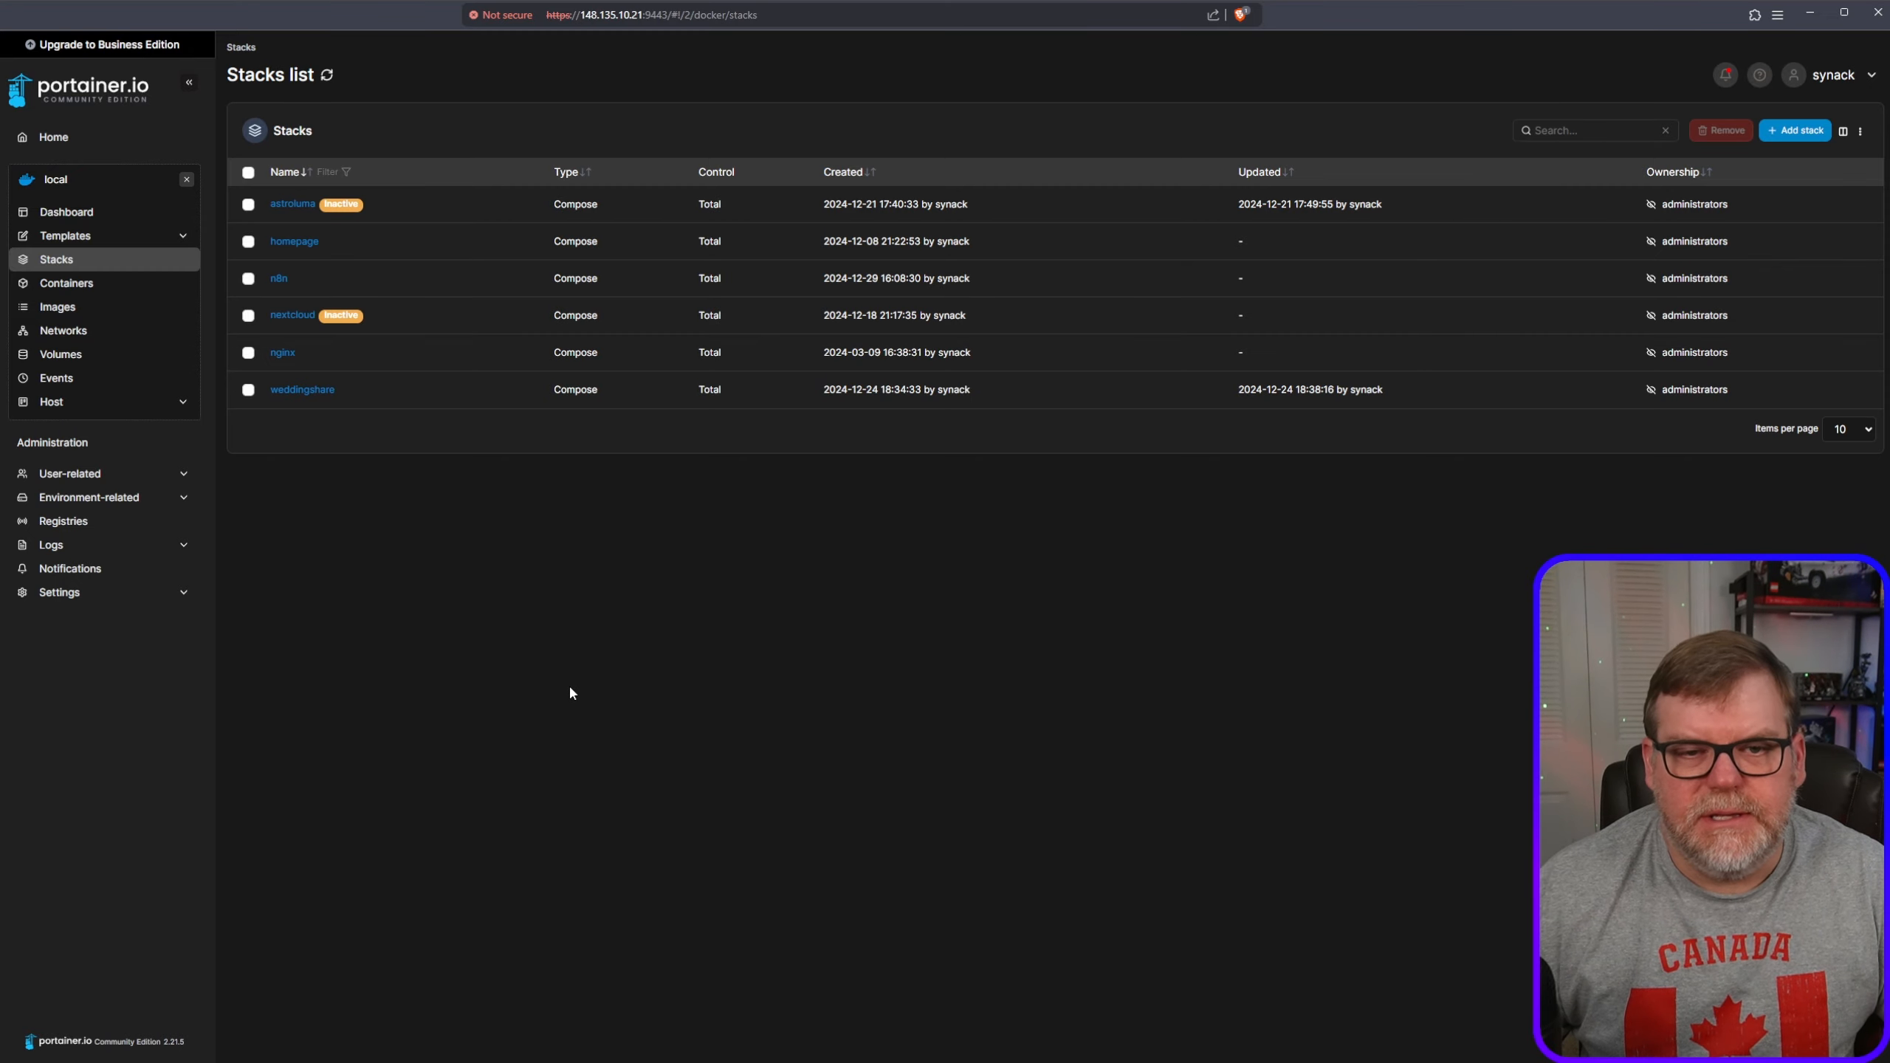
- Open the n8n stack's details and examine the logs of its postgres-n8n container
left_click(279, 279)
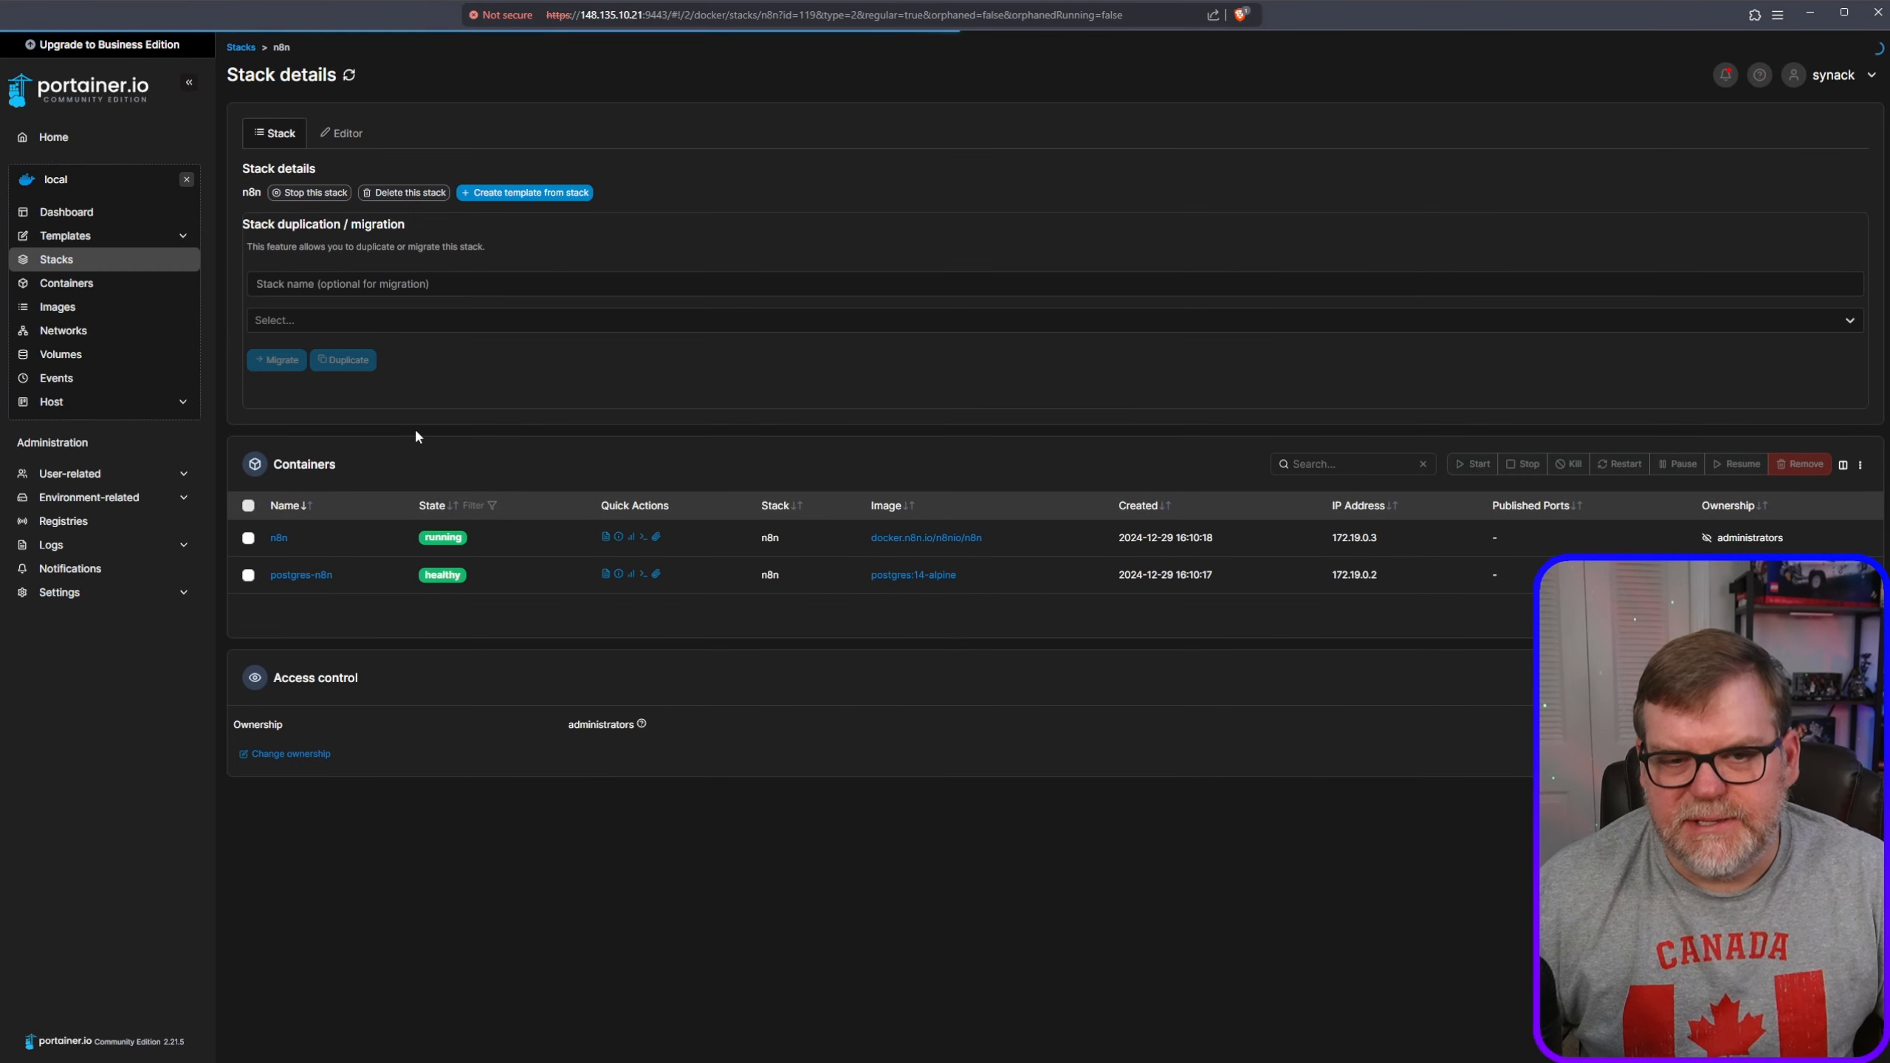
left_click(604, 574)
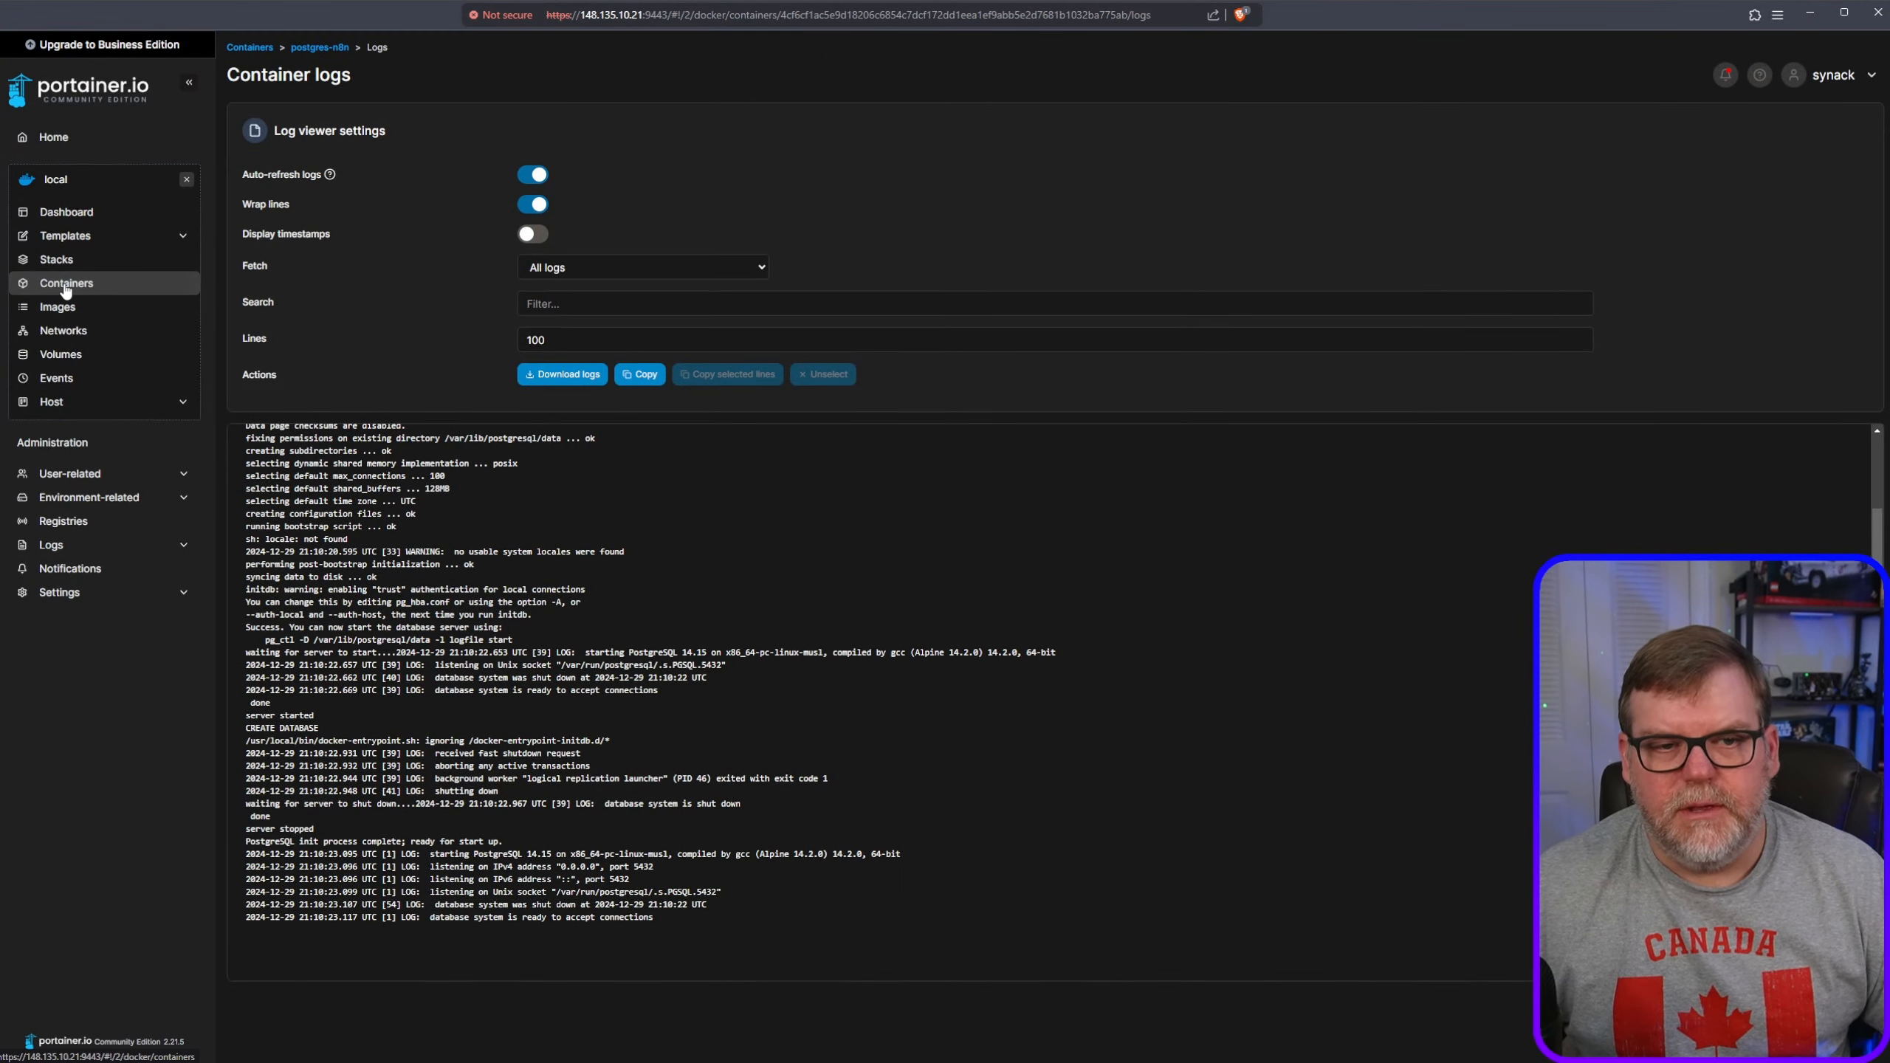
- Join the nginx-app-1 container to the n8n network and check its connected networks
left_click(66, 292)
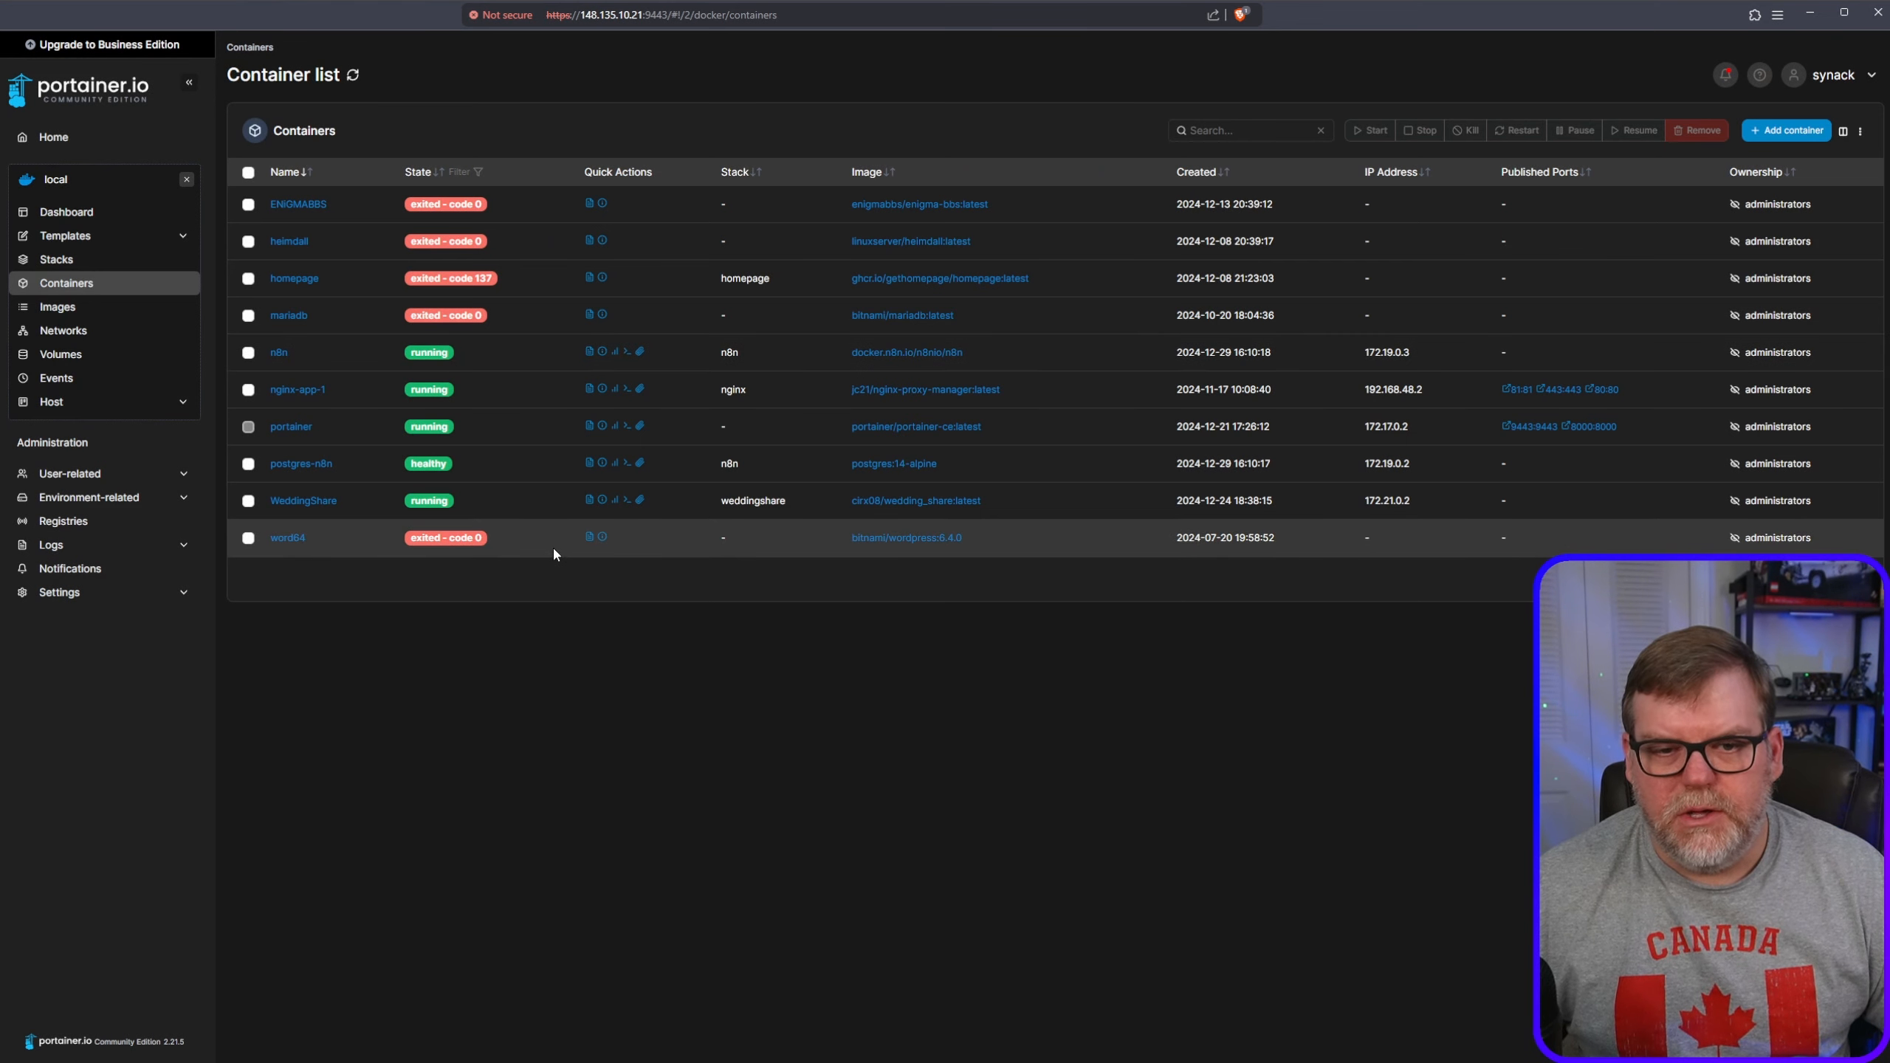
left_click(305, 391)
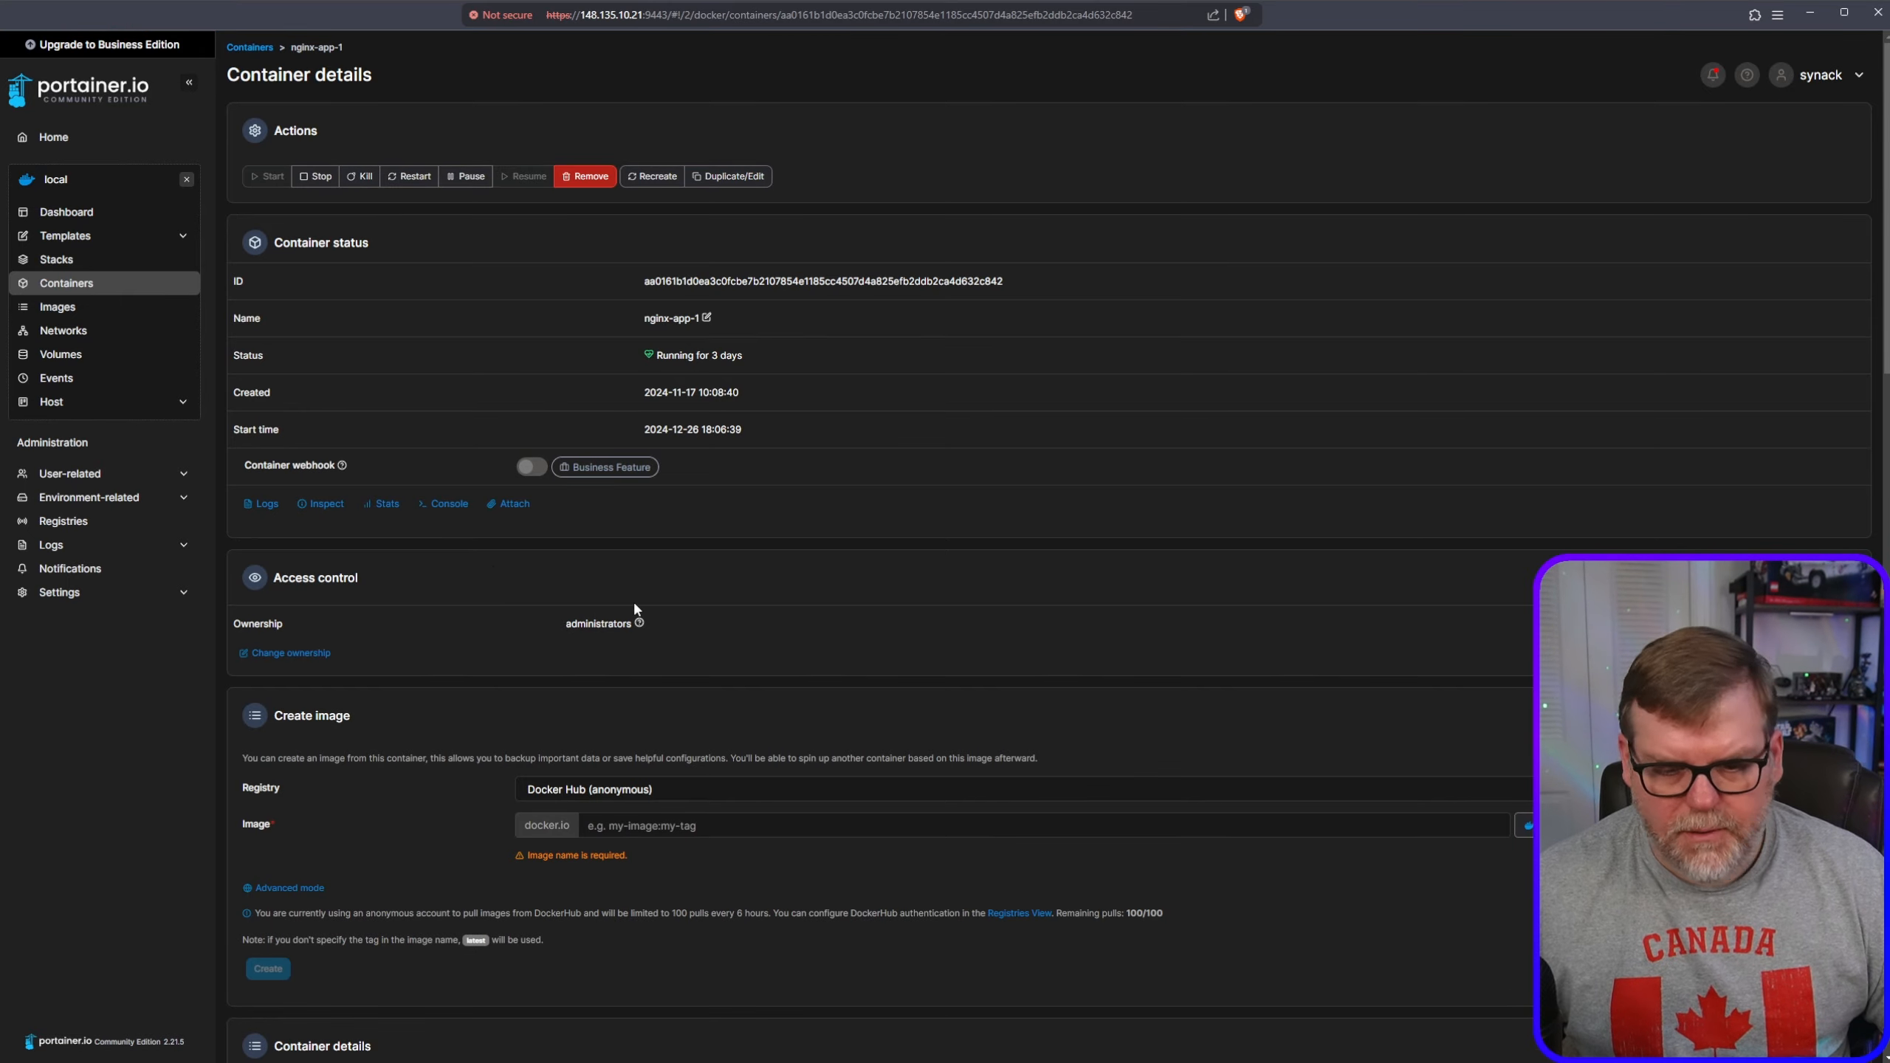
scroll(640, 744, "down", 20)
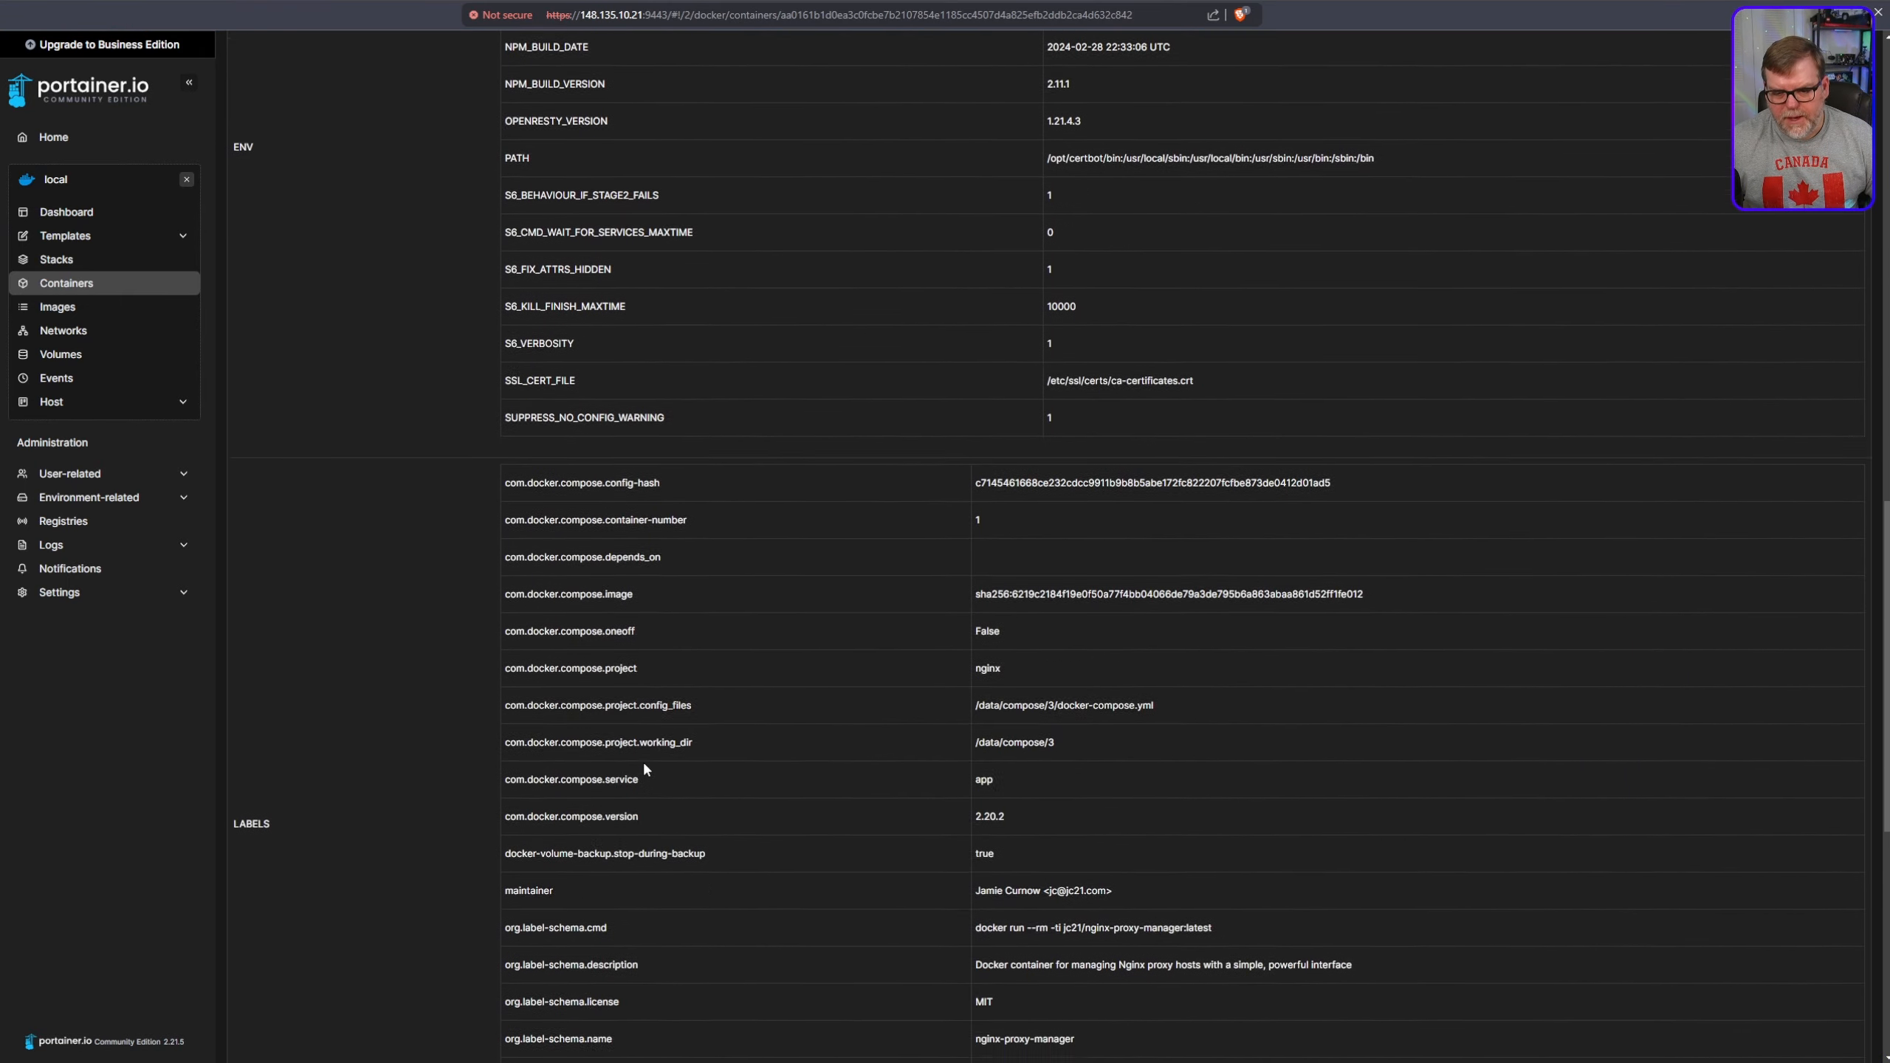
scroll(644, 767, "down", 9)
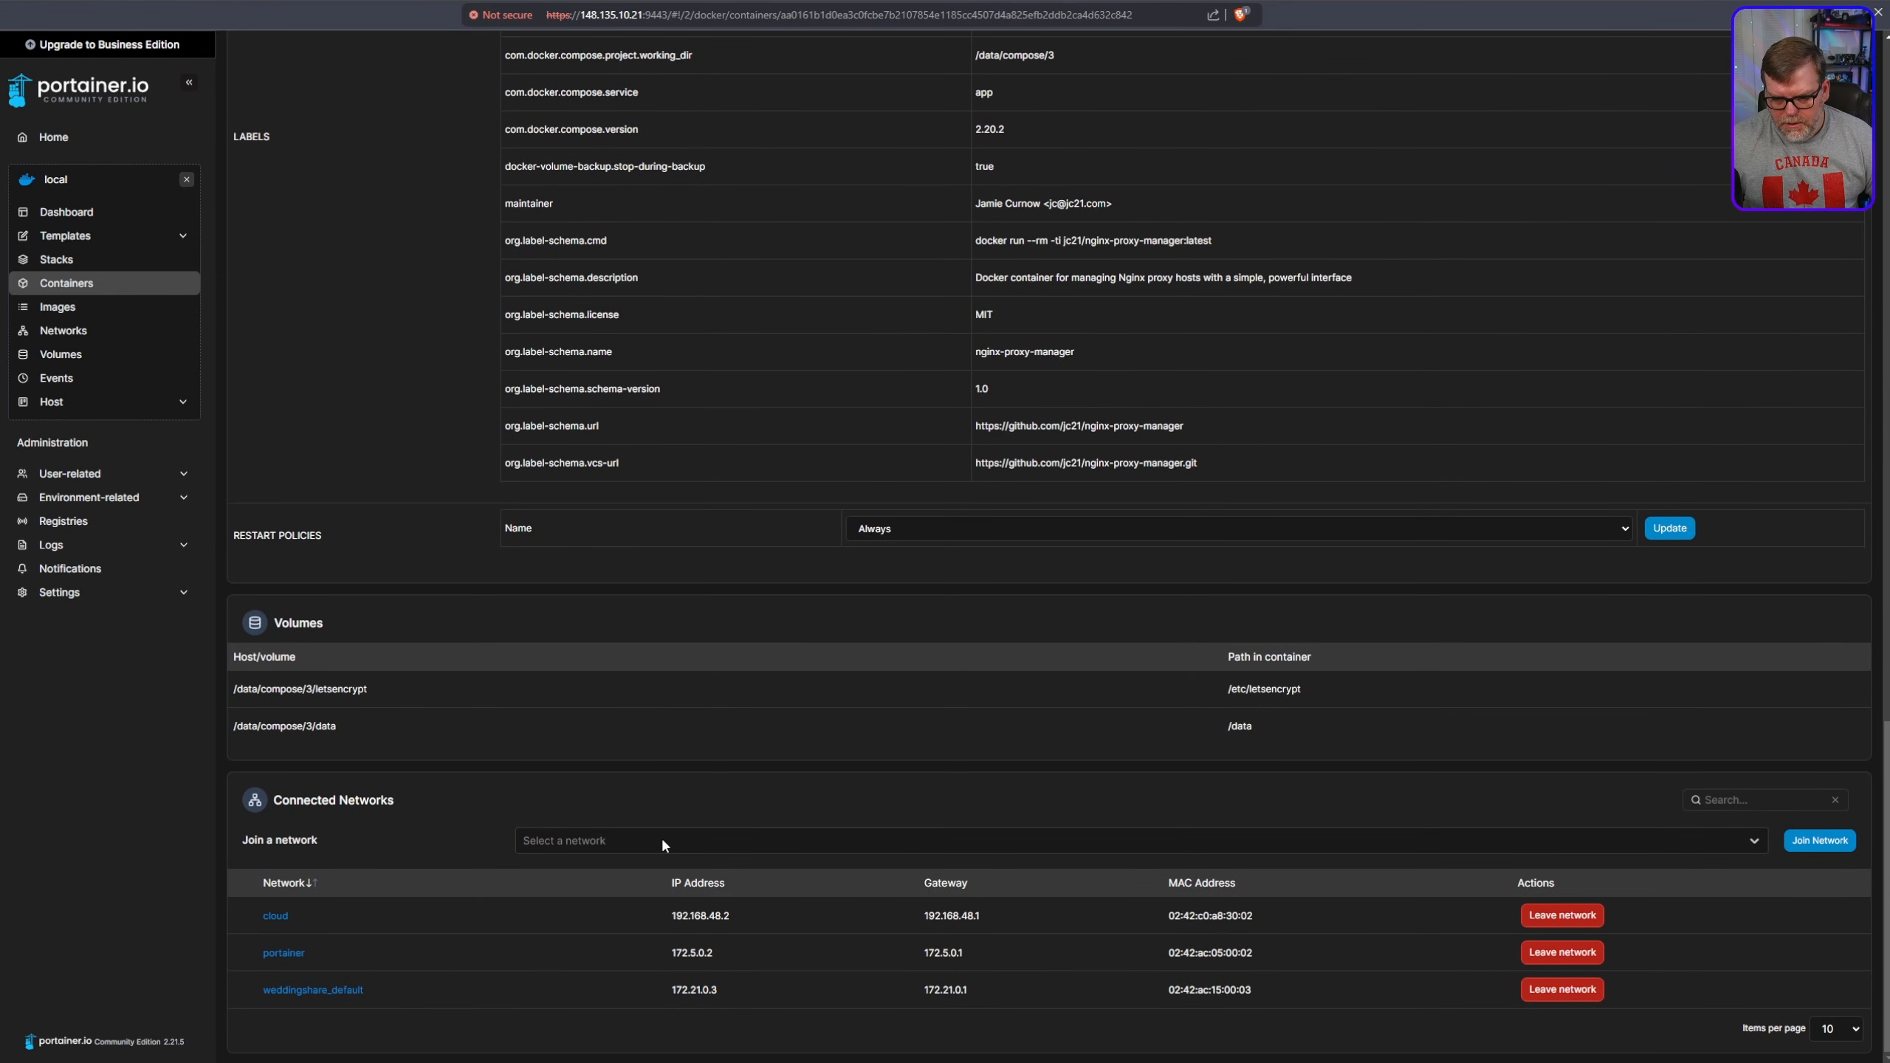
left_click(637, 840)
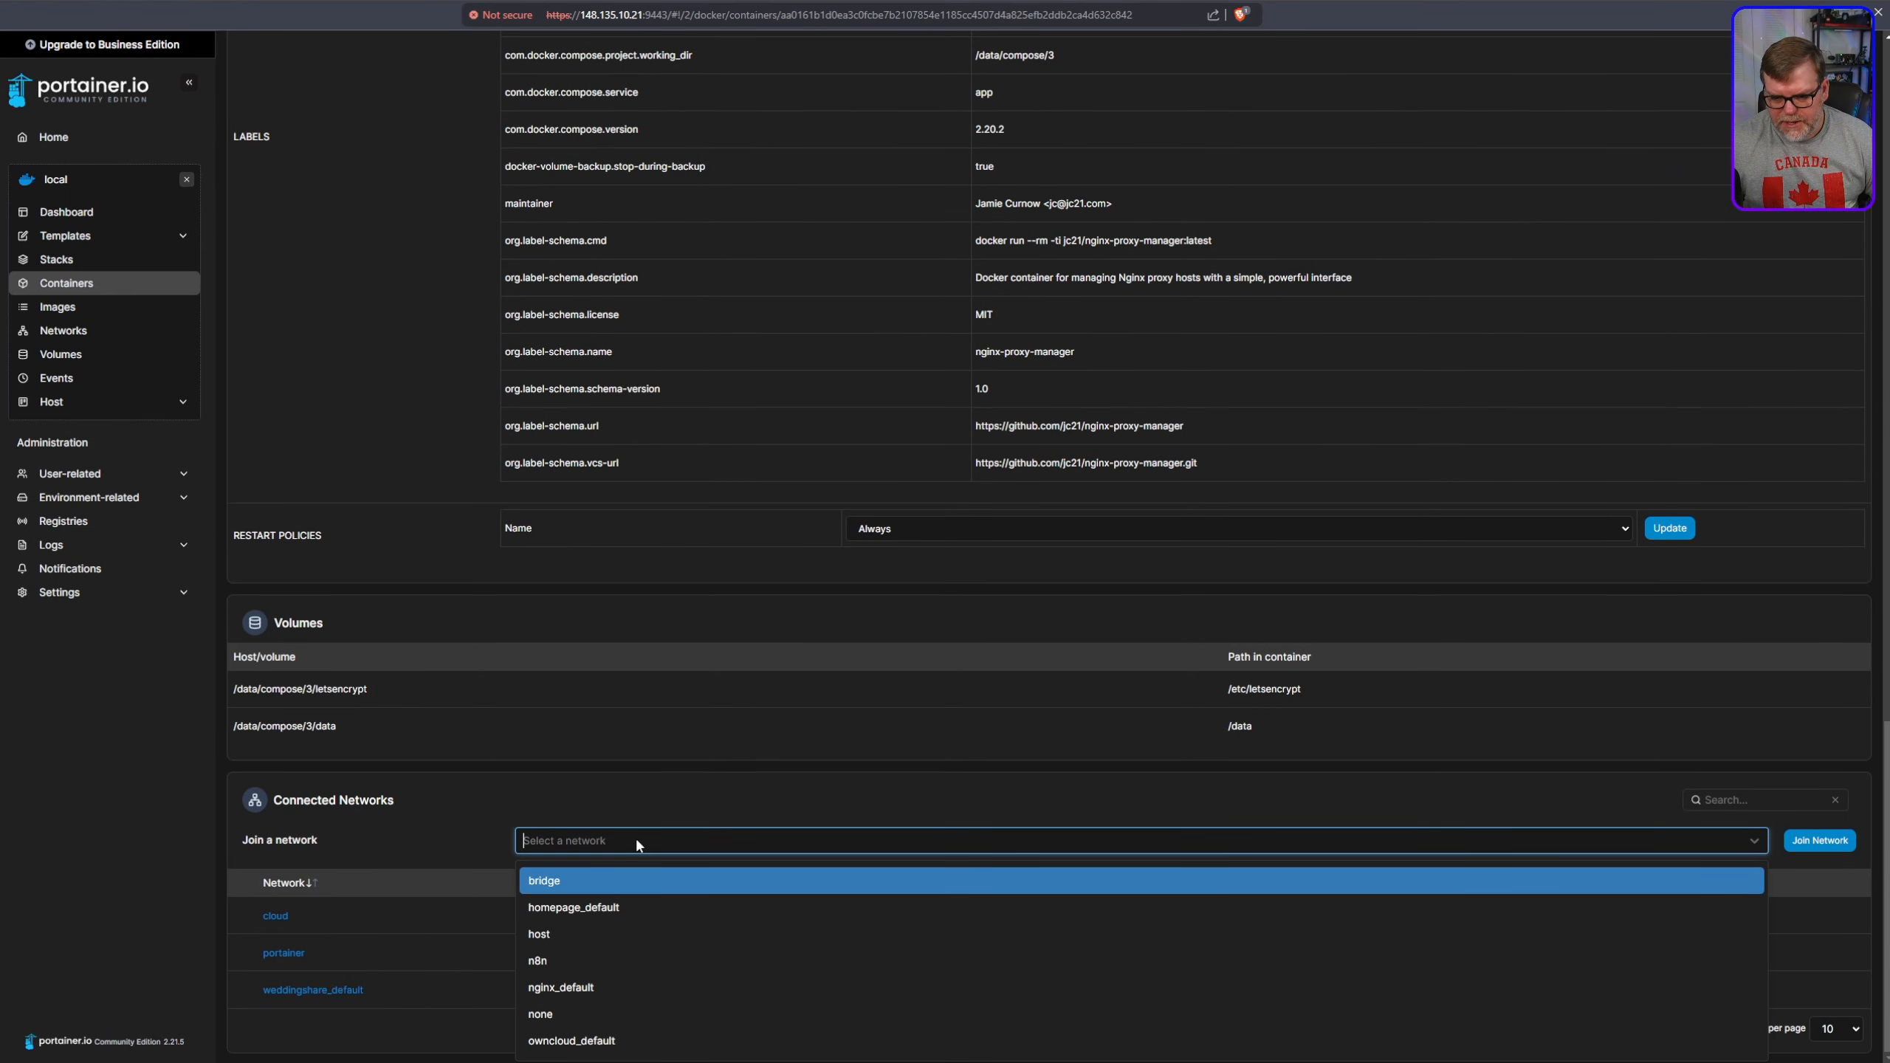
left_click(595, 964)
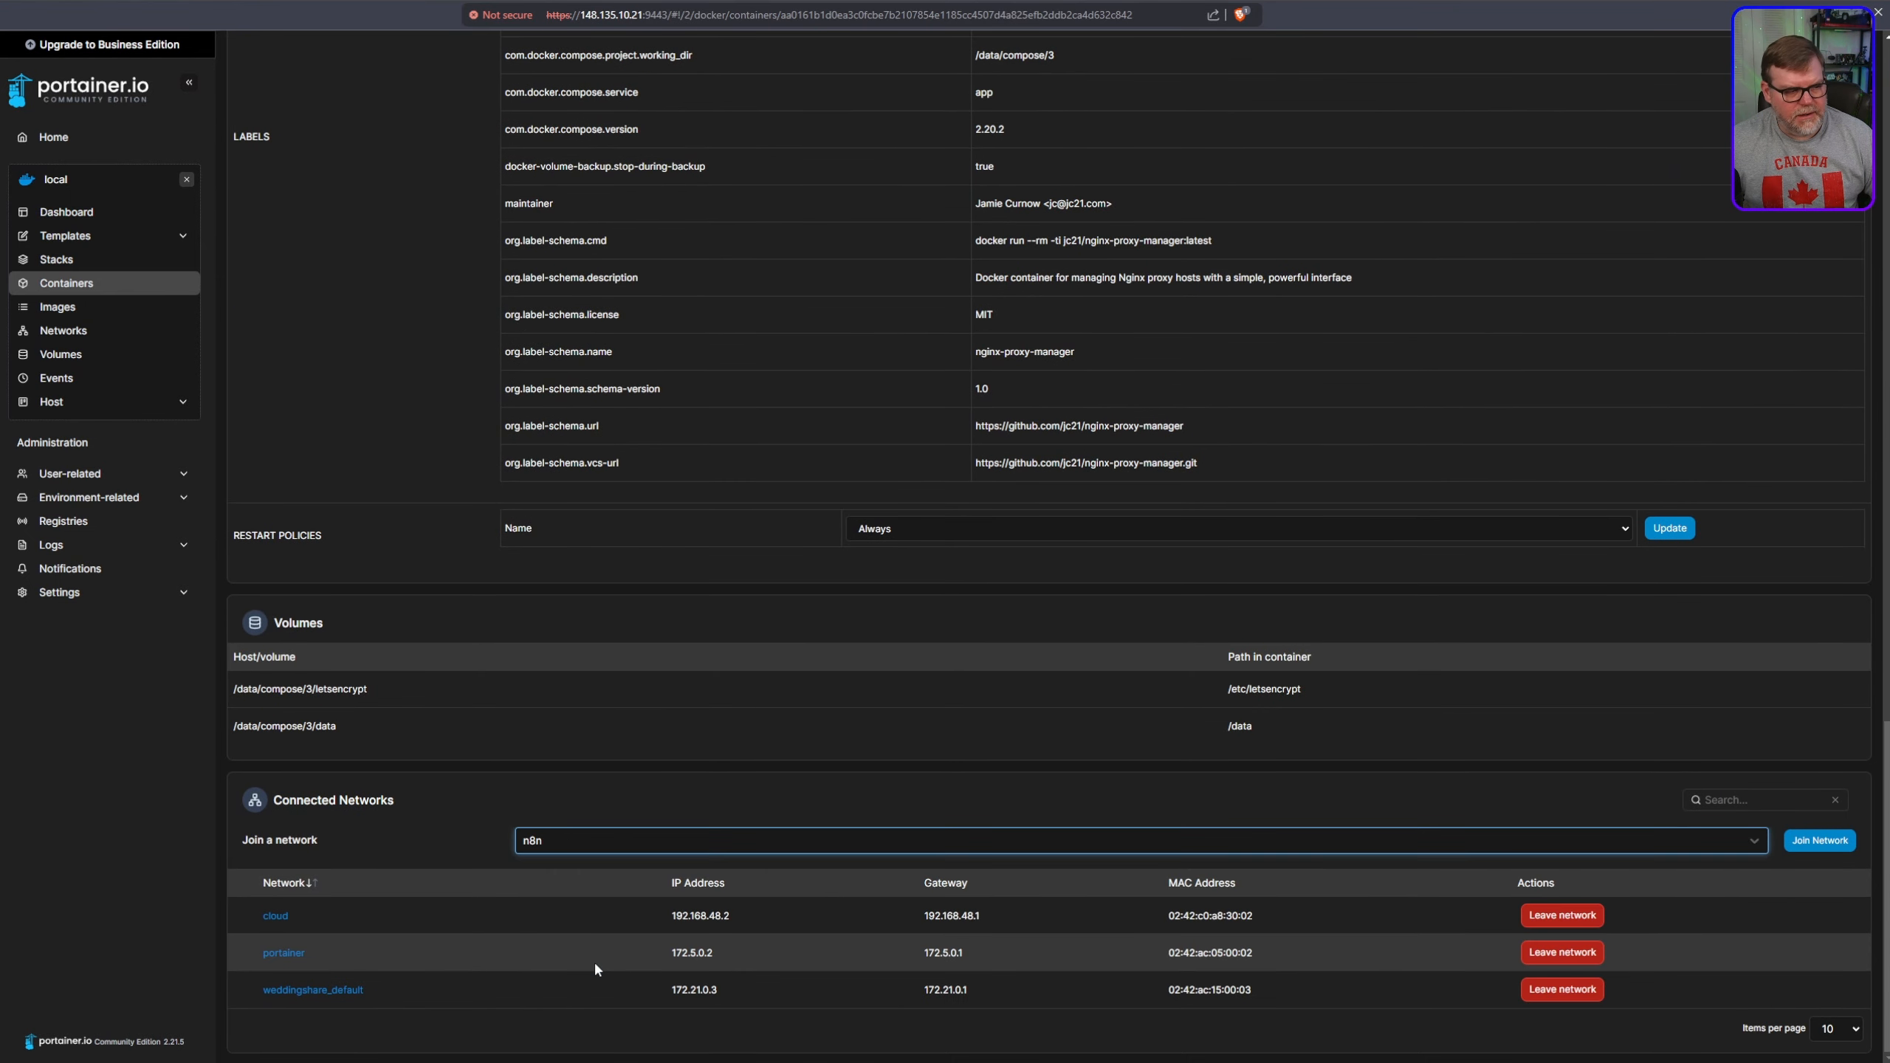
left_click(1811, 846)
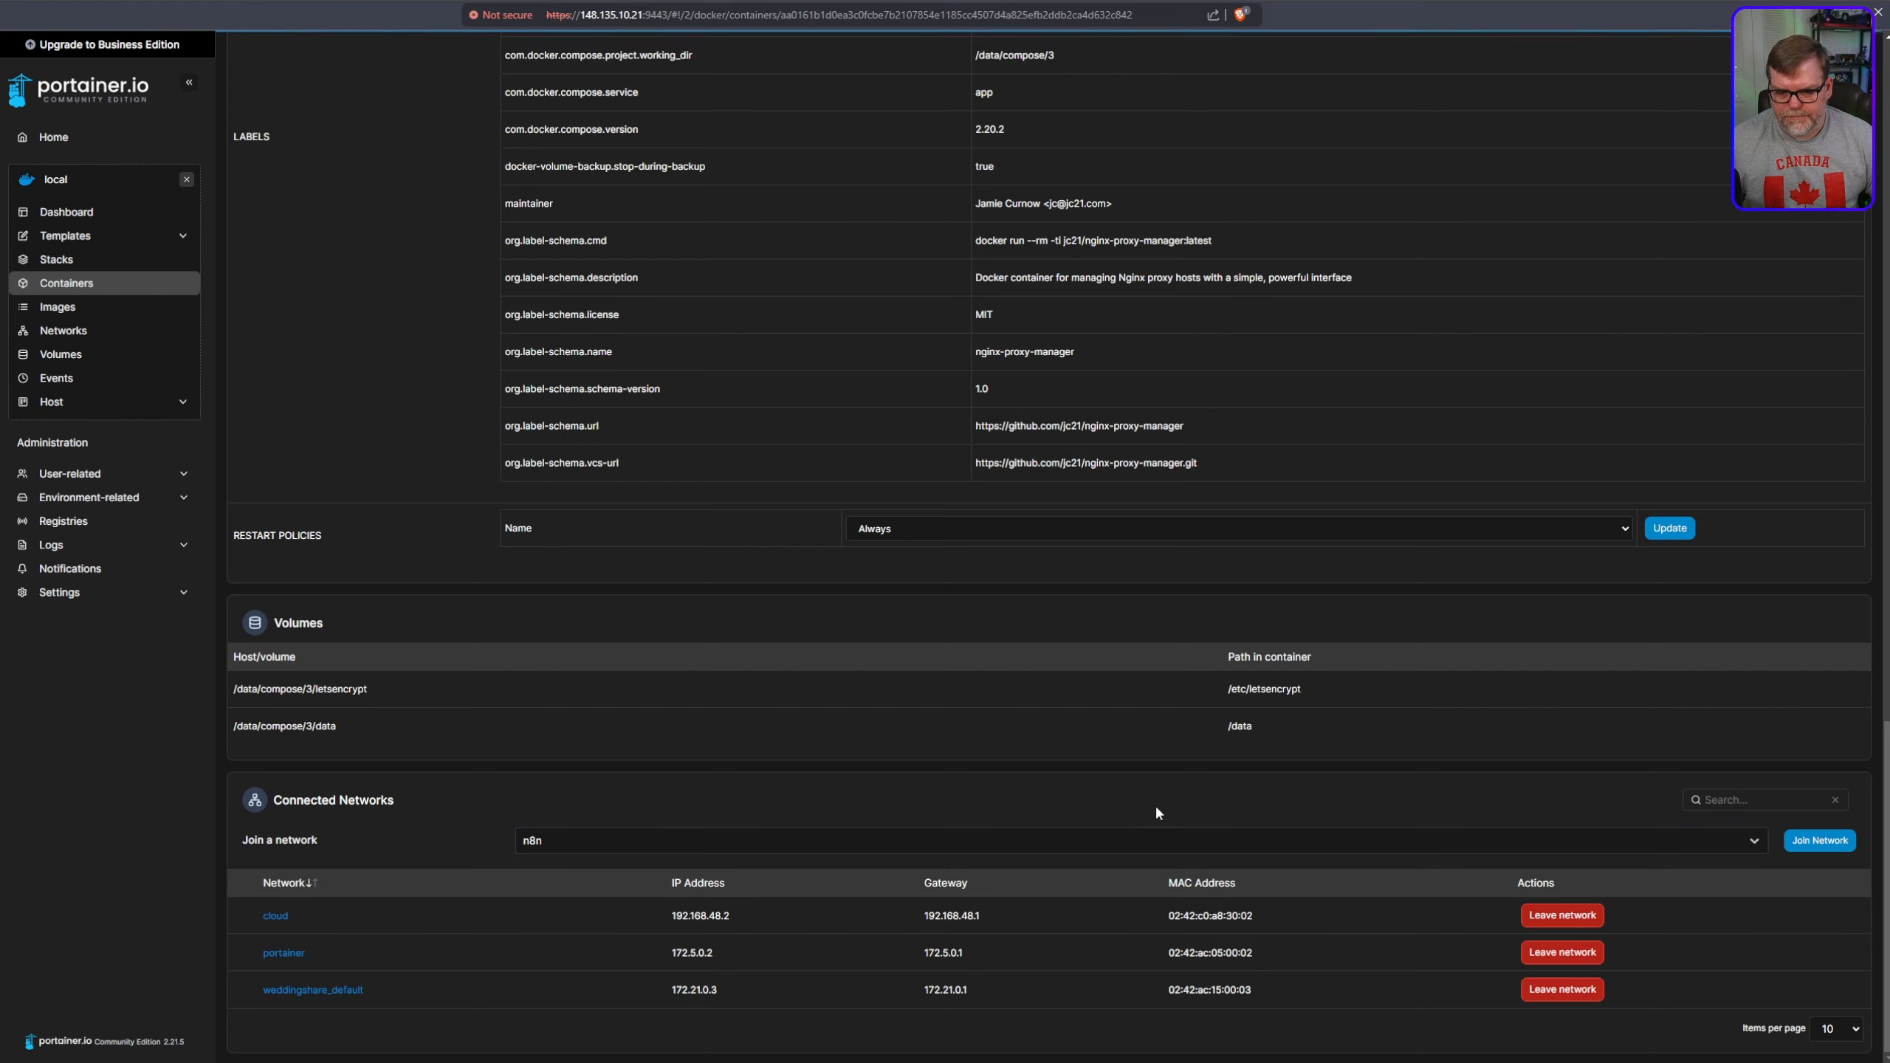
scroll(951, 837, "down", 8)
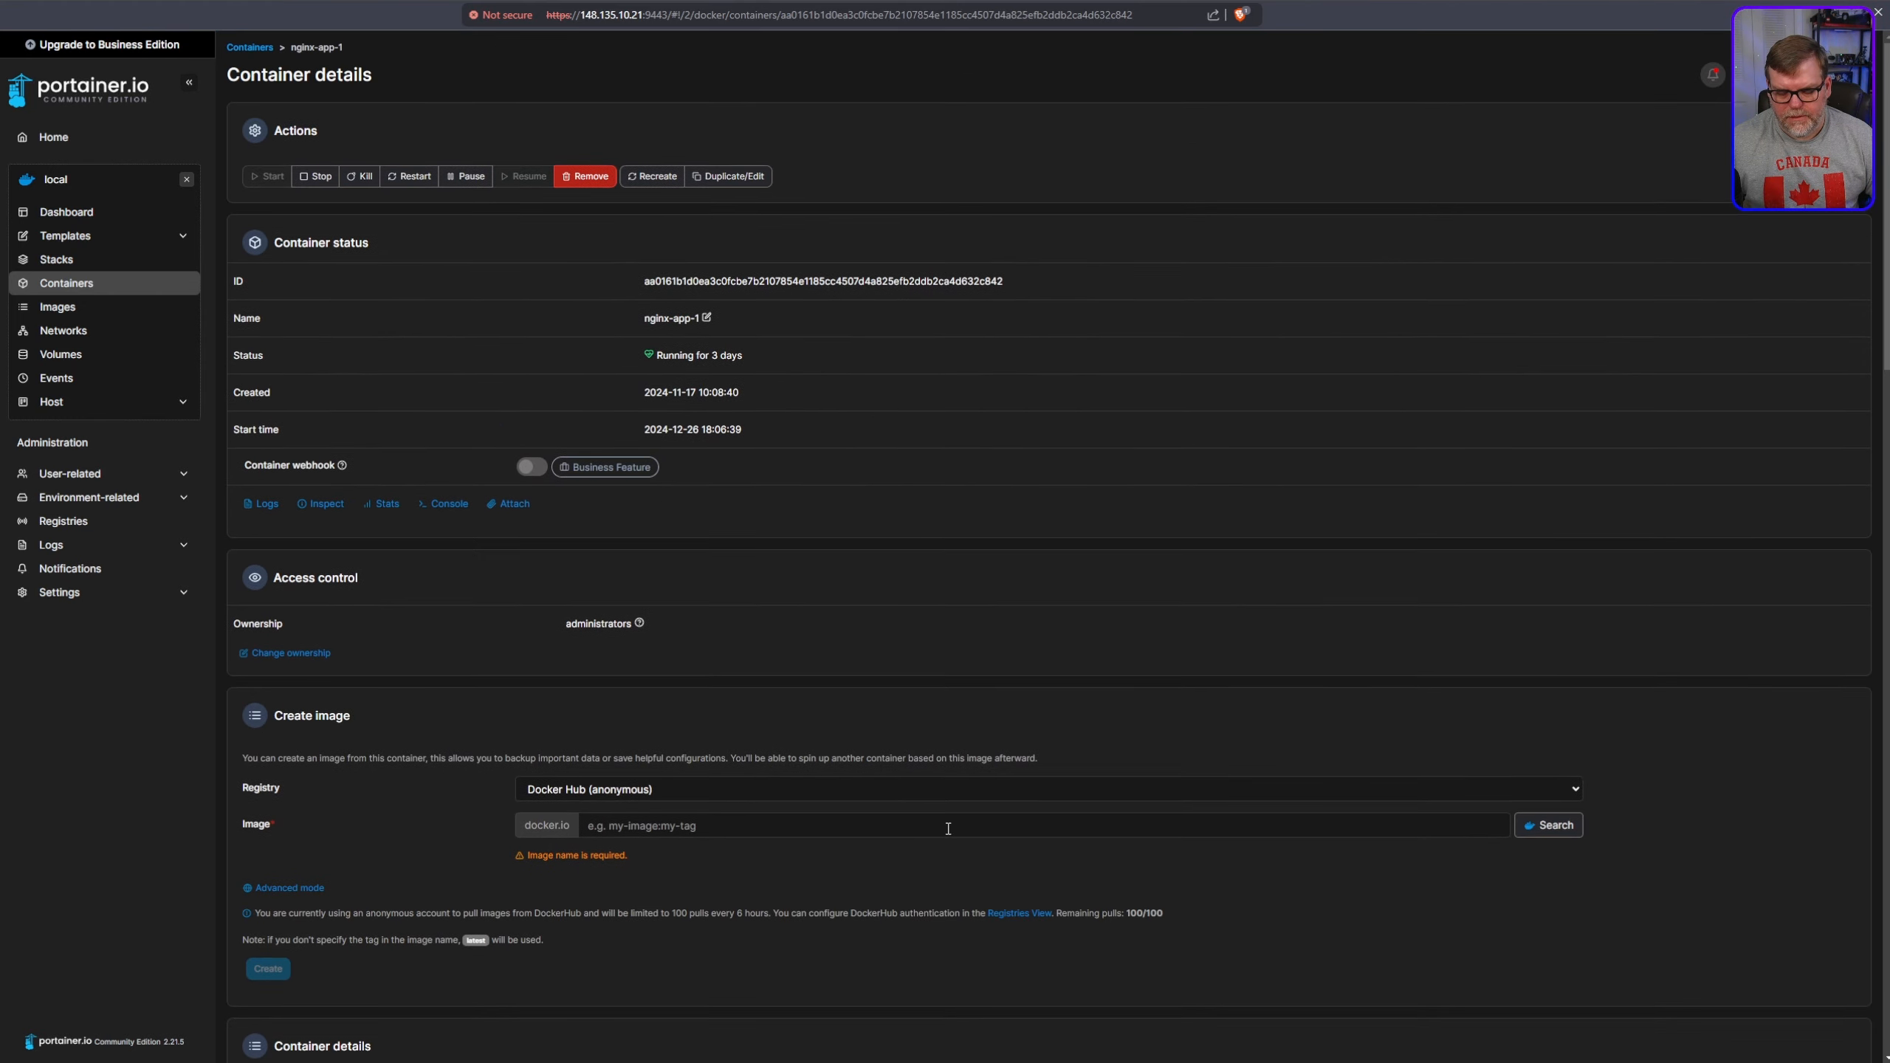
scroll(706, 948, "down", 15)
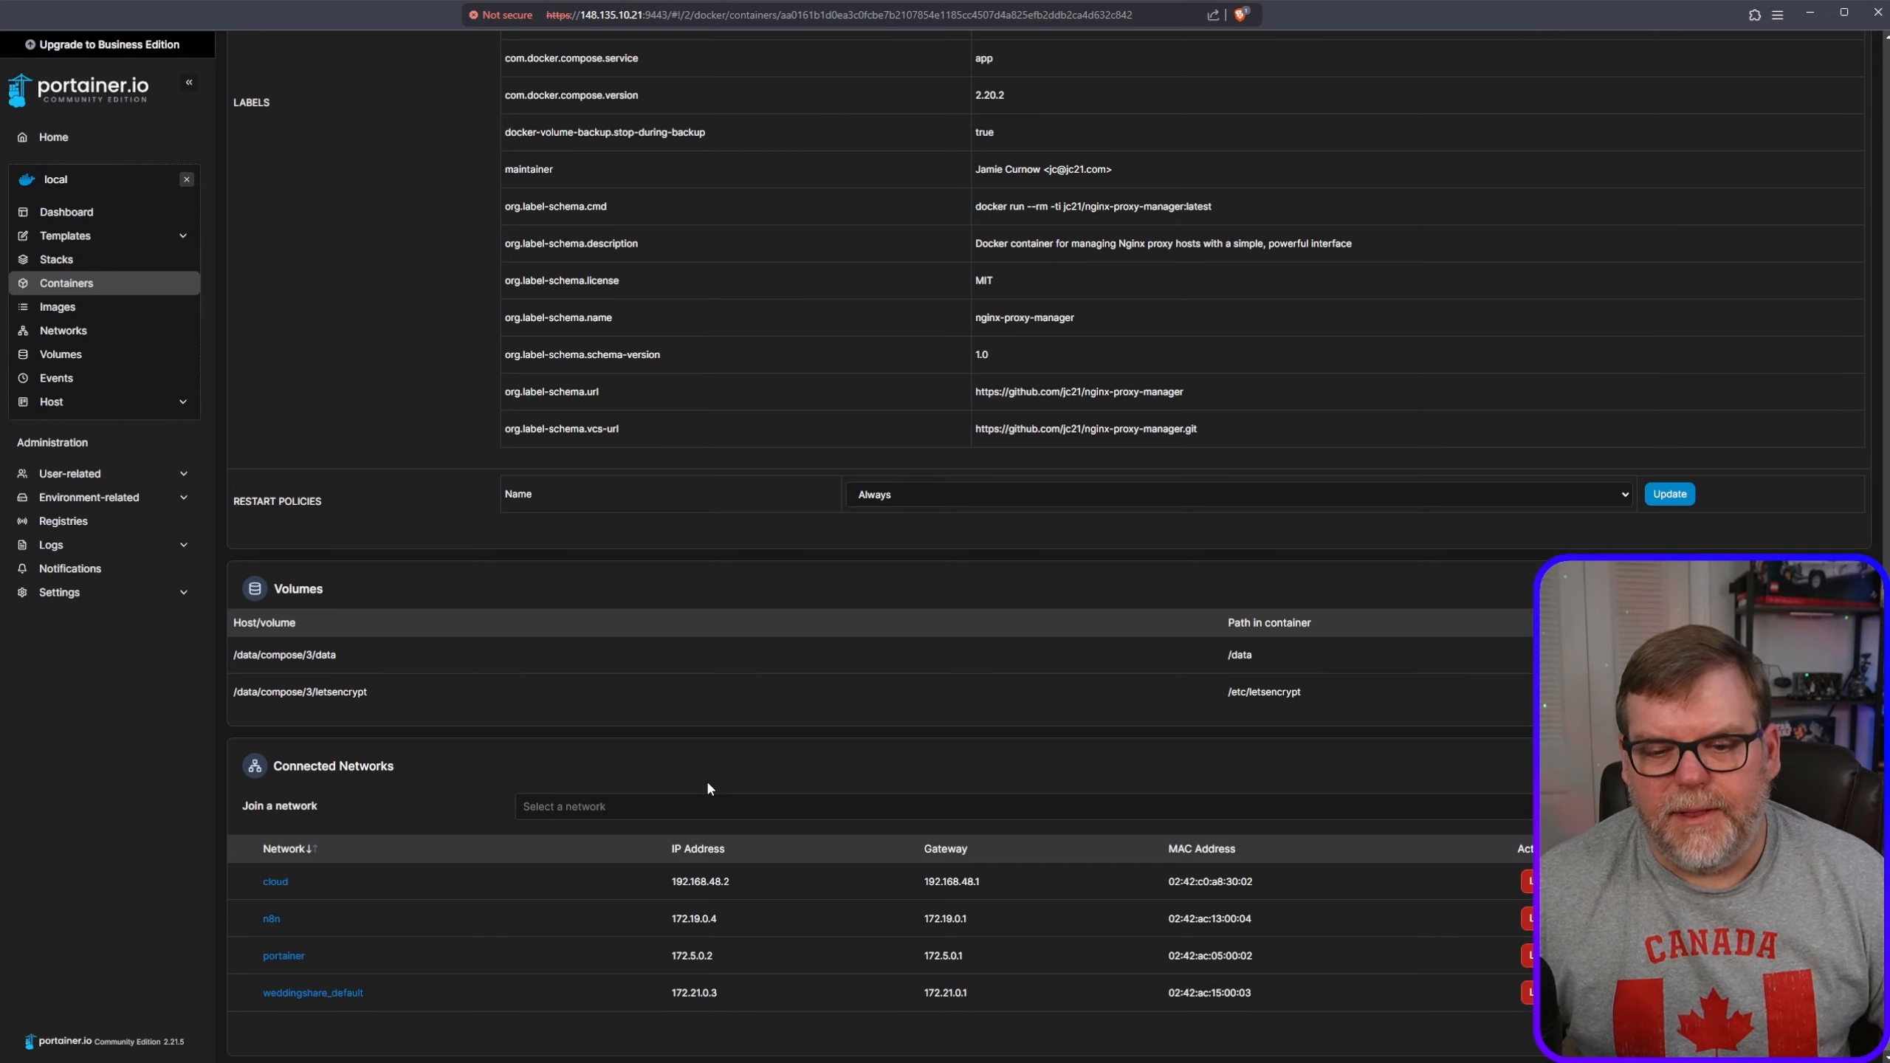
- Return to the container list and switch to the Nginx Proxy Manager dashboard
scroll(706, 782, "up", 8)
scroll(700, 804, "up", 3)
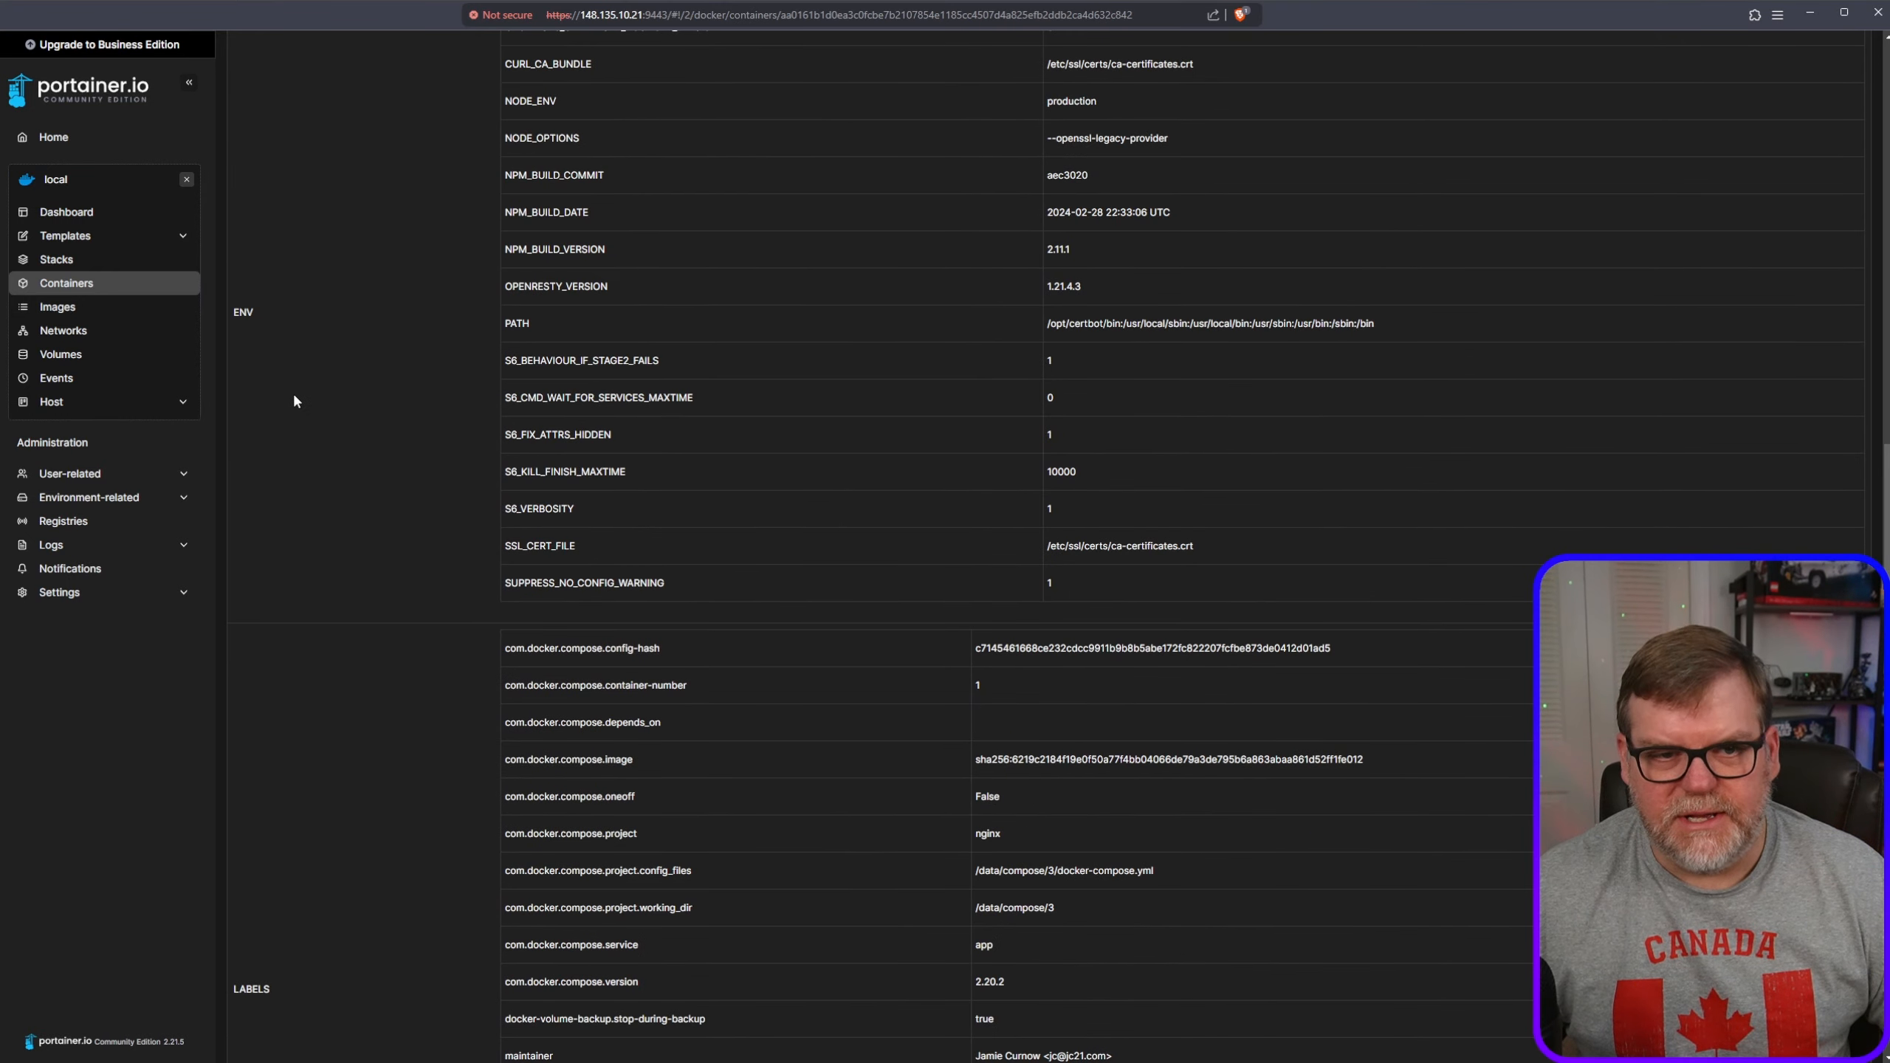
left_click(74, 283)
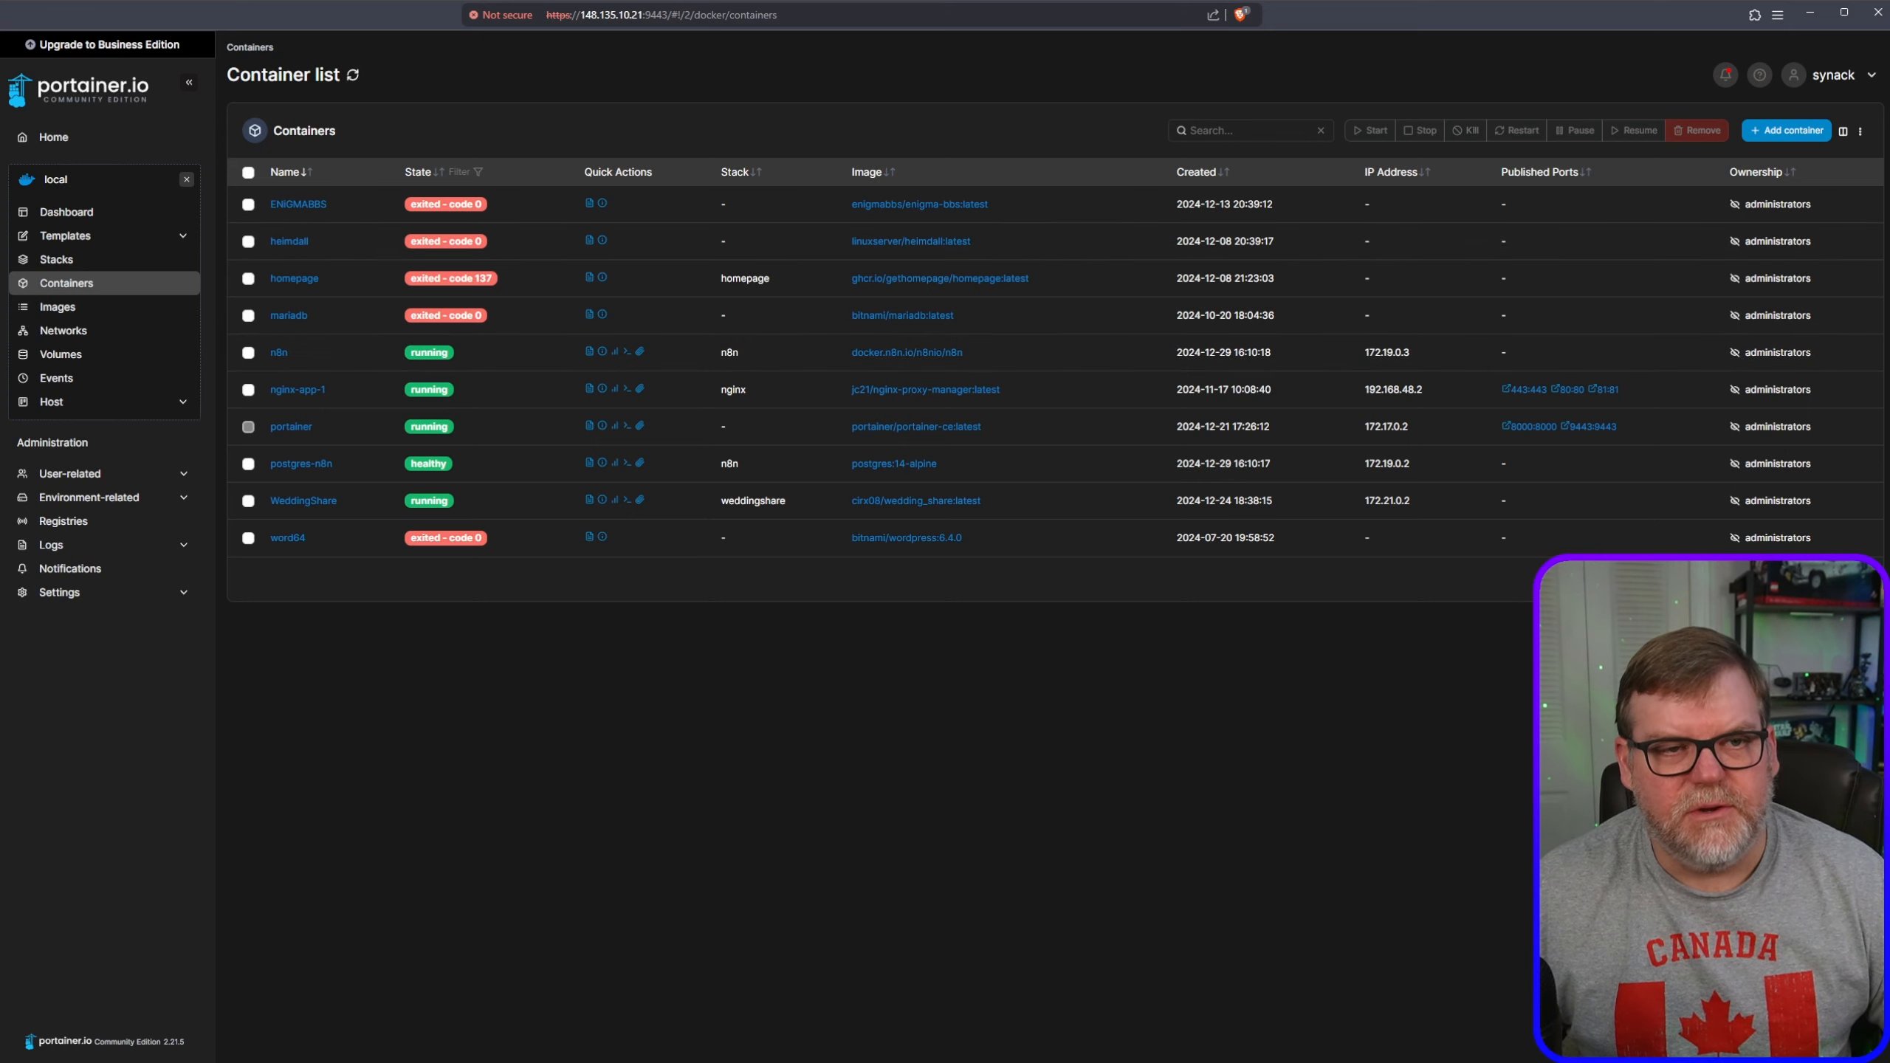
left_click(3, 147)
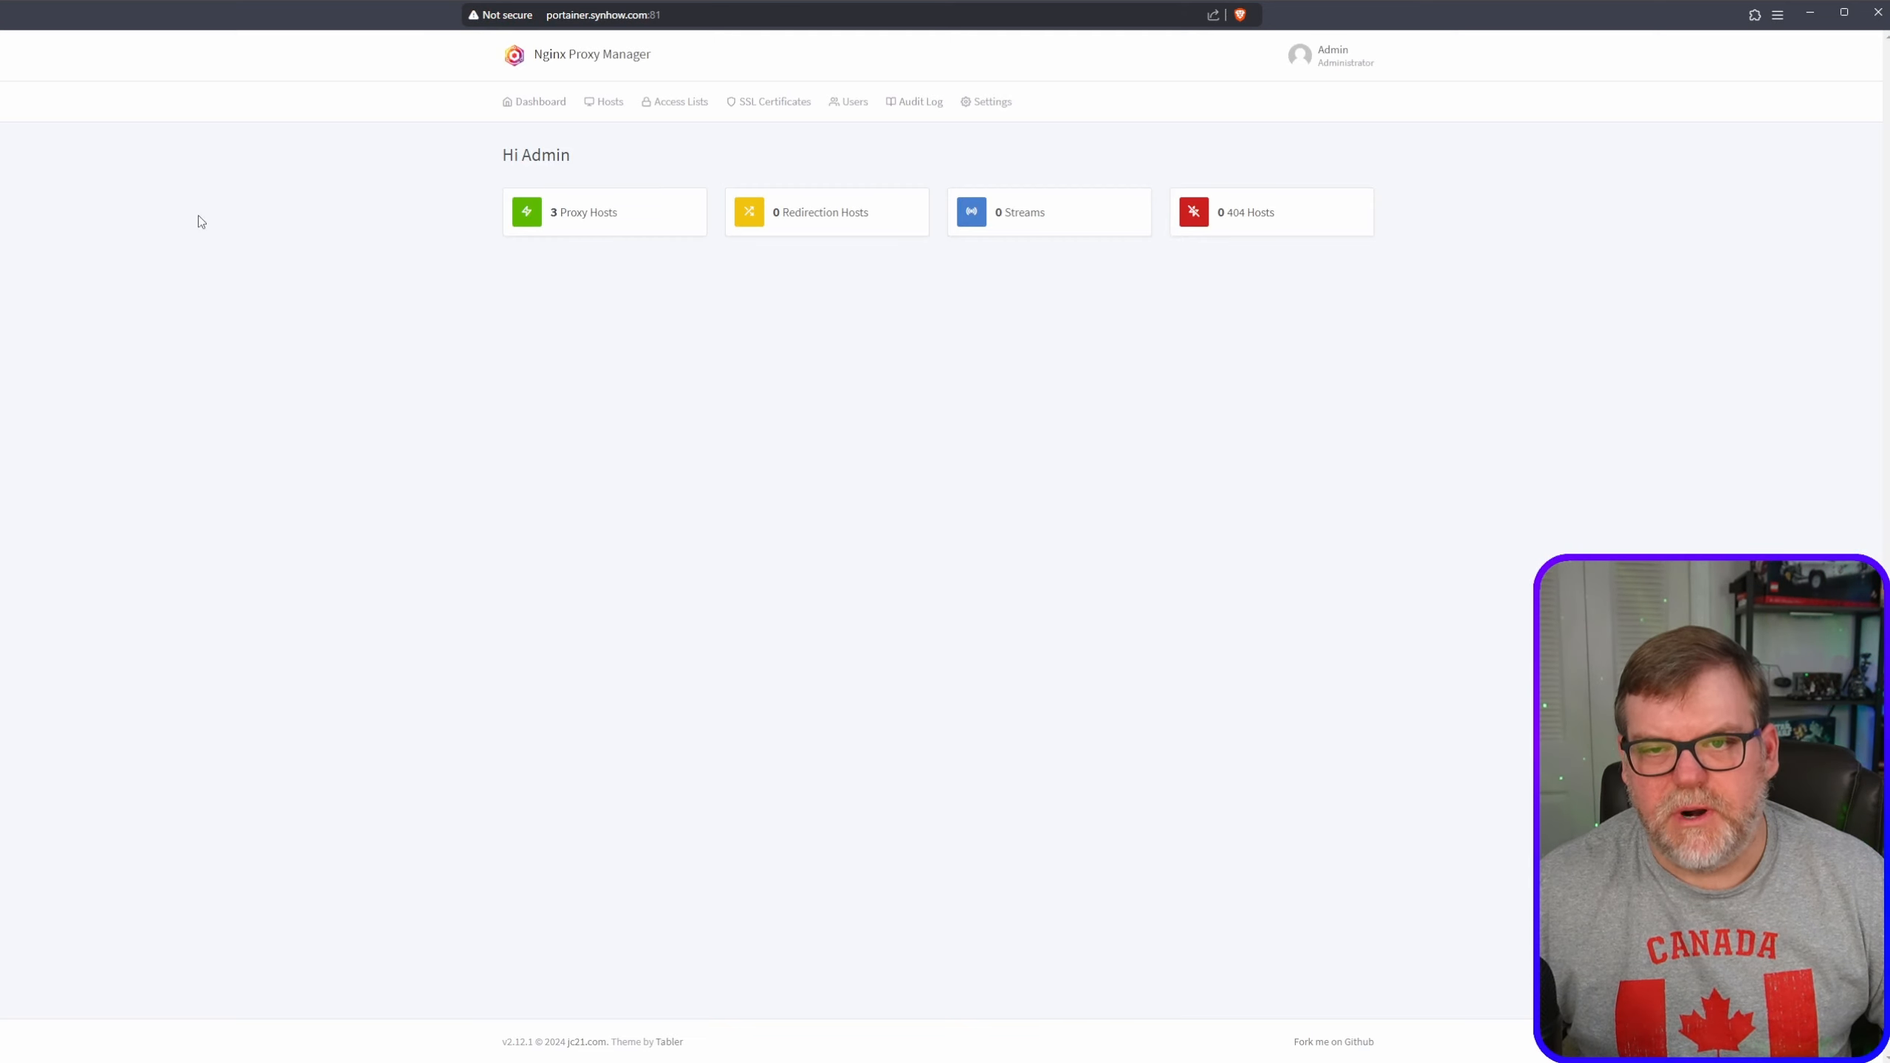
- Start a new proxy host for the domain n8n.synhow.com with n8n as its forward hostname
left_click(589, 216)
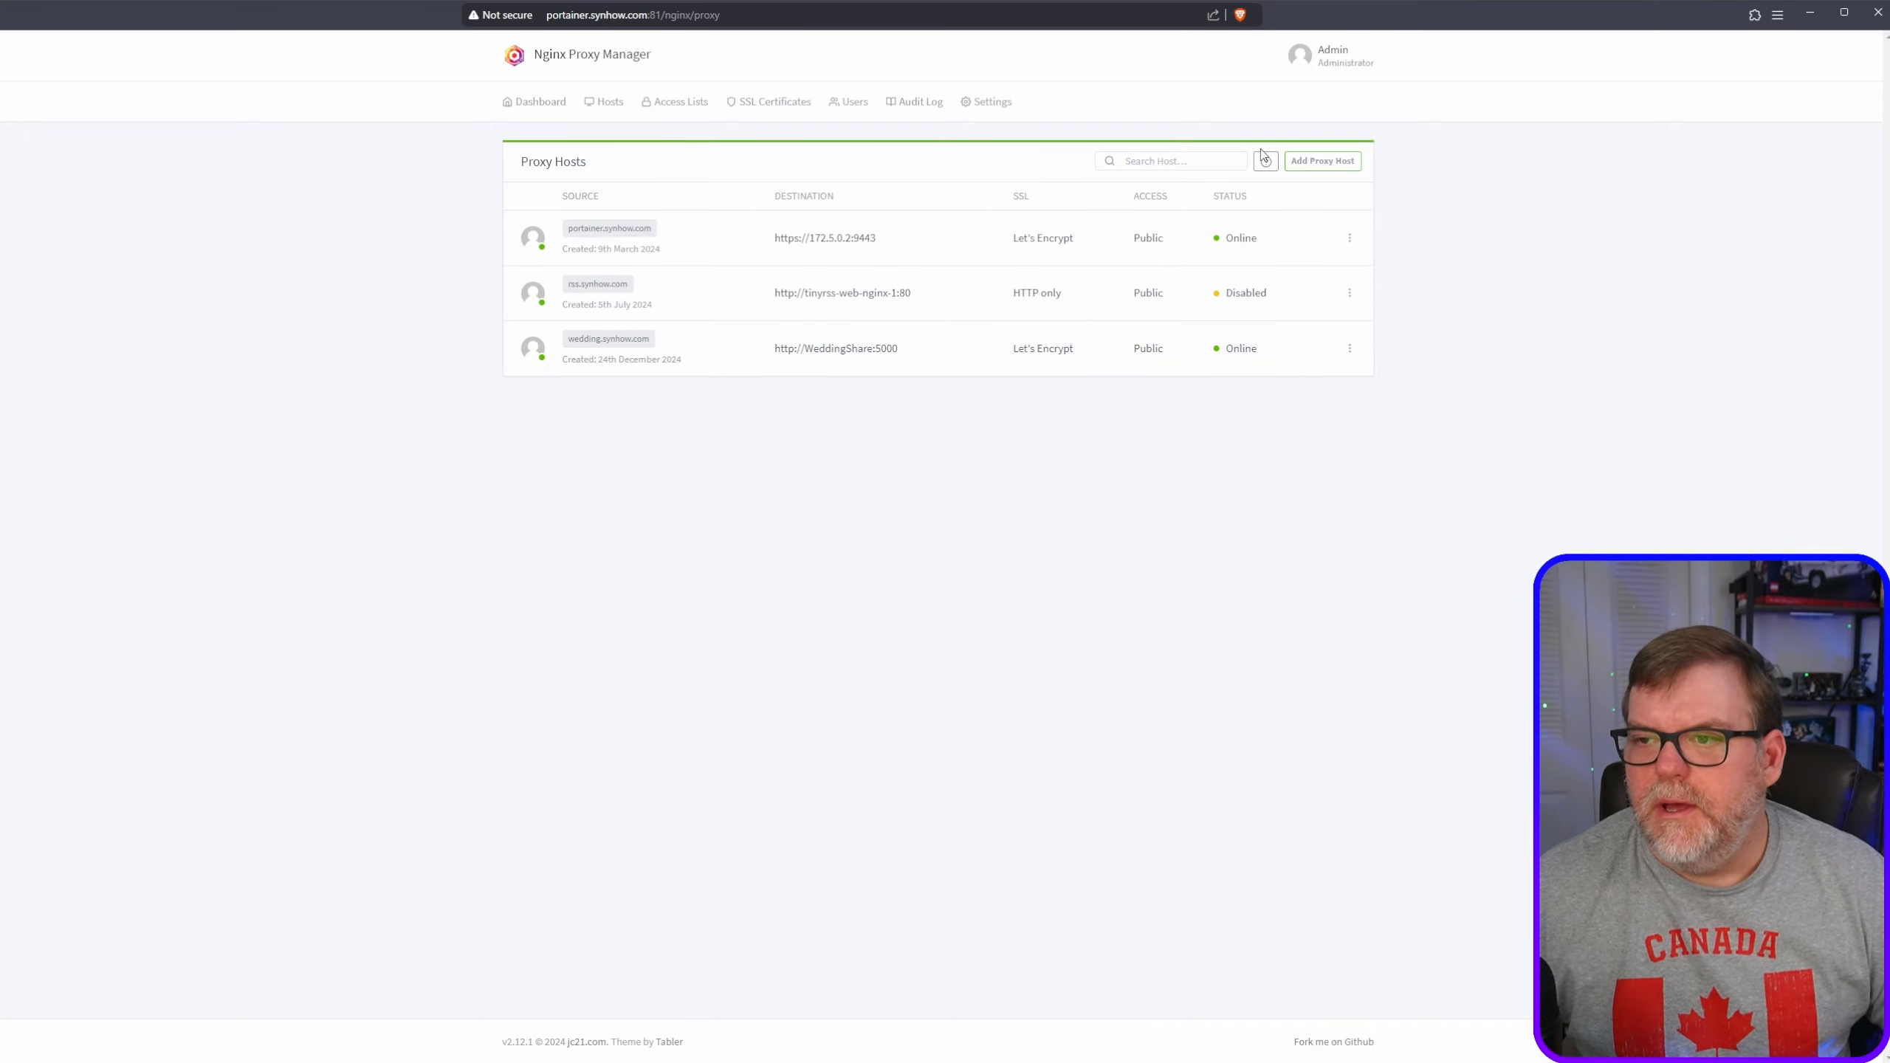
left_click(1304, 166)
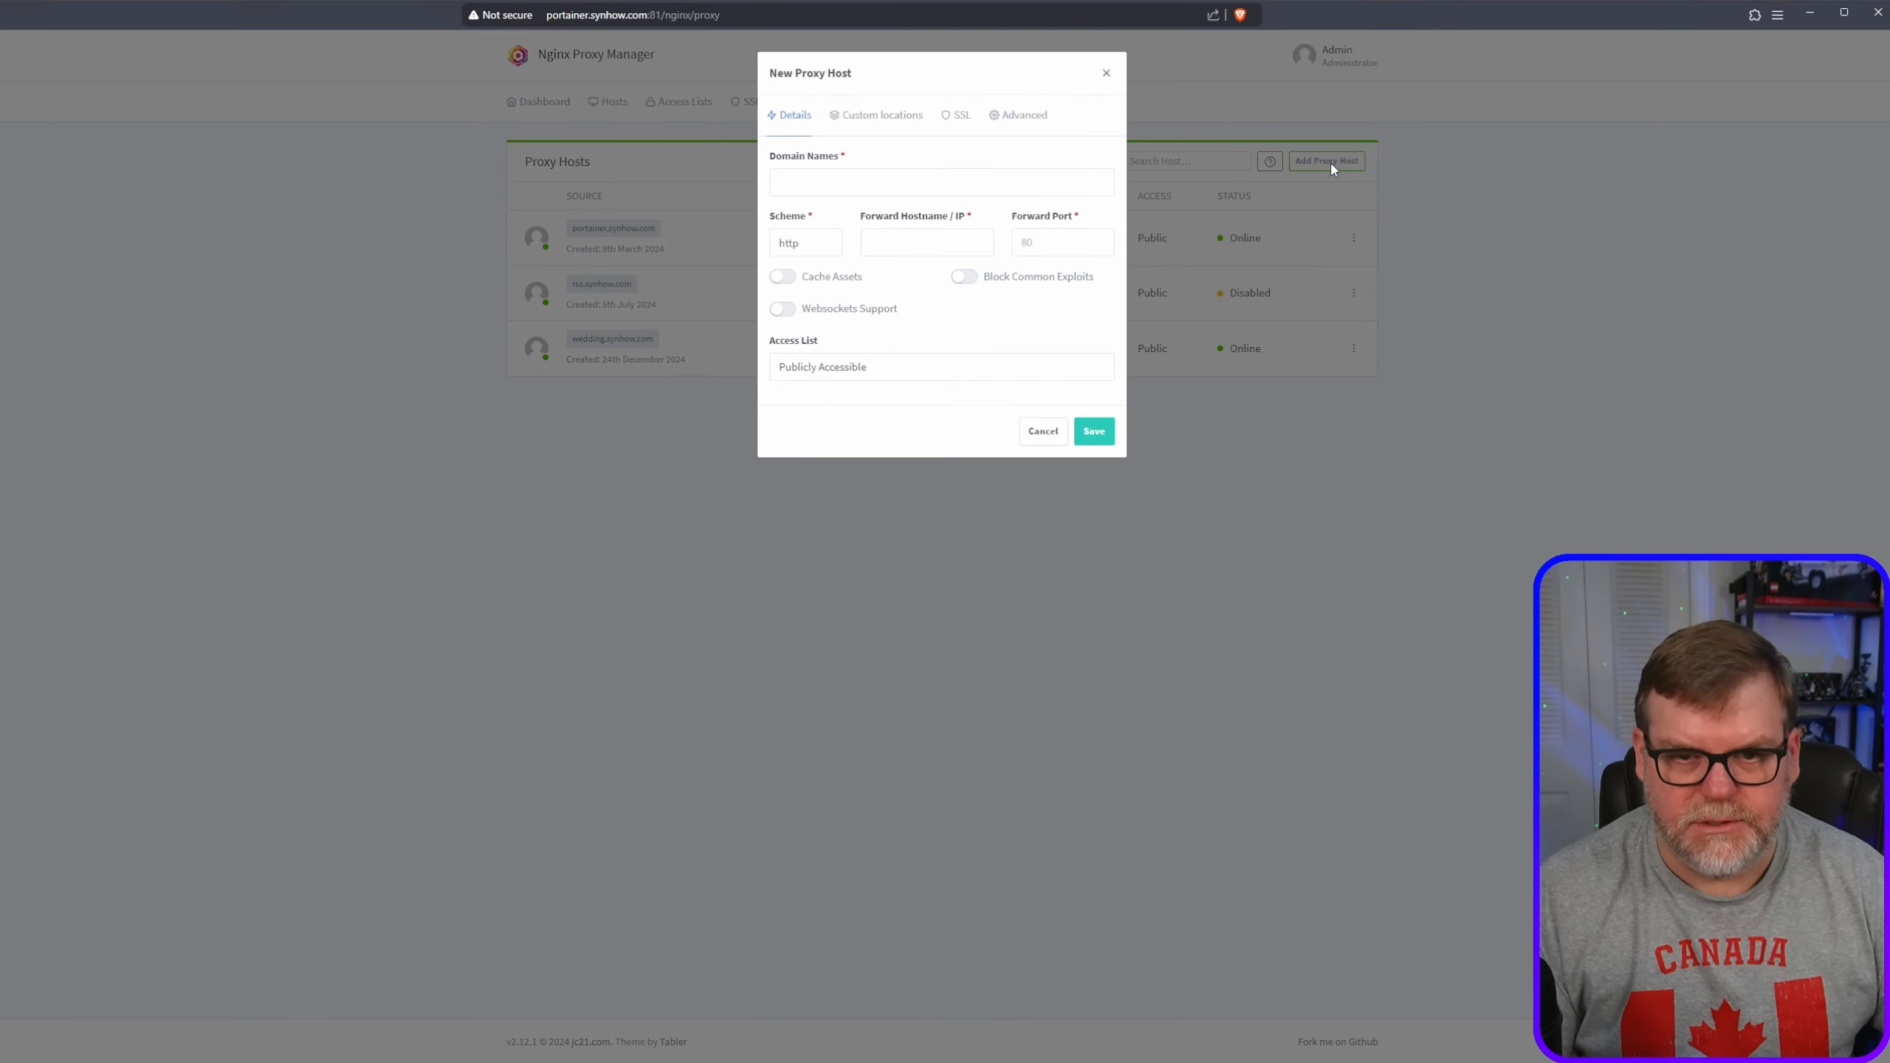
left_click(824, 177)
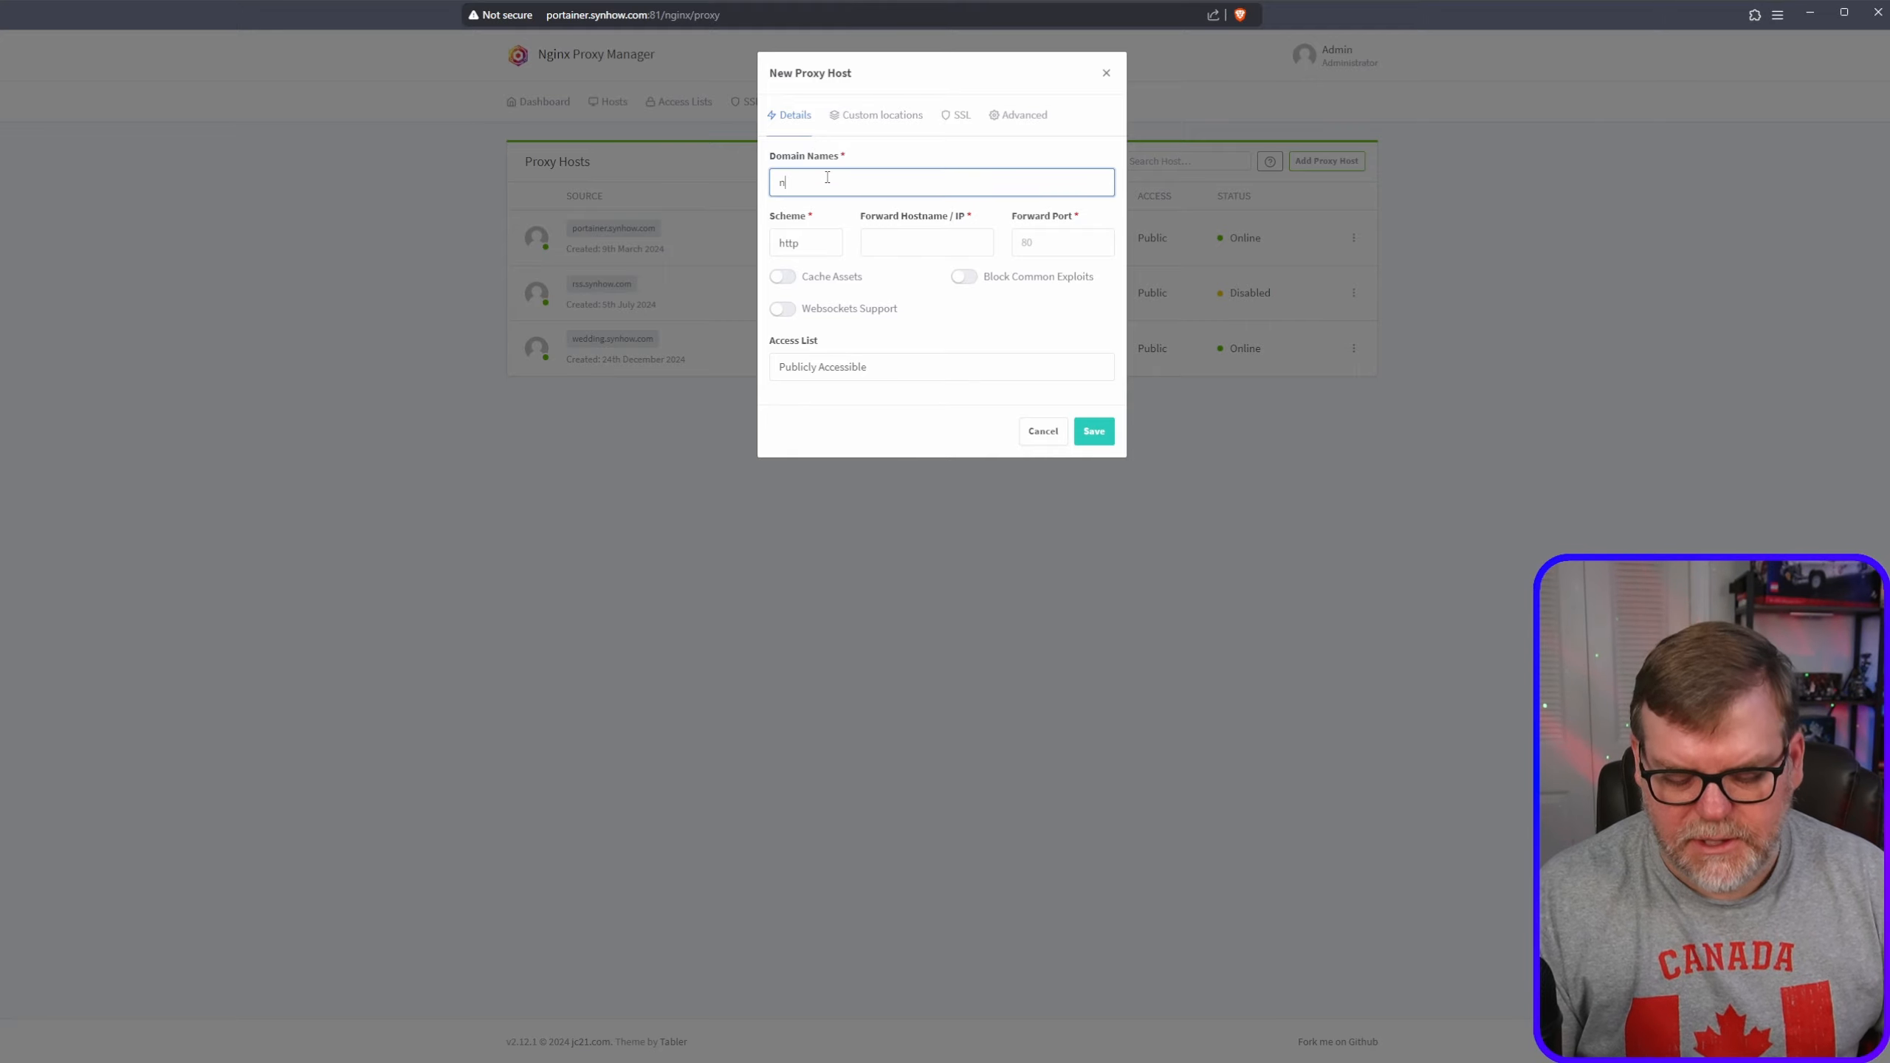
type("n8n.synhow.com")
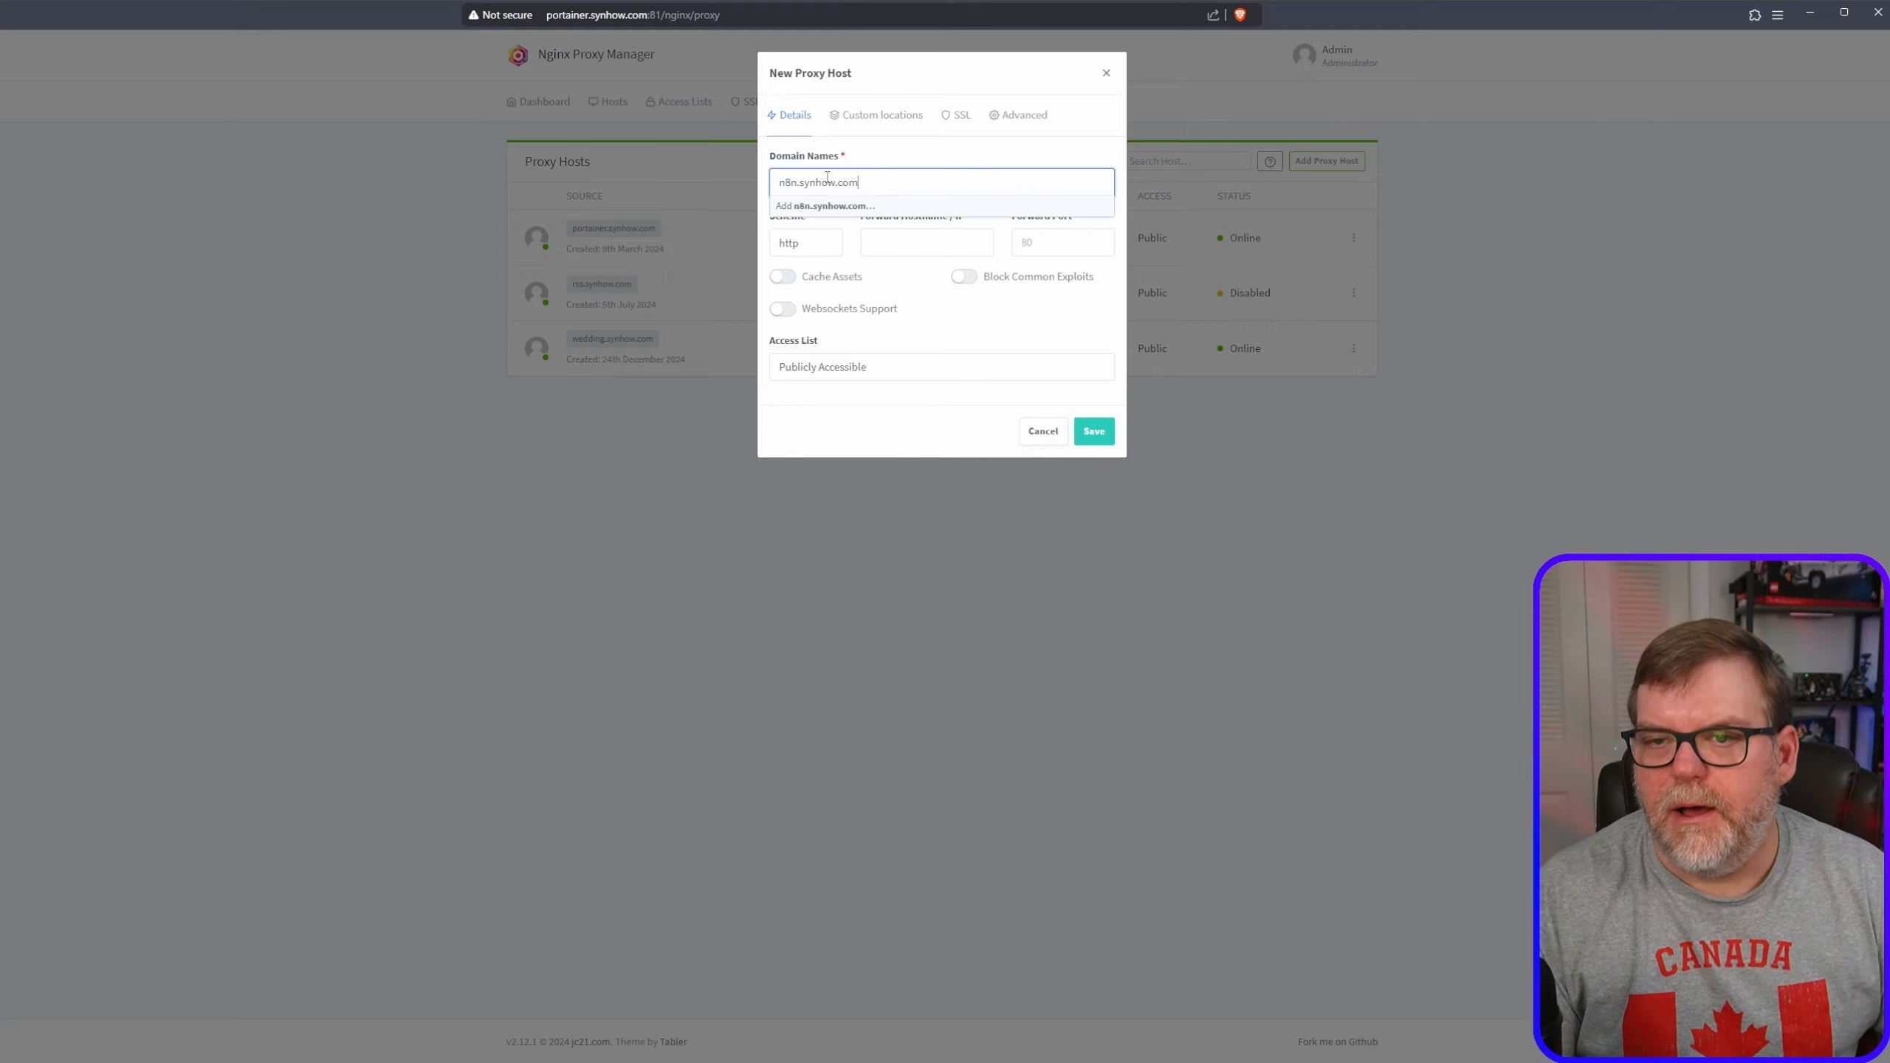
key("Return")
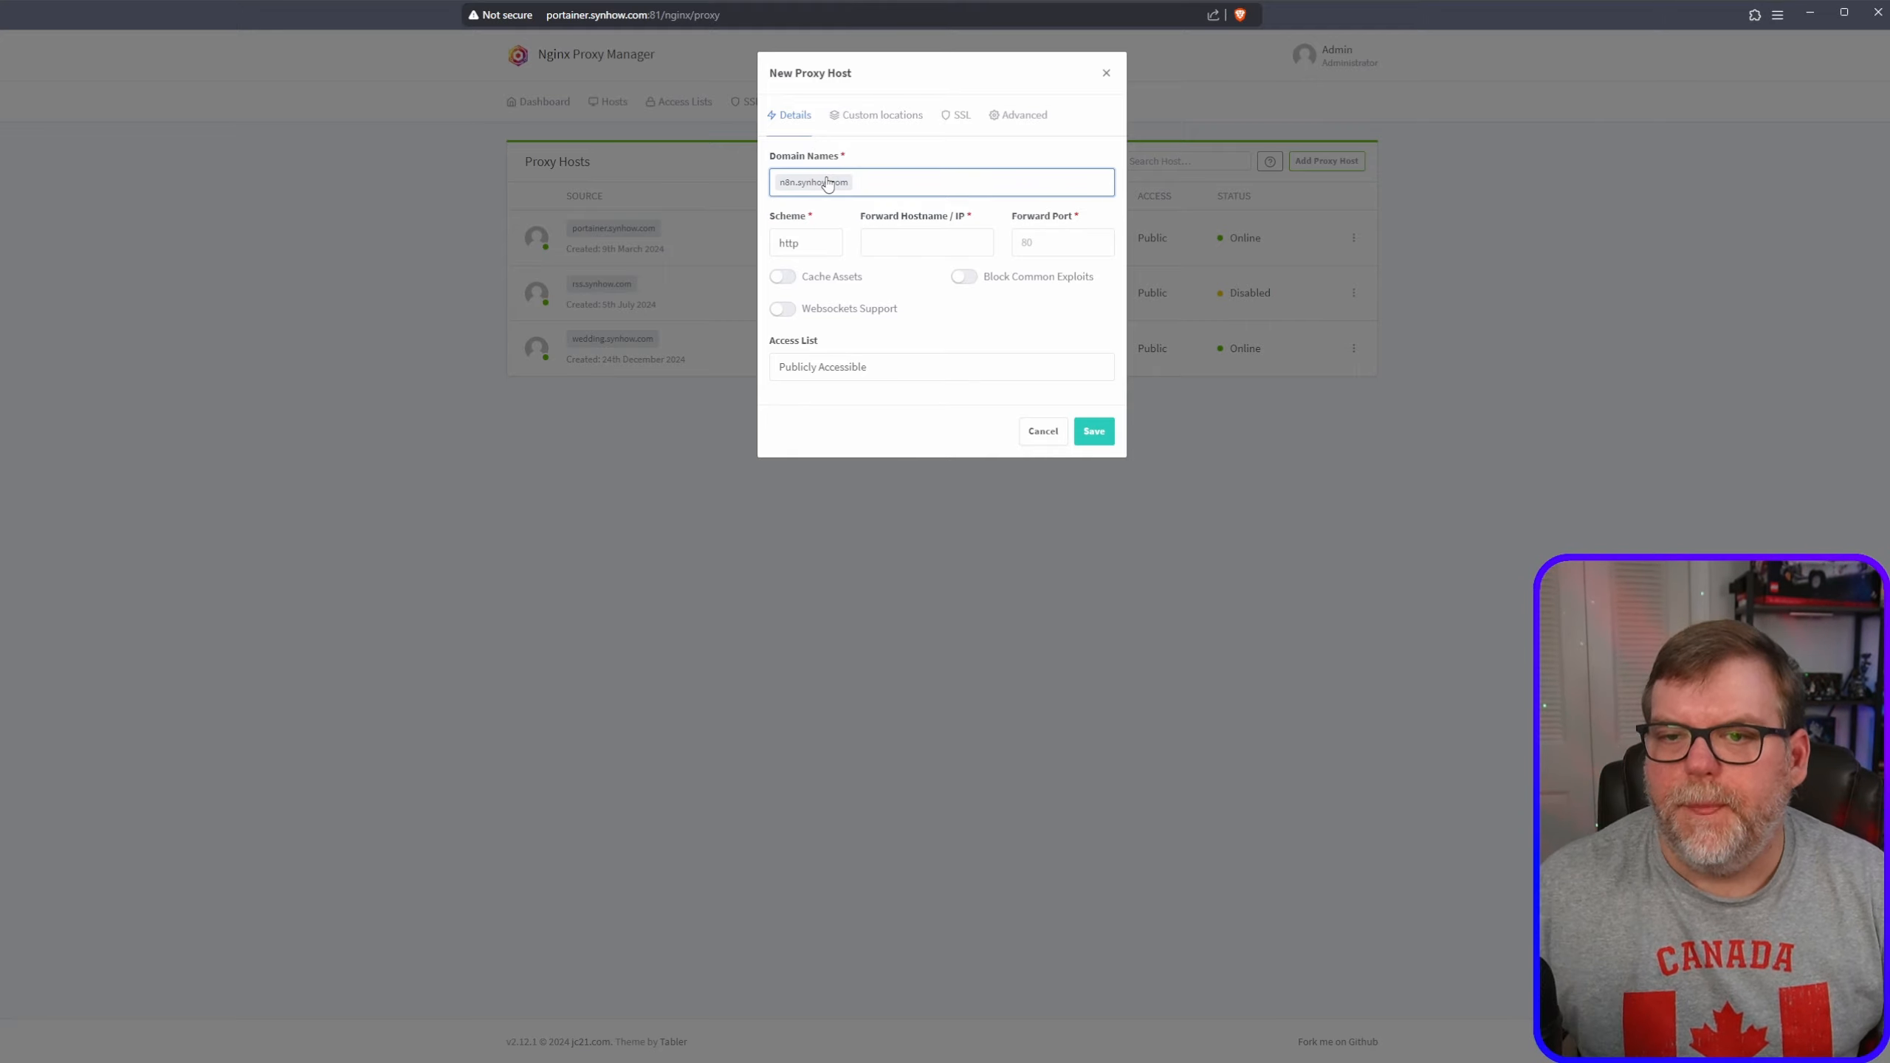
left_click(887, 244)
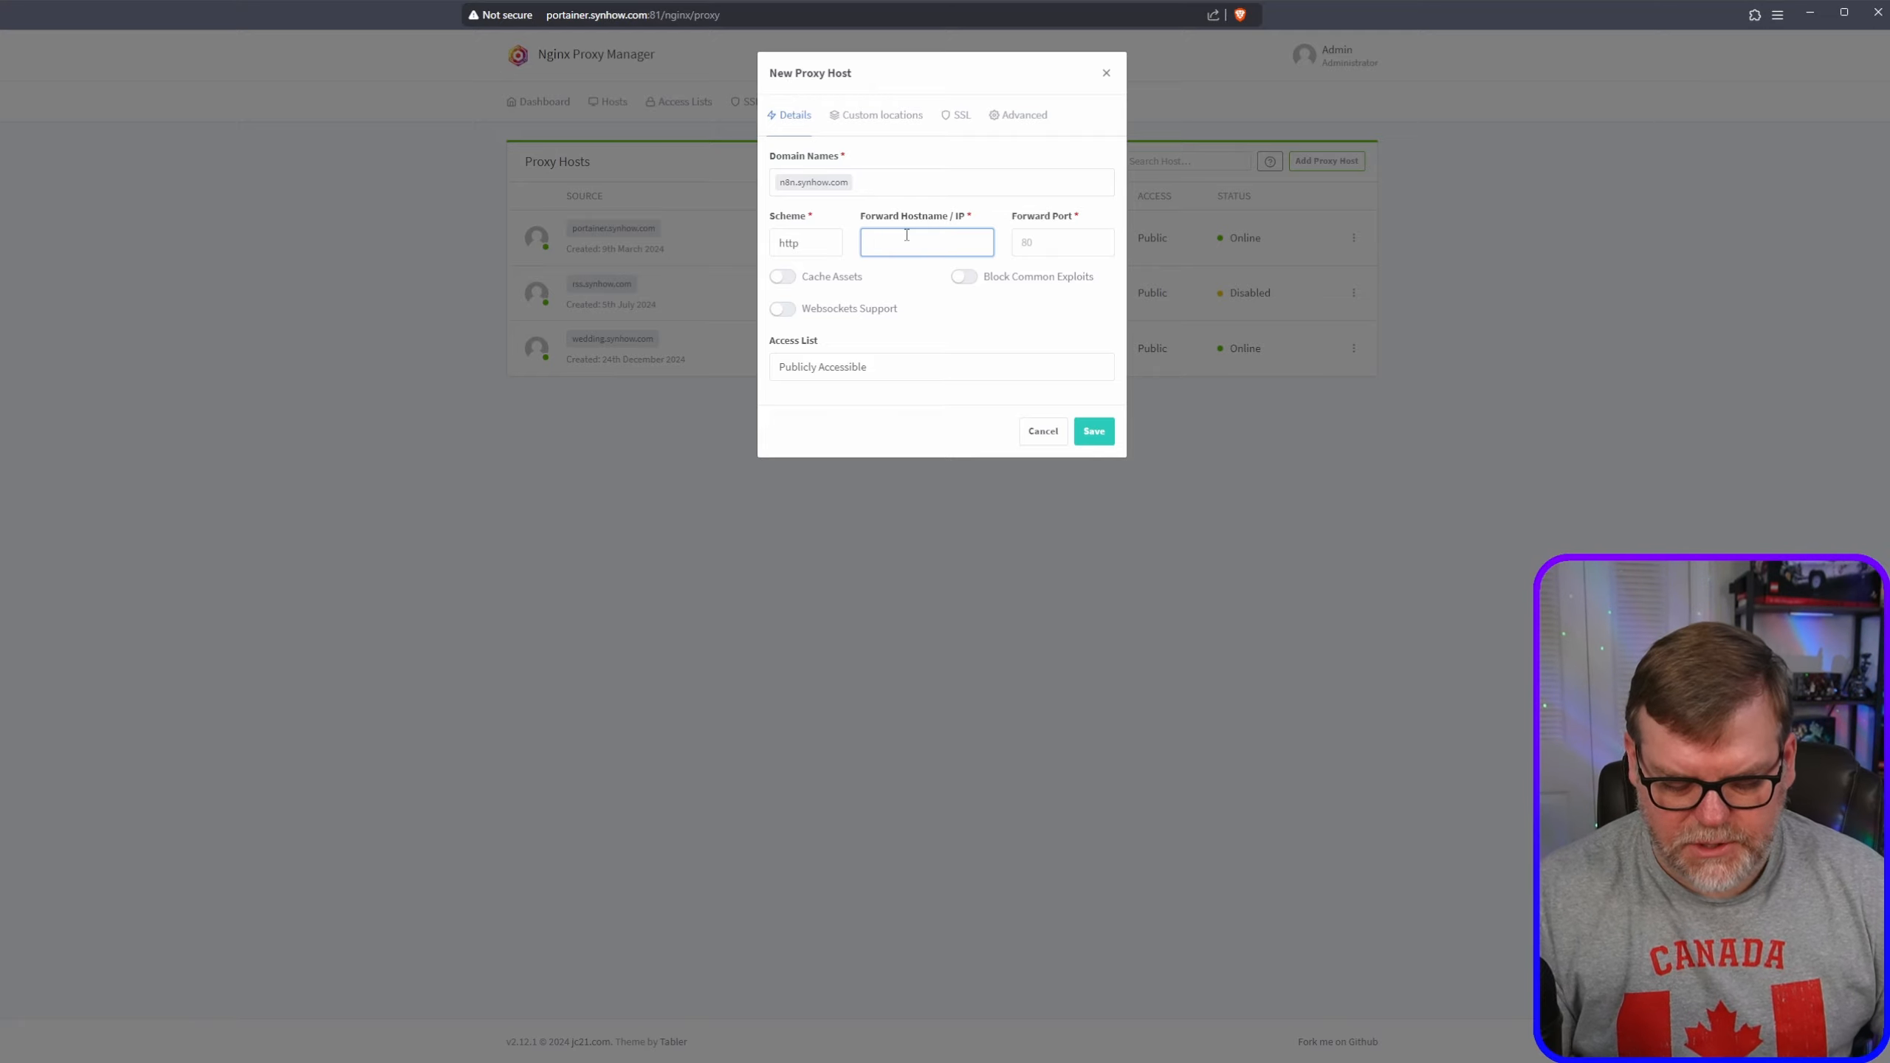
type("n8n")
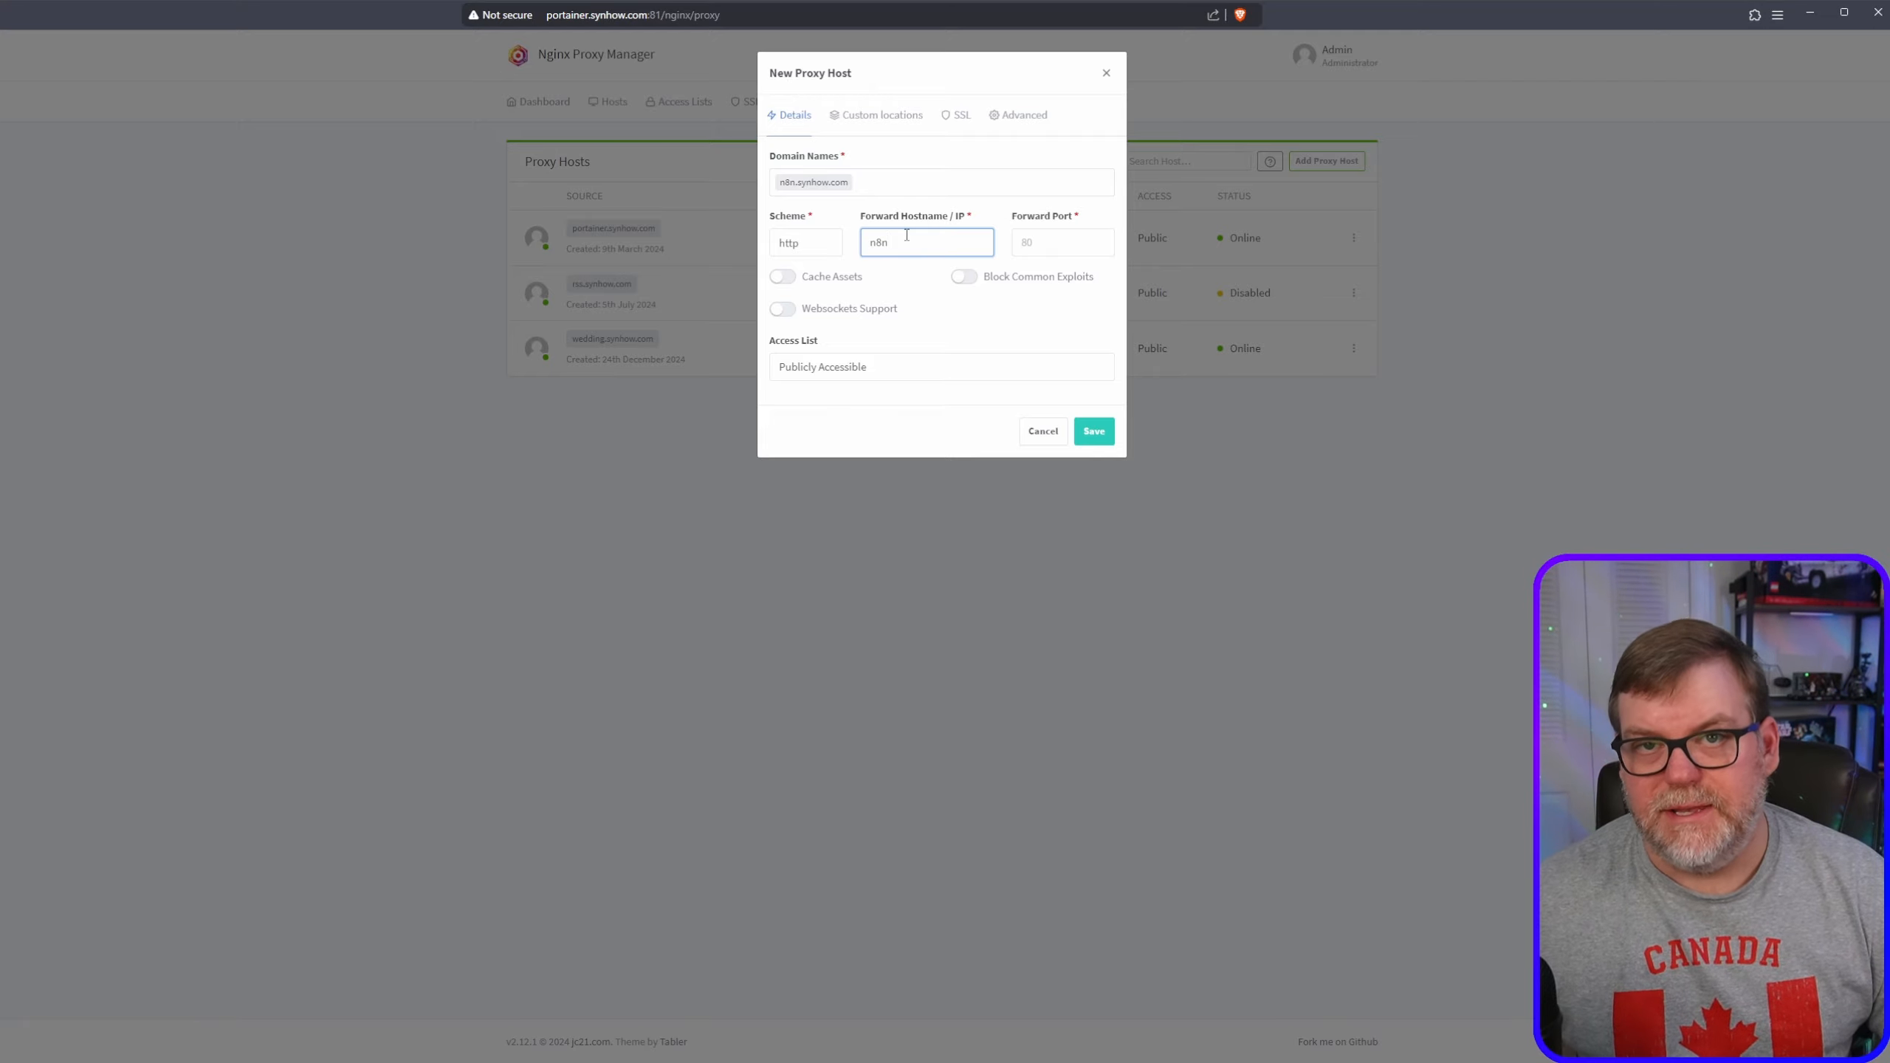
- Copy the n8n container port 5678 from docker_compose.yml on GitHub and use it as the new proxy host's forward port
left_click(1032, 246)
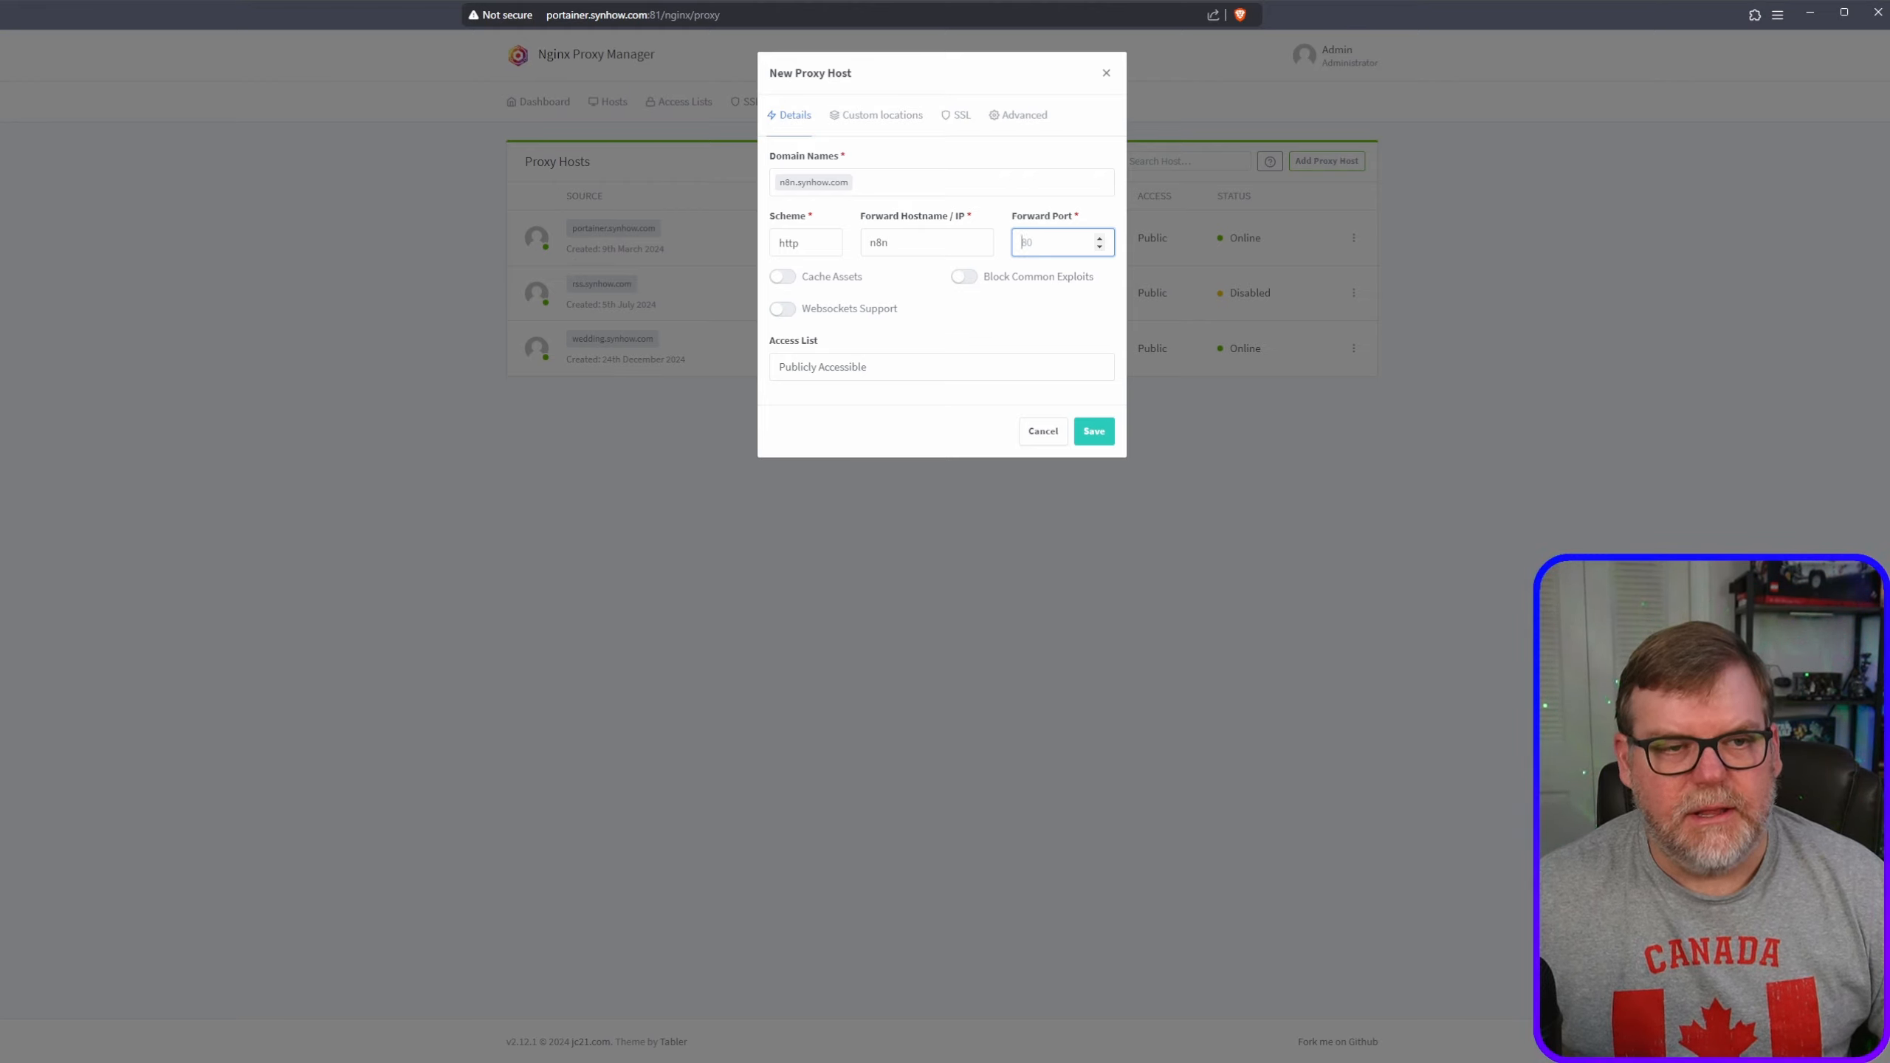
left_click(134, 254)
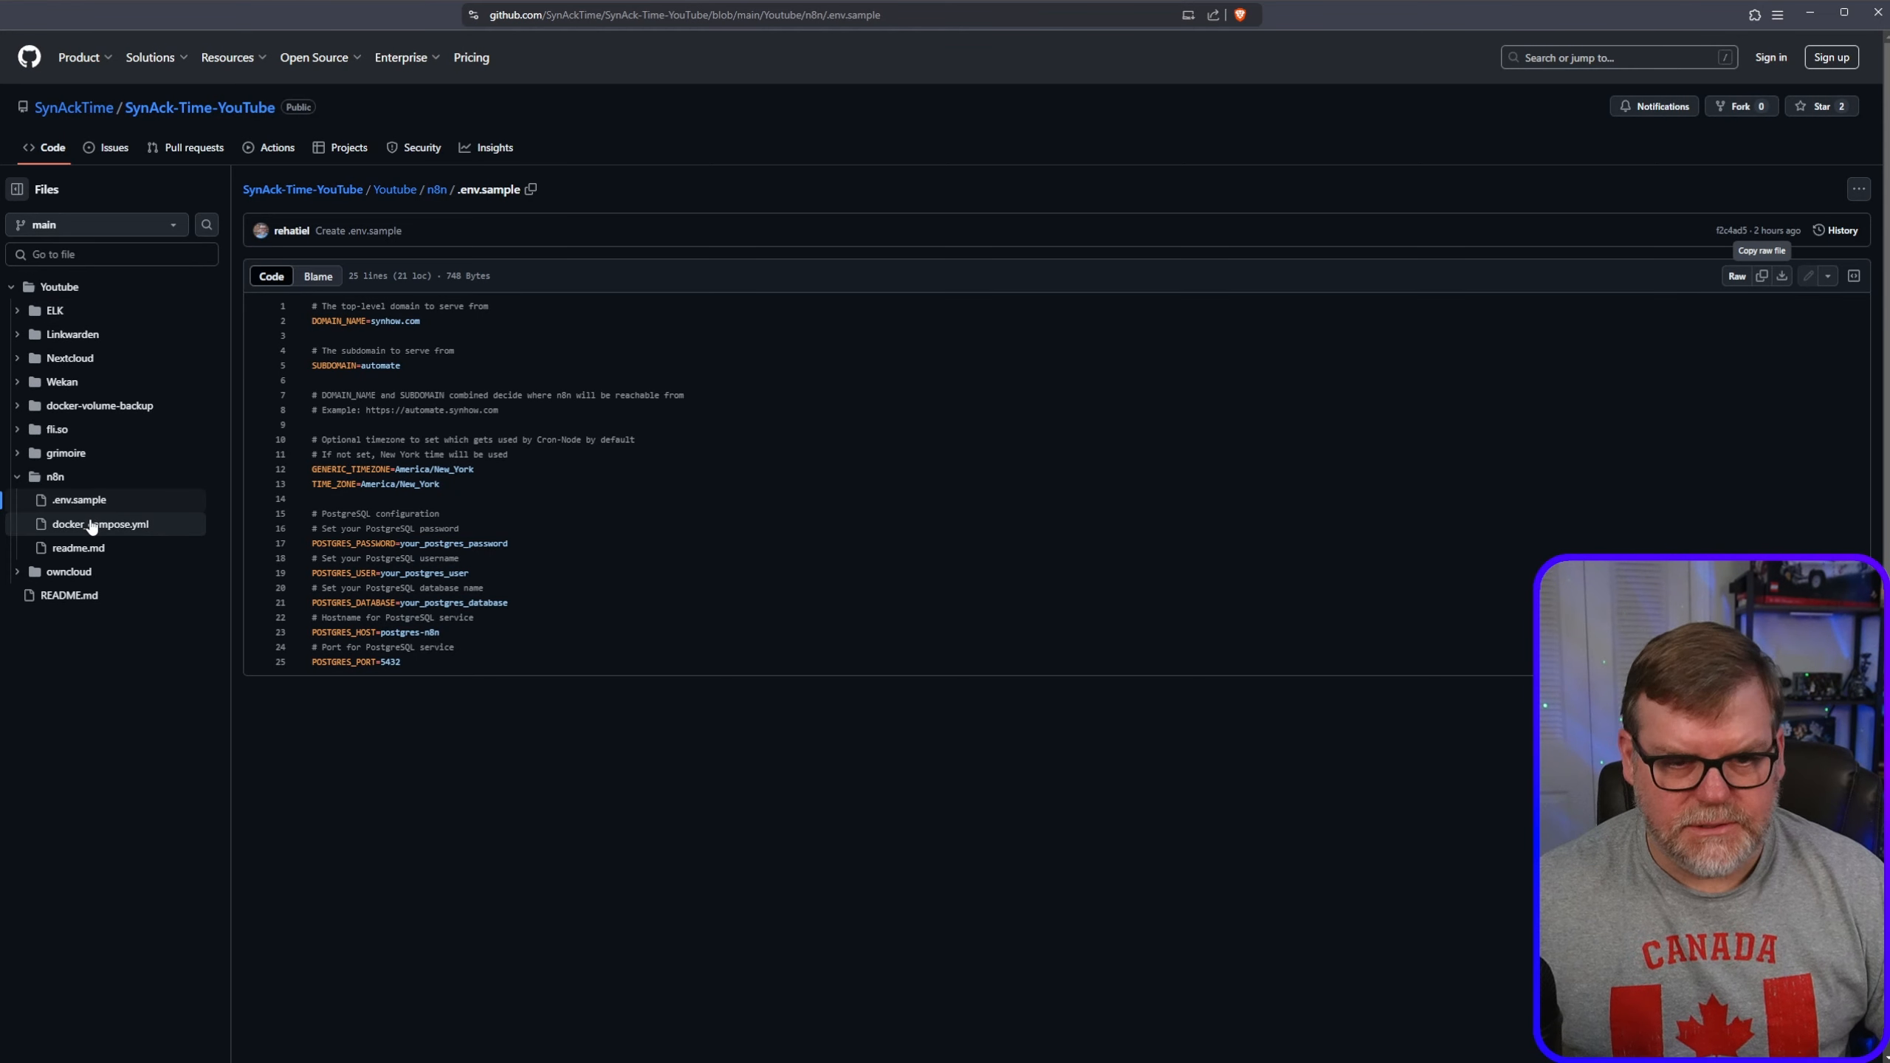
left_click(116, 525)
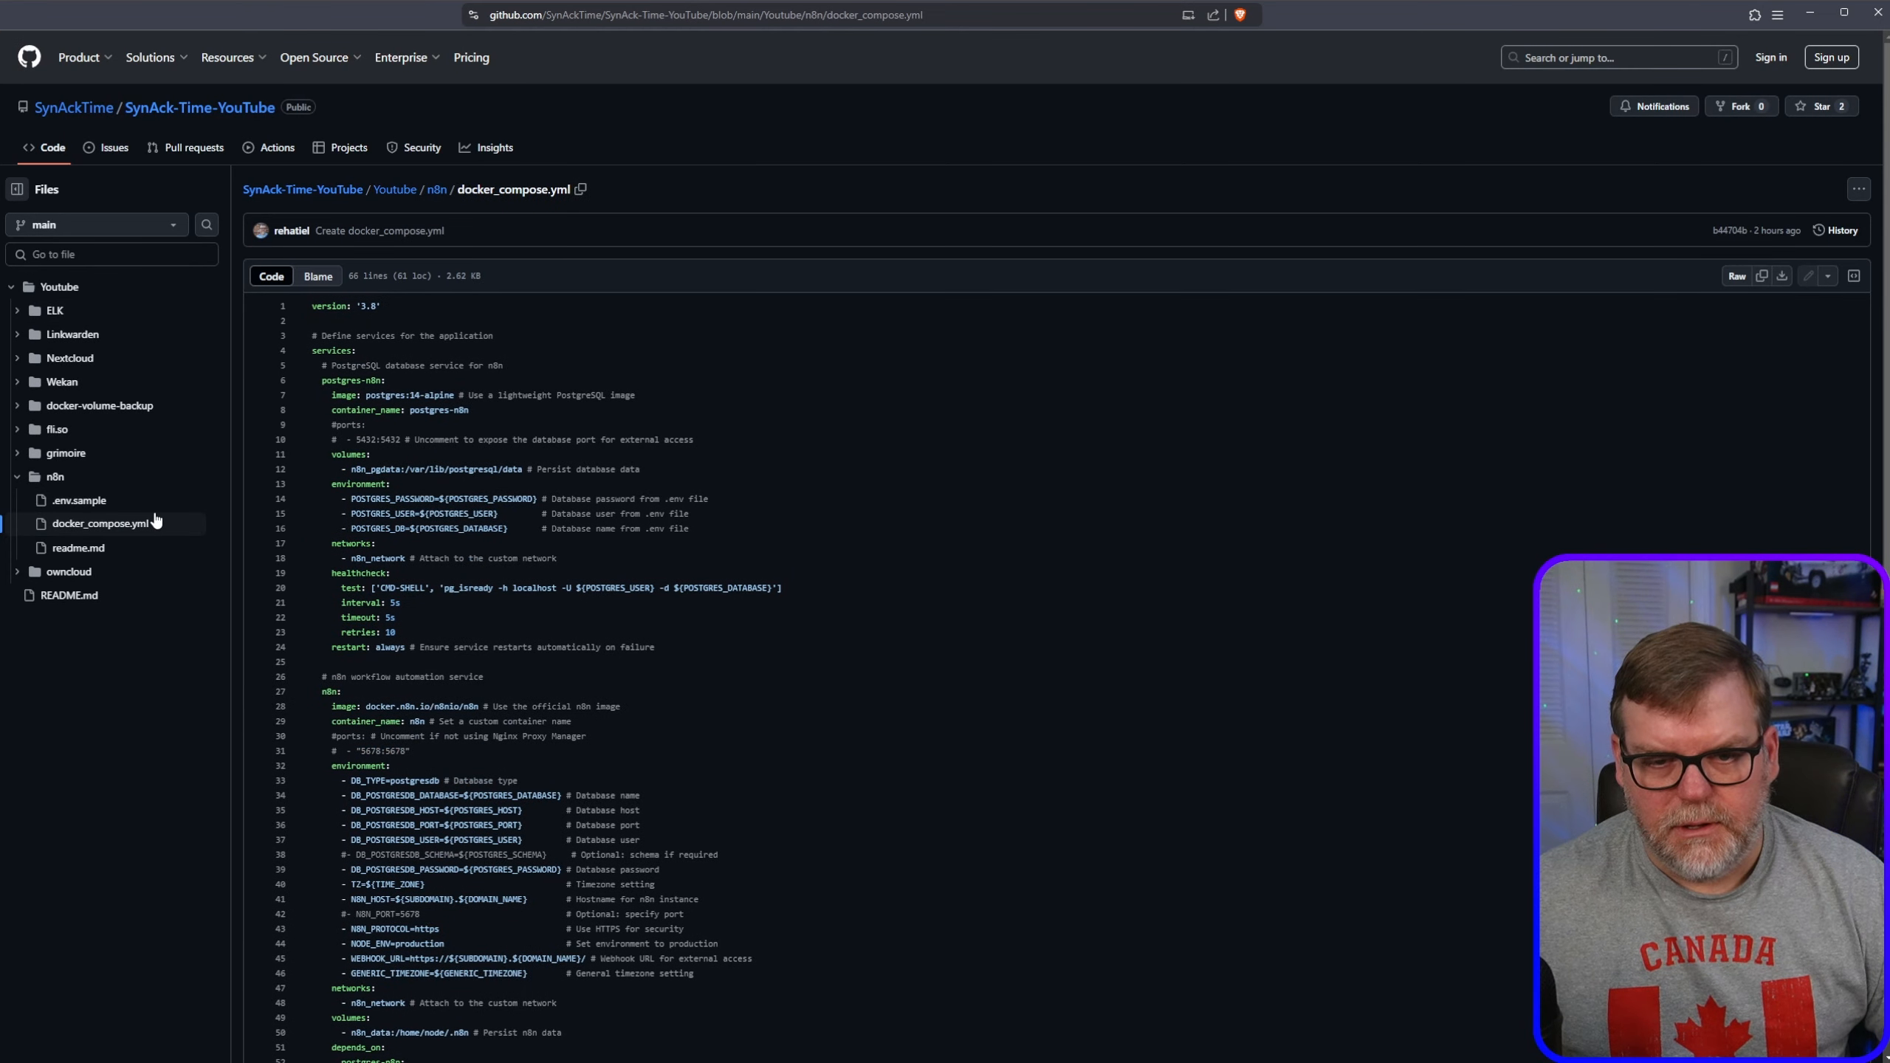
scroll(460, 645, "down", 3)
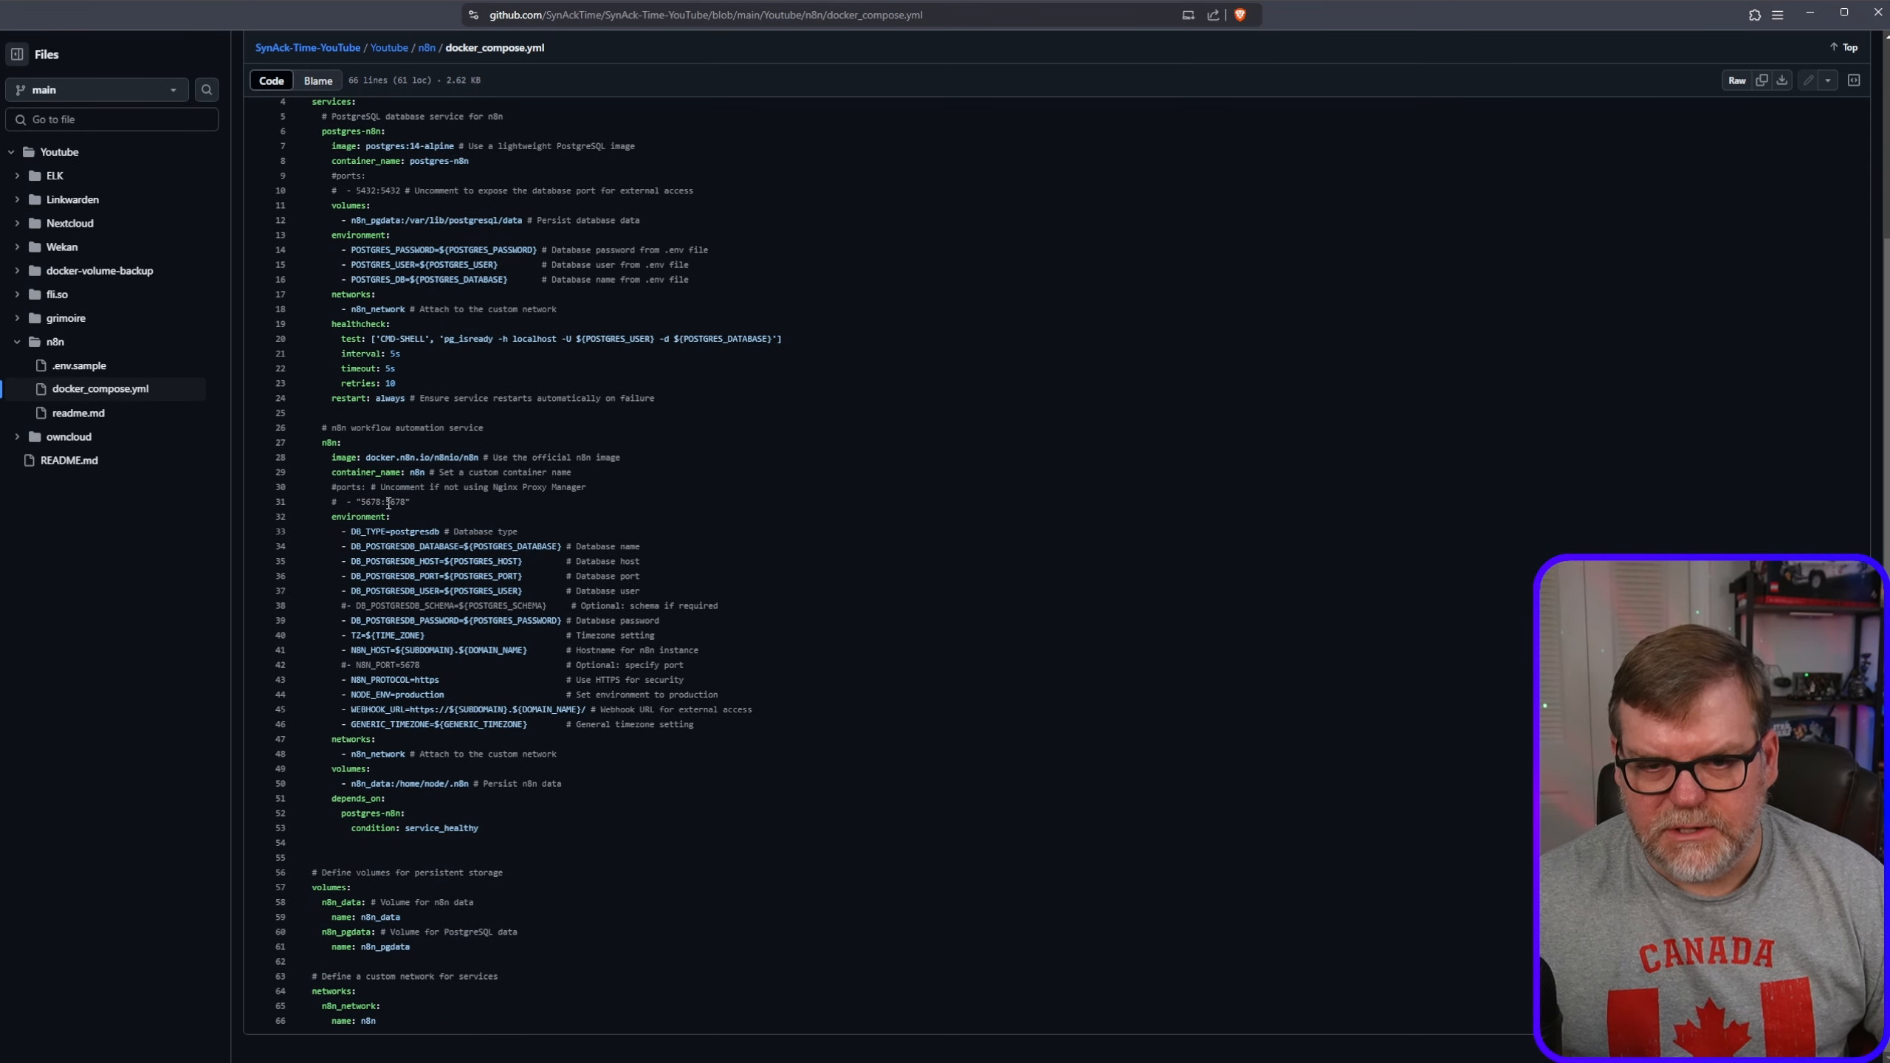
left_click_drag(387, 503, 405, 505)
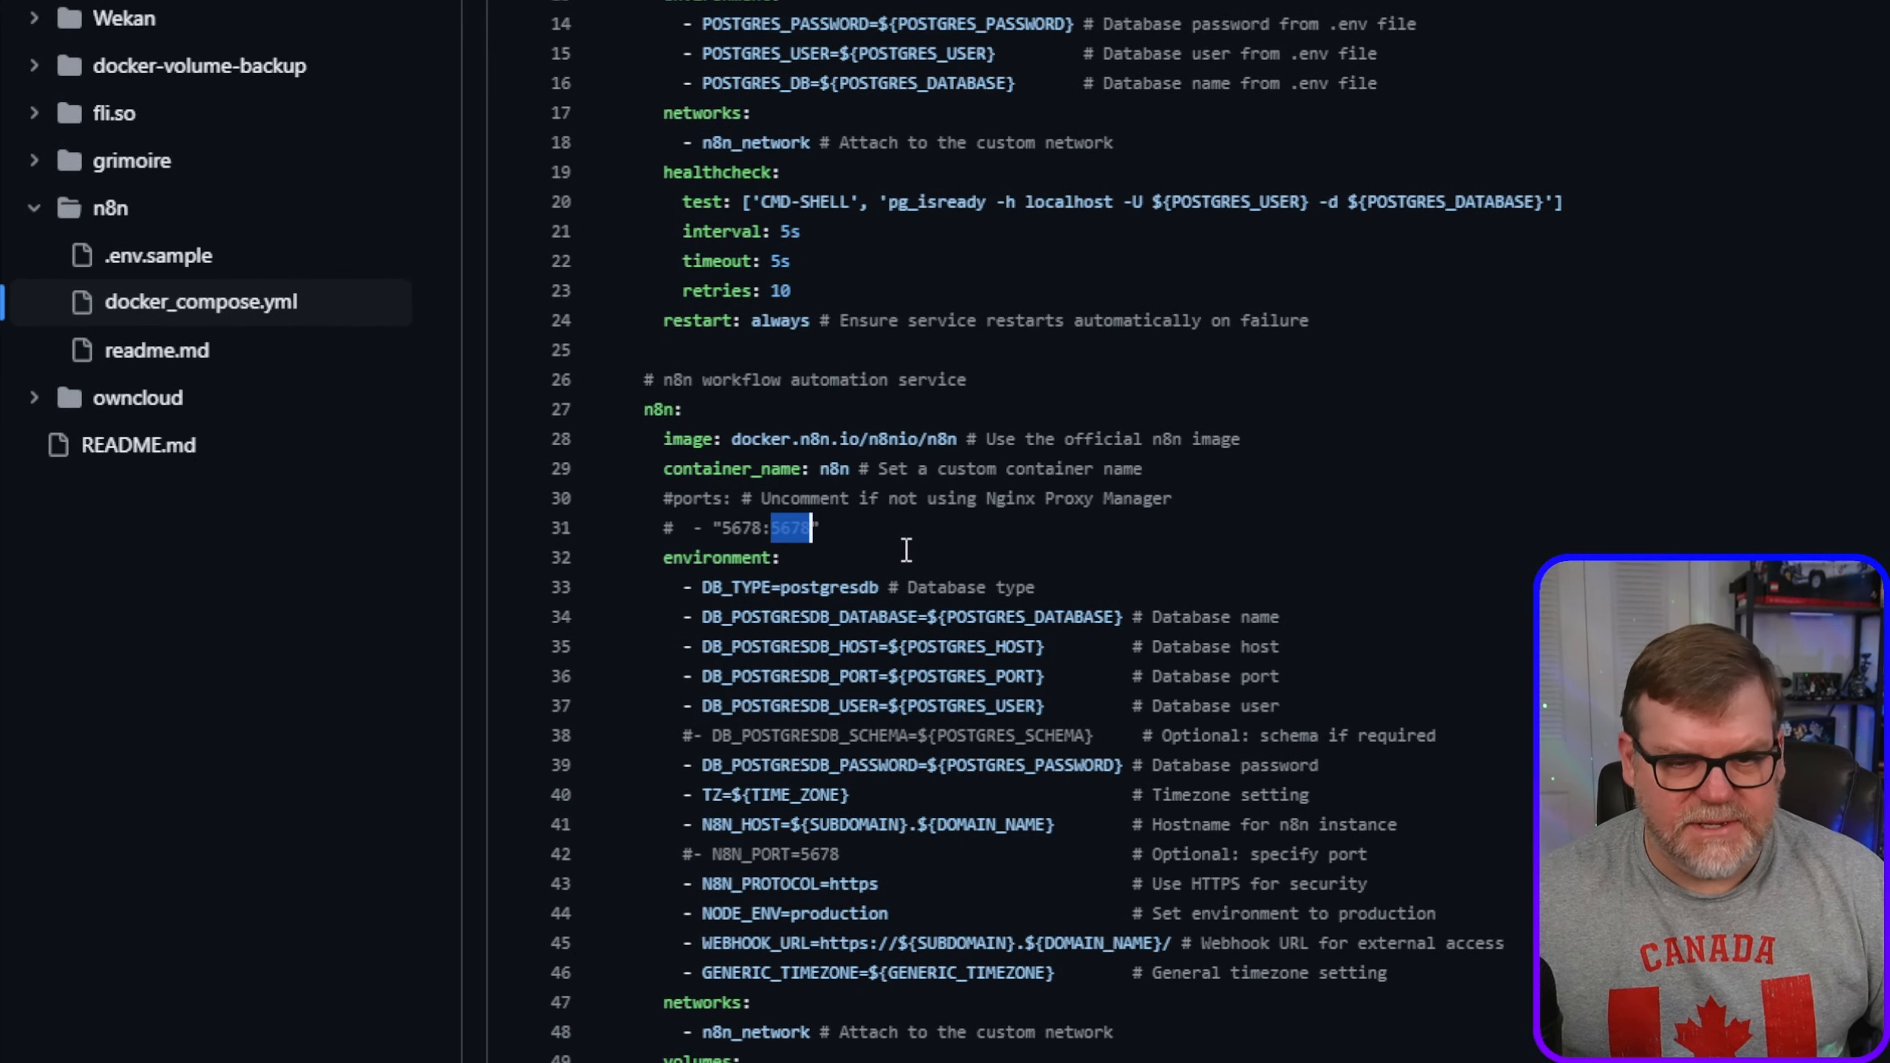
right_click(798, 529)
left_click(891, 659)
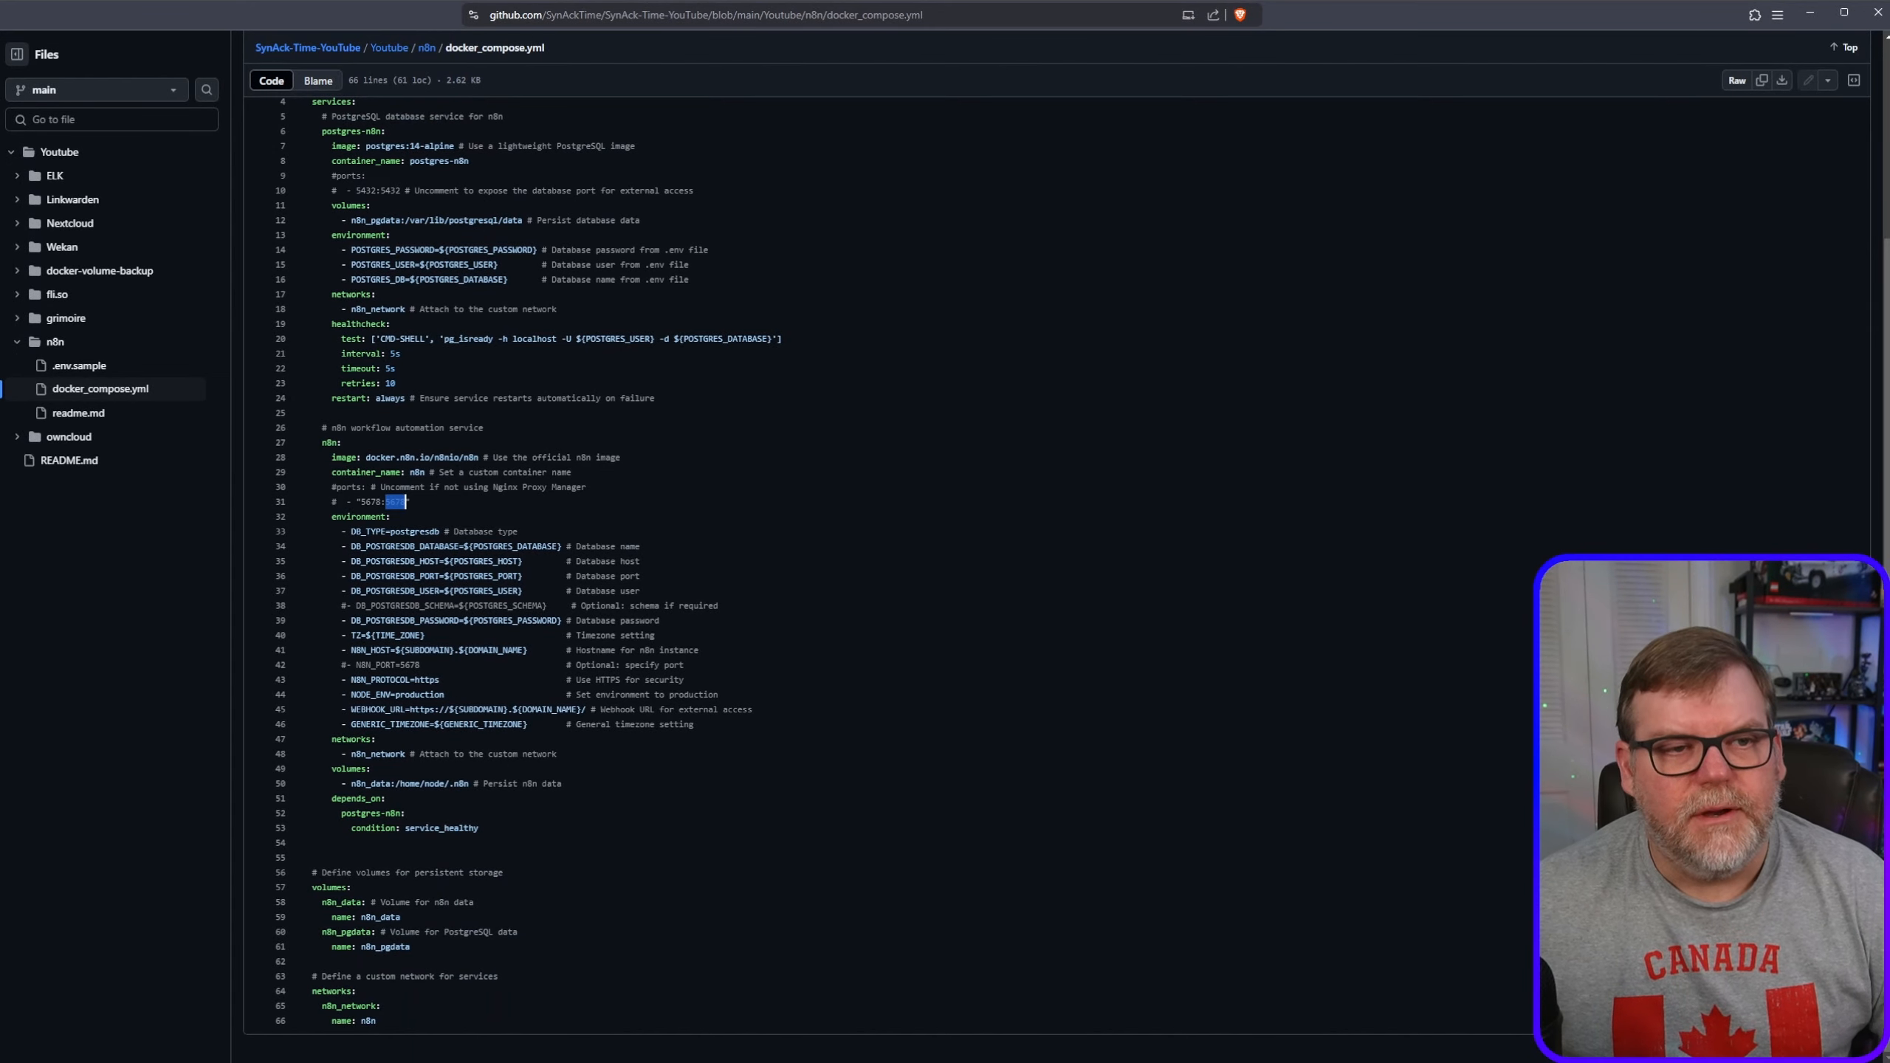
key("ctrl+Tab")
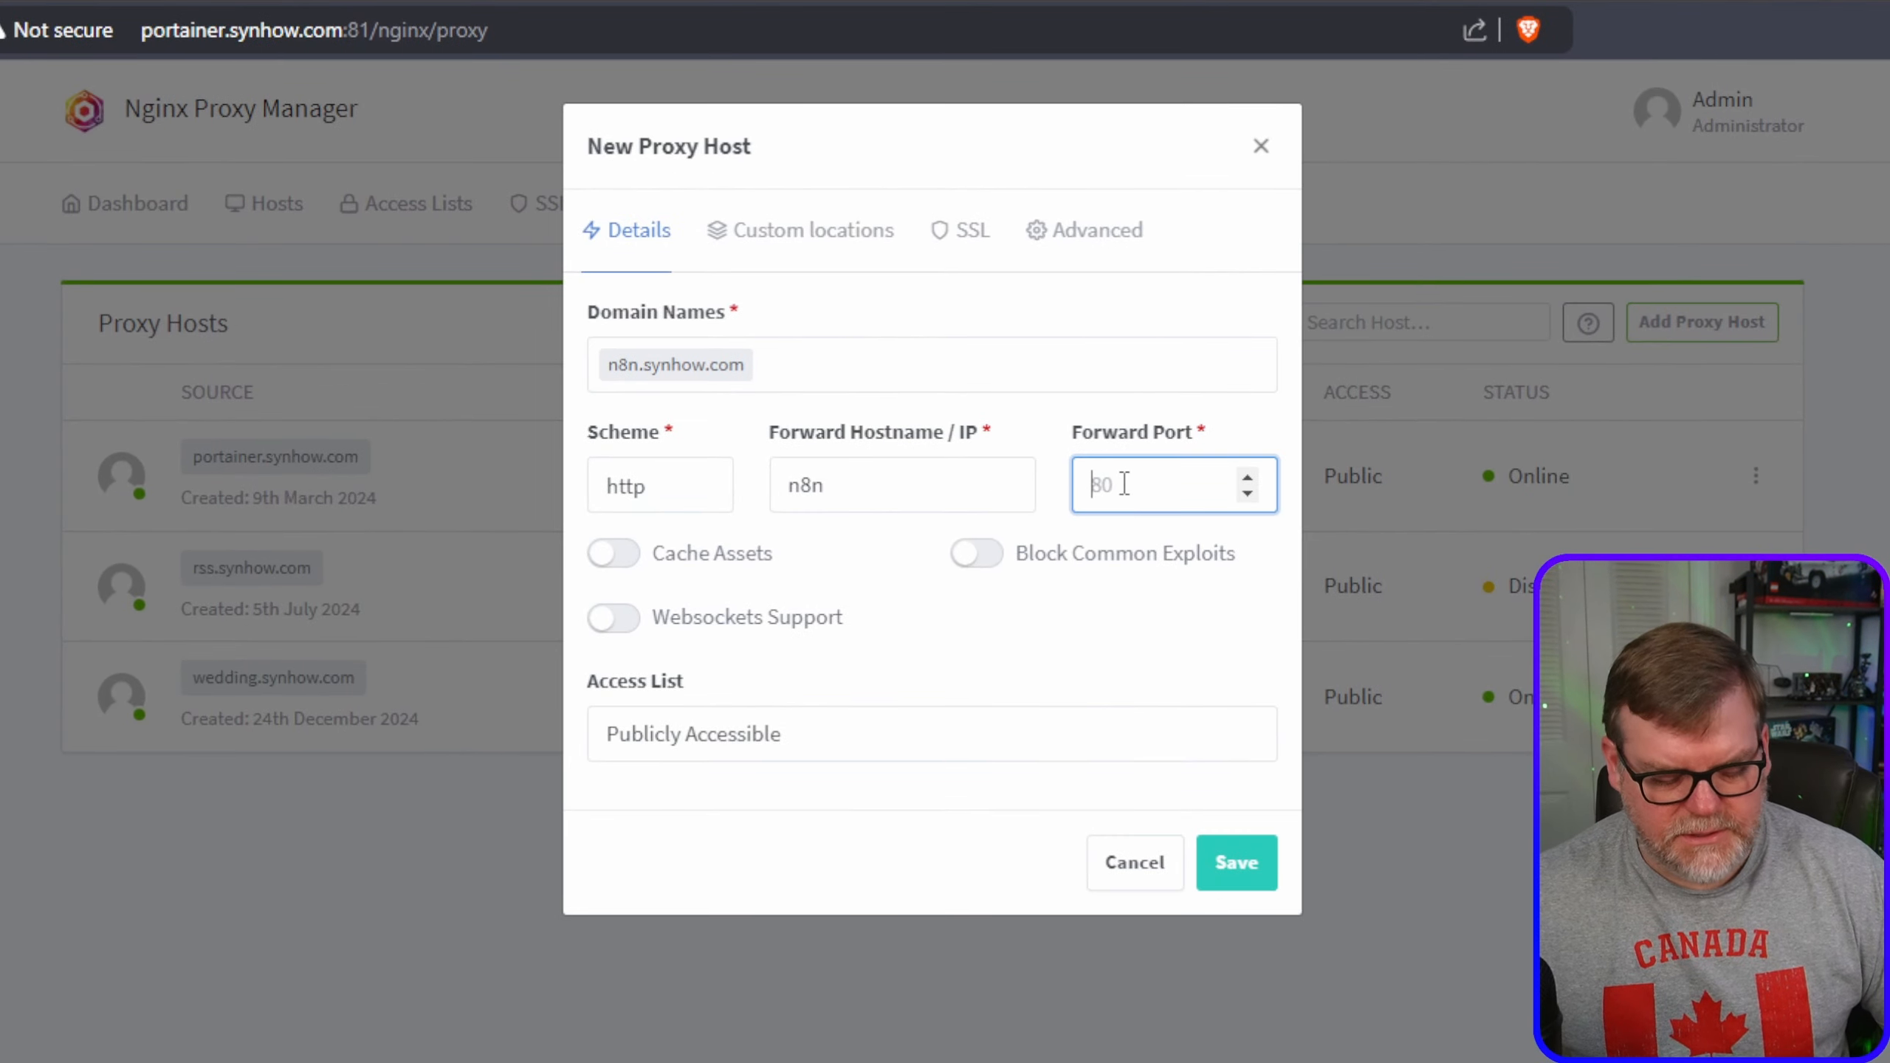
key("ctrl+v")
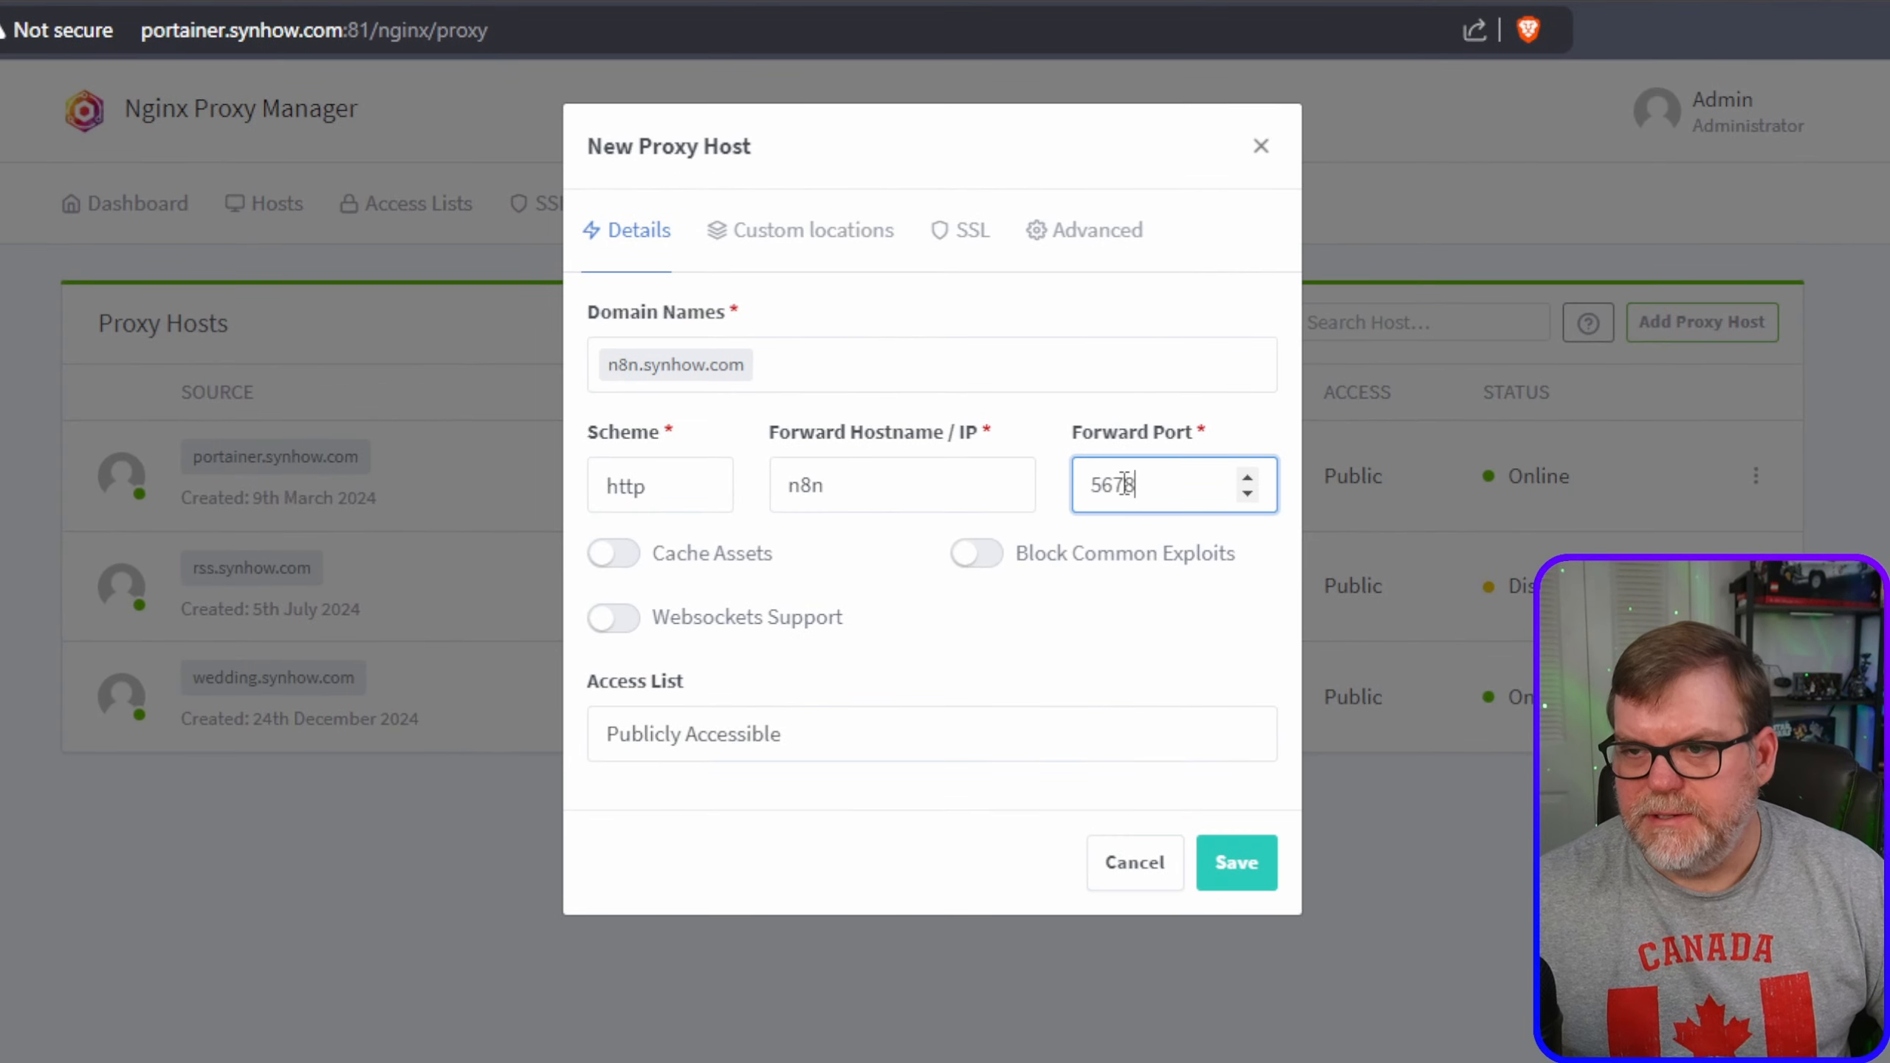
- Enable Block Common Exploits and Websockets Support for the new proxy host and save it
left_click(977, 553)
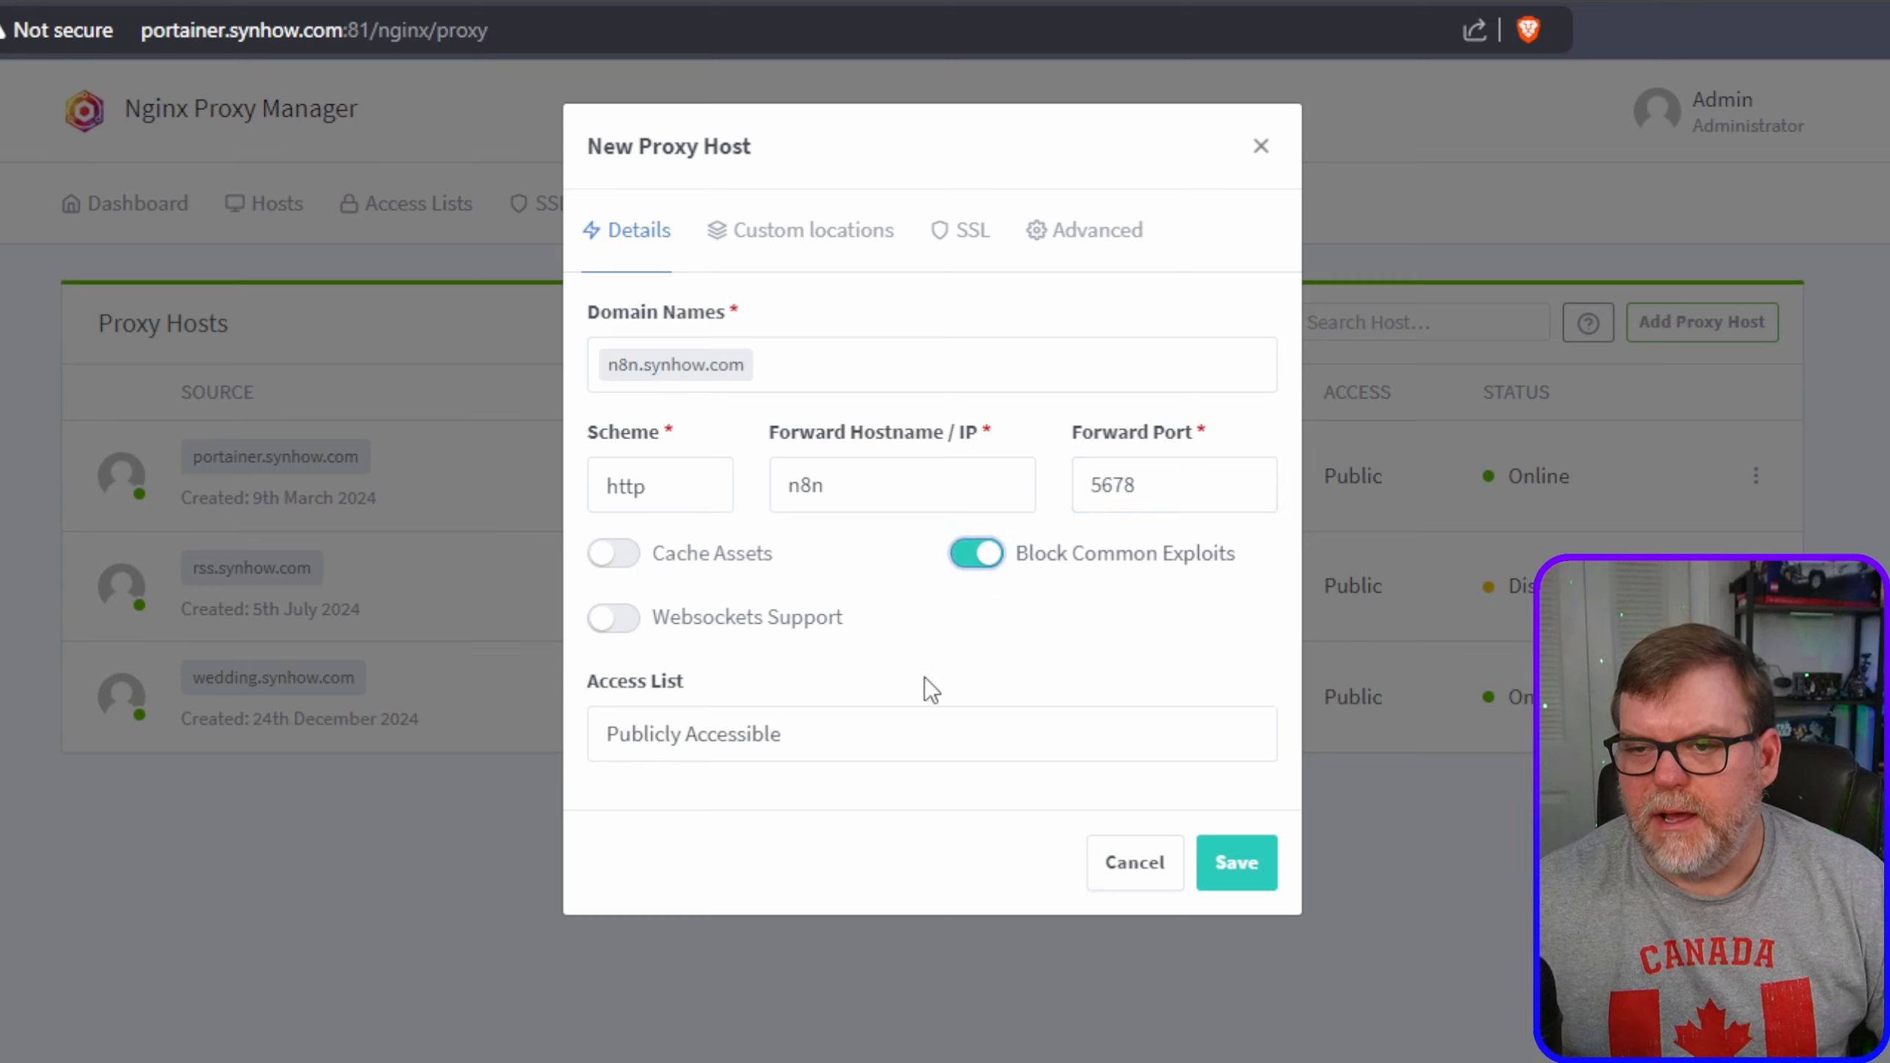
left_click(634, 624)
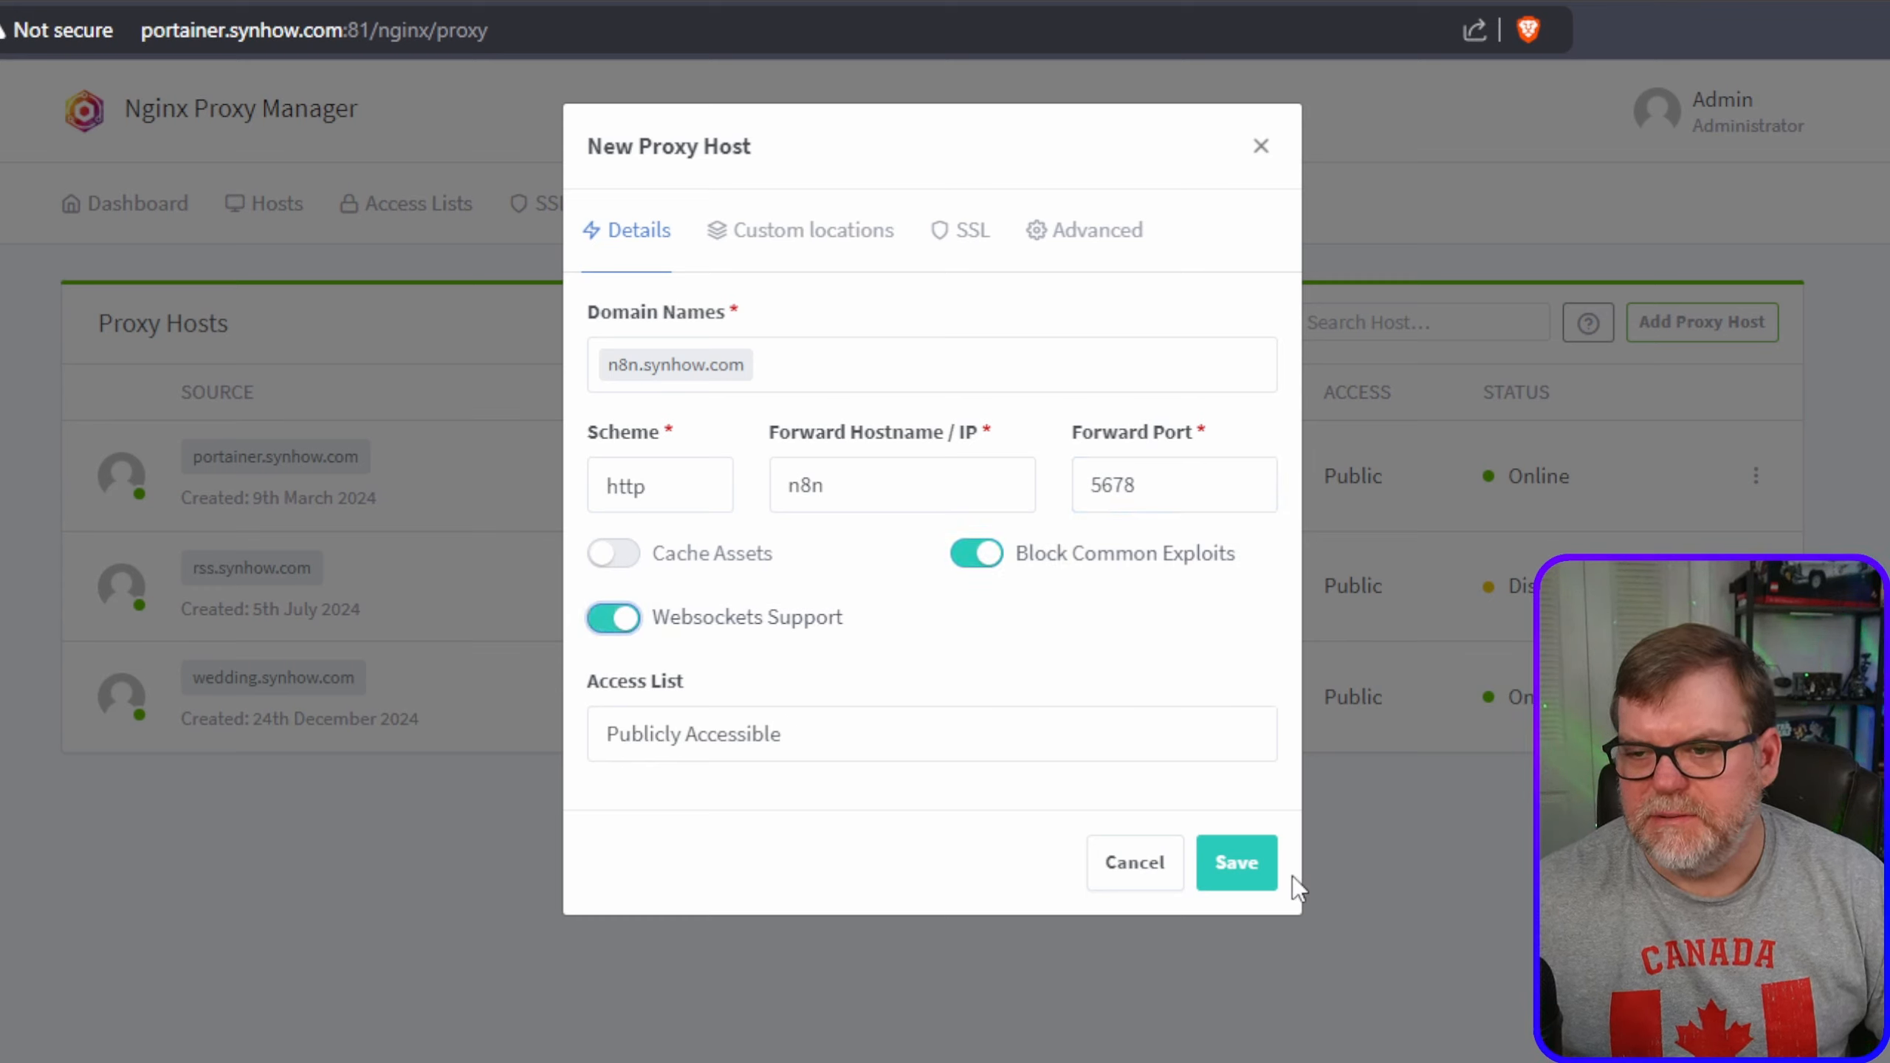
left_click(1264, 877)
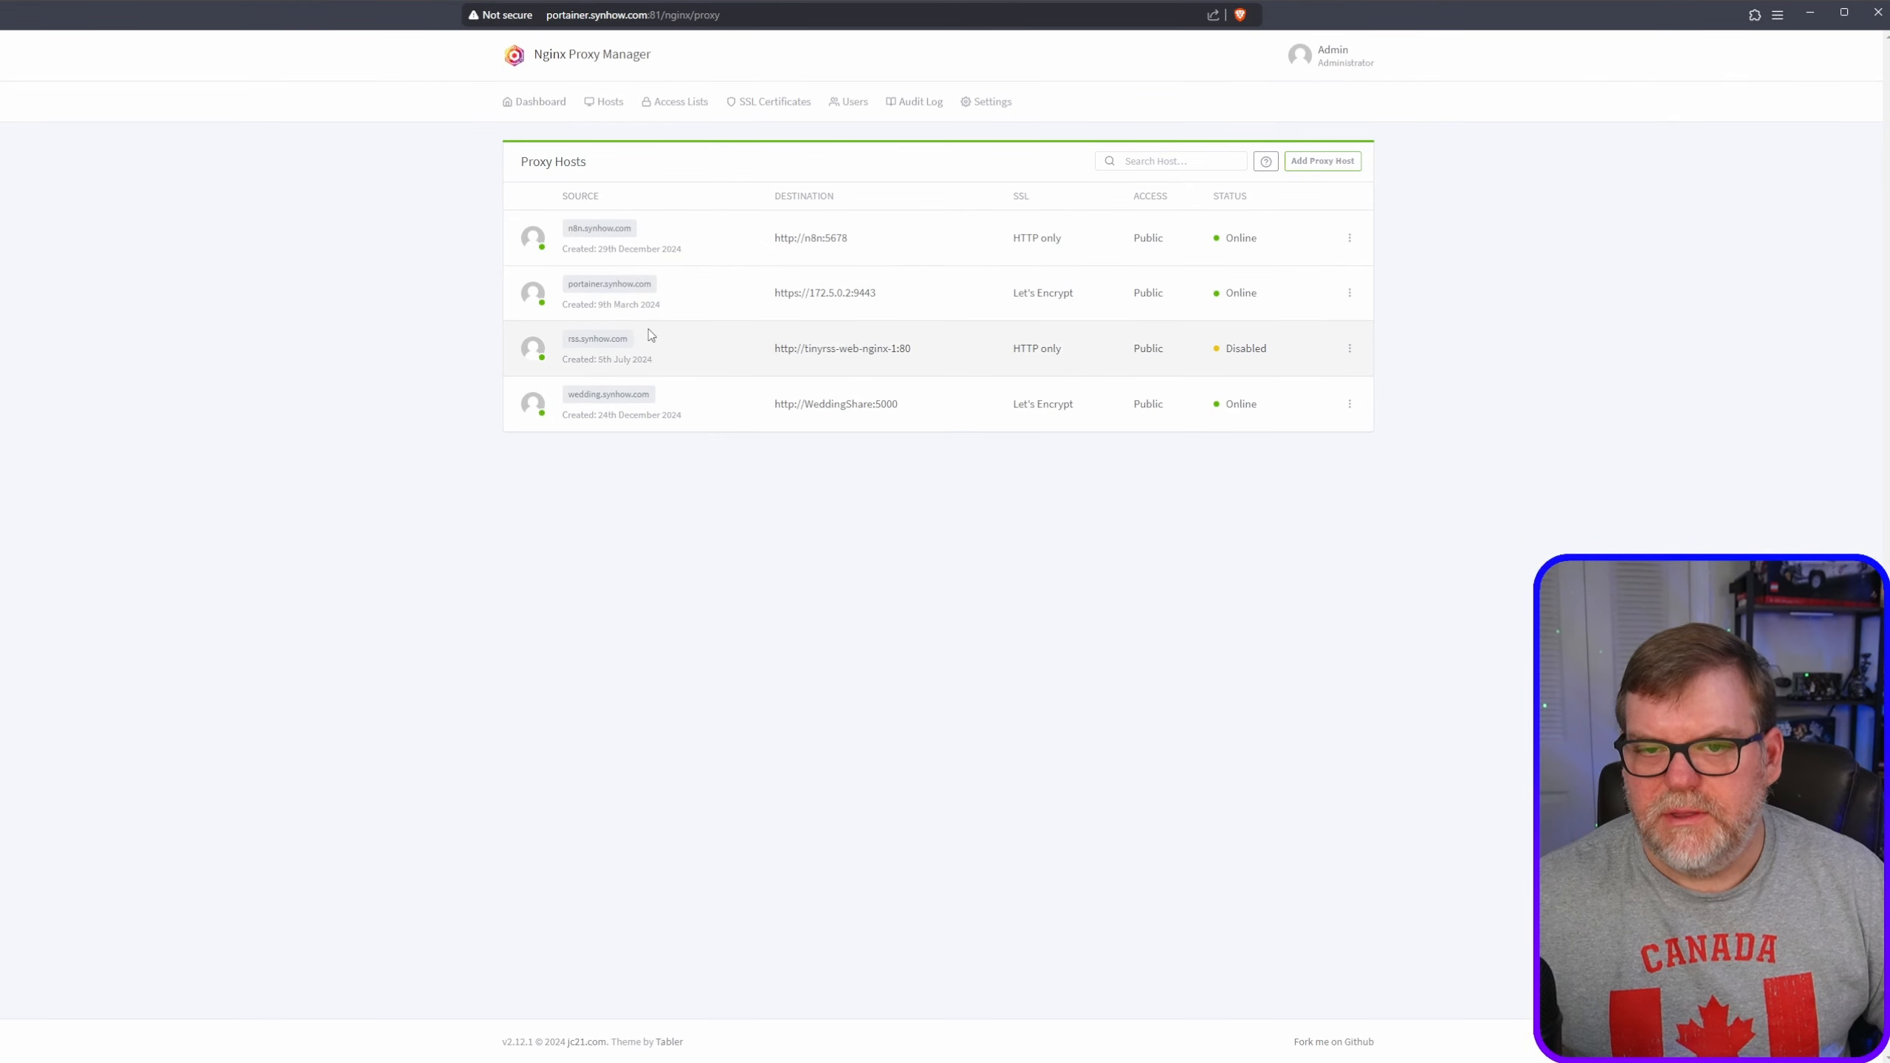
- Request a new Let's Encrypt SSL certificate for the n8n.synhow.com host with Force SSL on, agree to the terms and save
left_click(1349, 243)
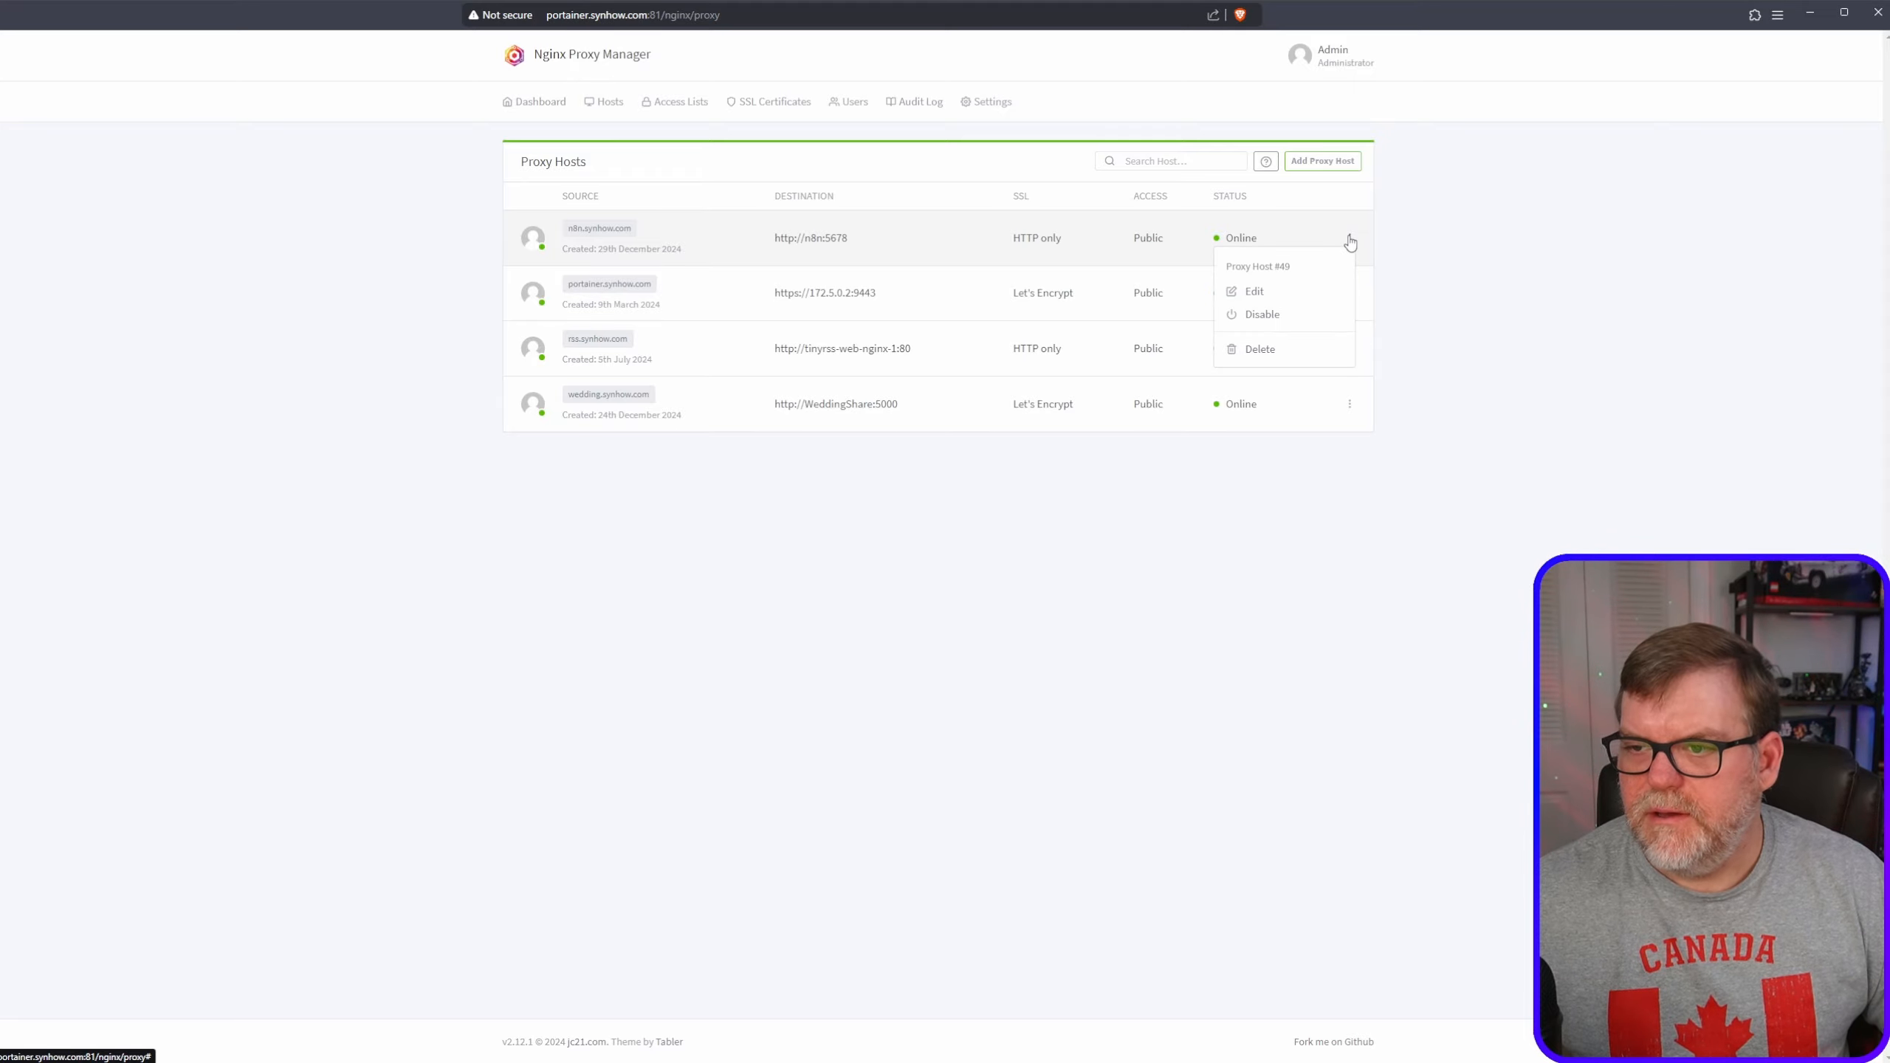
left_click(1264, 292)
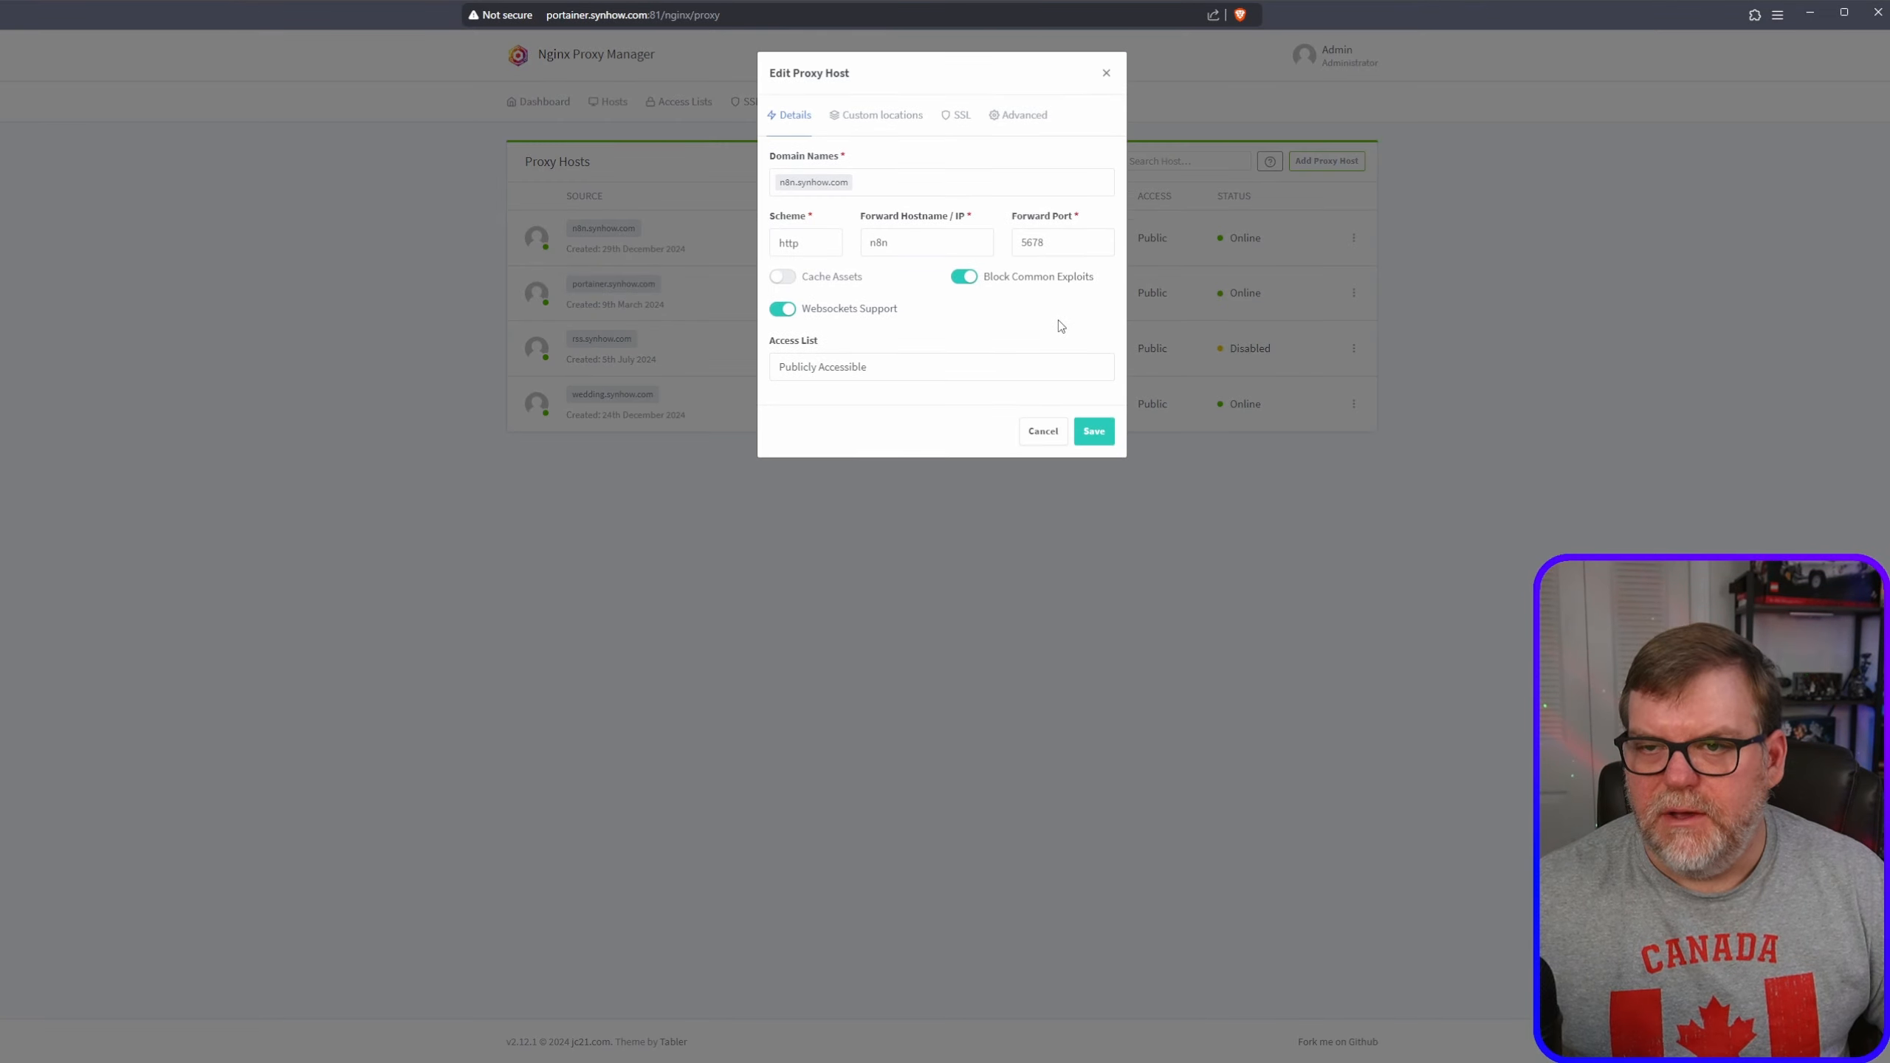
left_click(957, 115)
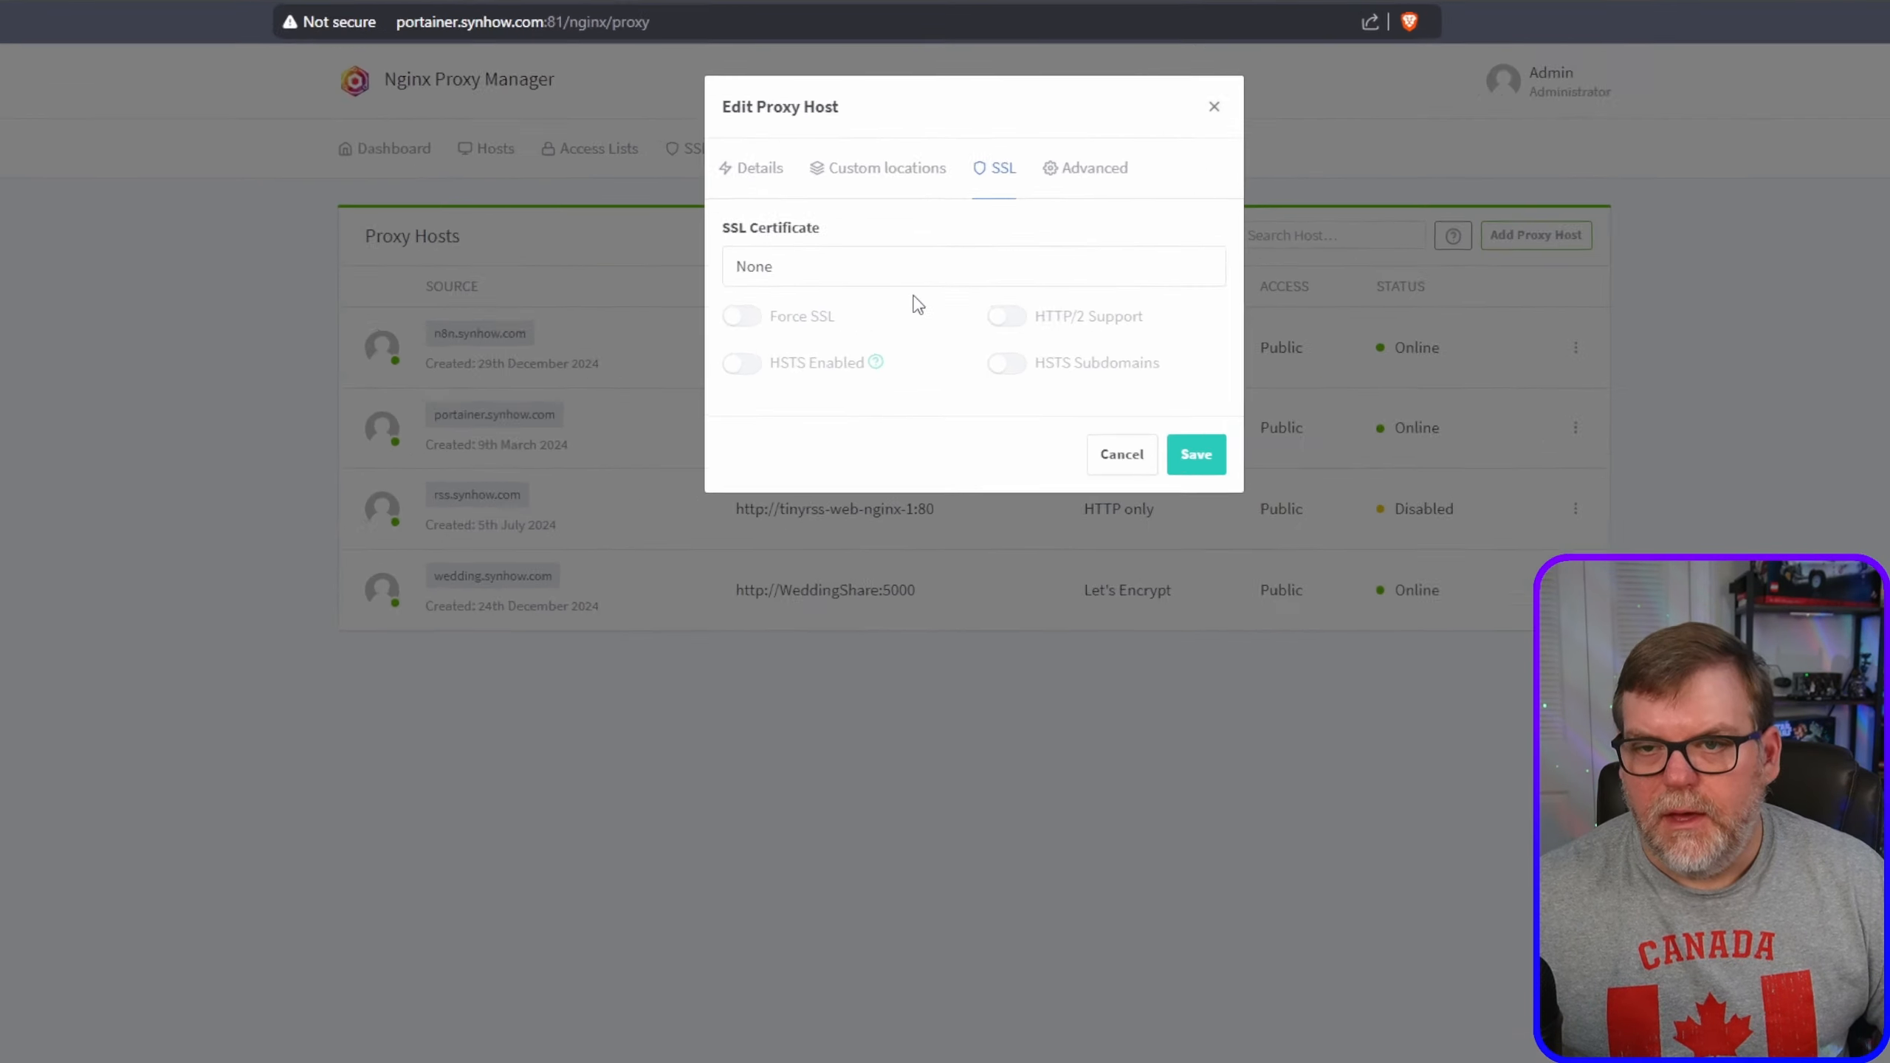
left_click(838, 182)
left_click(787, 488)
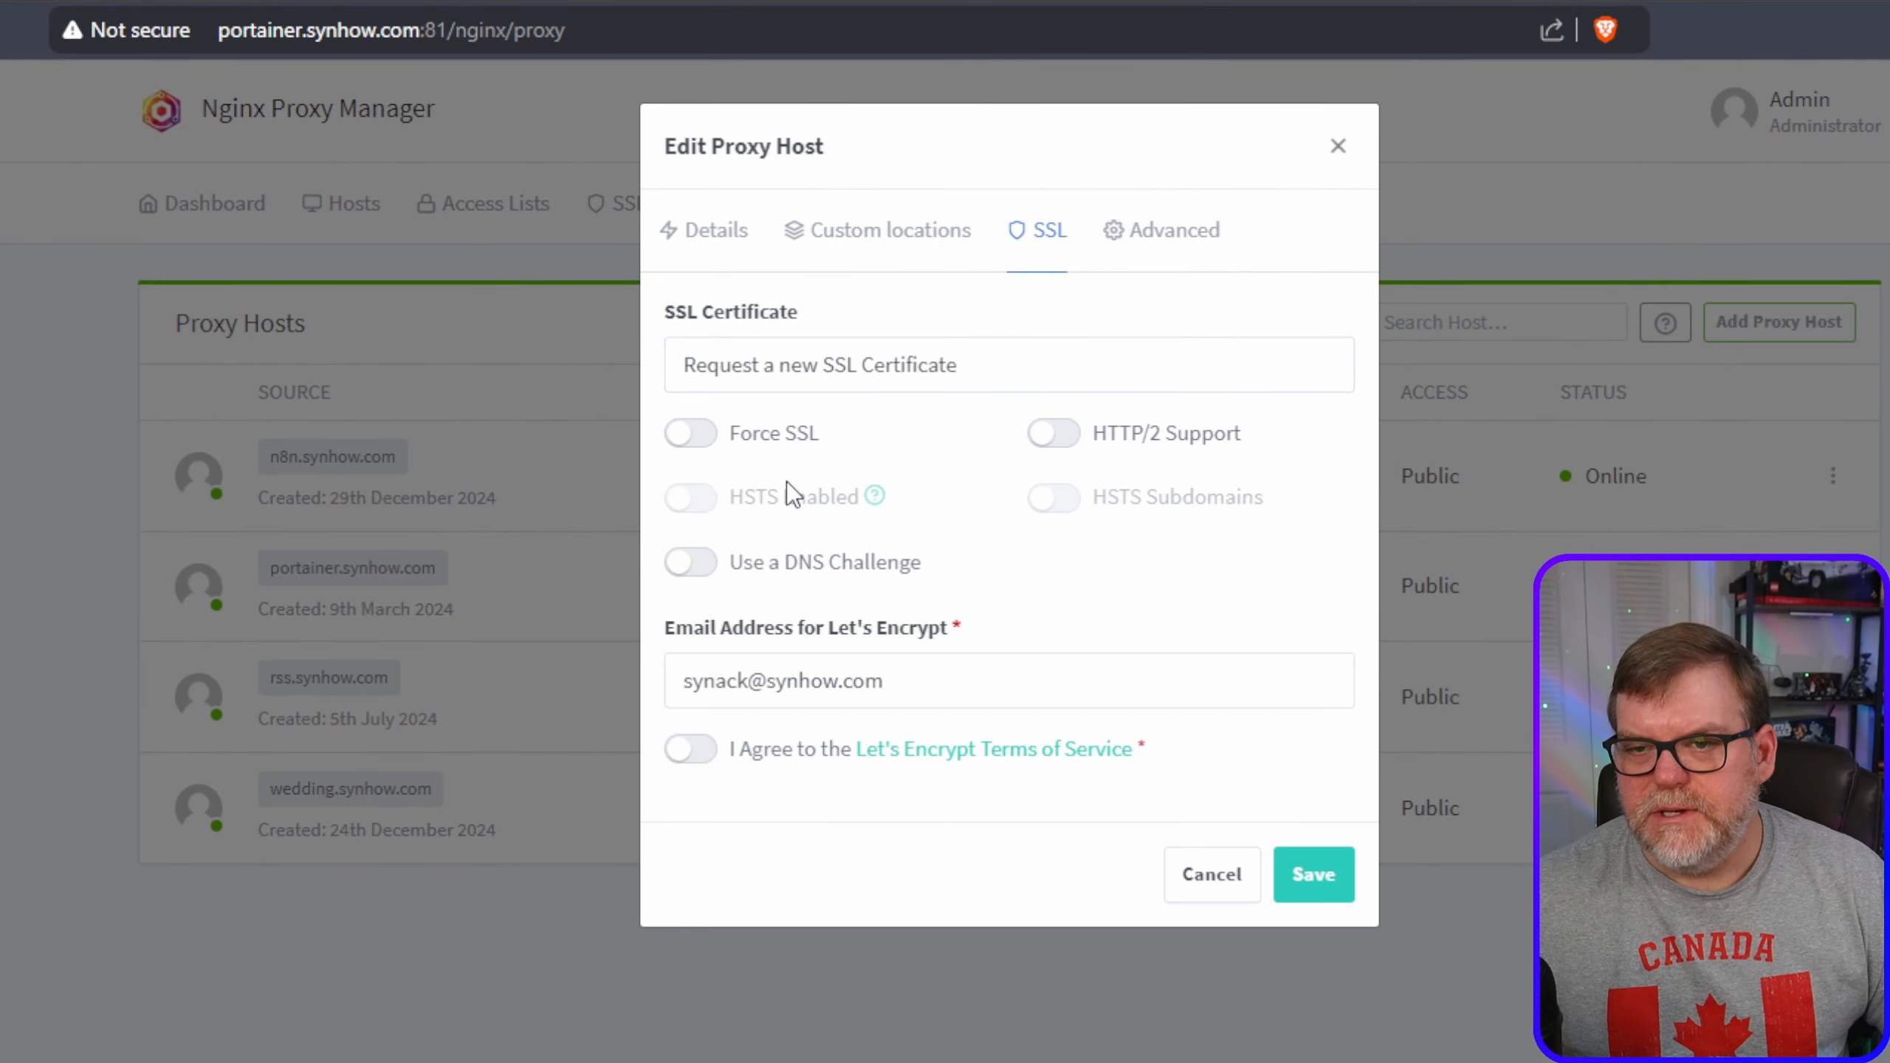
left_click(685, 434)
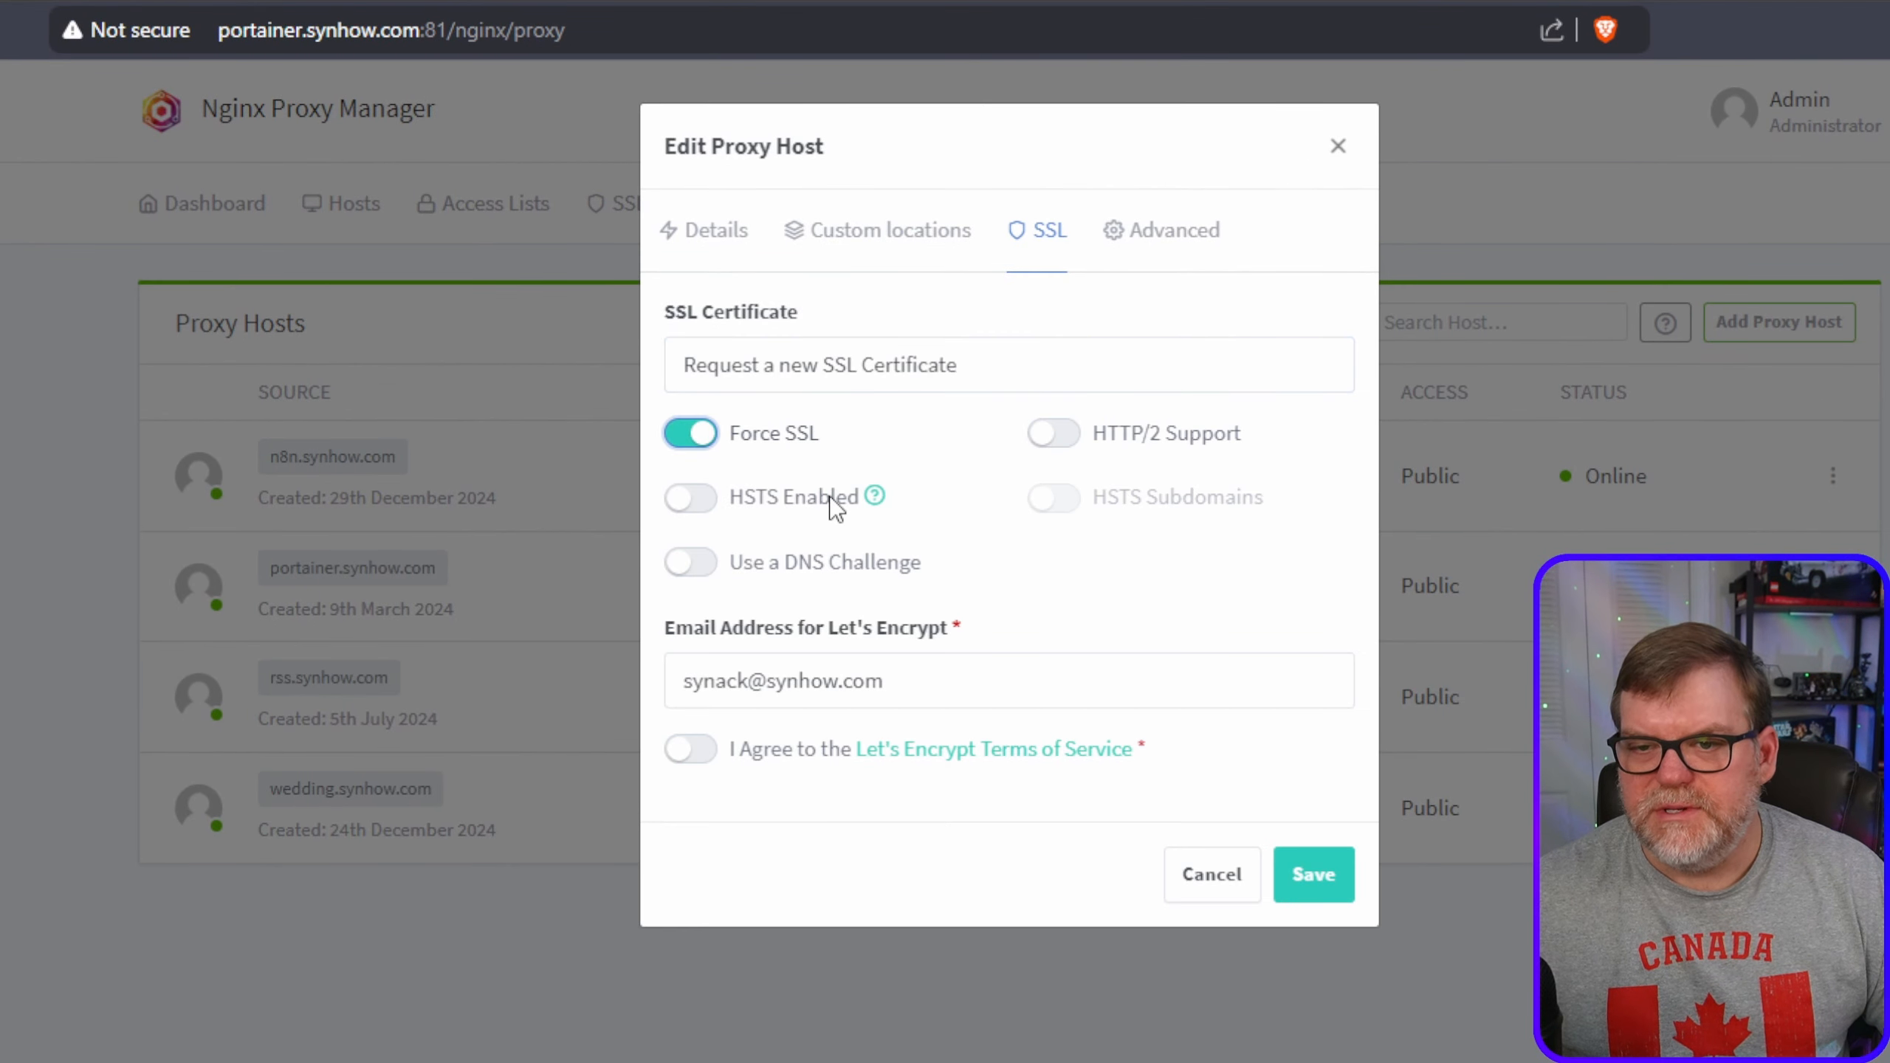
left_click(697, 757)
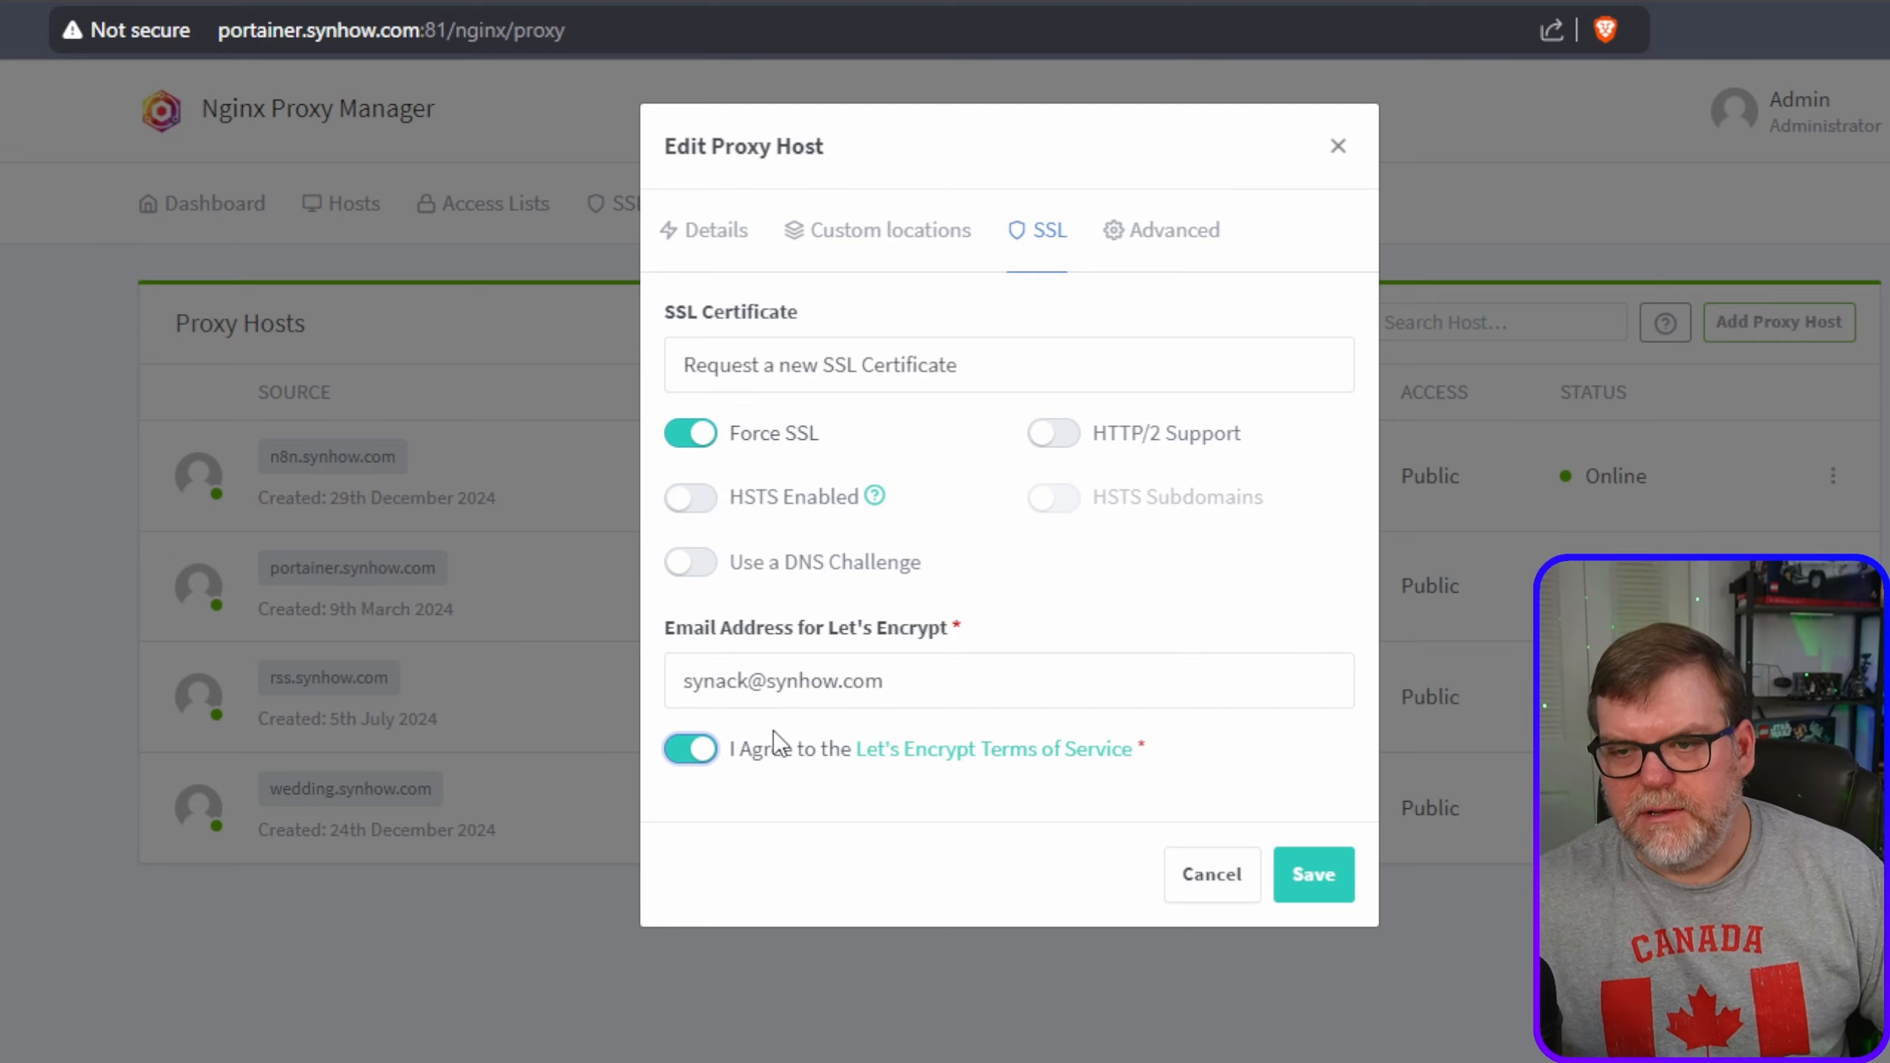
left_click(1317, 877)
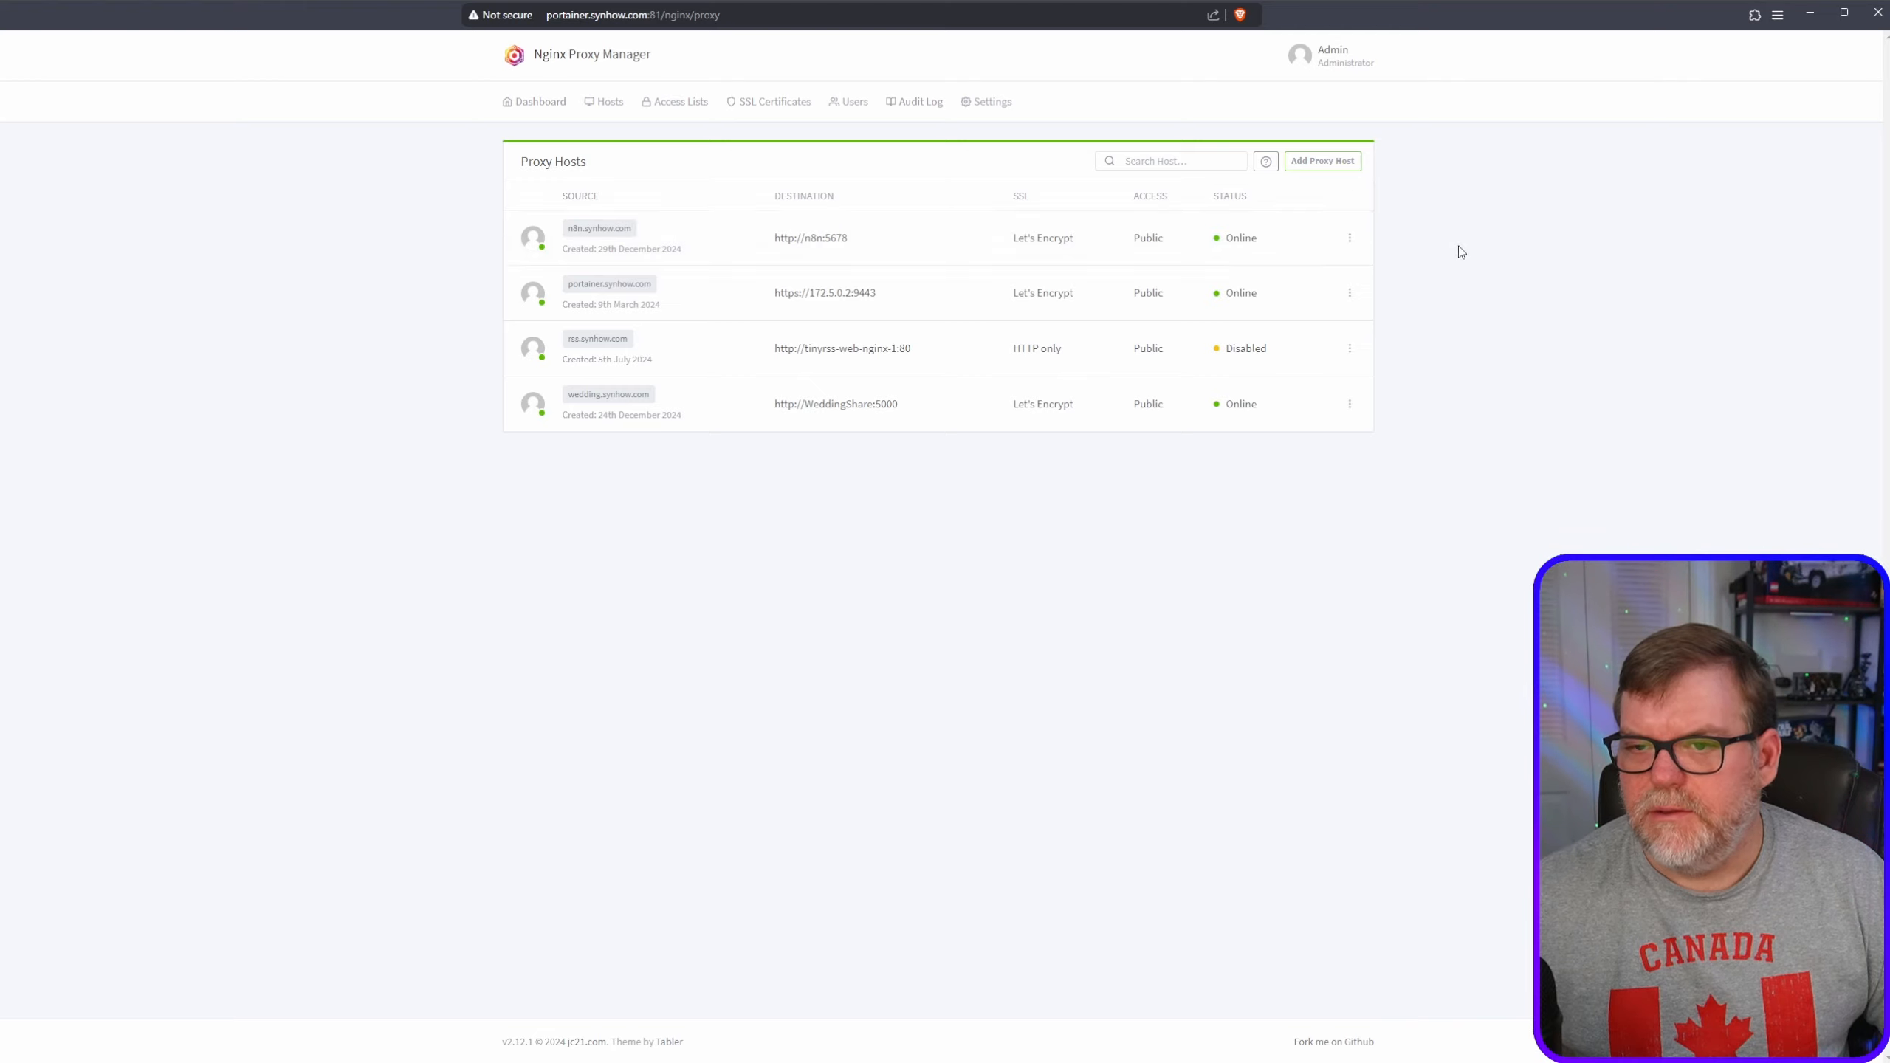
- Open n8n.synhow.com, create the owner account with email, first name, last name and password, and decline saving the password in the browser
left_click(614, 229)
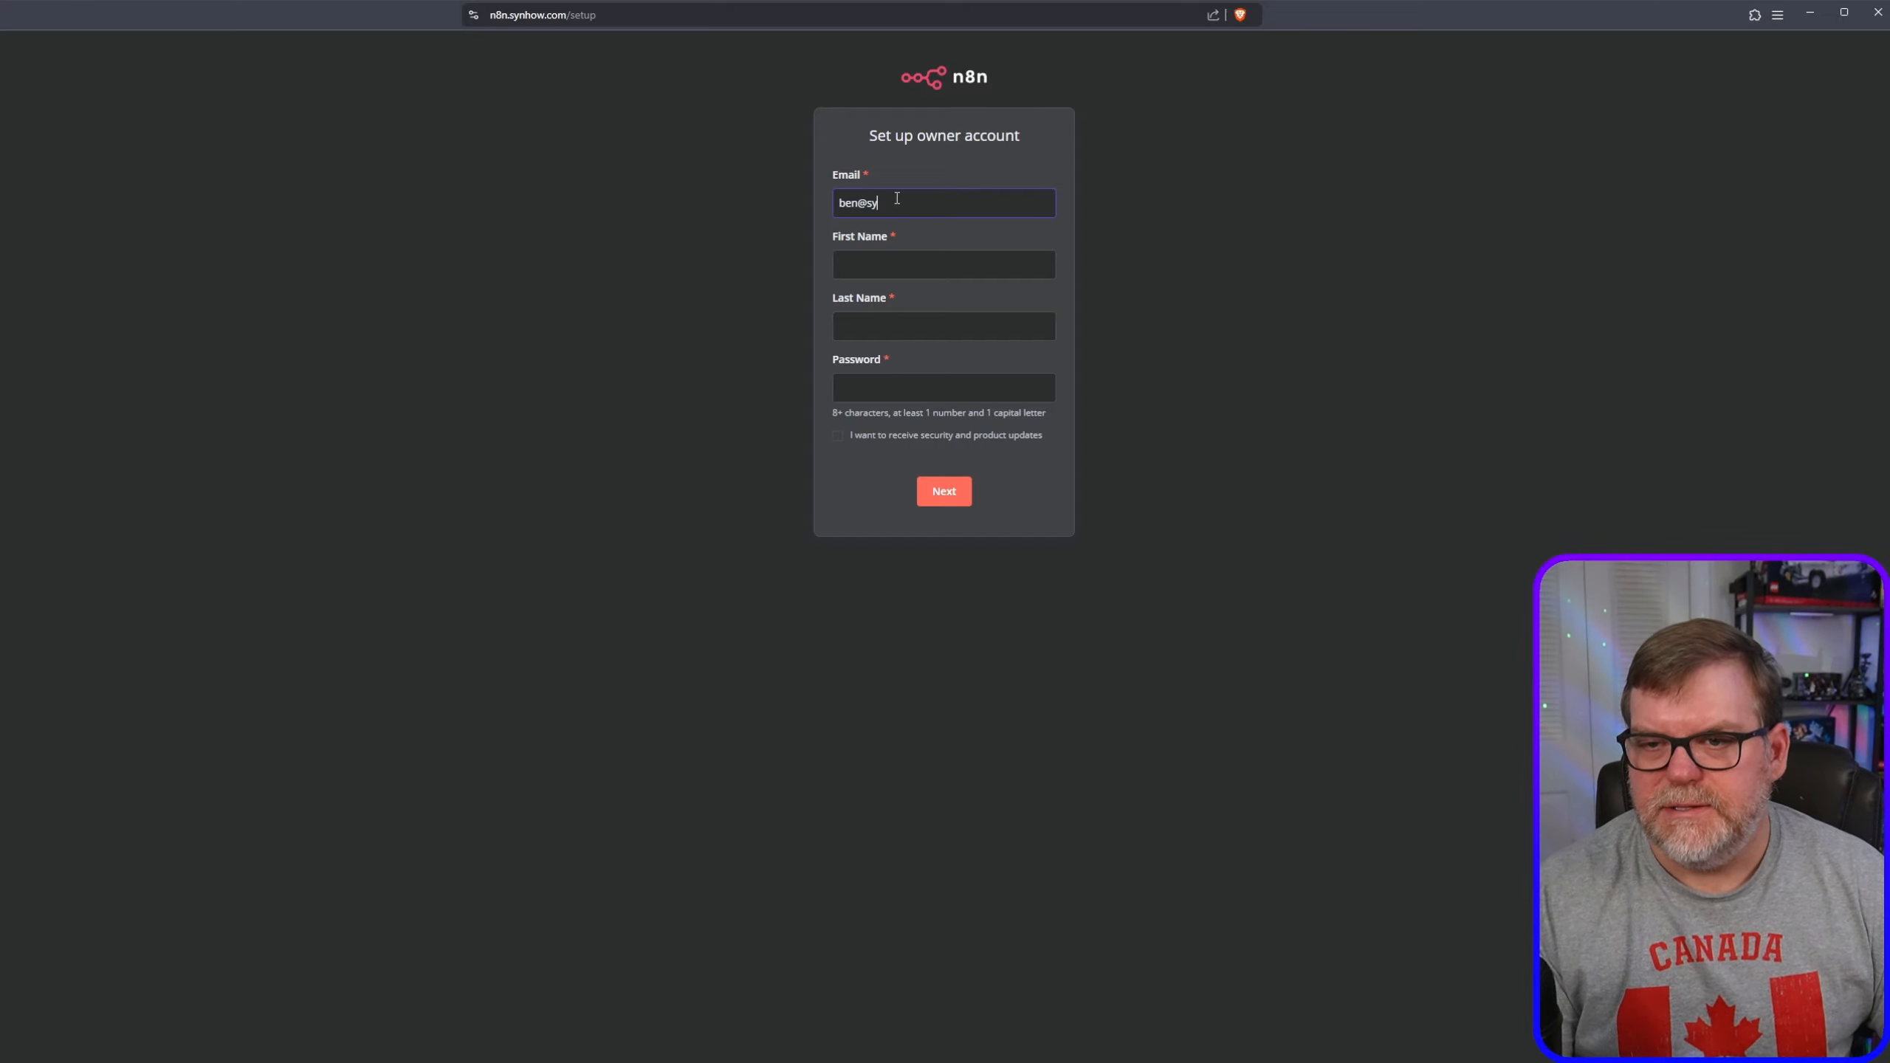
type("time.com")
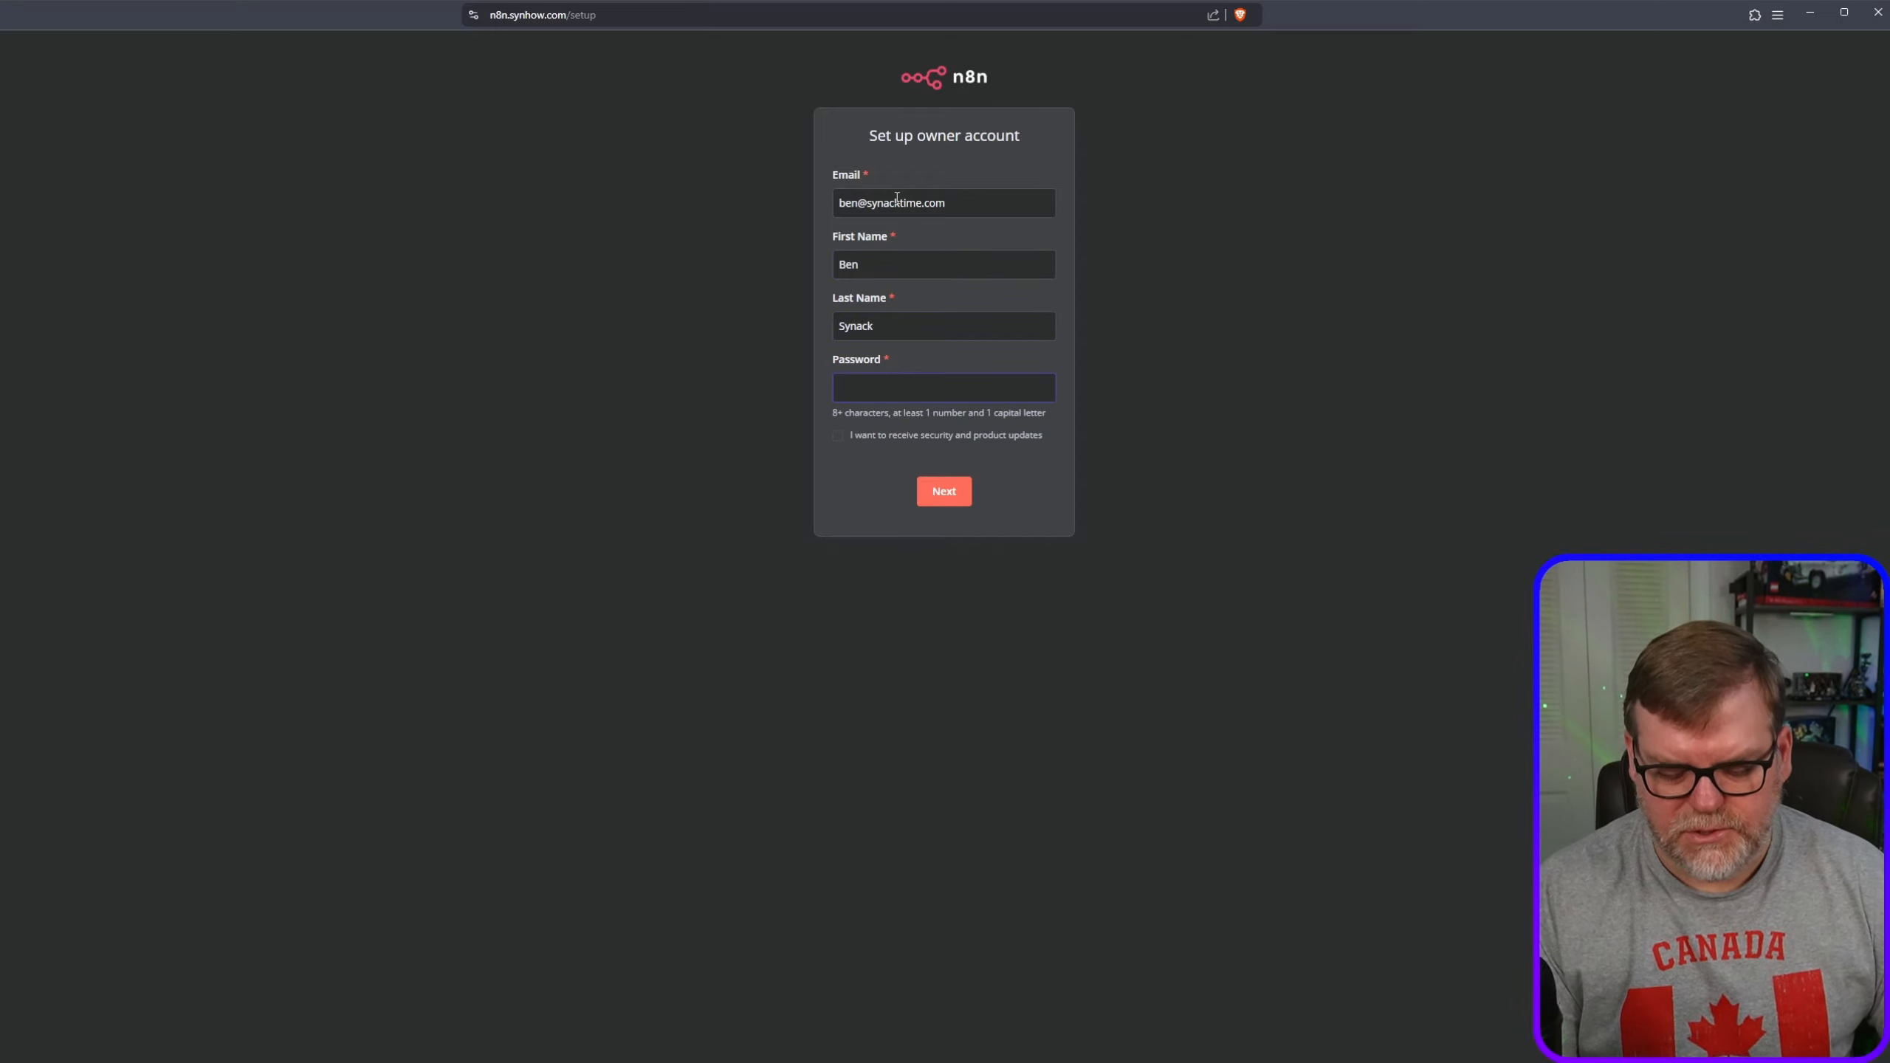
type("S•••••")
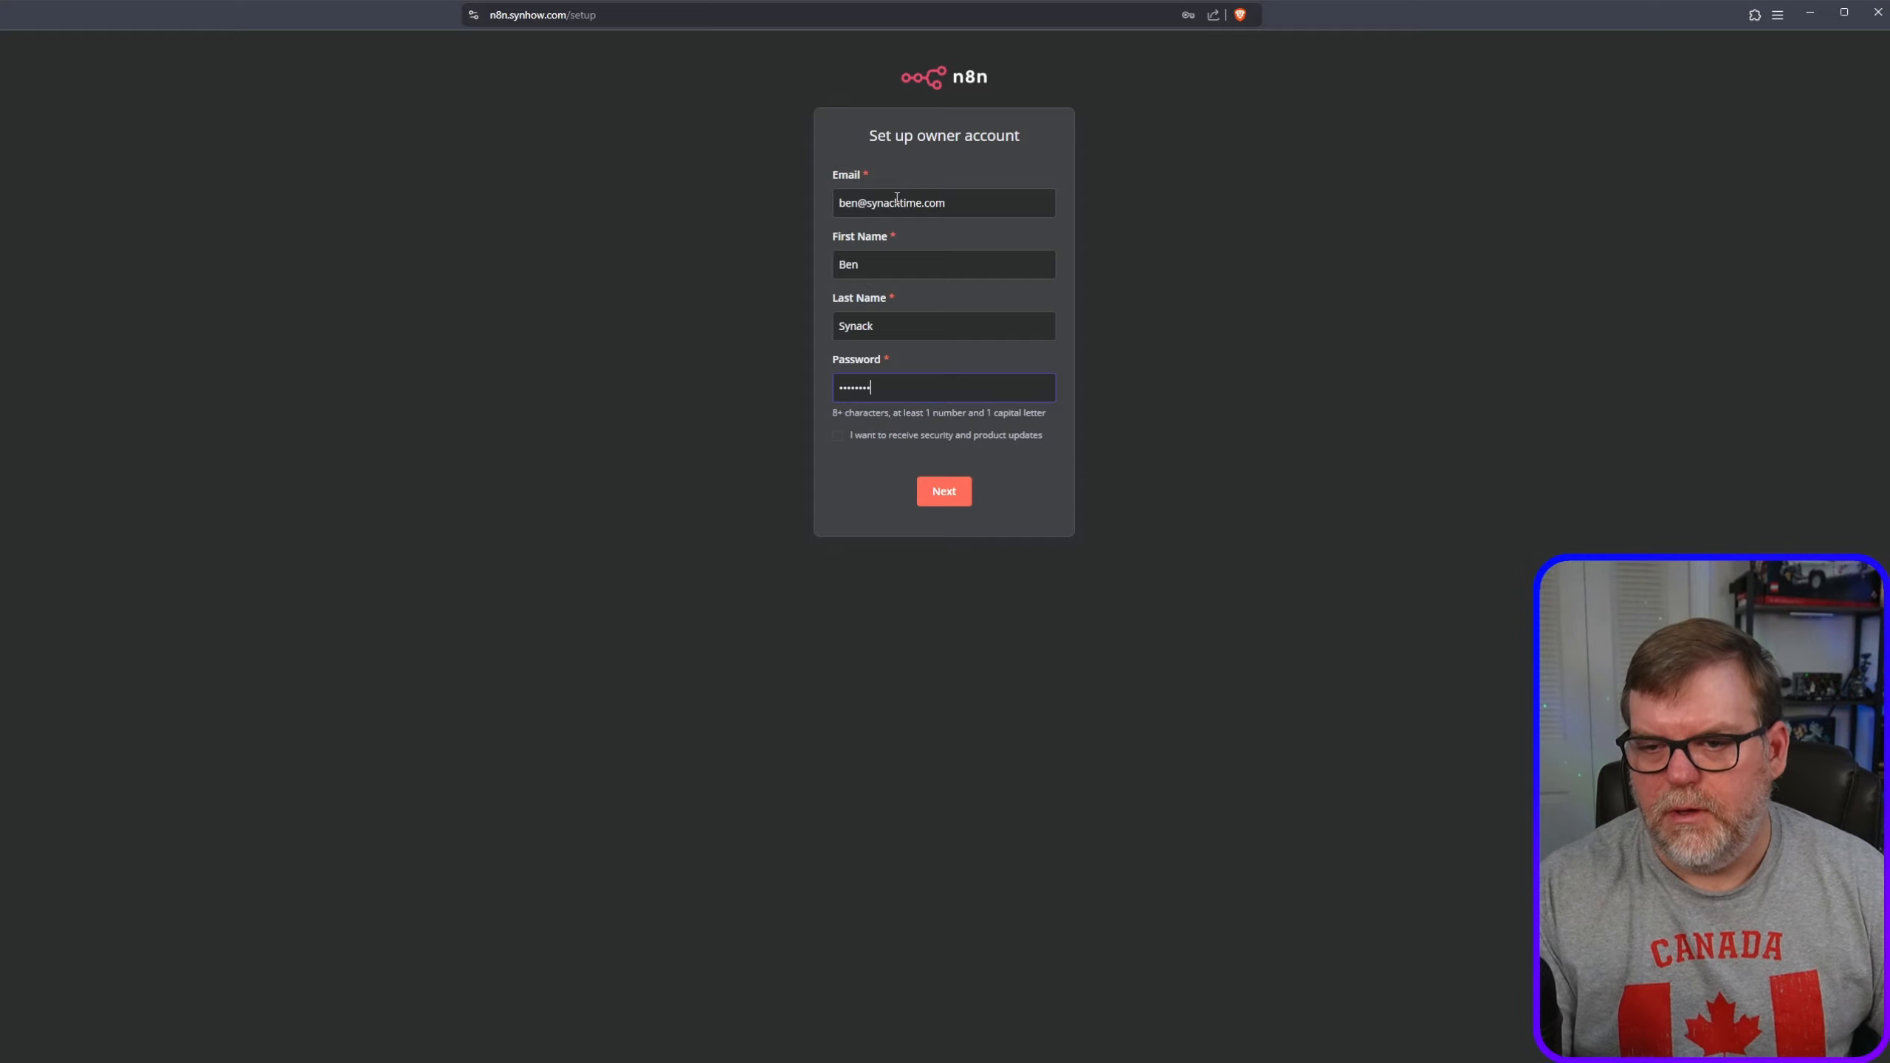
type("••••")
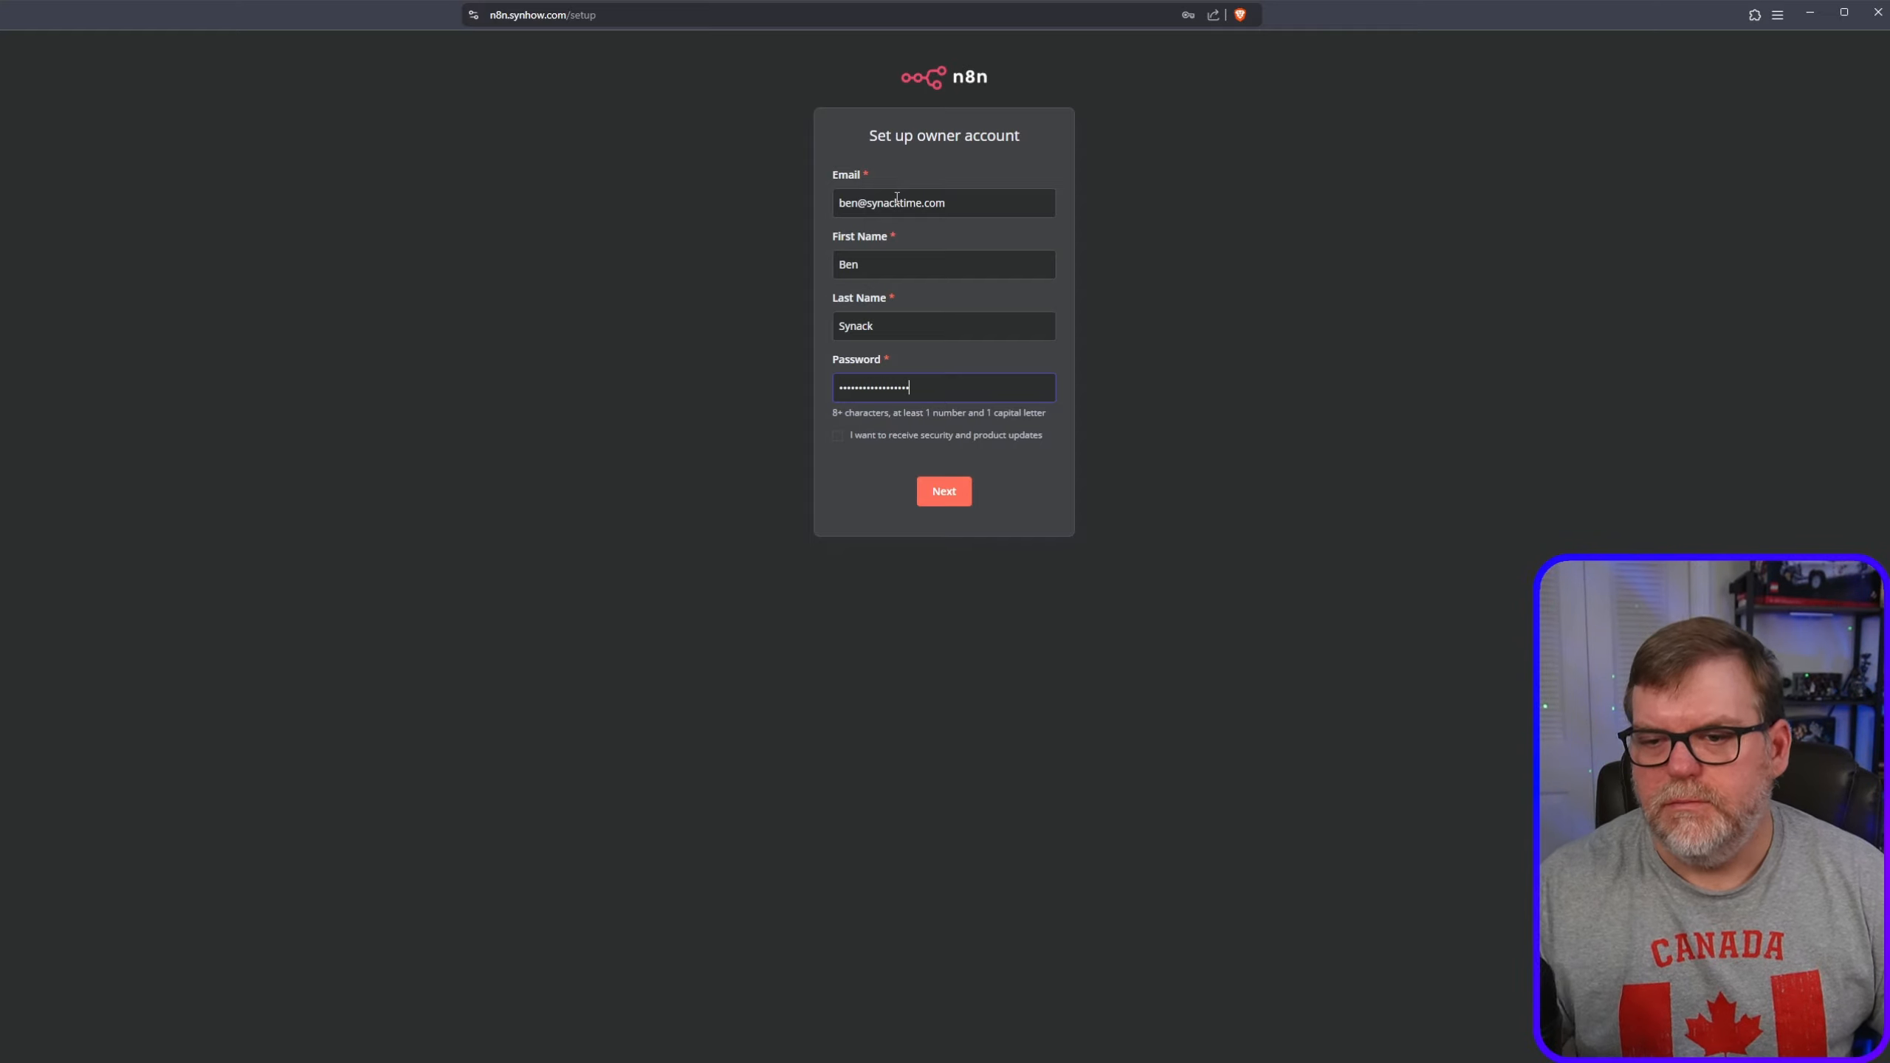
left_click(942, 495)
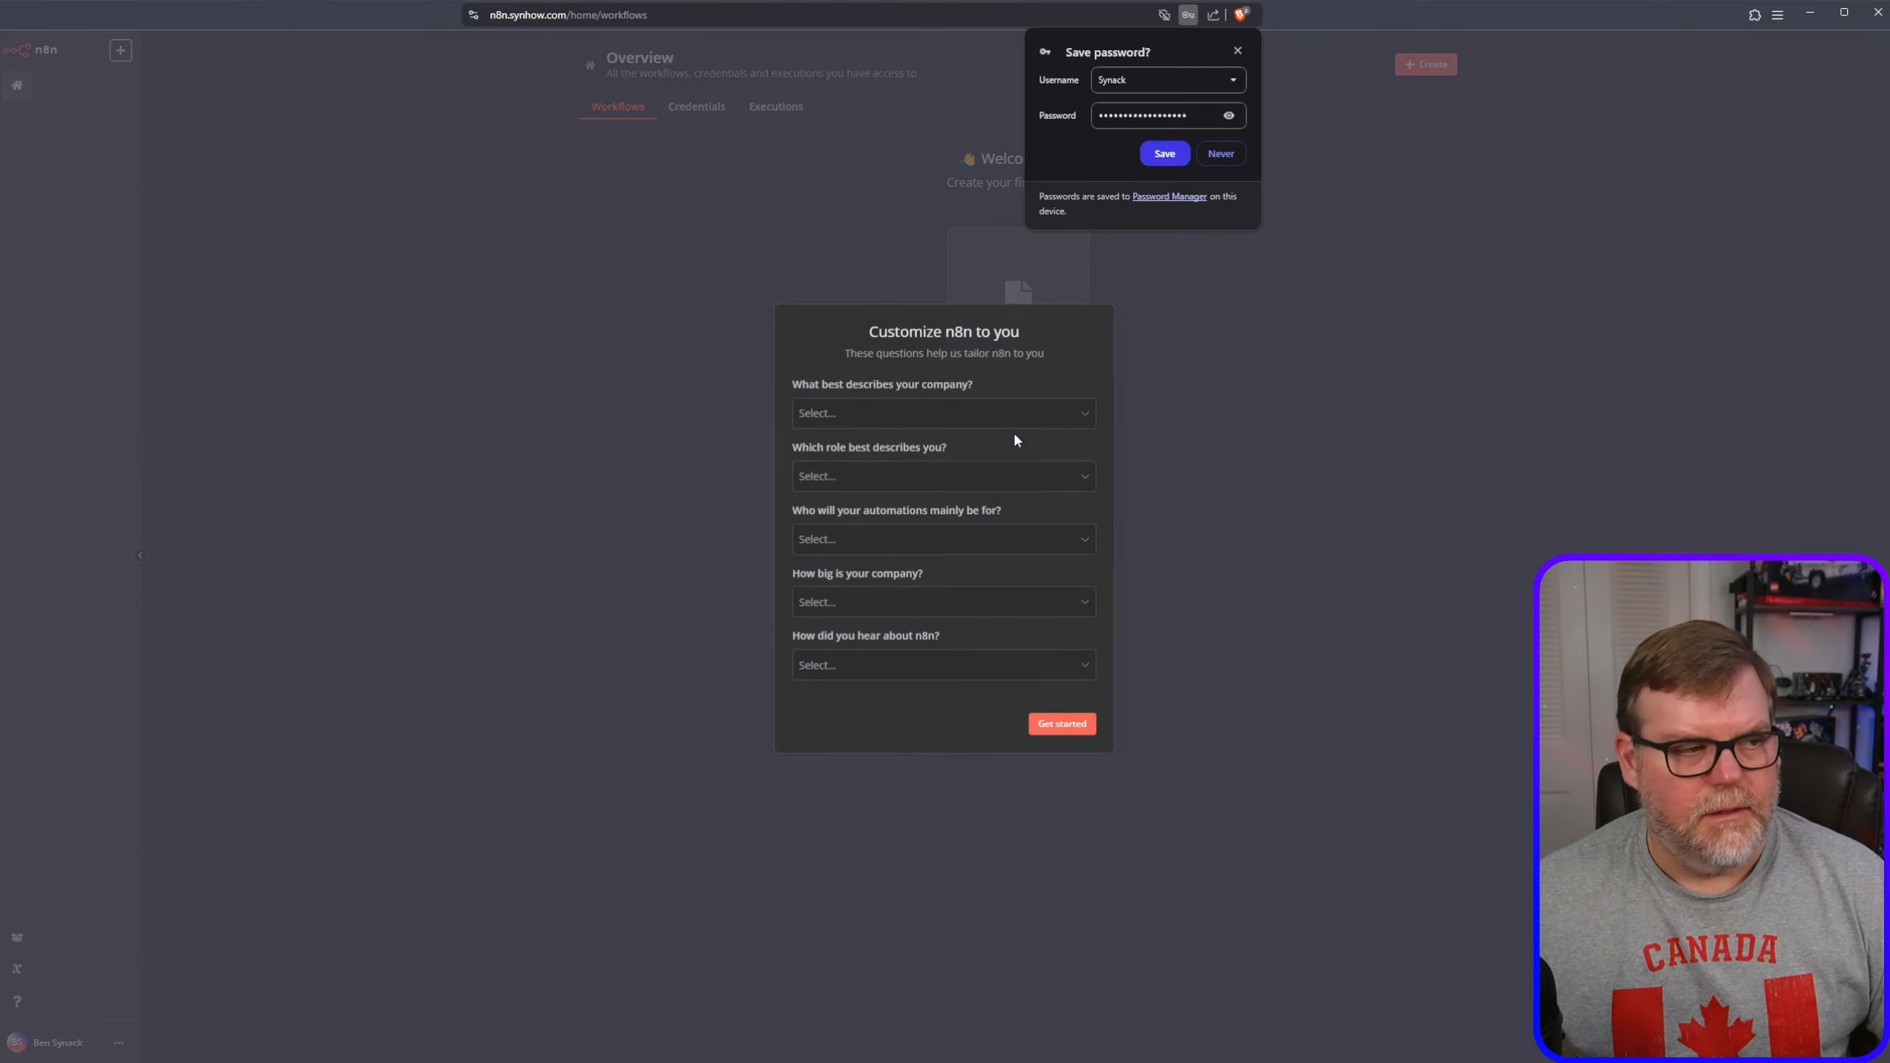
left_click(1227, 152)
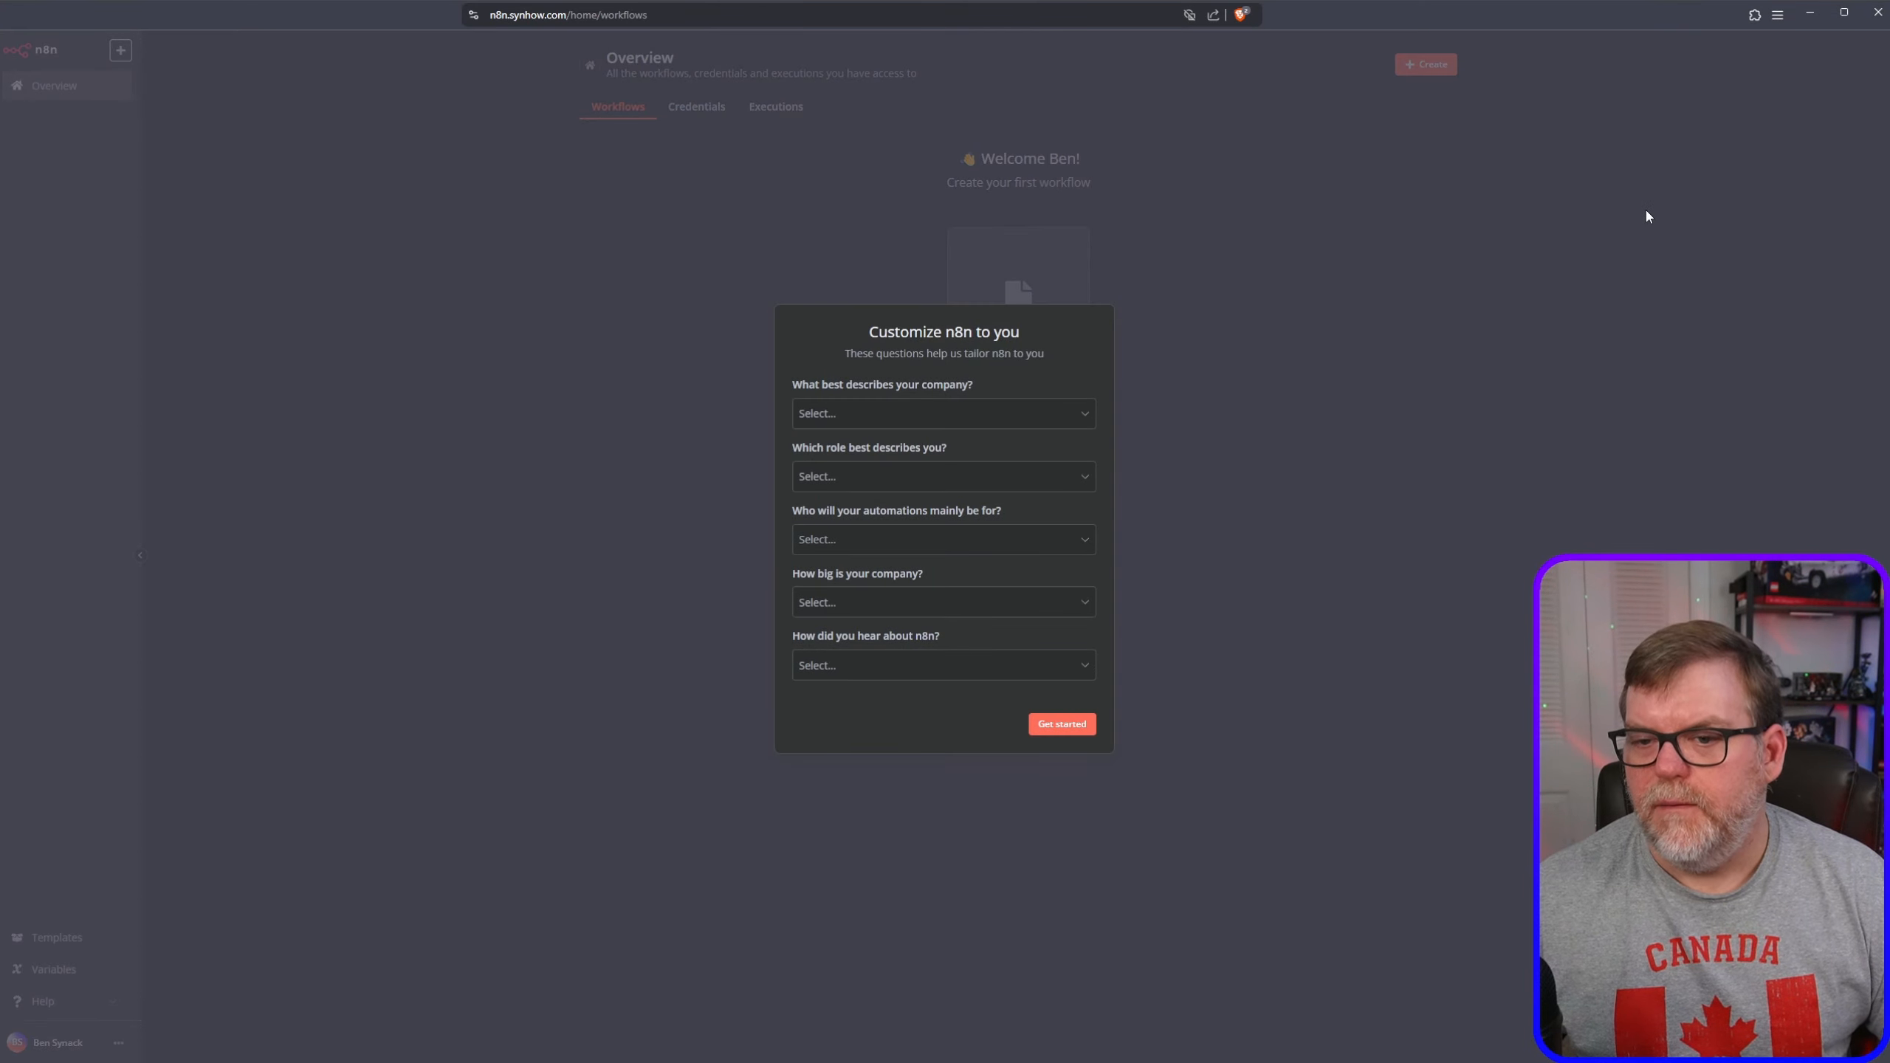